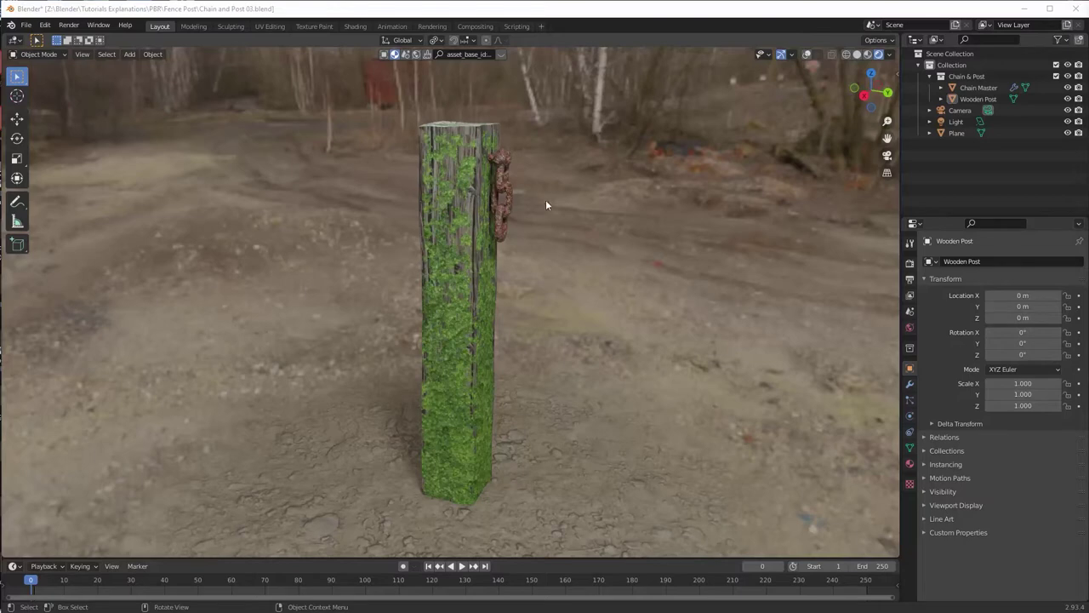
Step: Browse the uploaded videos on the PBR Painter YouTube channel in the web browser
middle_drag(536, 270, 508, 280)
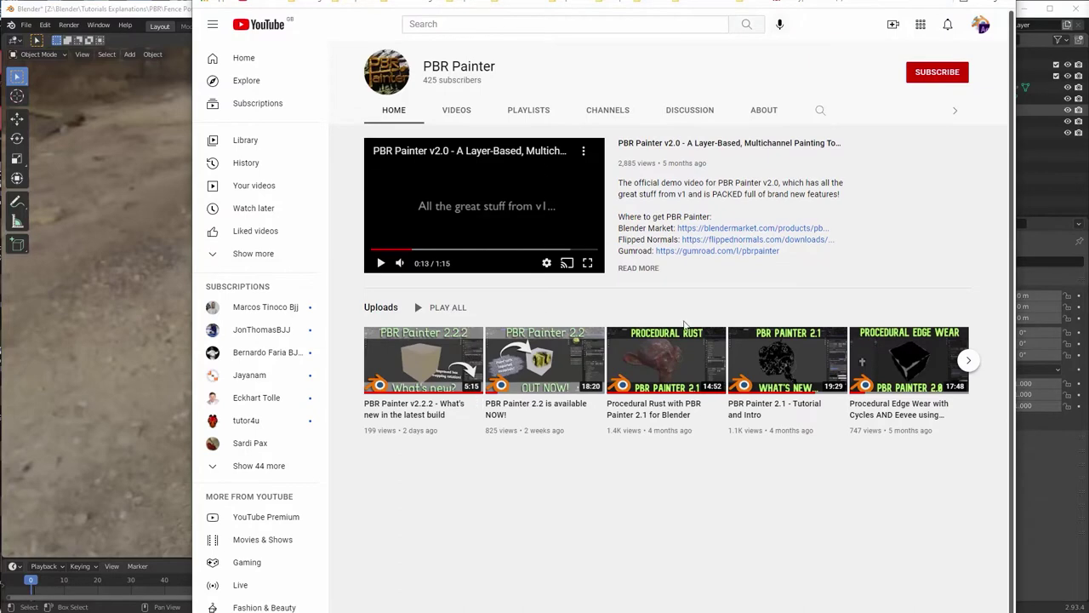
click(465, 119)
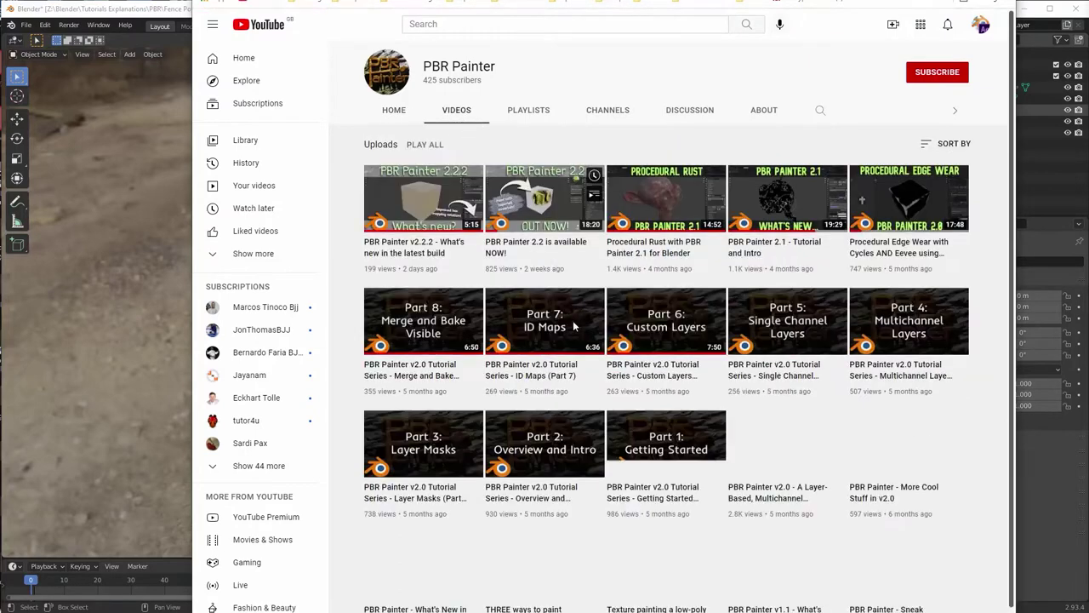
scroll(654, 383, down, 1)
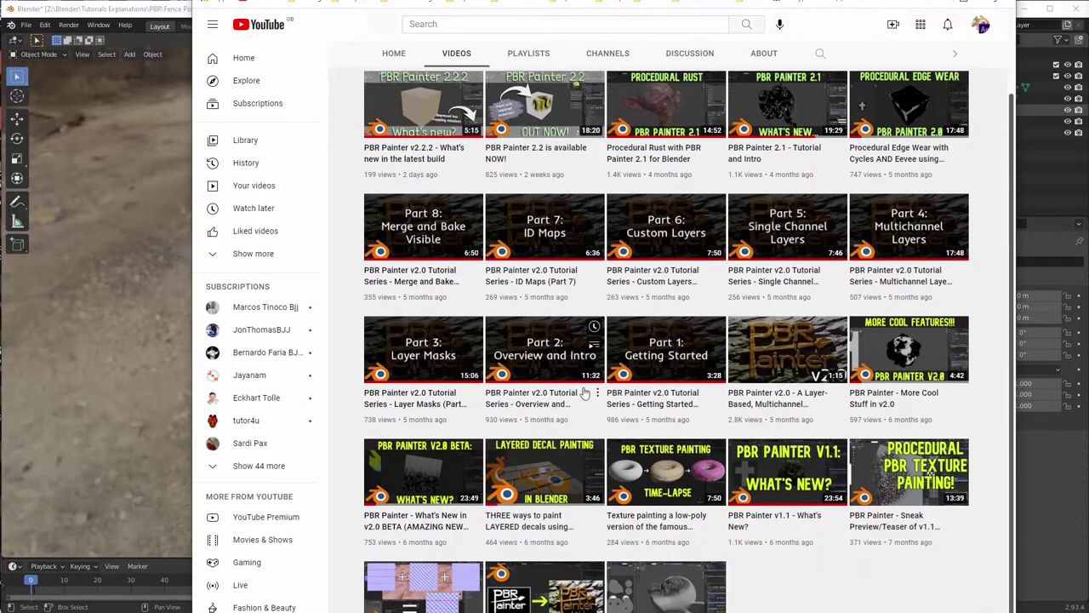
scroll(594, 324, up, 1)
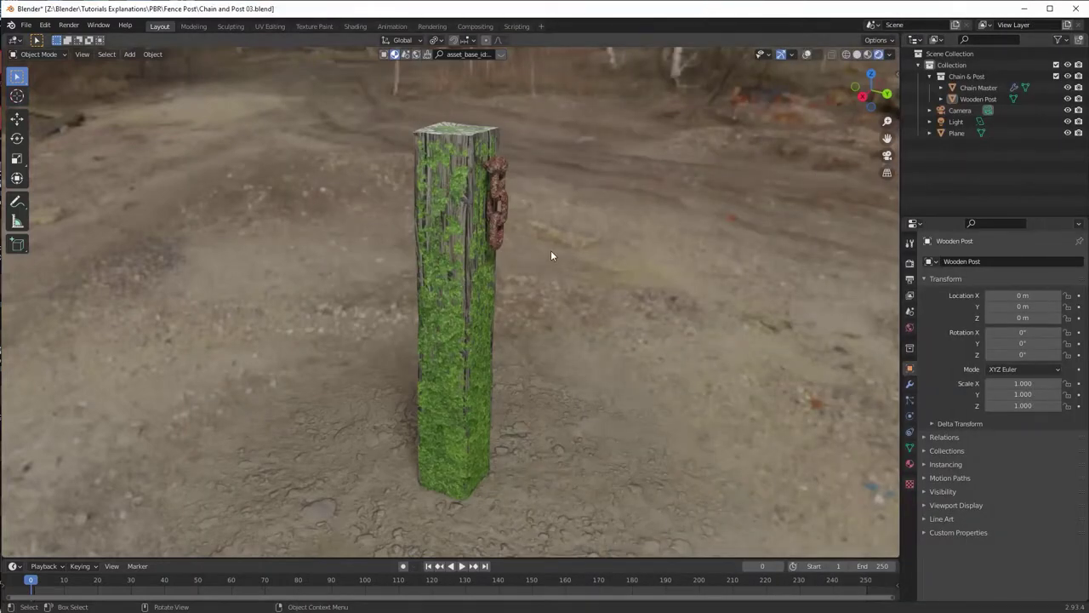
Step: Examine the finished mossy wooden post and rusty chain up close and from several angles in Blender
middle_drag(521, 246, 487, 351)
scroll(500, 256, up, 4)
scroll(499, 338, up, 2)
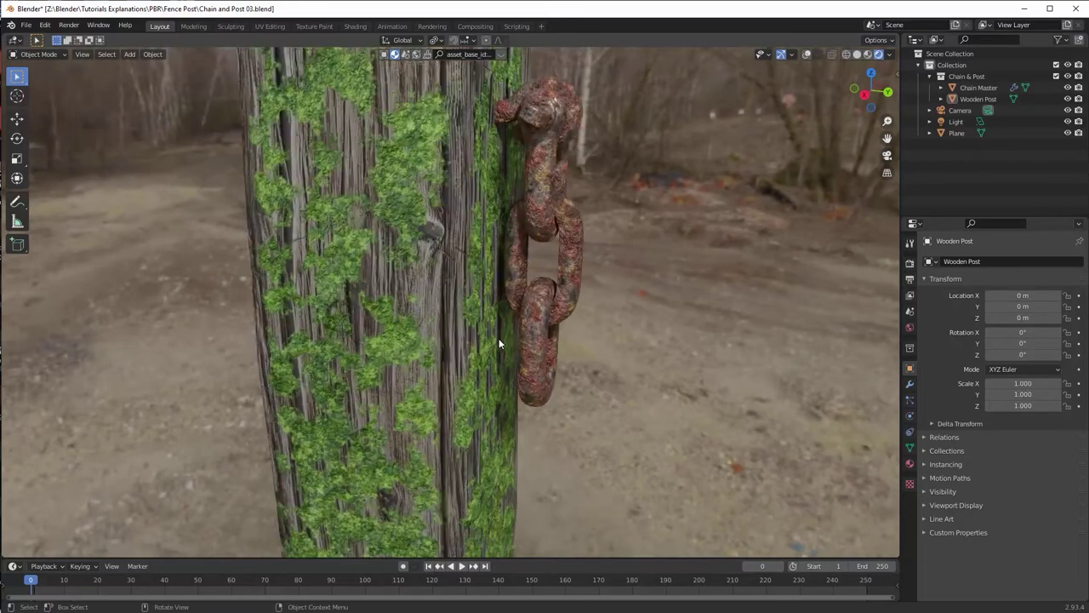
scroll(514, 314, up, 2)
middle_drag(513, 314, 456, 361)
scroll(448, 356, down, 5)
scroll(422, 353, up, 6)
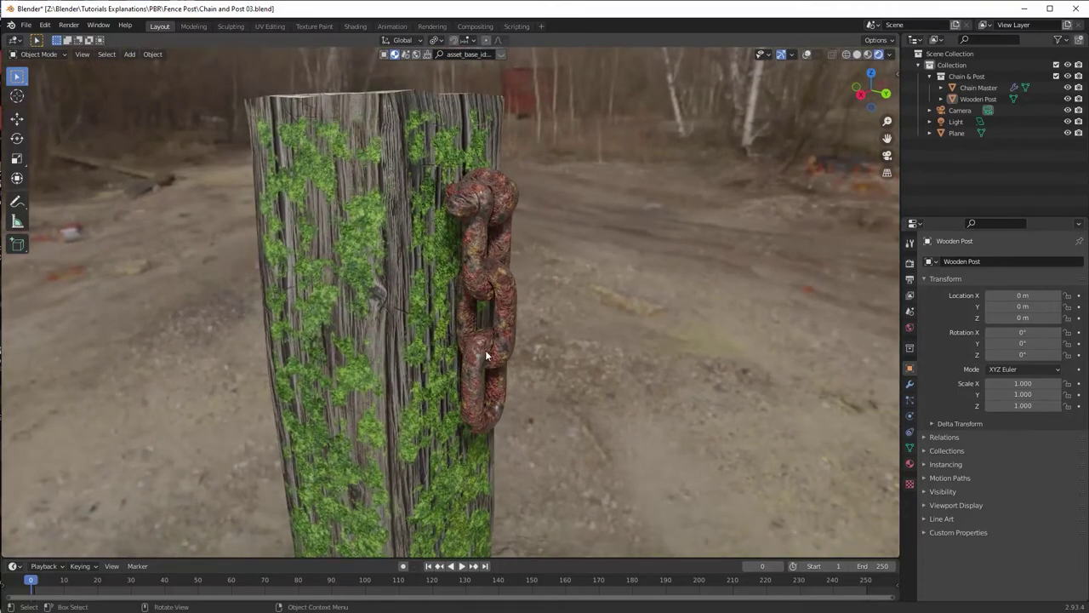
scroll(486, 352, down, 2)
scroll(487, 349, down, 3)
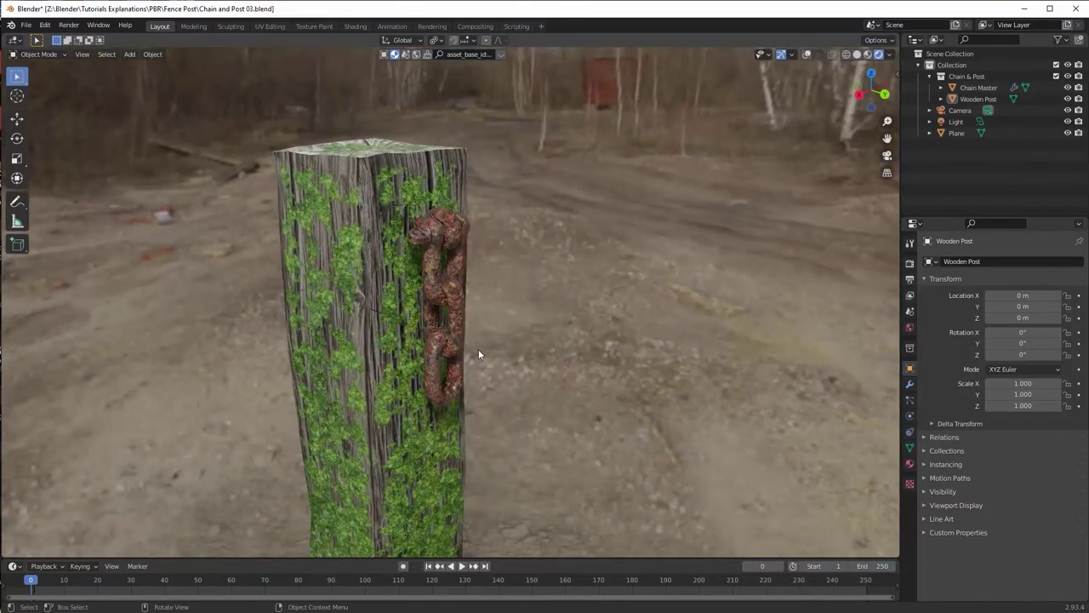
scroll(478, 354, up, 2)
scroll(479, 360, up, 3)
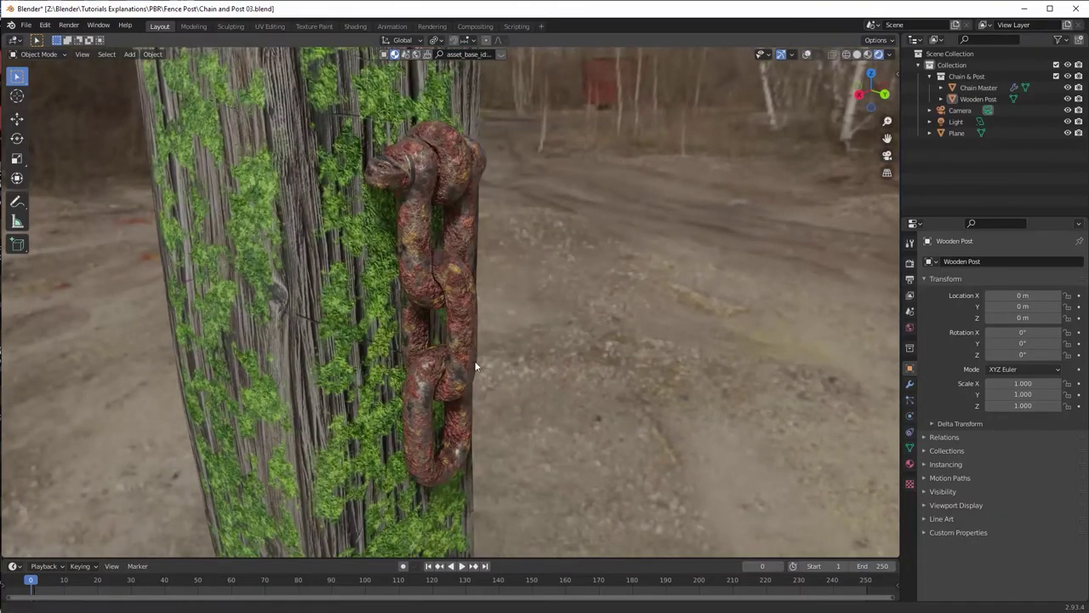
scroll(476, 365, down, 4)
middle_drag(477, 368, 490, 361)
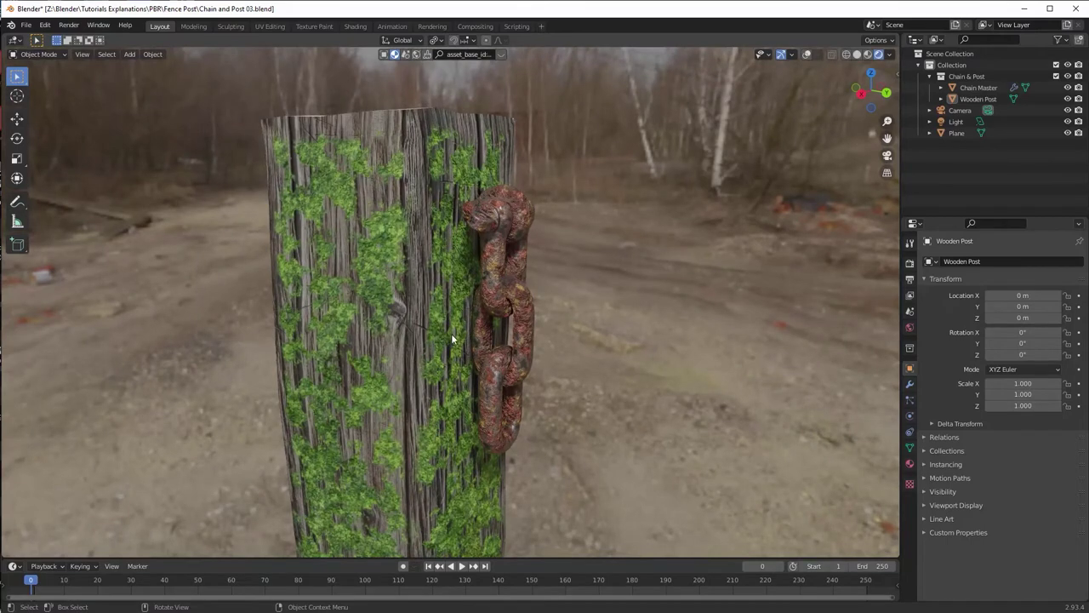
scroll(444, 334, down, 5)
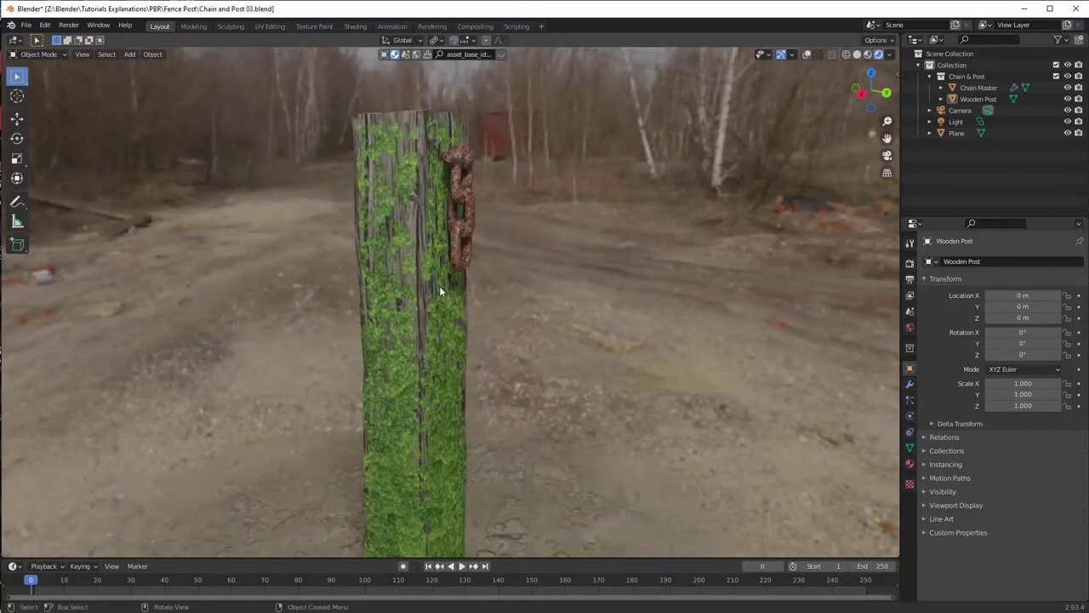
scroll(440, 289, down, 3)
mouse_move(440, 275)
middle_down()
mouse_move(431, 287)
mouse_move(451, 287)
mouse_move(448, 276)
middle_up()
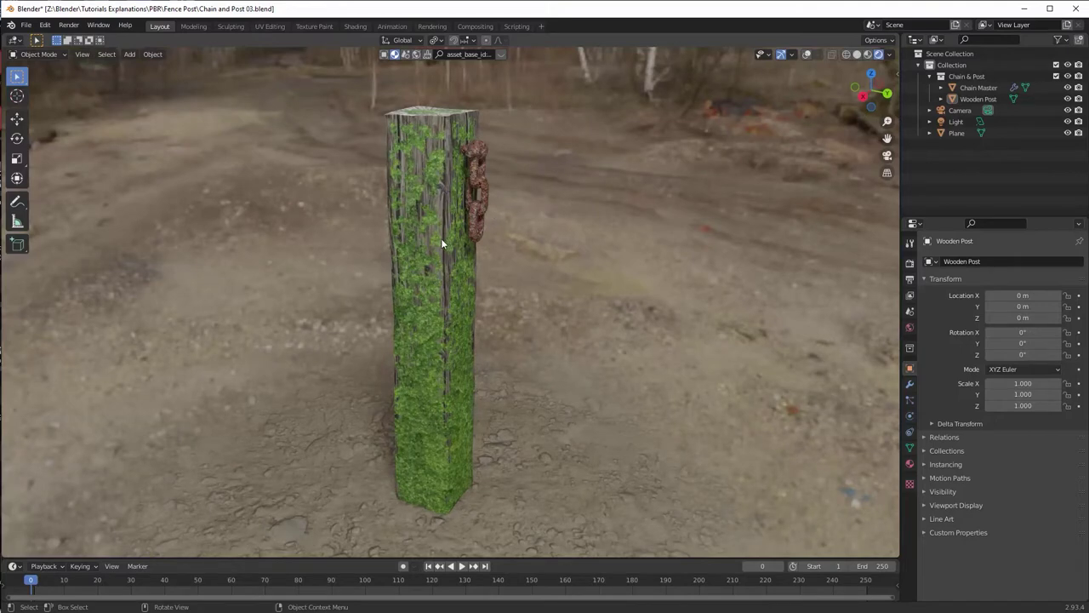
Step: Open the recent file Chain and Post Tut 01.blend
click(27, 25)
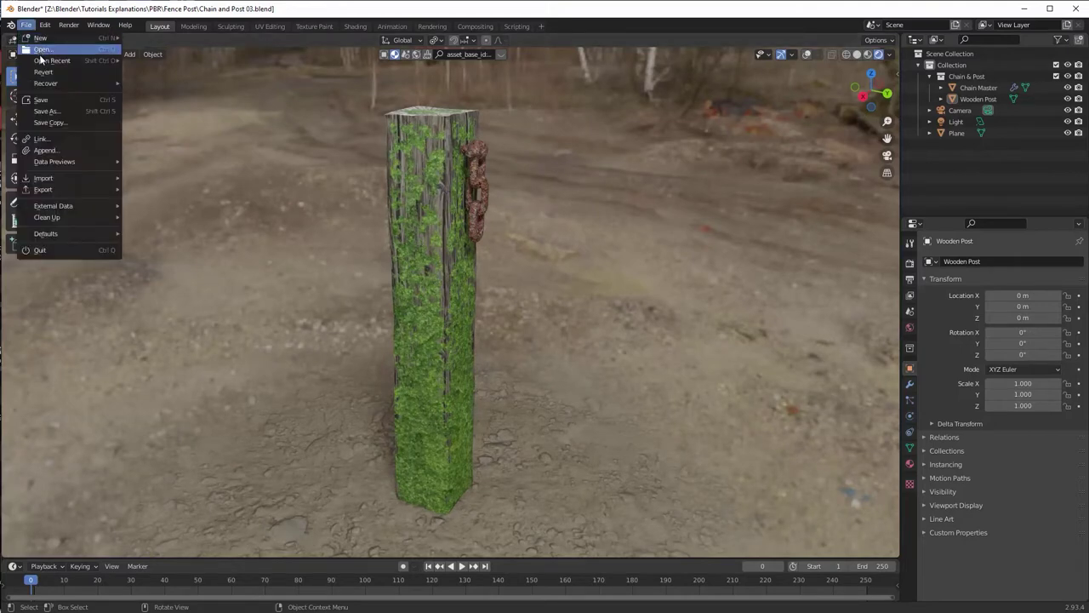
mouse_move(44, 64)
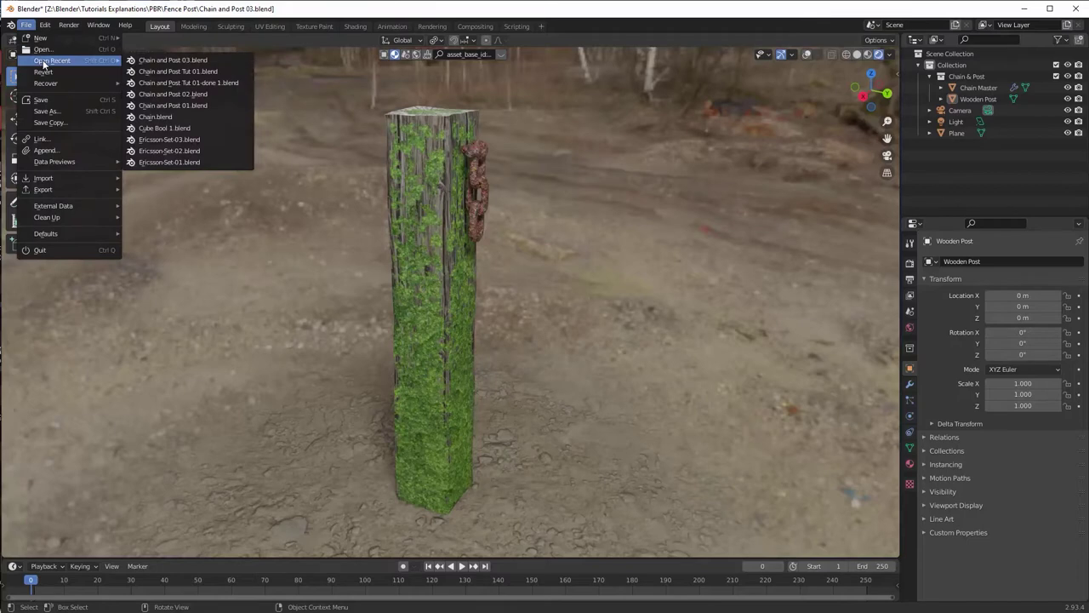
click(207, 73)
click(566, 340)
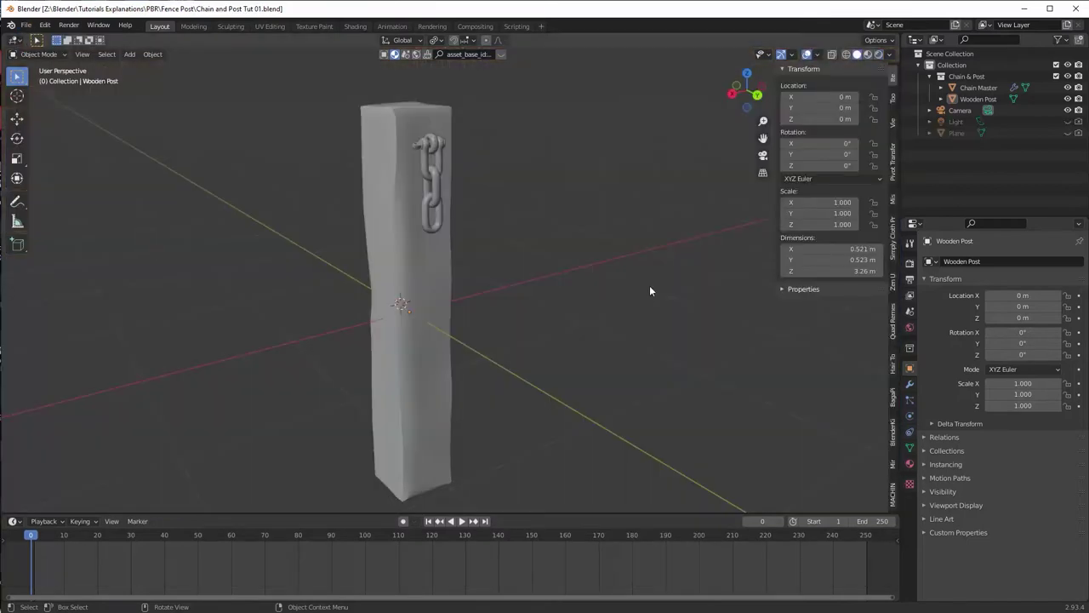
Step: Examine the untextured post and chain, and view the chain's UV layout in the UV Editing workspace
middle_drag(499, 266, 509, 260)
click(421, 280)
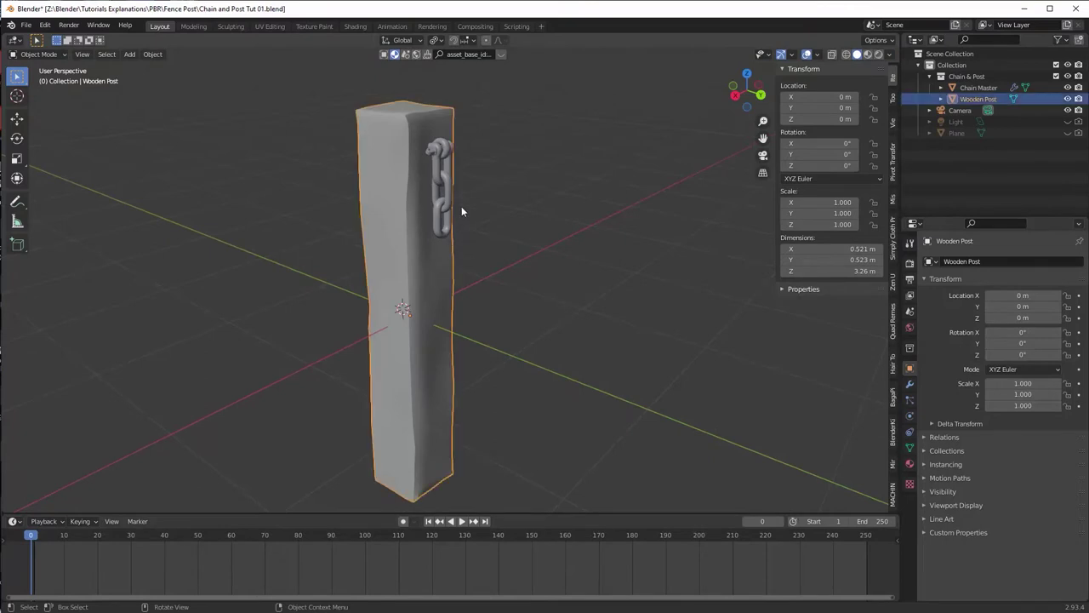
click(443, 179)
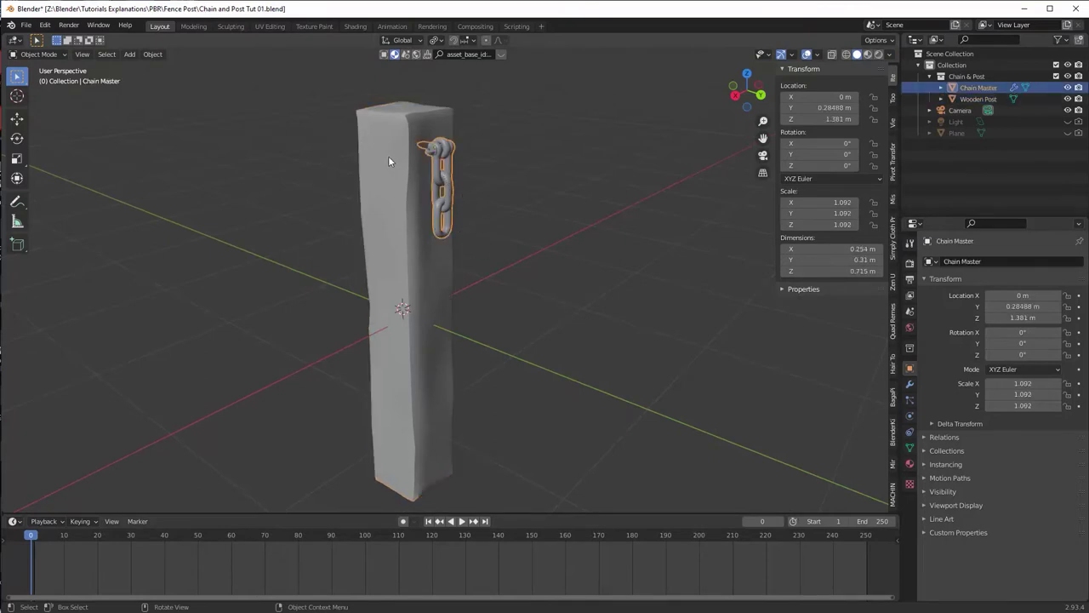
click(270, 27)
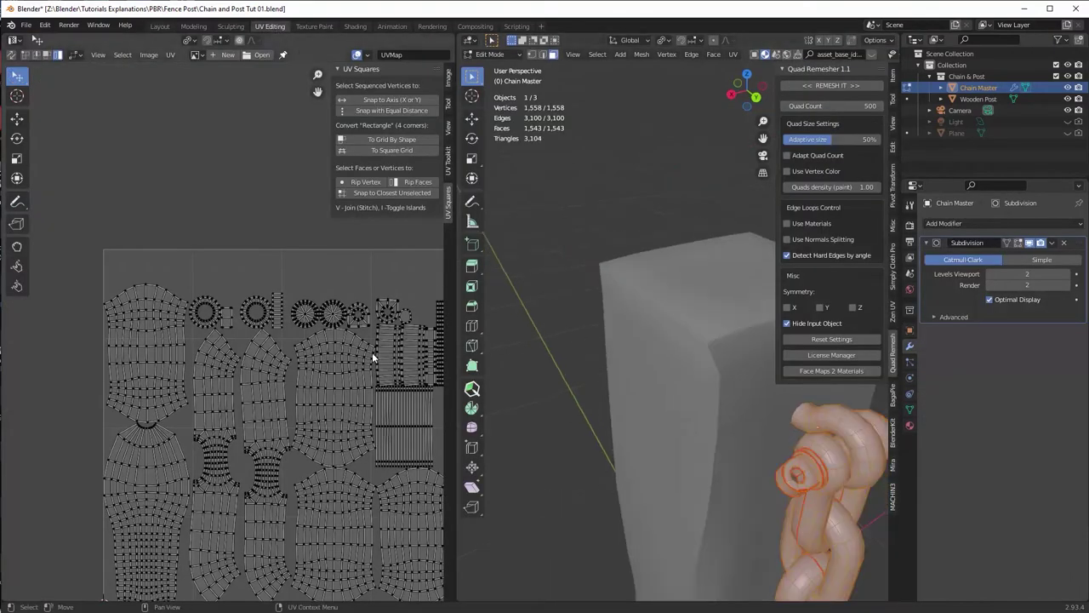
middle_drag(371, 352, 328, 300)
key(KP_Decimal)
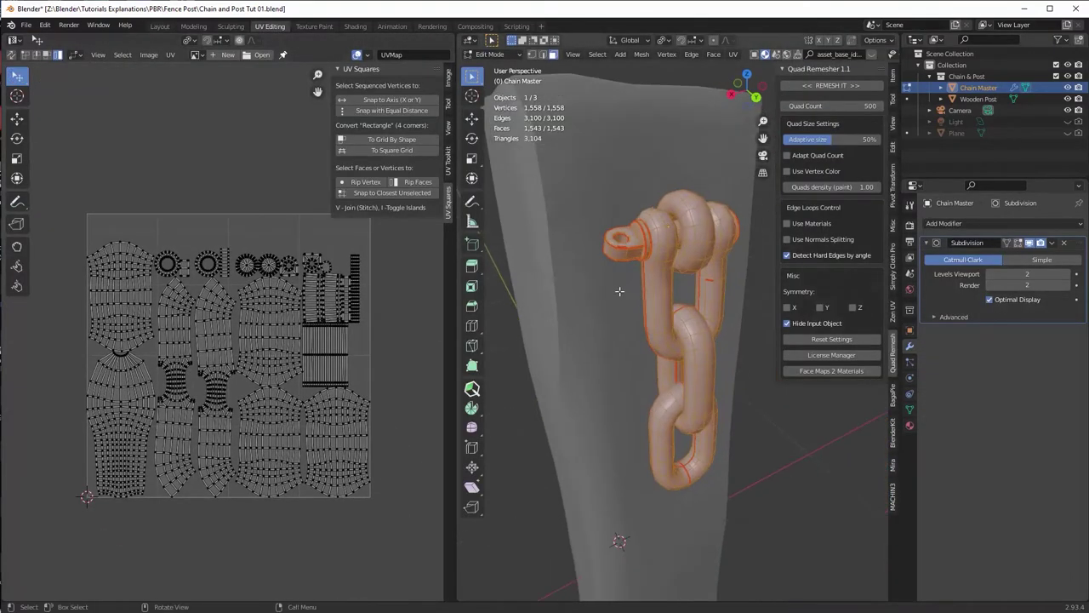
Step: Examine the wooden post's UV layout and the seams along its edges
key(alt+q)
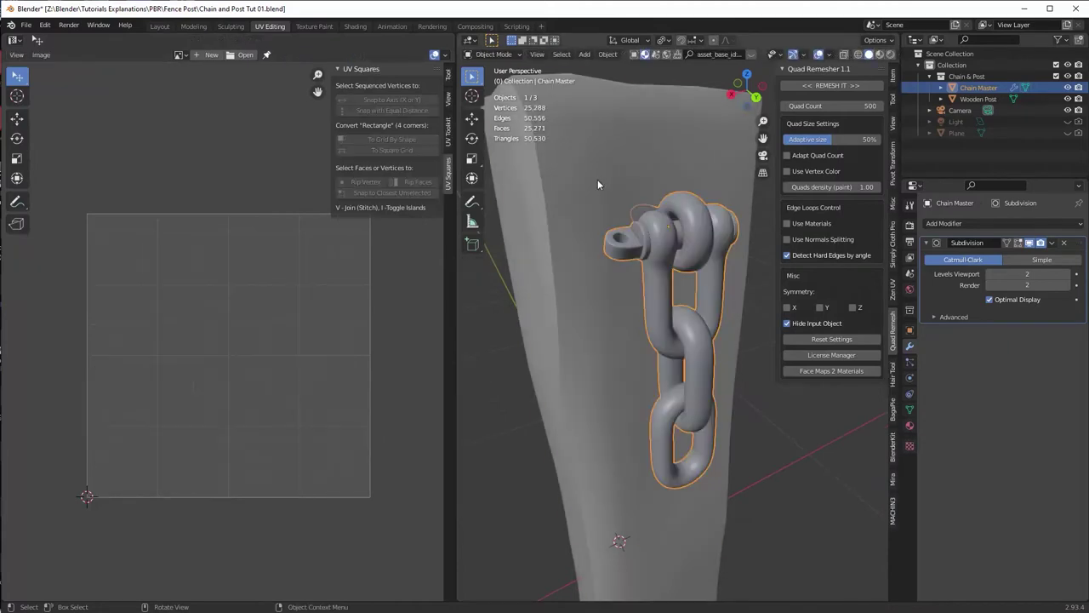
middle_drag(315, 307, 326, 327)
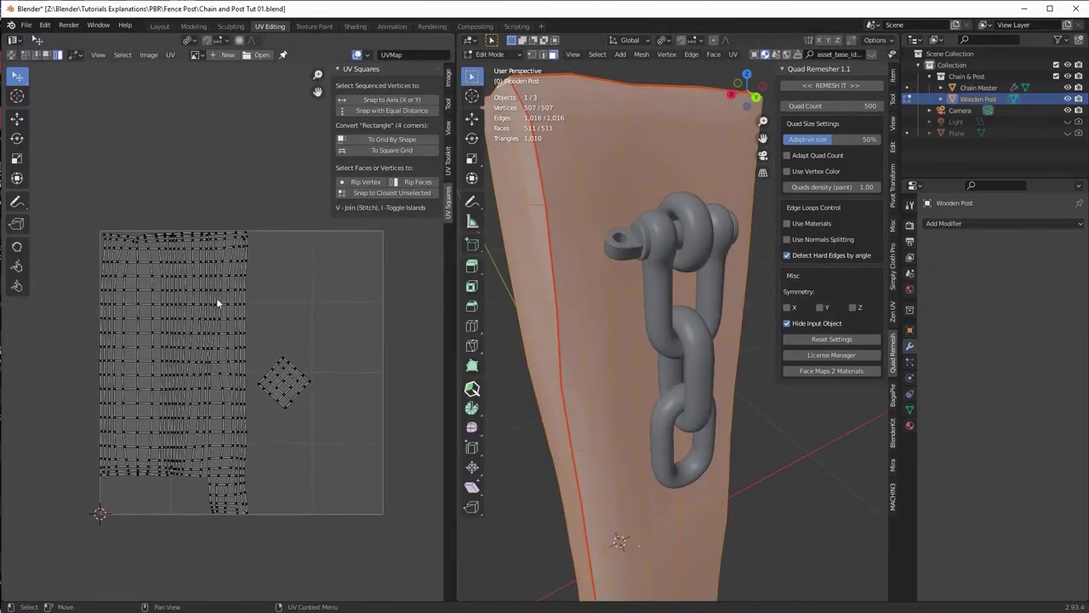
middle_drag(613, 239, 631, 271)
scroll(631, 272, up, 2)
scroll(630, 271, down, 2)
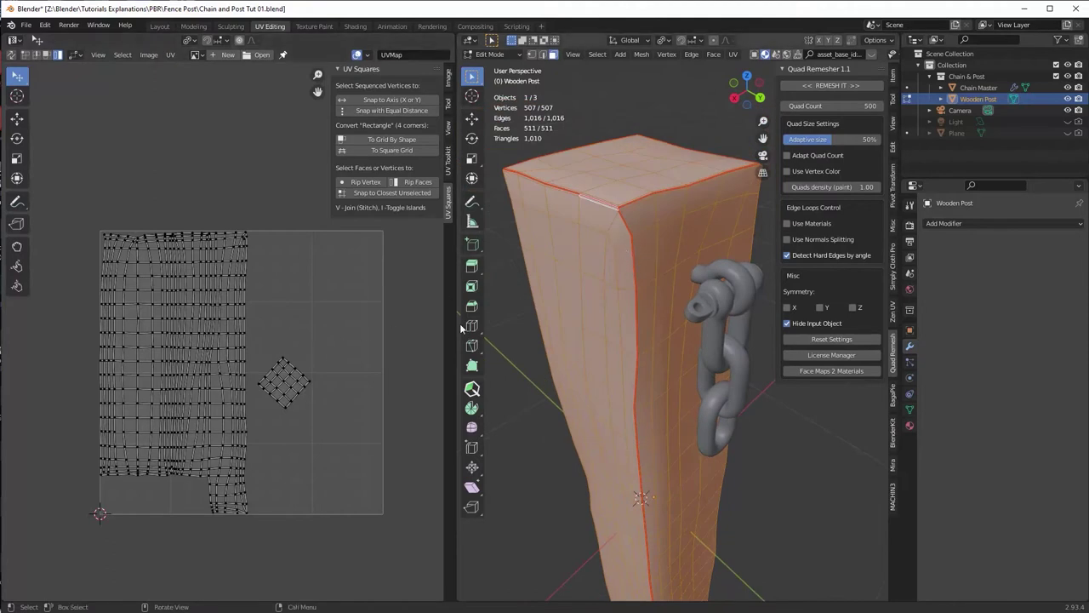
key(Tab)
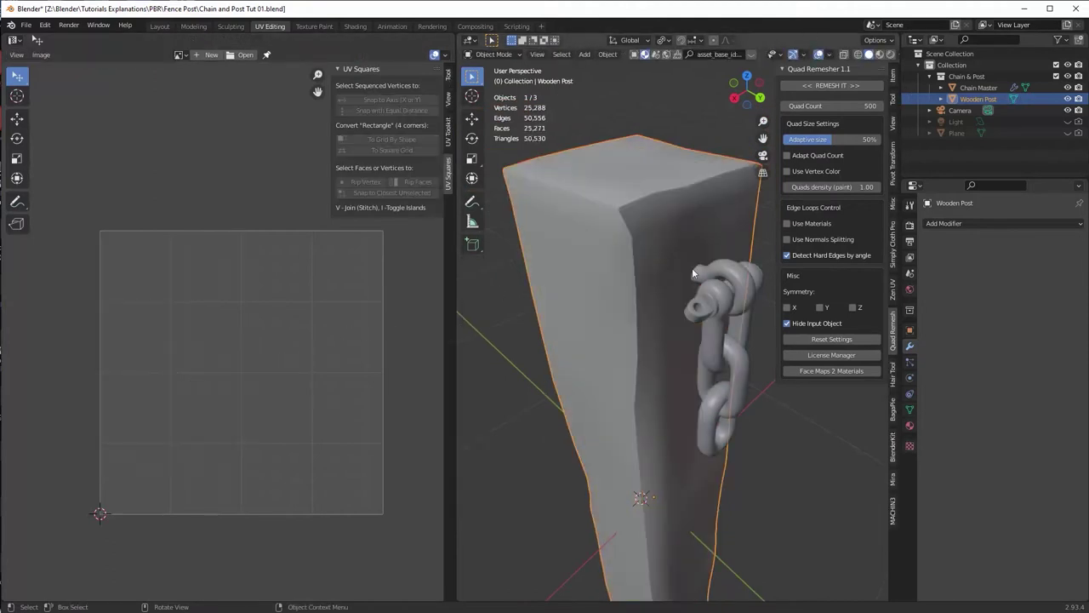
Step: Check the chain's UV islands again and return to Object Mode
click(743, 290)
key(Tab)
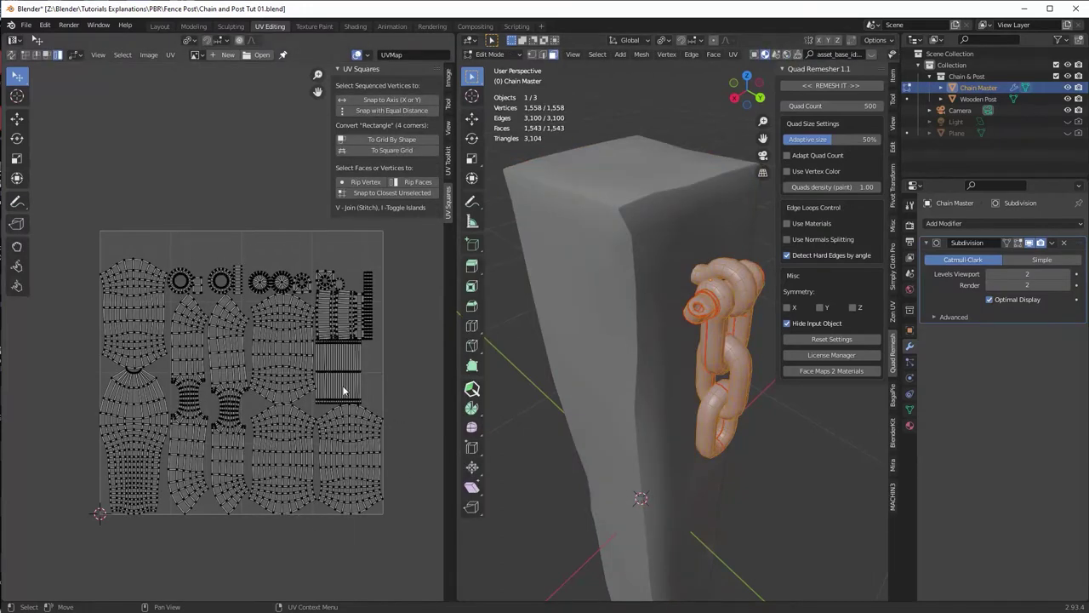
key(Tab)
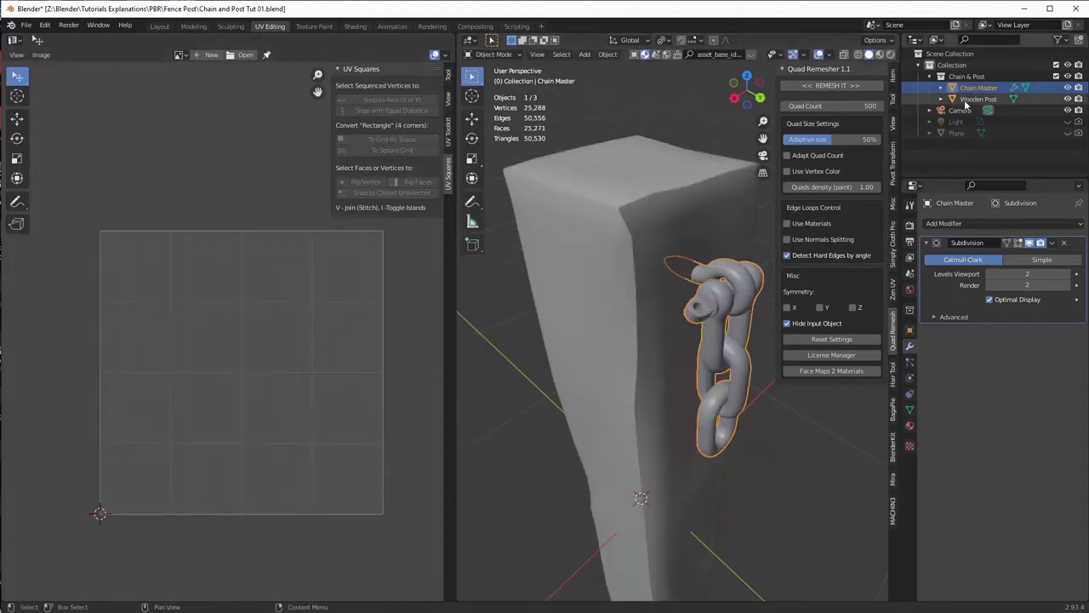
Step: Hide the Chain Master object and bring the Wooden Post into the Texture Paint workspace
click(1069, 88)
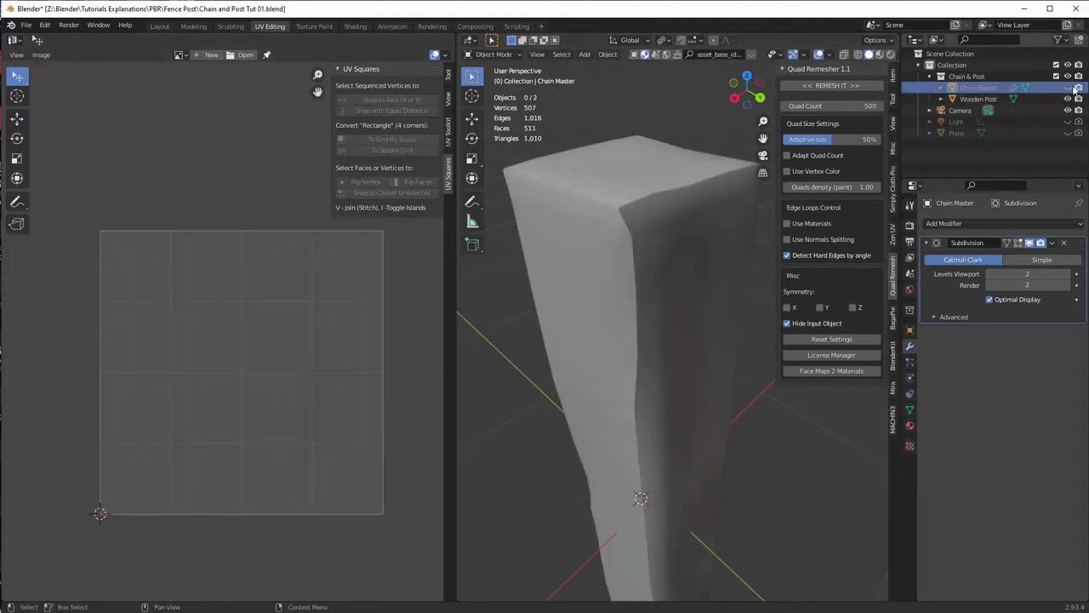
click(717, 218)
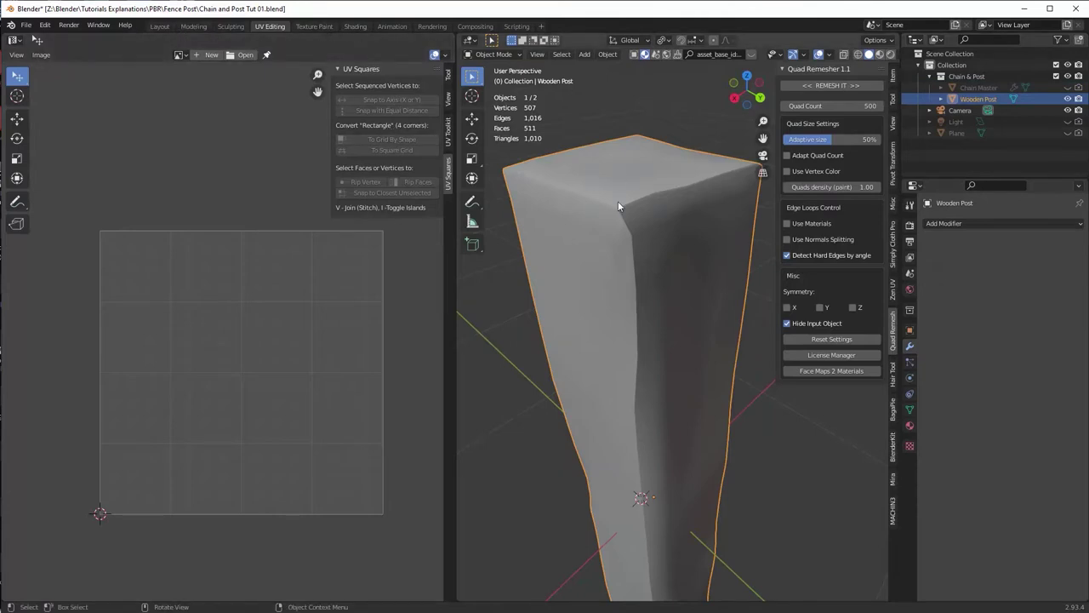
click(315, 26)
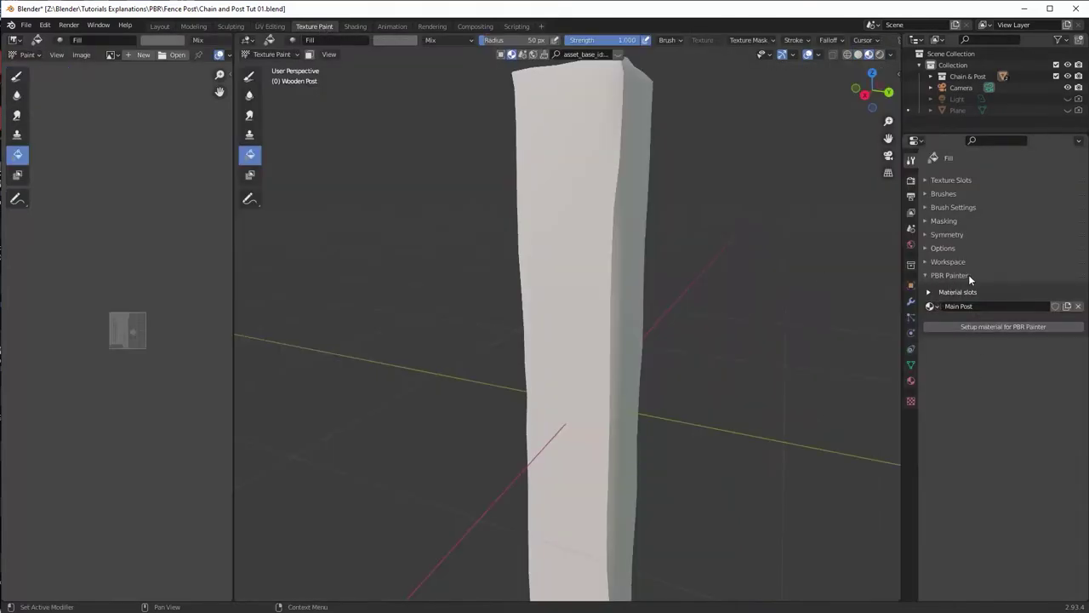
Step: Set up the Wooden Post's Main Post material for PBR Painter
scroll(766, 340, down, 3)
middle_drag(766, 341, 766, 375)
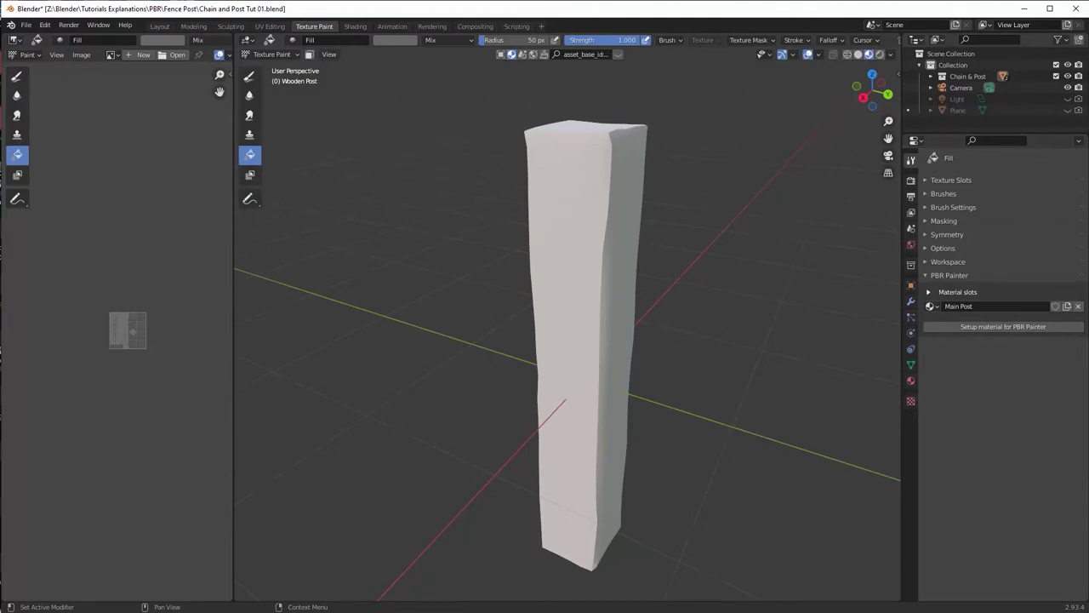
click(1010, 327)
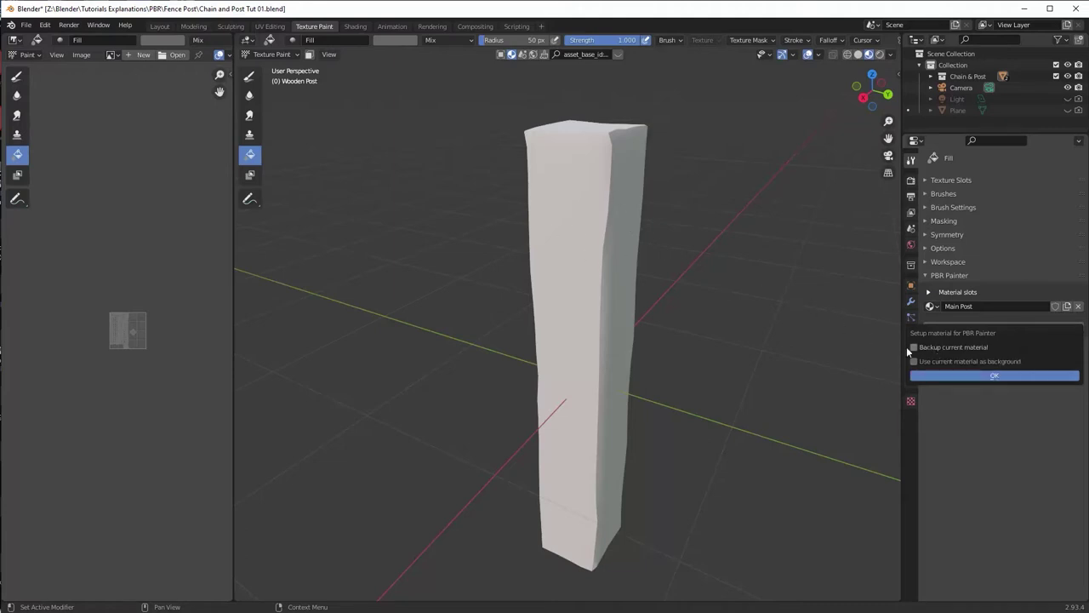
click(996, 376)
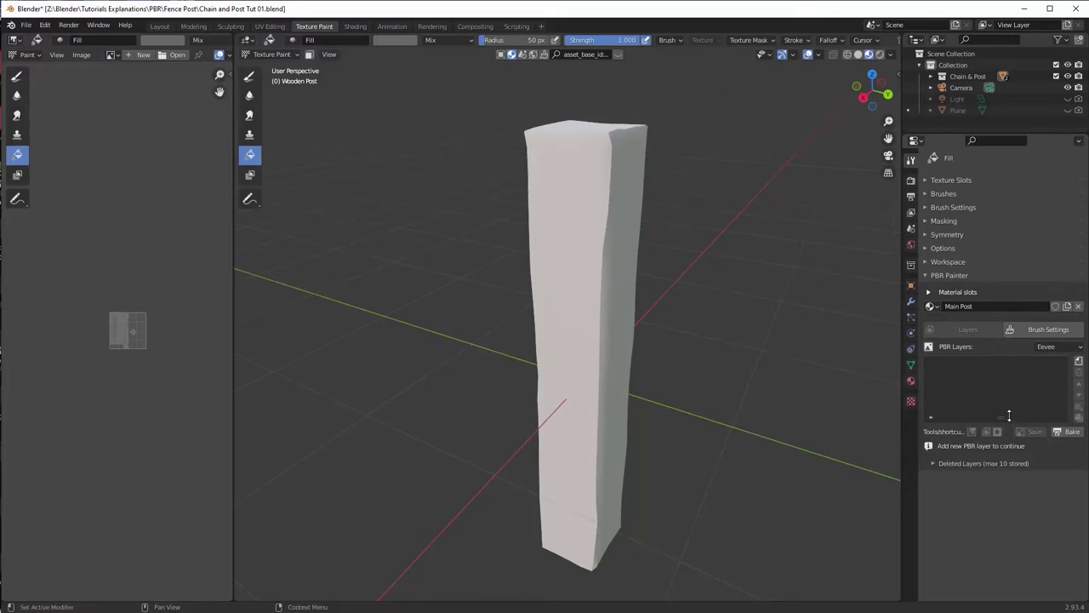
Step: Add a Multichannel PBR layer named Wood Base at 2048 × 2048 resolution
click(1079, 362)
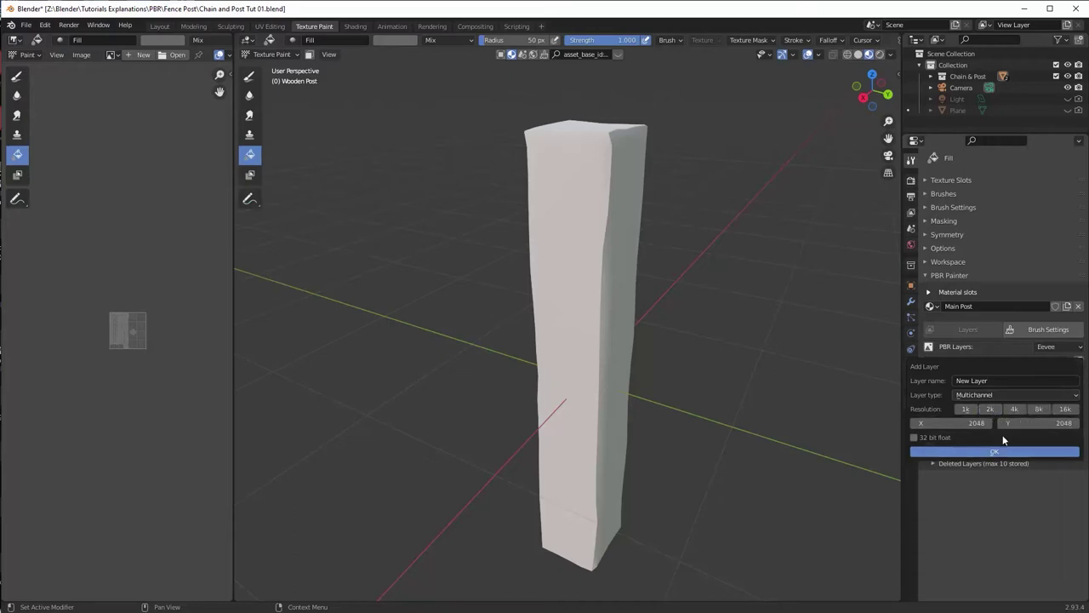
click(1002, 384)
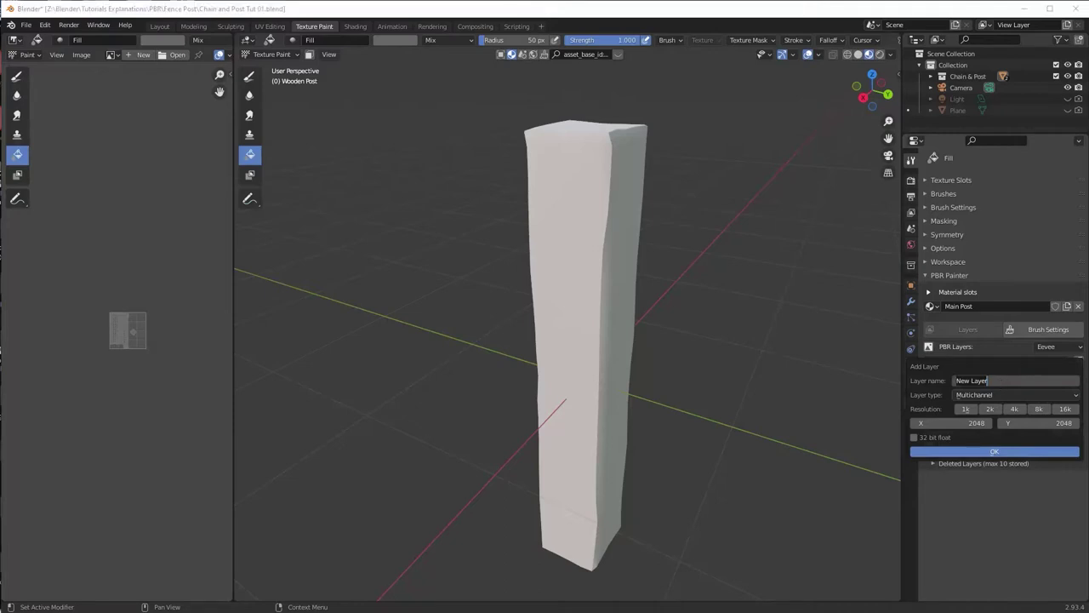
text(Wo)
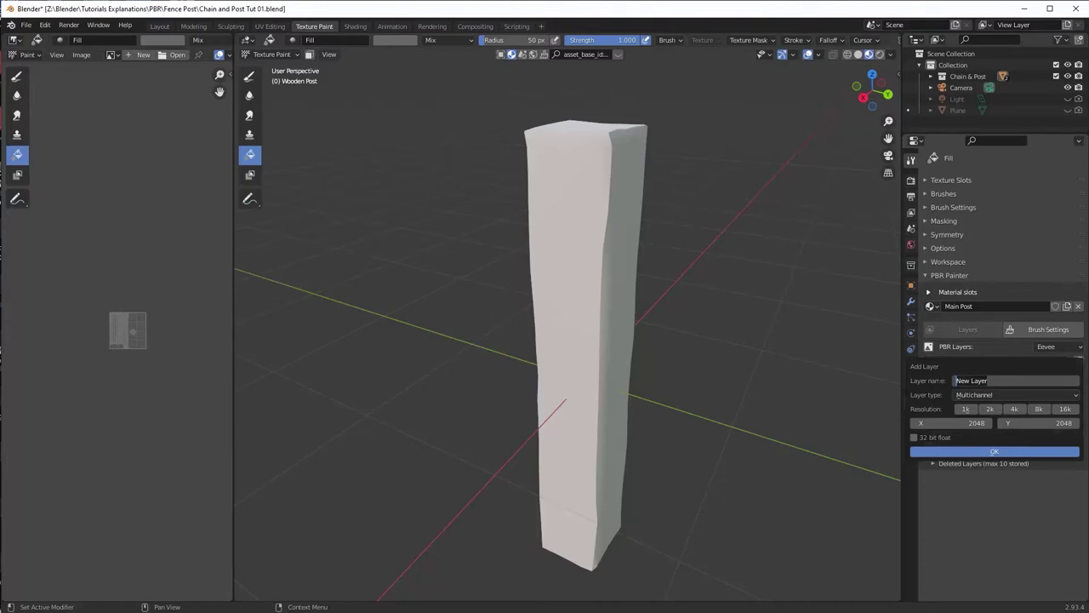
text(od Base)
click(995, 452)
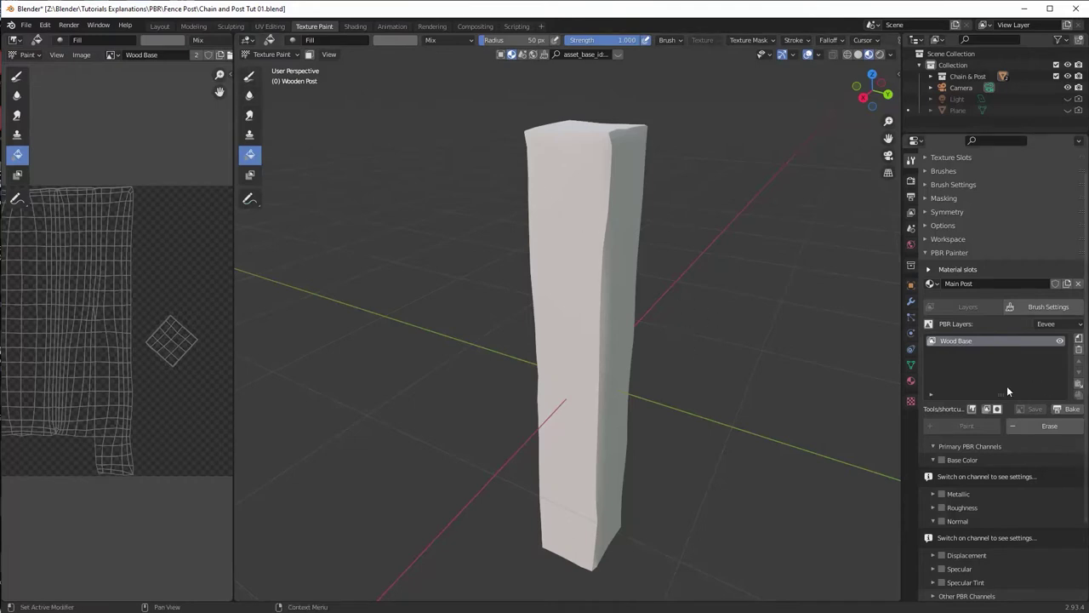
Step: Darken the background layer's Base Color to grey and adjust its metallic and roughness values
click(930, 326)
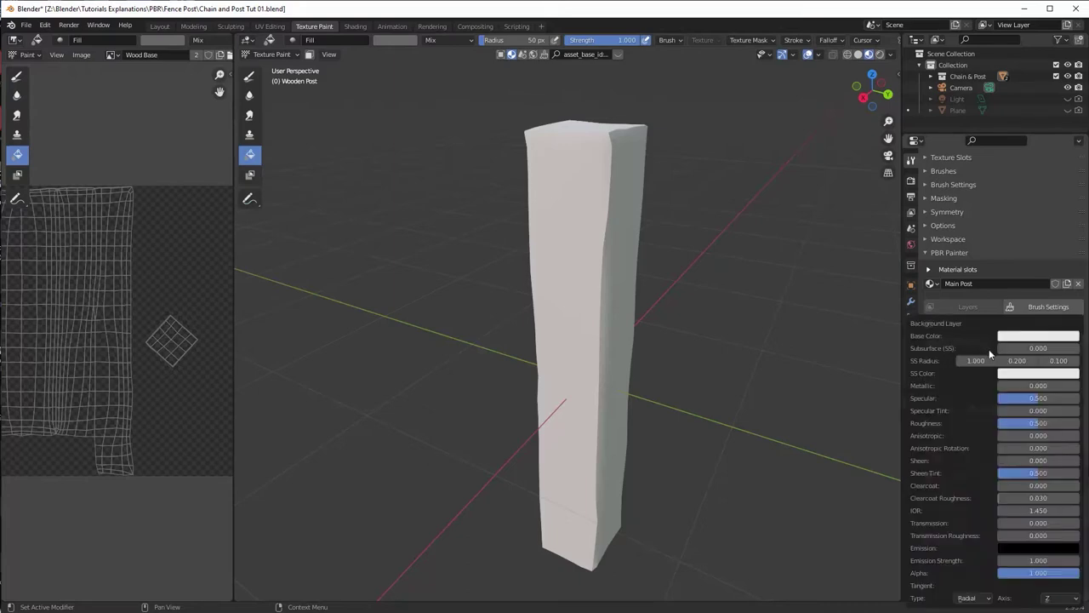
click(1038, 337)
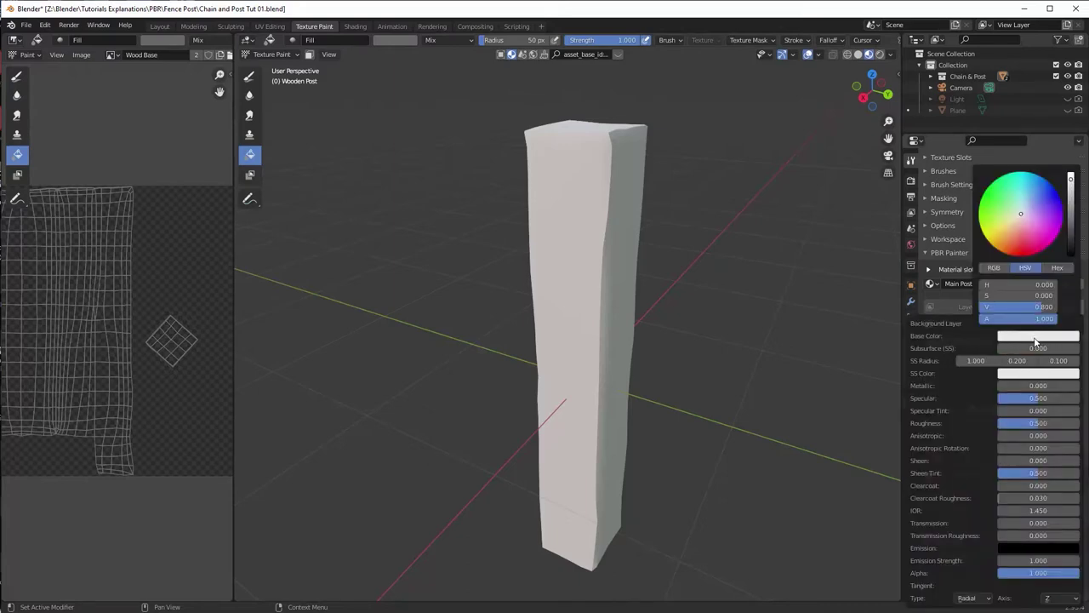
click(1070, 250)
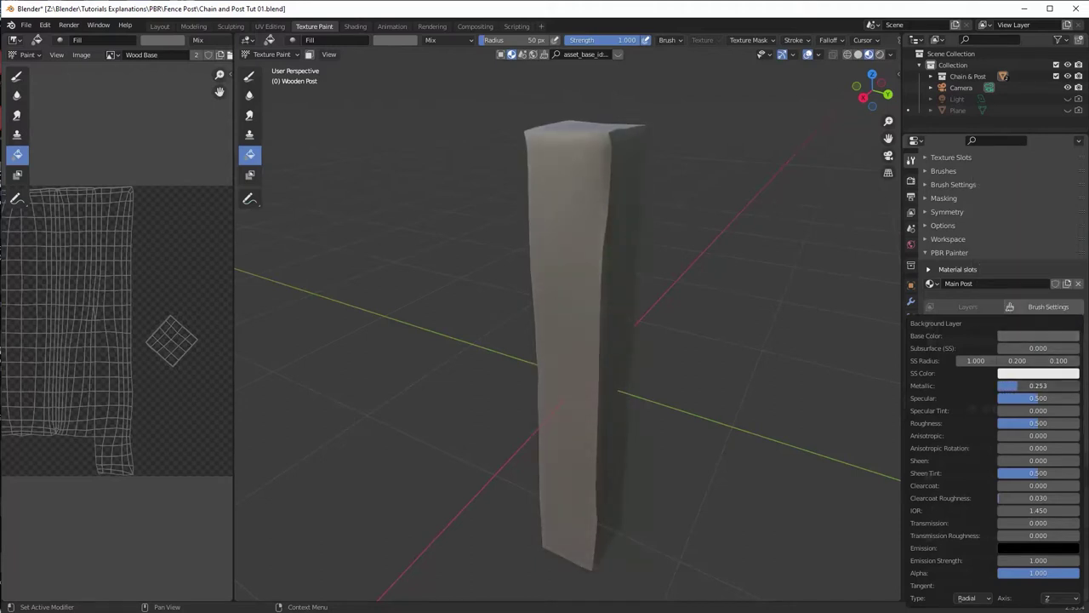
drag(1025, 423, 1005, 423)
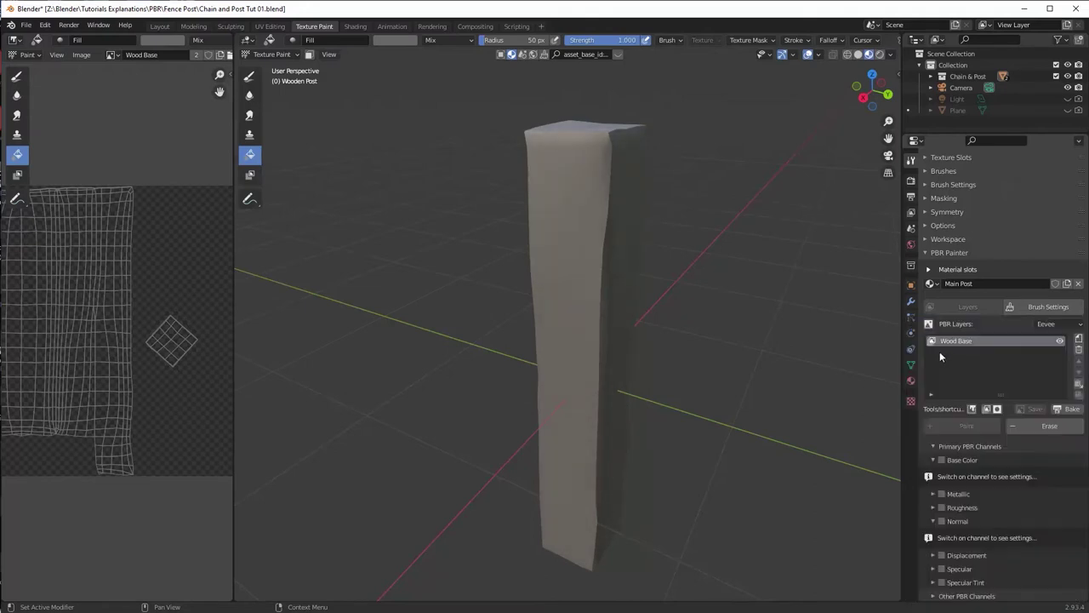
middle_drag(763, 285, 734, 287)
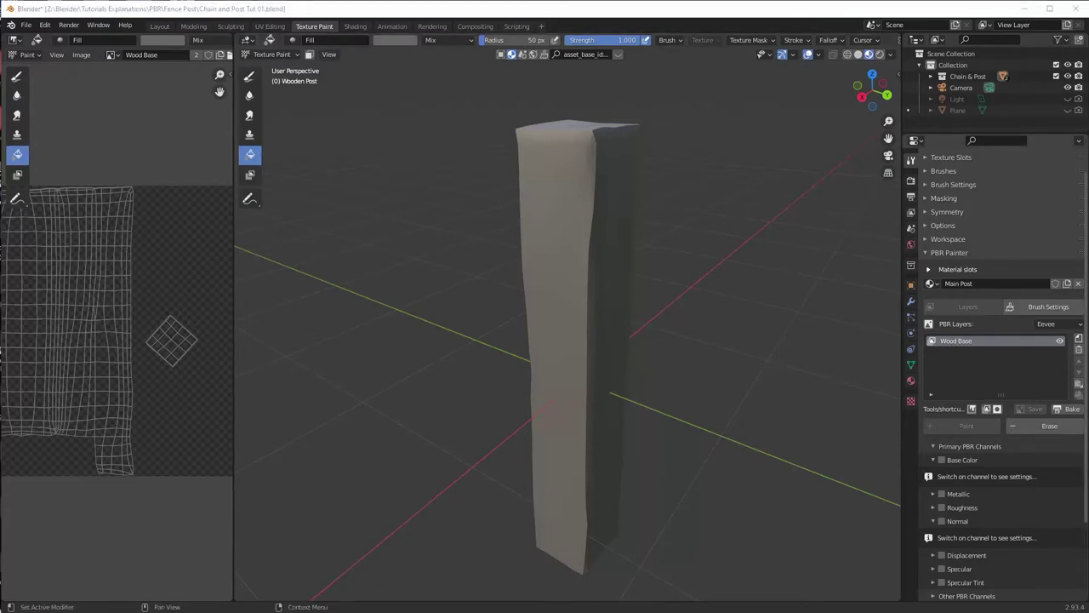
Step: Switch to File Explorer and preview the Old Wood tile and Wood End color, normal and roughness images
drag(1088, 9, 567, 6)
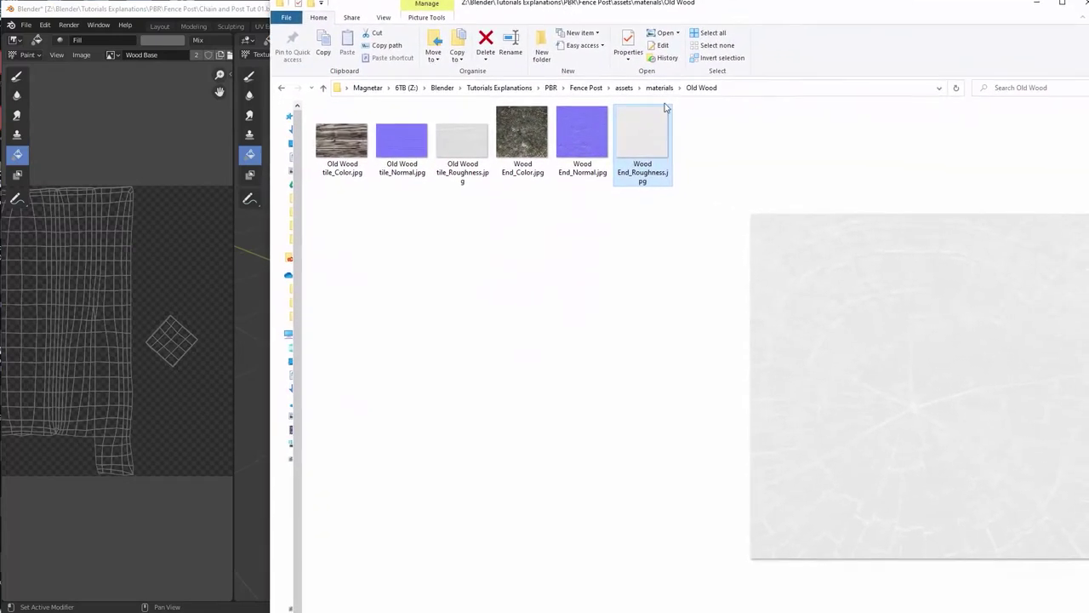
click(334, 160)
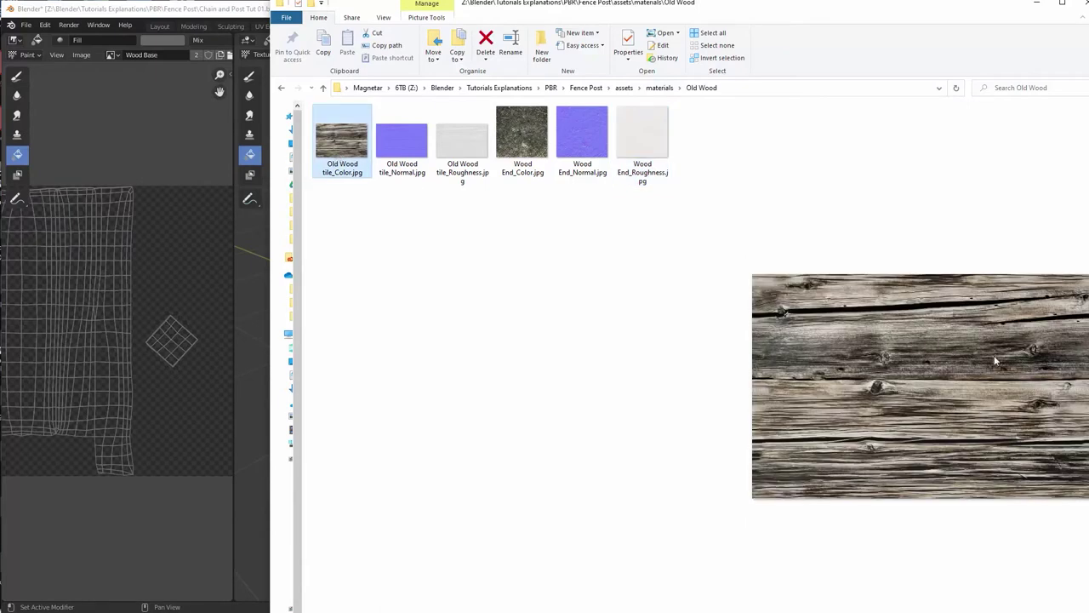
click(412, 165)
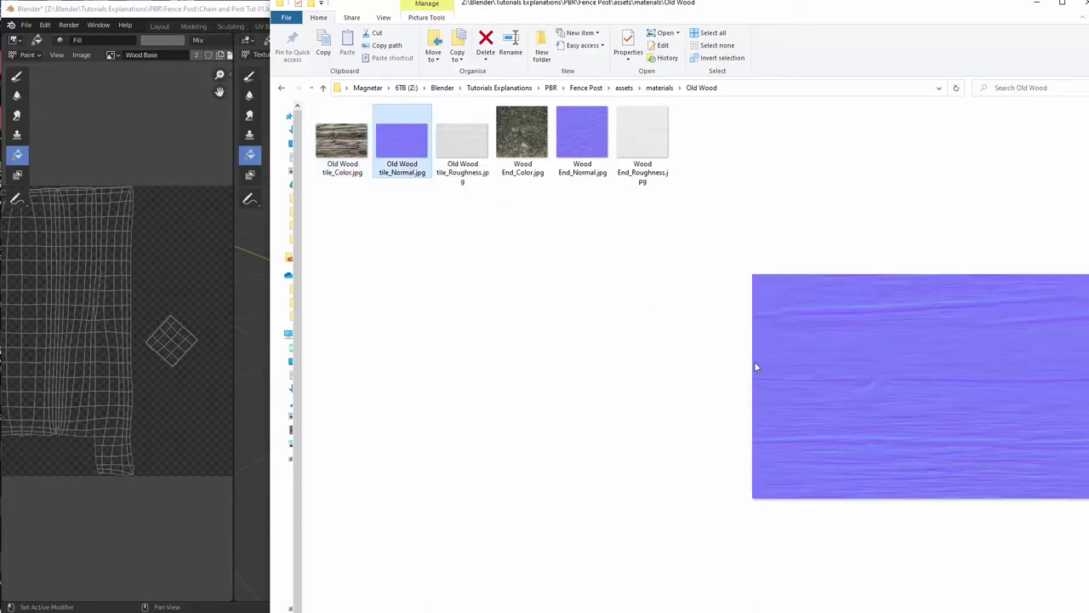
click(467, 162)
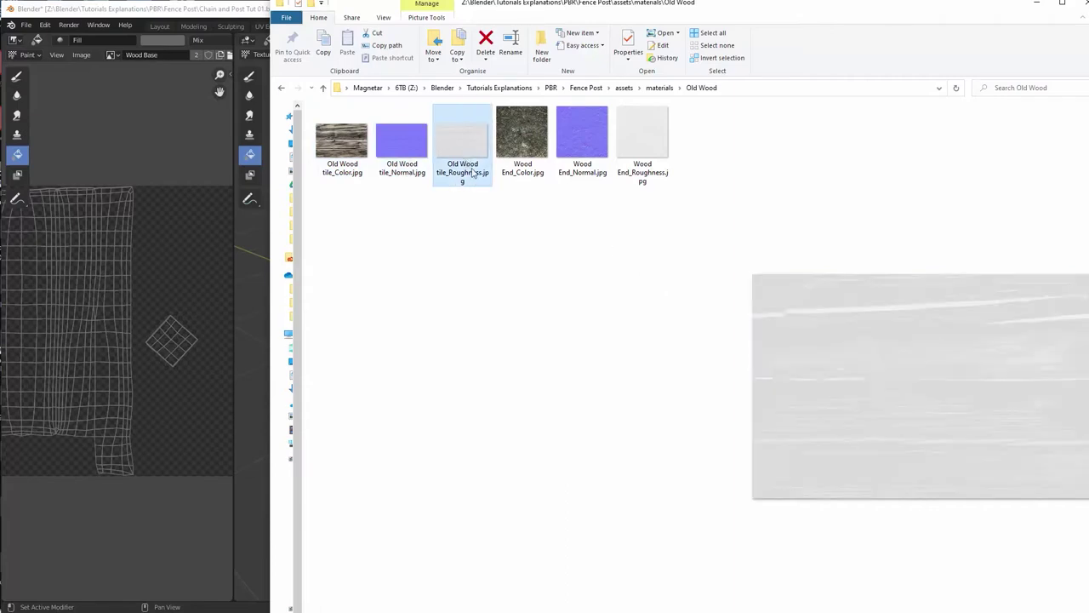
click(538, 157)
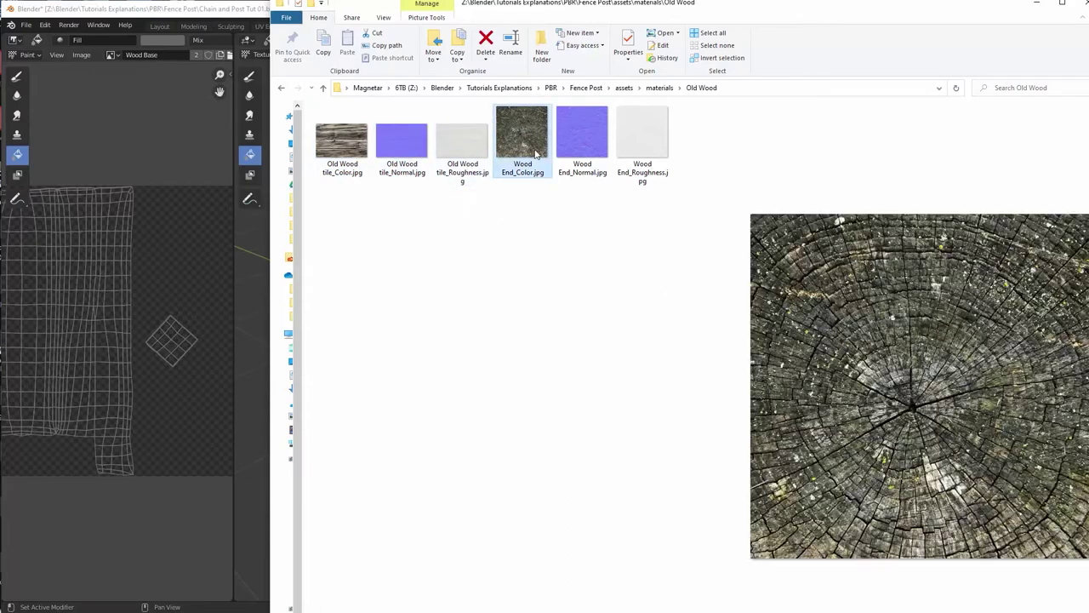
click(582, 136)
click(642, 136)
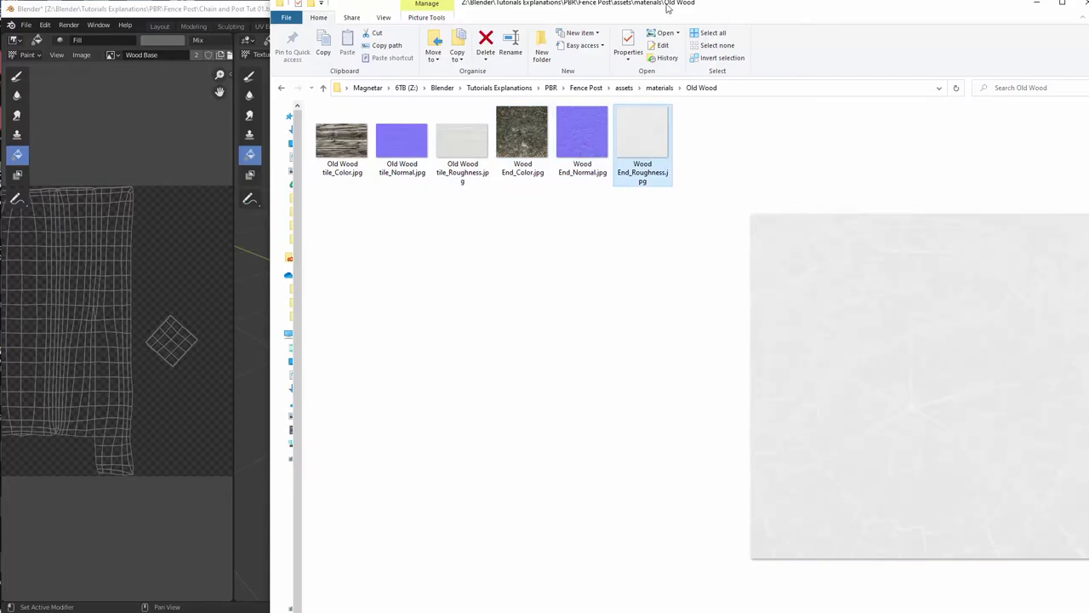
Step: Copy the Old Wood folder's path and switch back to Blender
drag(669, 8, 797, 18)
click(834, 94)
key(ctrl+c)
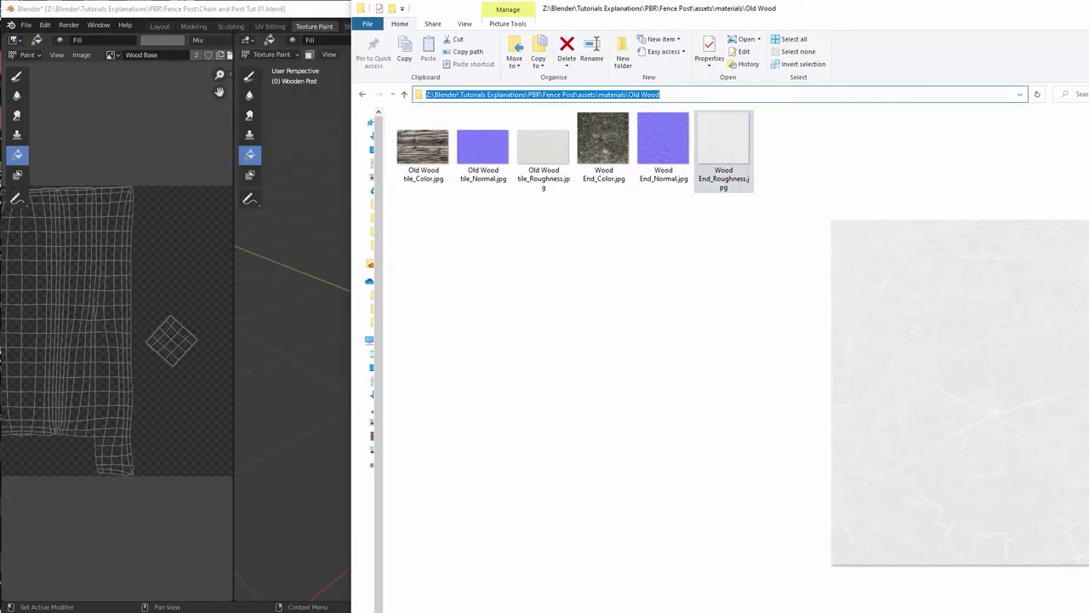
key(alt+Tab)
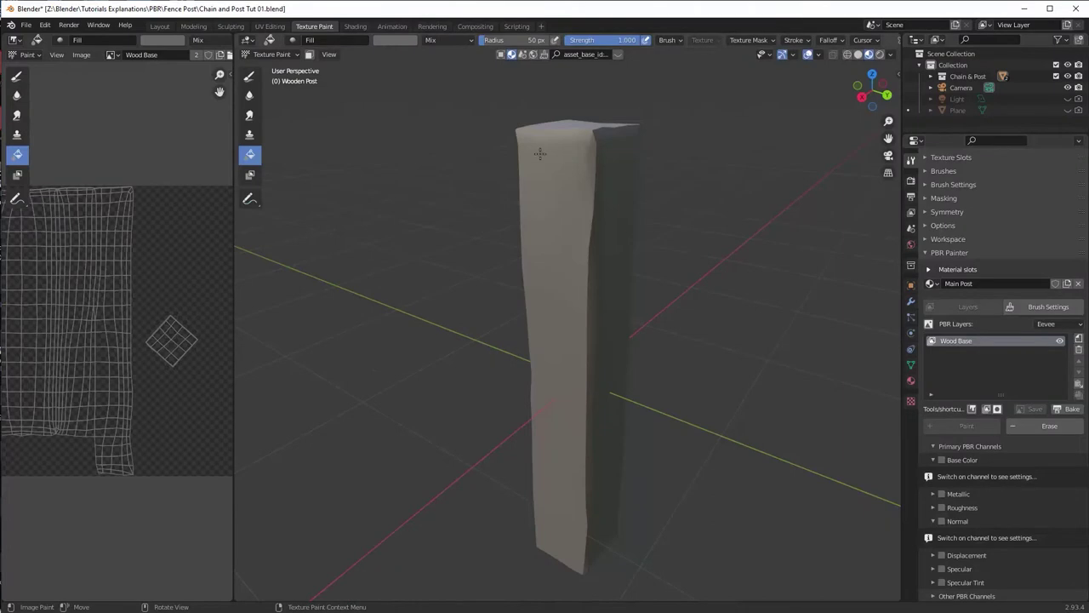
Step: Import Old Wood tile_Color, Old Wood tile_Normal and Old Wood tile_Roughness from the copied folder path into the Wood Base layer
click(987, 409)
click(564, 22)
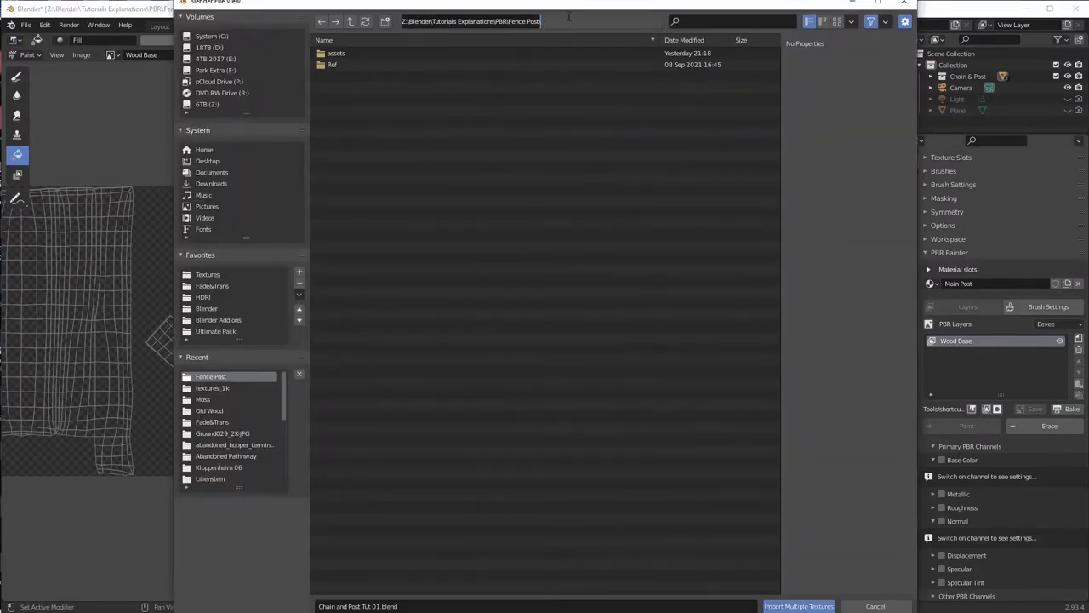
key(ctrl+v)
key(Return)
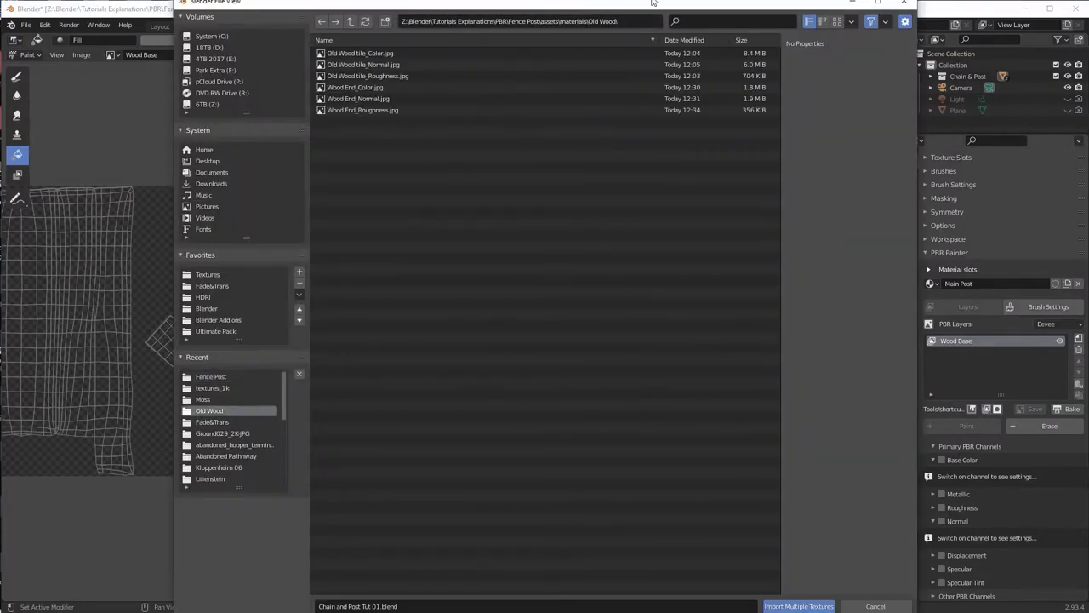
click(377, 53)
shift+click(392, 75)
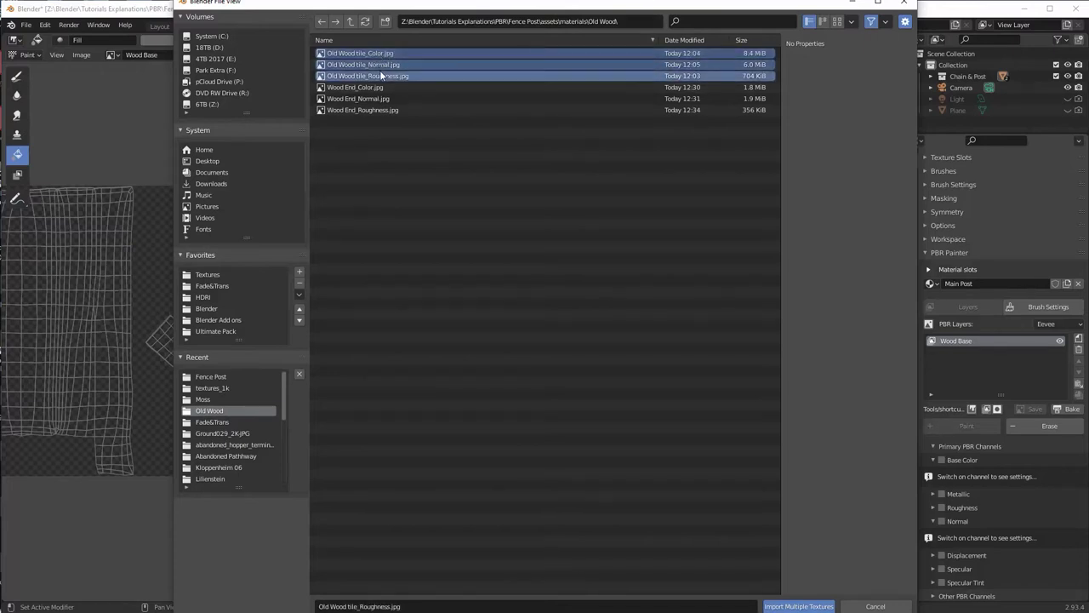
click(784, 606)
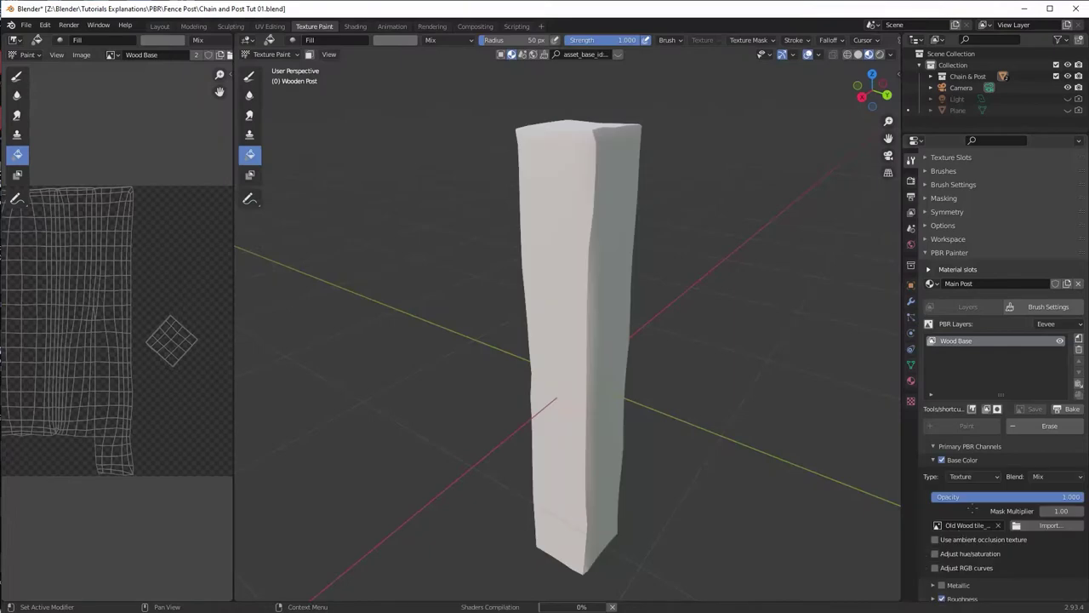
Step: Fill the whole Wooden Post with the Wood Base layer's textures
scroll(960, 489, down, 2)
scroll(960, 488, down, 1)
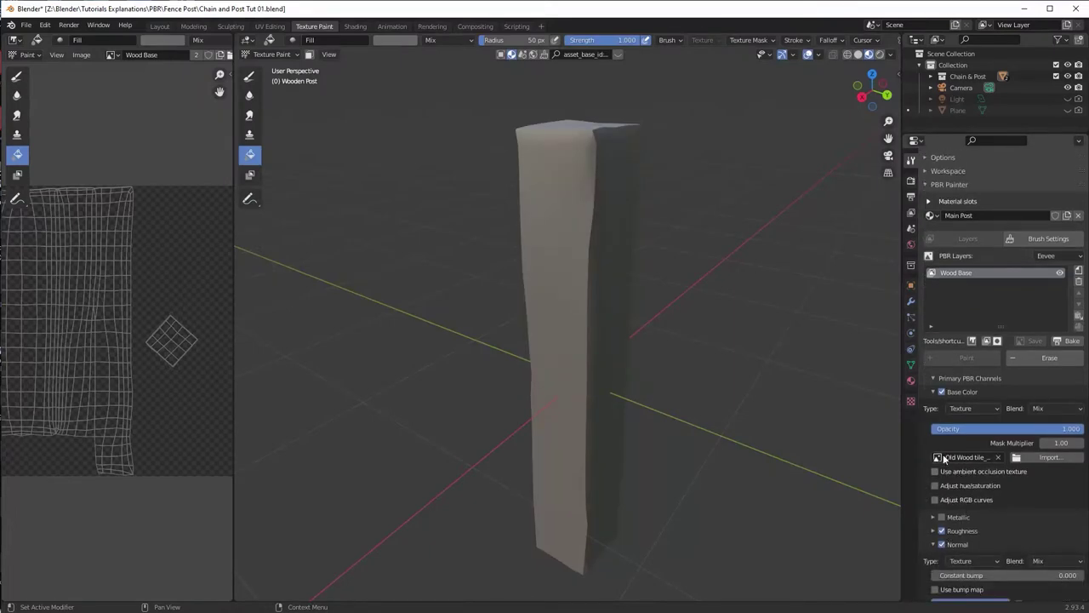
scroll(960, 490, up, 1)
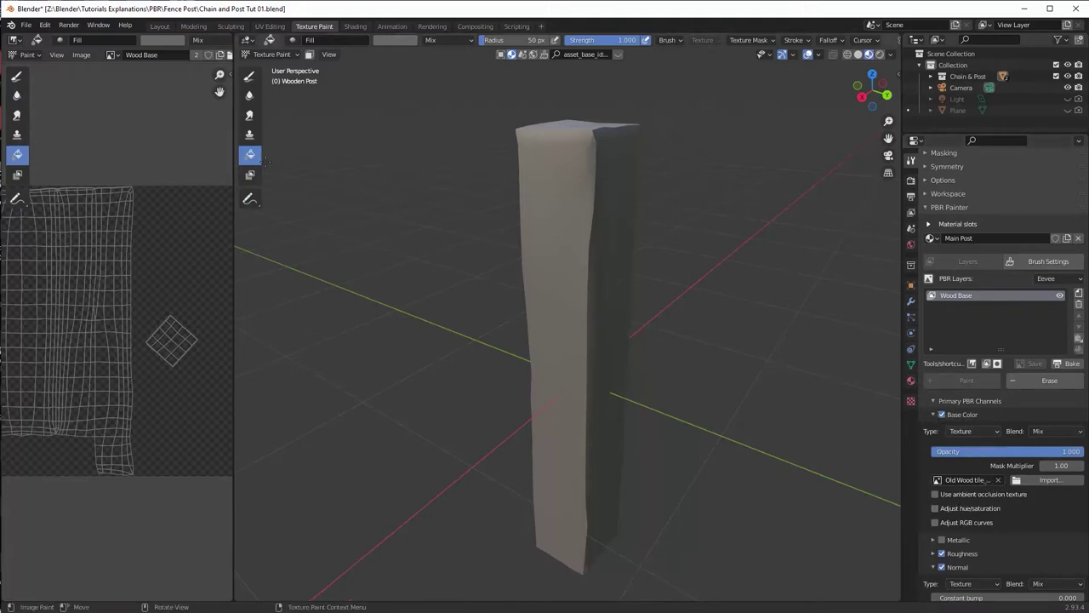
click(561, 207)
middle_drag(561, 207, 630, 249)
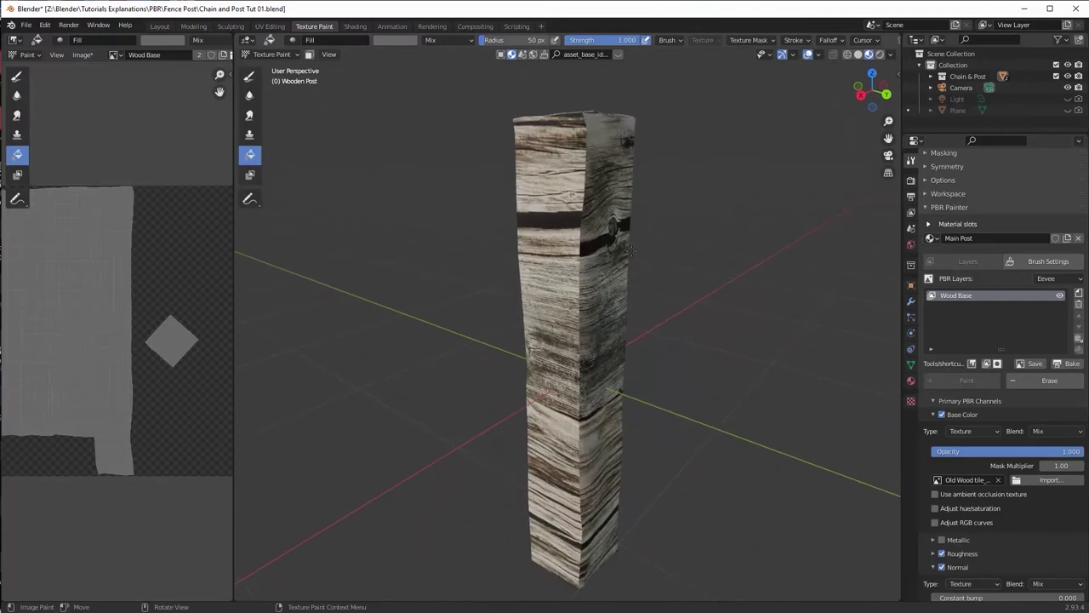
scroll(612, 278, down, 2)
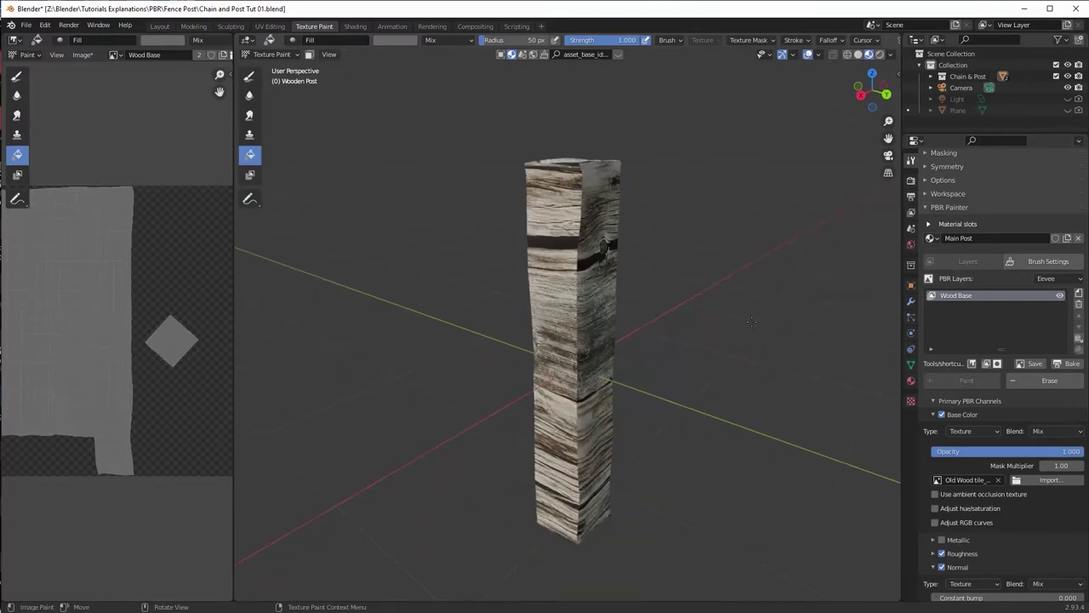
scroll(984, 515, down, 2)
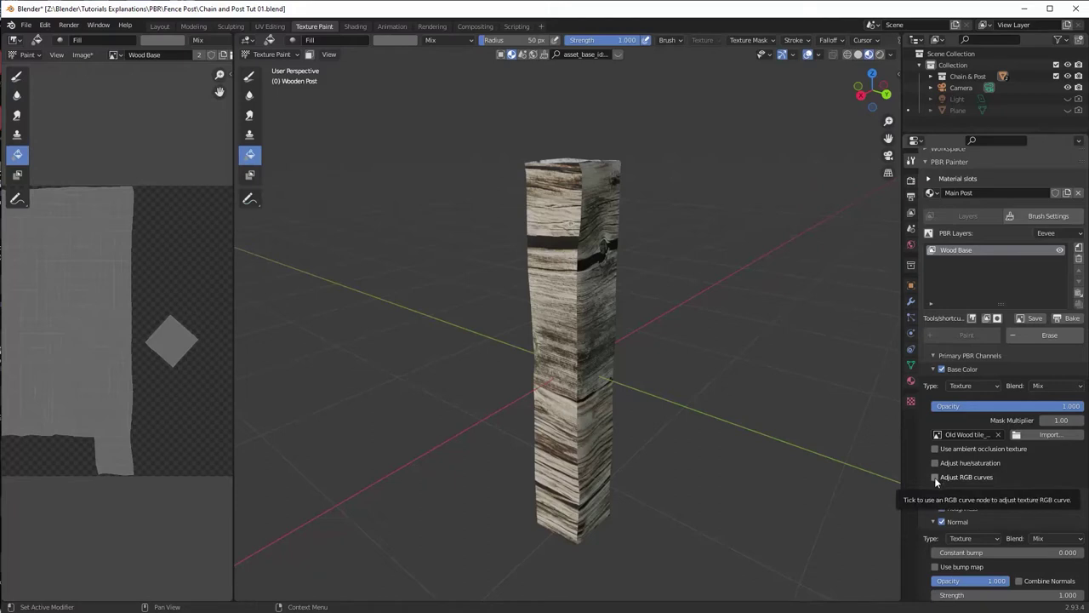
click(936, 478)
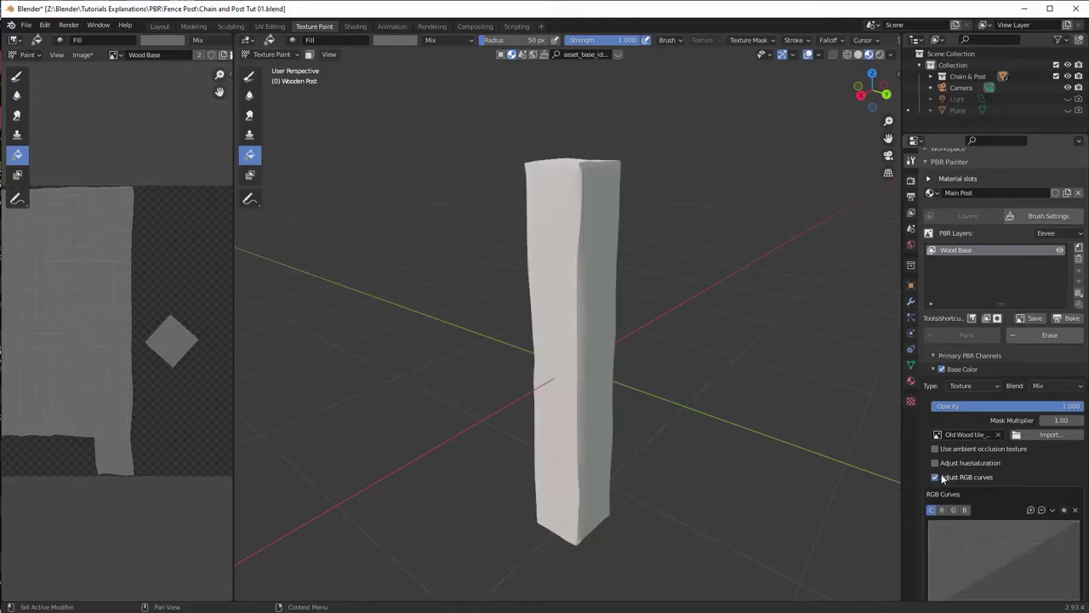
scroll(951, 541, down, 2)
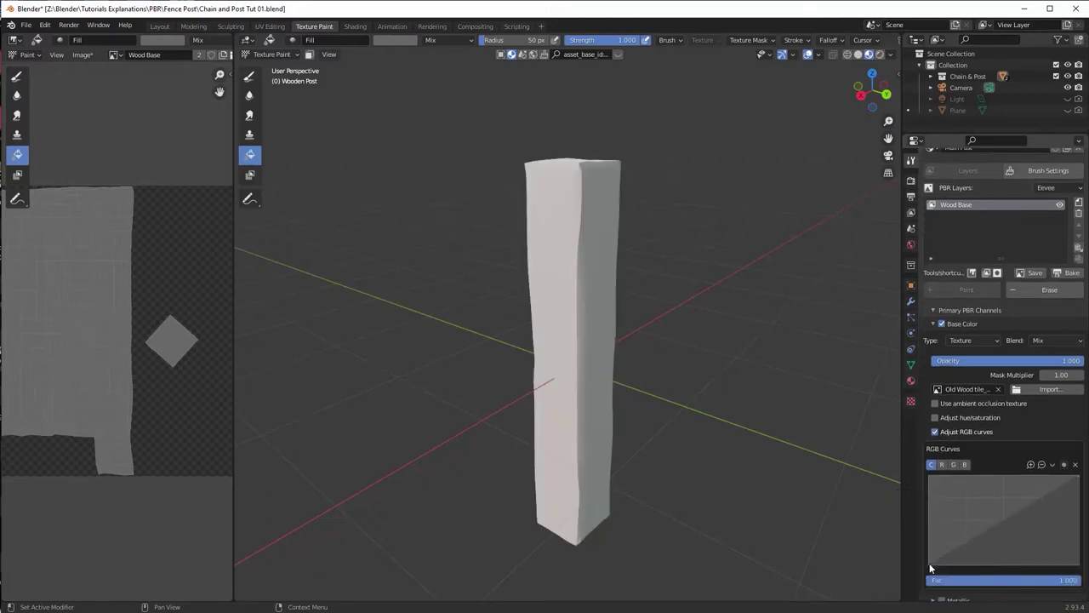
mouse_move(931, 568)
mouse_down()
mouse_move(927, 532)
mouse_move(929, 567)
mouse_up()
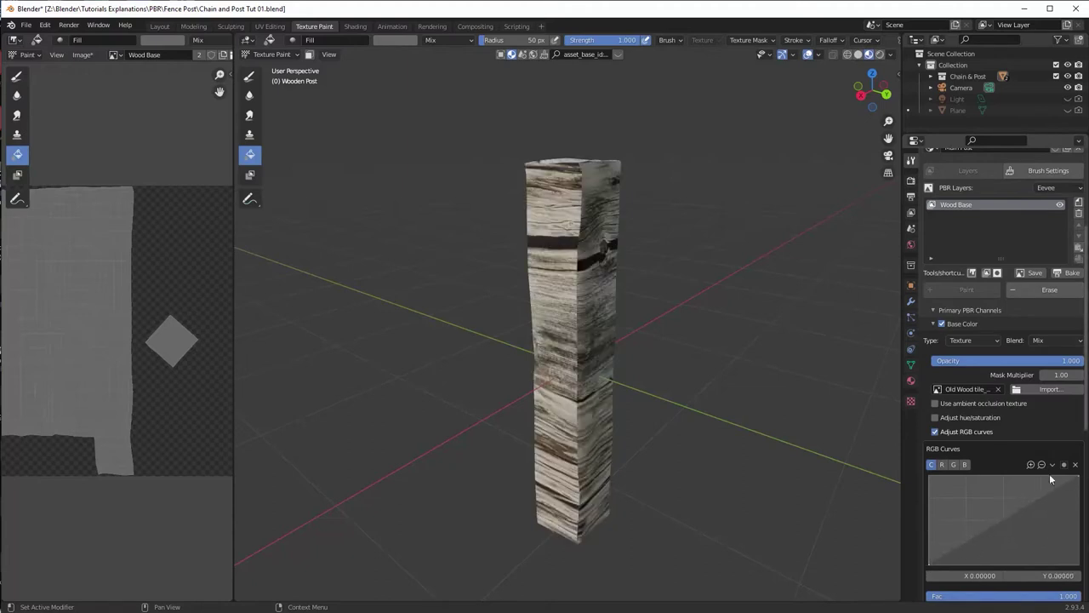
click(934, 430)
Step: Enable hue/saturation adjustment for the Wood Base layer's Base Color, with Value 0.460 and Saturation 0.900
click(937, 416)
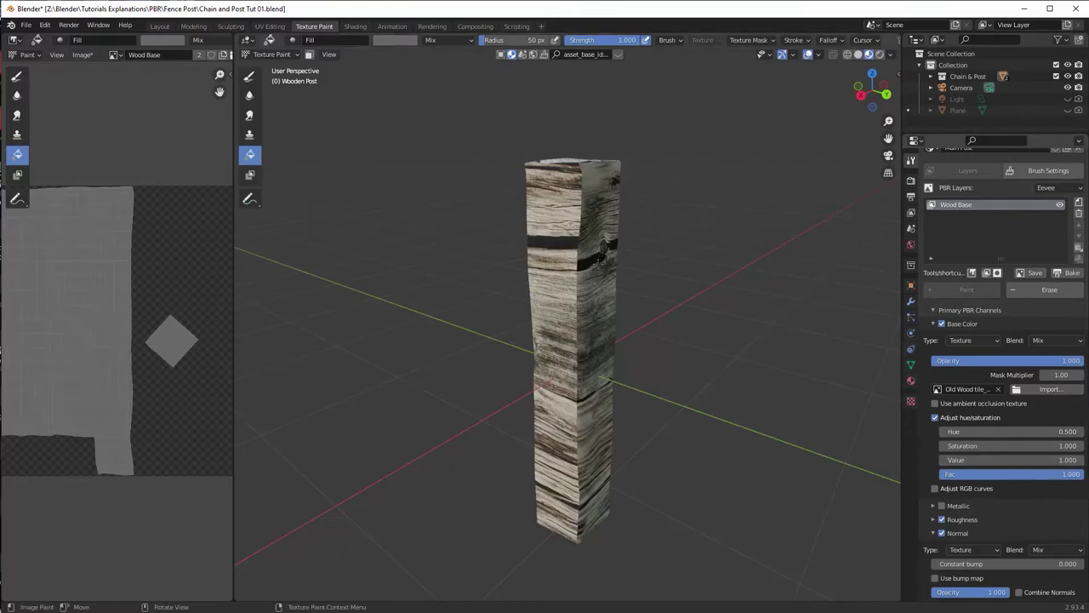
mouse_move(1013, 459)
mouse_down()
mouse_move(979, 460)
mouse_move(1055, 460)
mouse_move(1014, 460)
mouse_up()
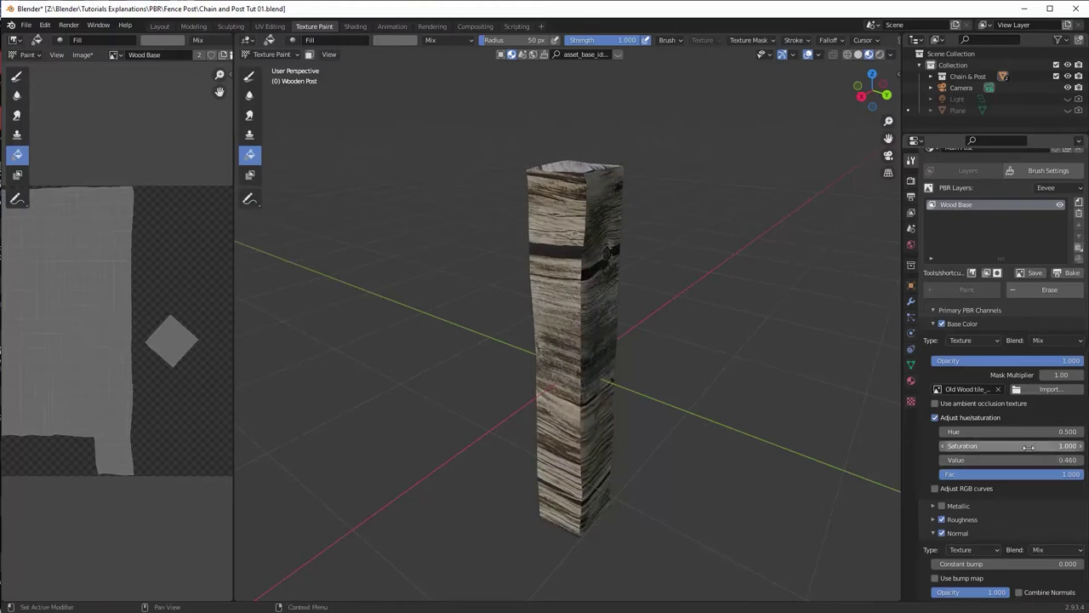
drag(1013, 446, 1073, 446)
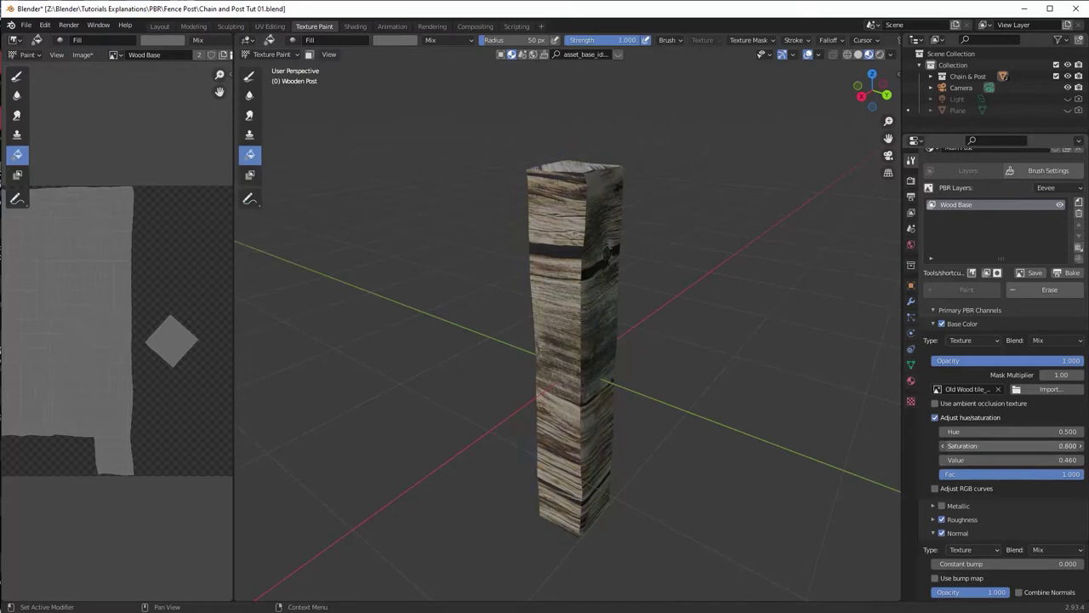
drag(1072, 446, 1077, 446)
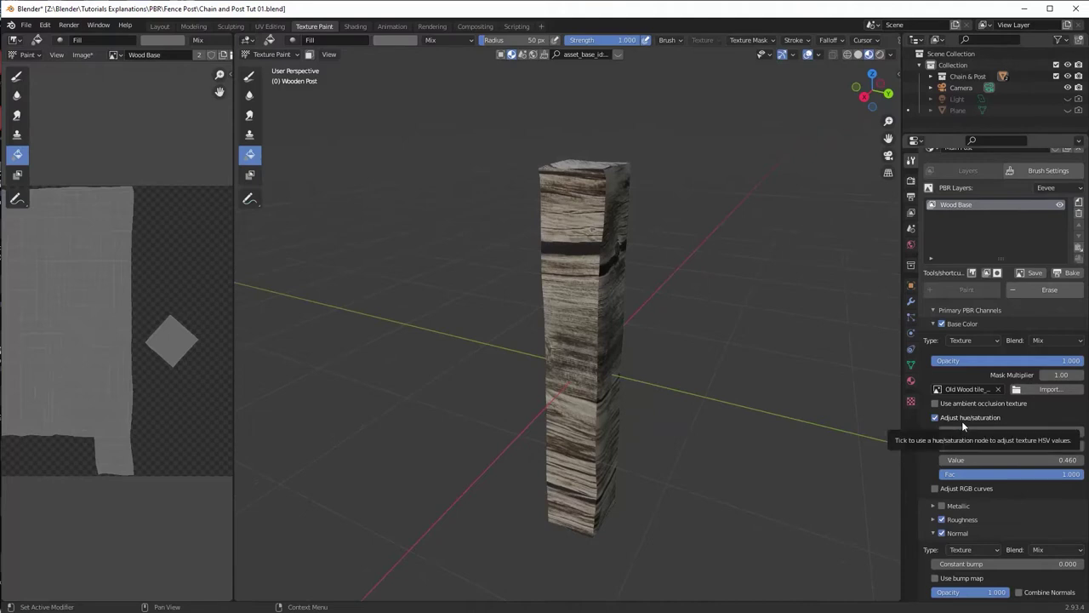
middle_drag(592, 361, 591, 296)
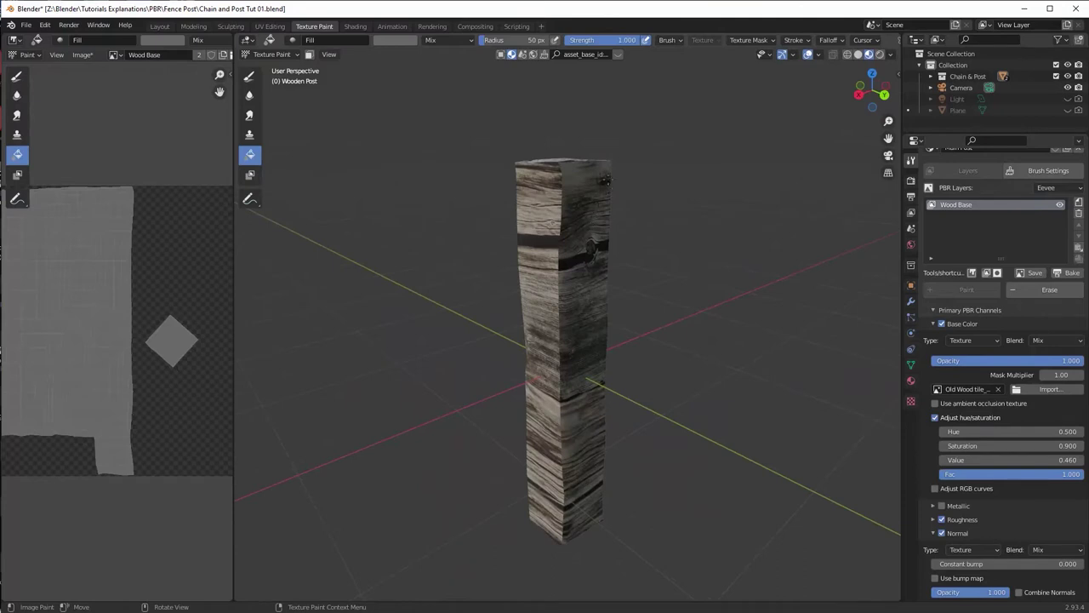
Step: Set the Wood Base layer's texture mapping rotation to 90 degrees and inspect the grain around the post
scroll(985, 340, down, 4)
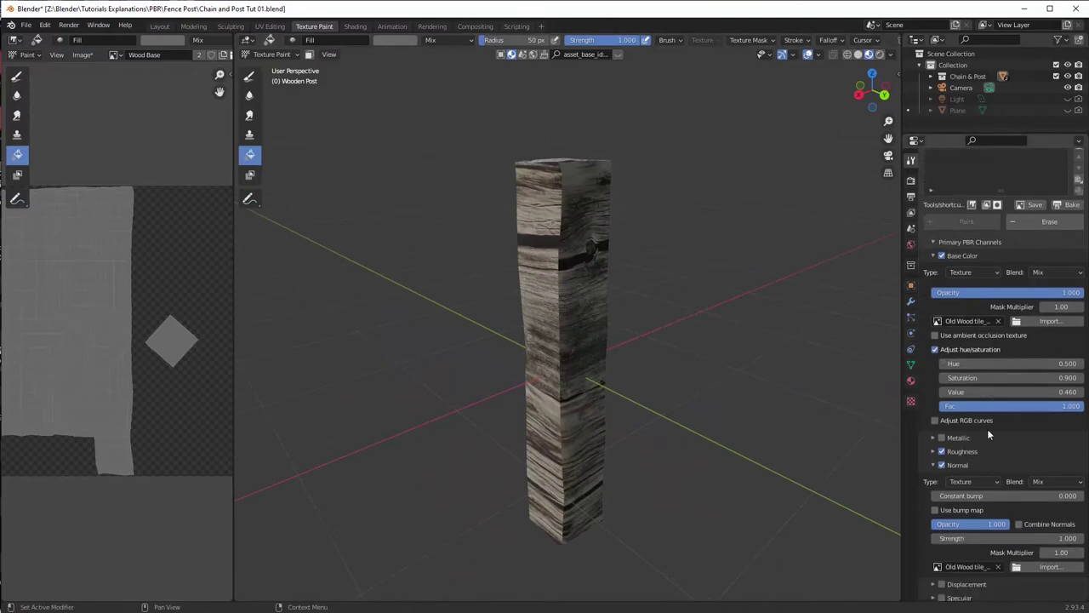
scroll(985, 341, down, 2)
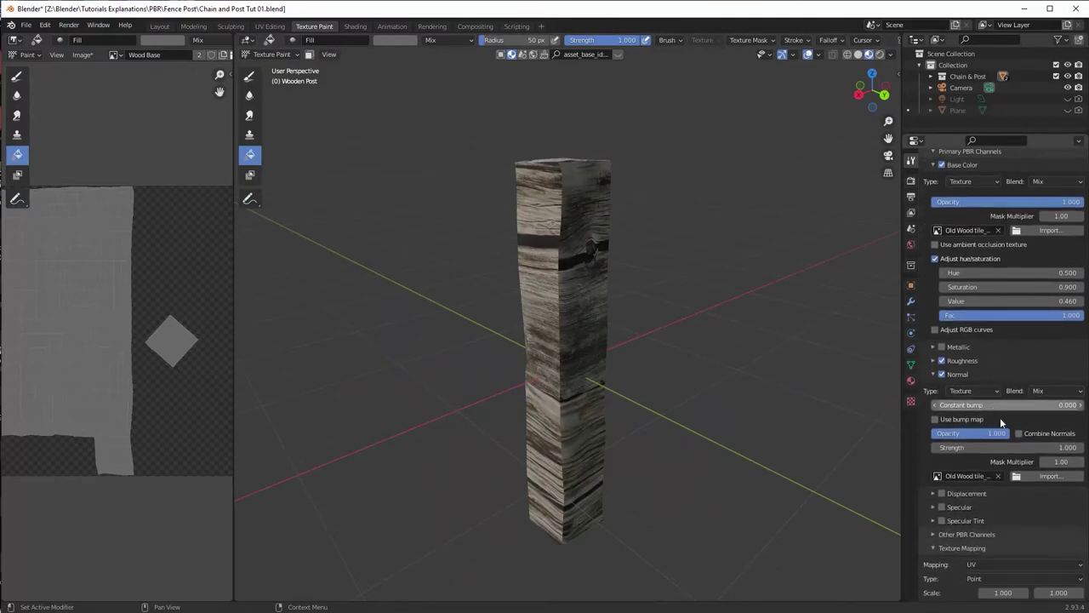
scroll(1022, 444, down, 4)
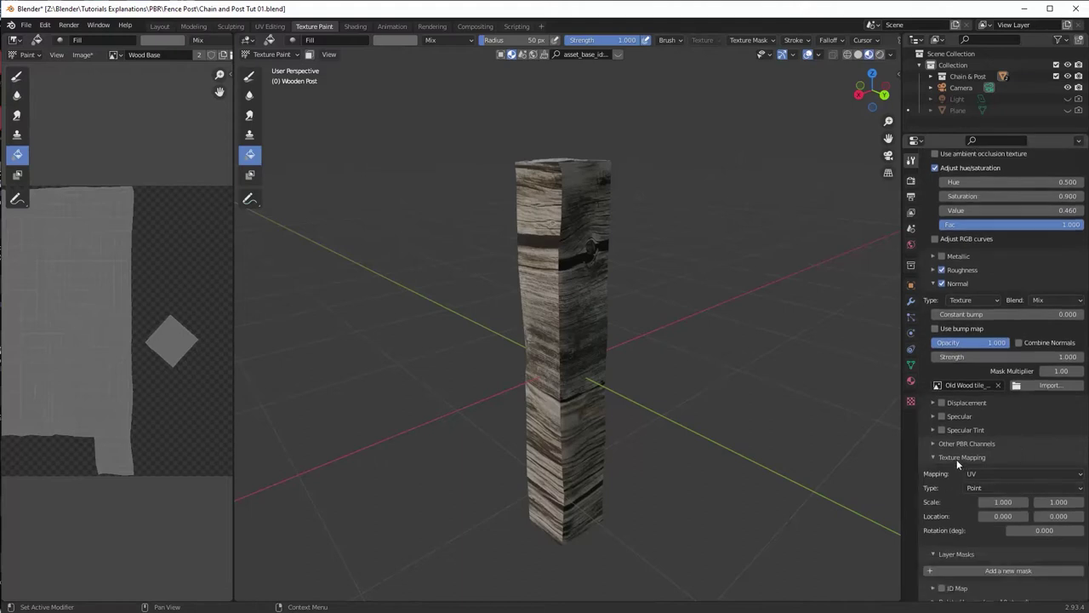
drag(1045, 531, 1040, 530)
double_click(1045, 531)
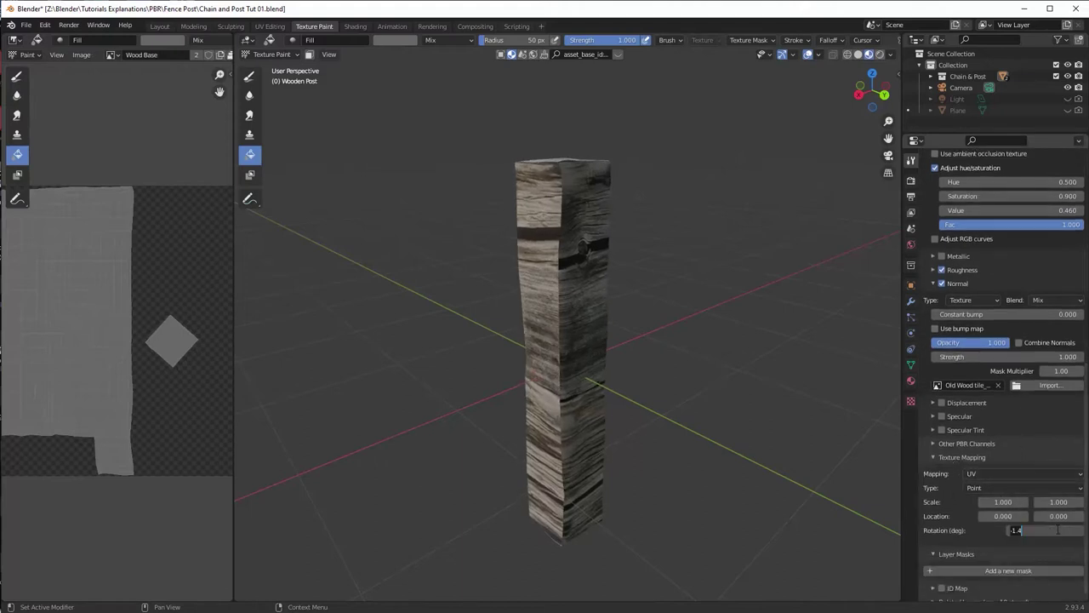
text(90)
key(Return)
middle_drag(656, 340, 812, 348)
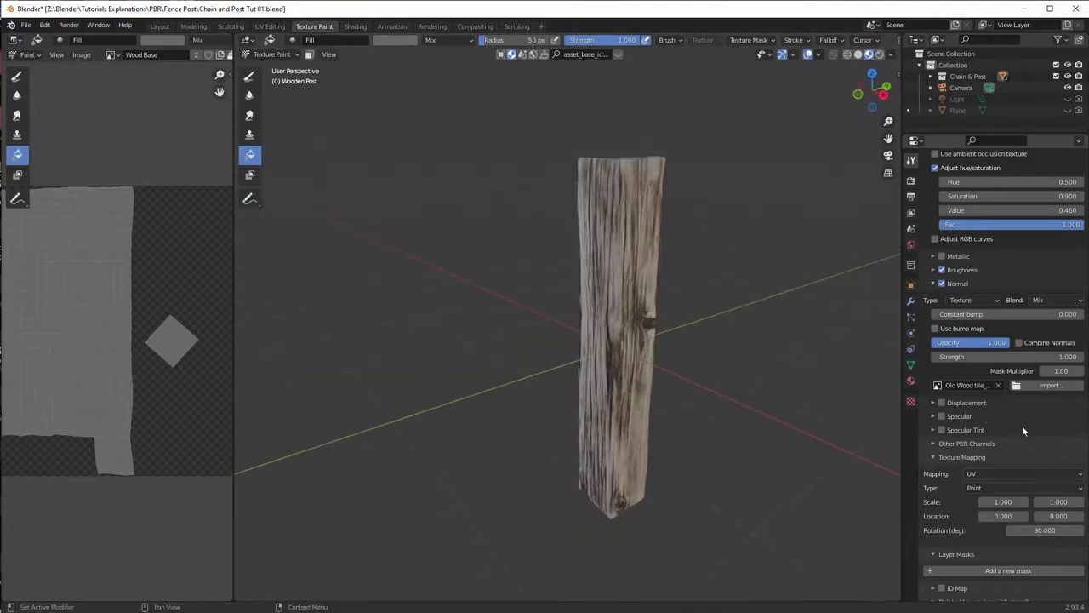
Step: Set the Wood Base layer's texture mapping scale to 2 on both axes and inspect the wood grain around the post
double_click(1003, 501)
text(2)
key(Tab)
text(2)
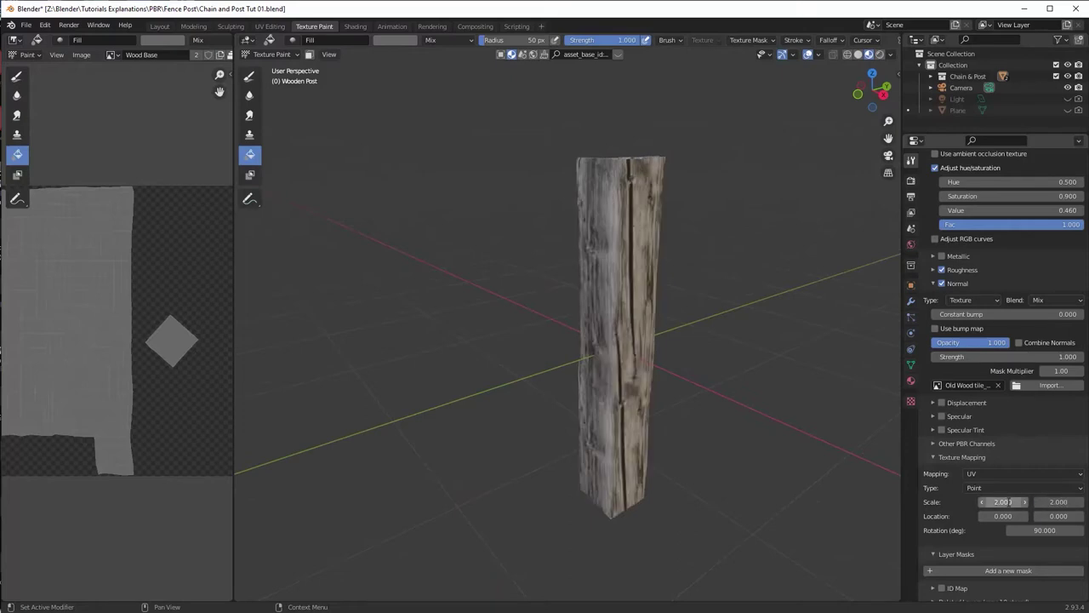
key(Return)
mouse_move(681, 357)
middle_down()
mouse_move(722, 350)
mouse_move(644, 399)
mouse_move(666, 388)
mouse_move(589, 225)
mouse_move(566, 252)
mouse_move(458, 282)
mouse_move(522, 300)
middle_up()
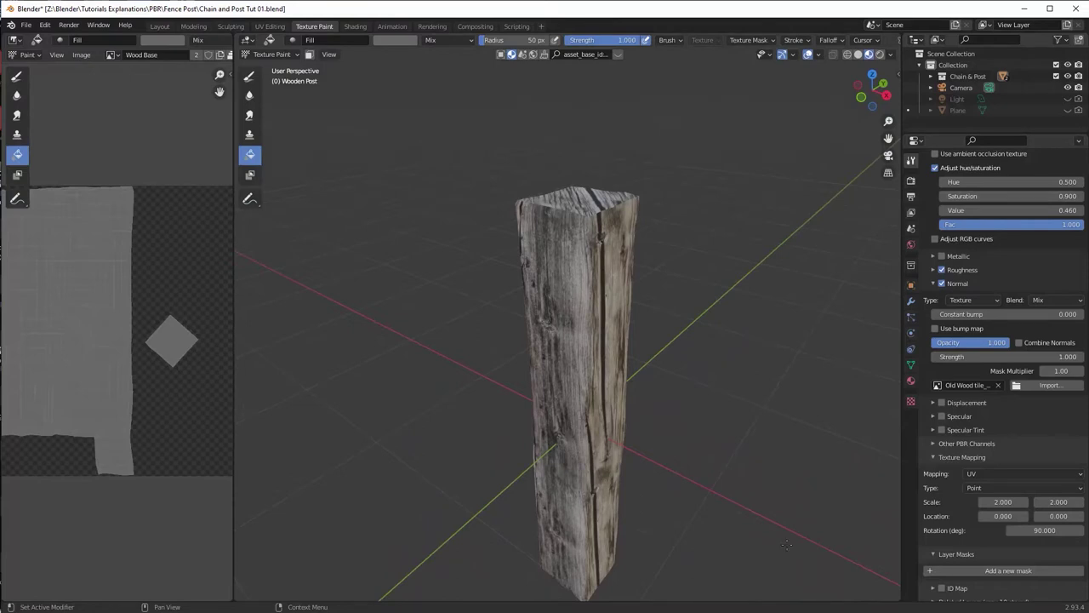
middle_drag(788, 545, 941, 489)
scroll(636, 397, up, 2)
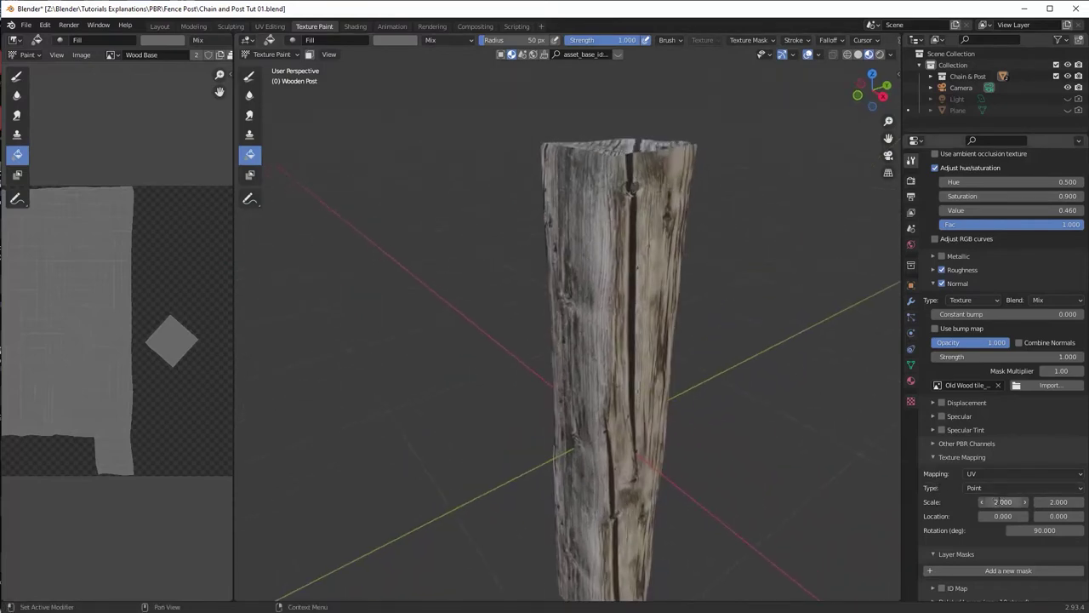
Step: Set the Wood Base layer's texture mapping scale to 2.5 on both axes and its X location to 0.3
key(Tab)
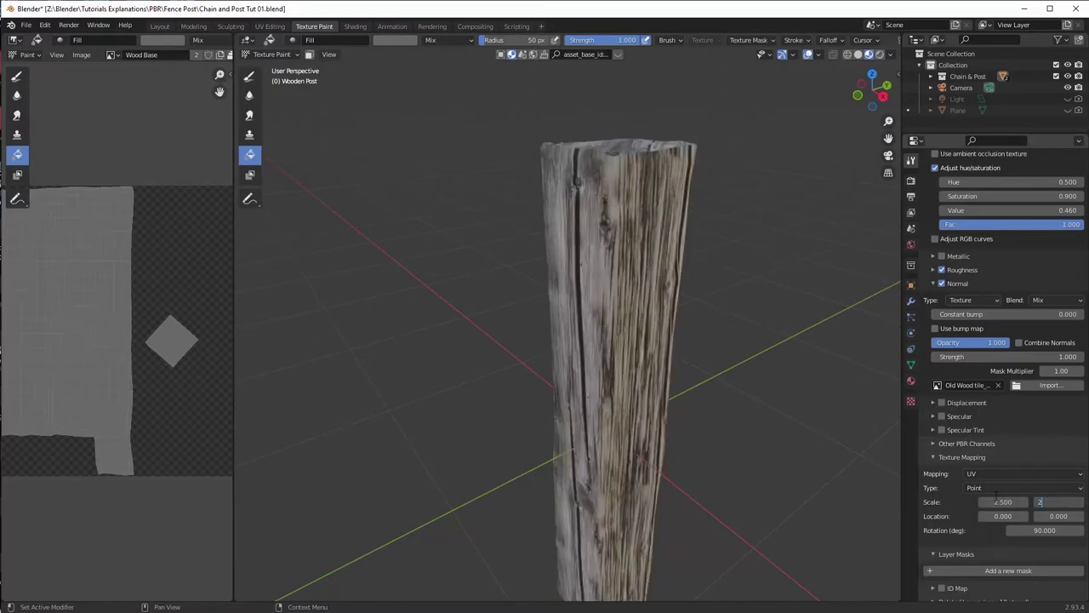
text(2.5)
key(Tab)
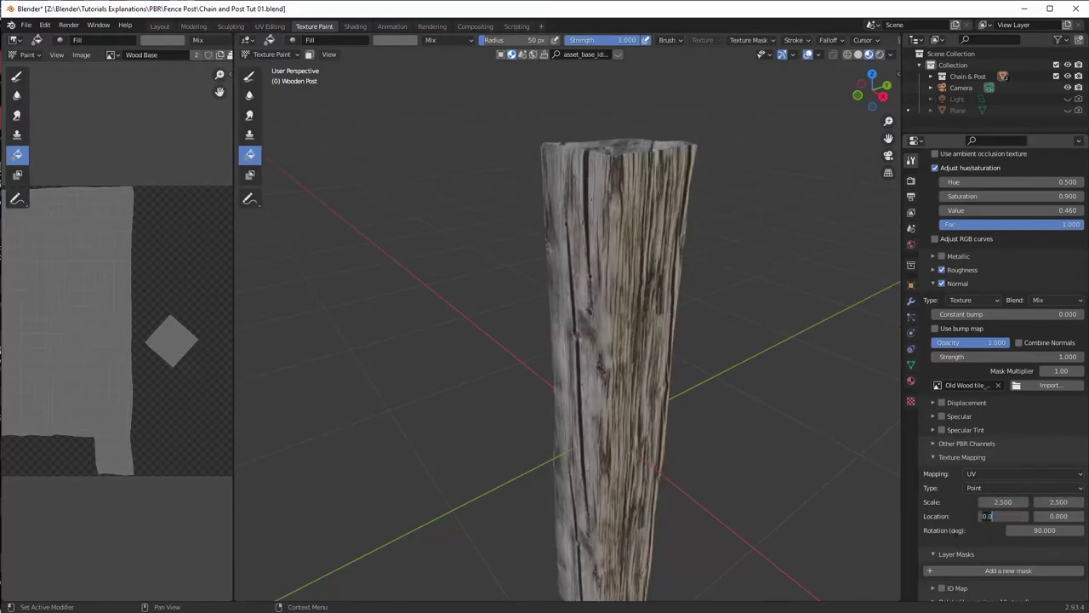
text(0.3)
key(Return)
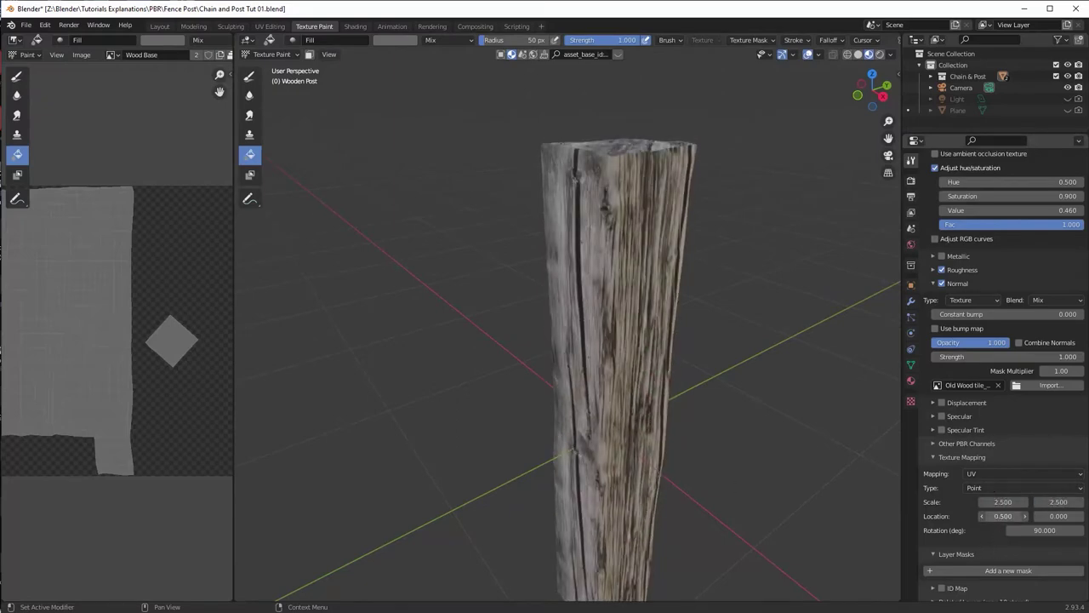
Step: Try a Y location of -0.450 for the Wood Base mapping, inspect the post's sides, and reset it to 0
mouse_move(1058, 516)
mouse_down()
mouse_move(1085, 516)
mouse_move(1058, 516)
mouse_up()
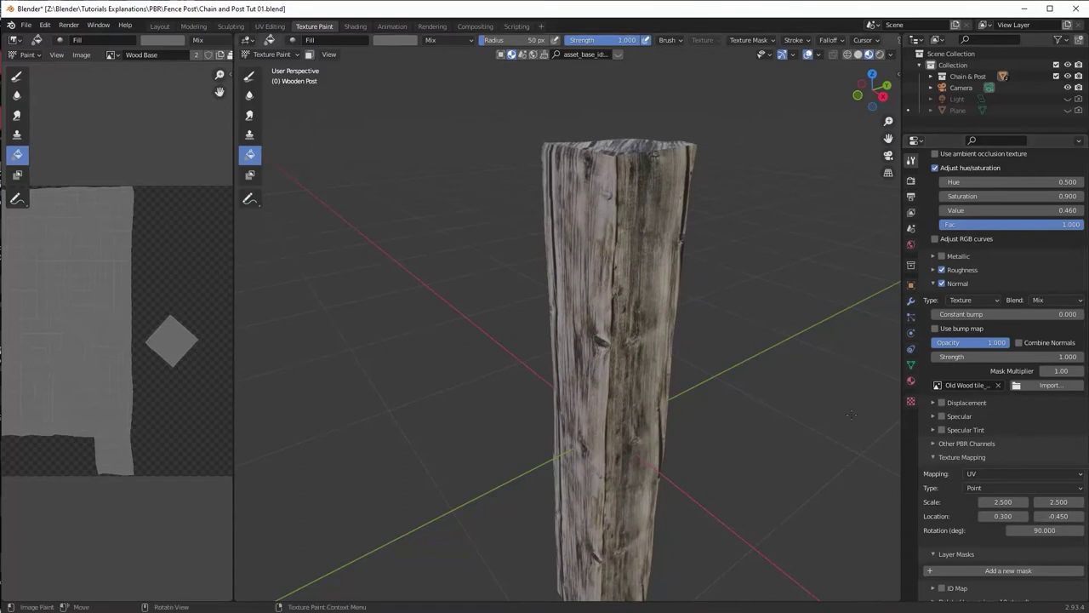
middle_drag(647, 323, 590, 205)
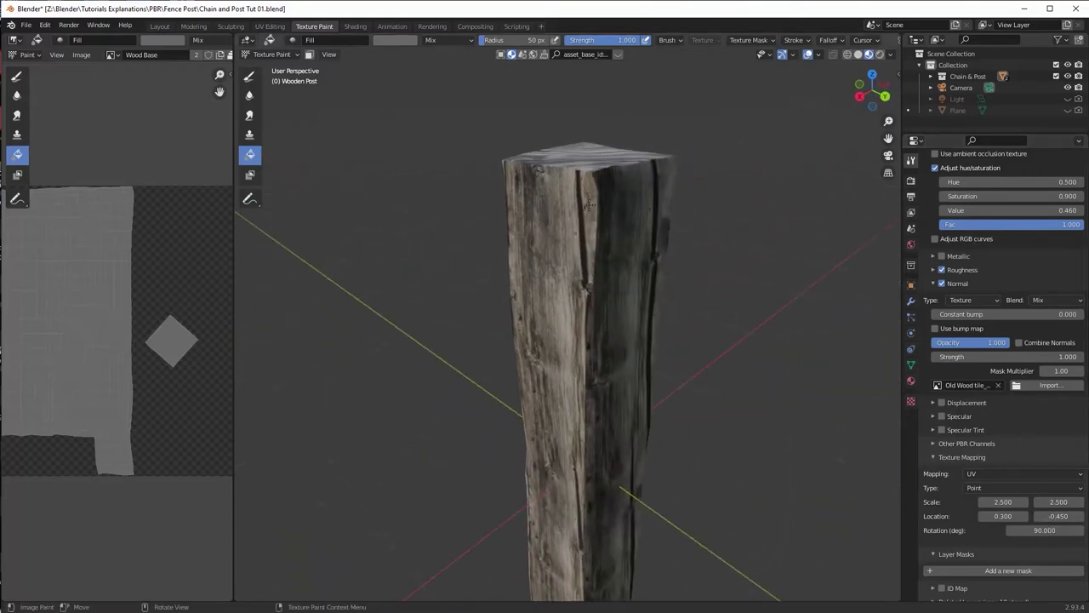
middle_drag(609, 278, 700, 406)
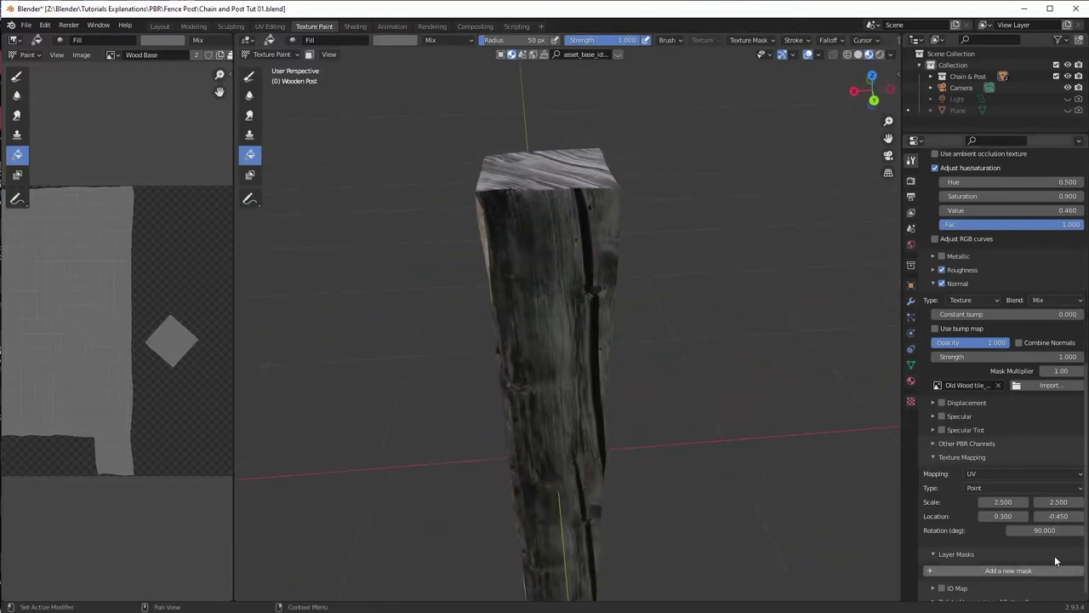
click(1058, 516)
key(Escape)
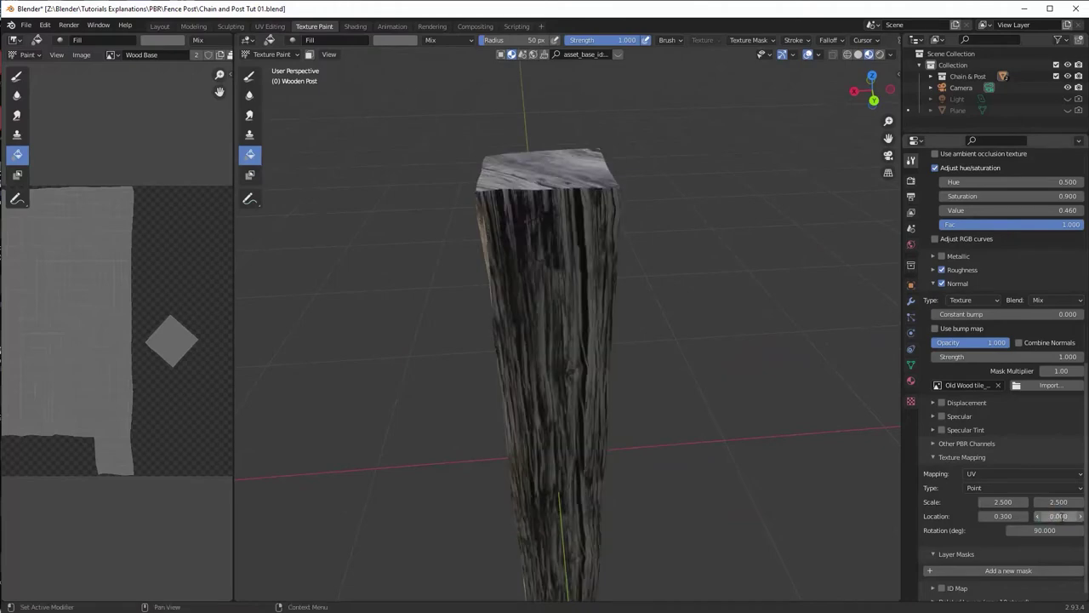
middle_drag(766, 324, 713, 405)
middle_drag(730, 358, 720, 311)
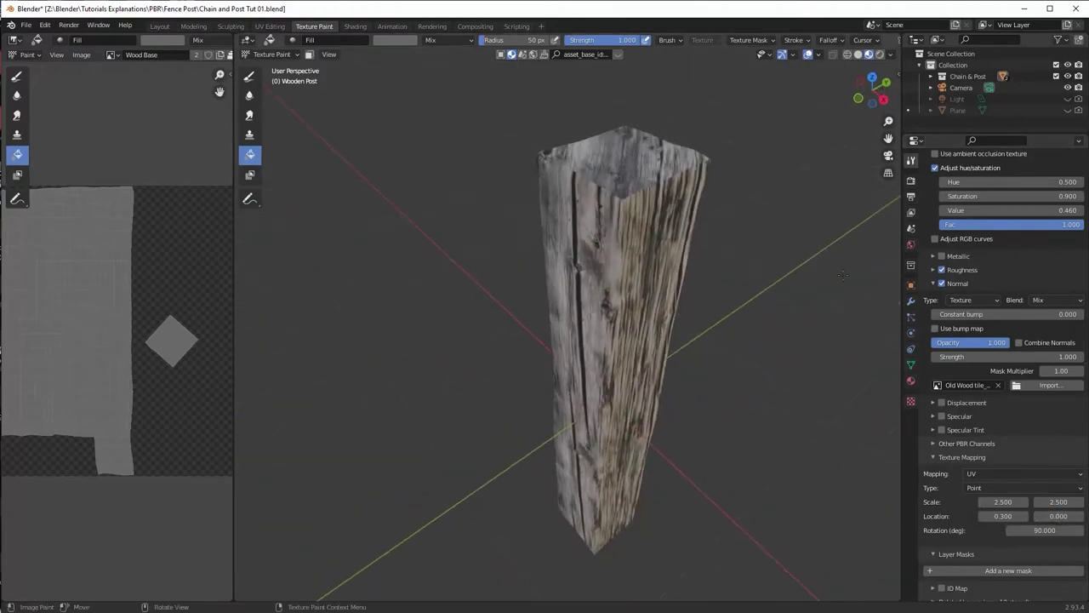
Step: Add a 2k multichannel layer named Wood End above the Wood Base layer
scroll(1019, 338, up, 4)
scroll(1019, 338, up, 1)
middle_drag(596, 281, 565, 304)
scroll(1021, 267, up, 4)
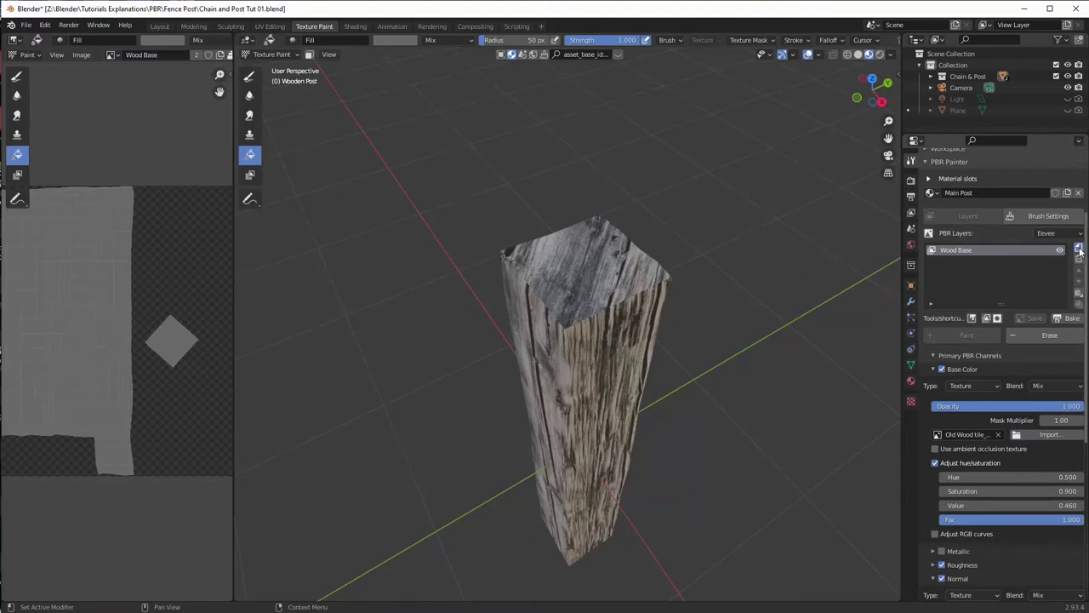
click(1079, 250)
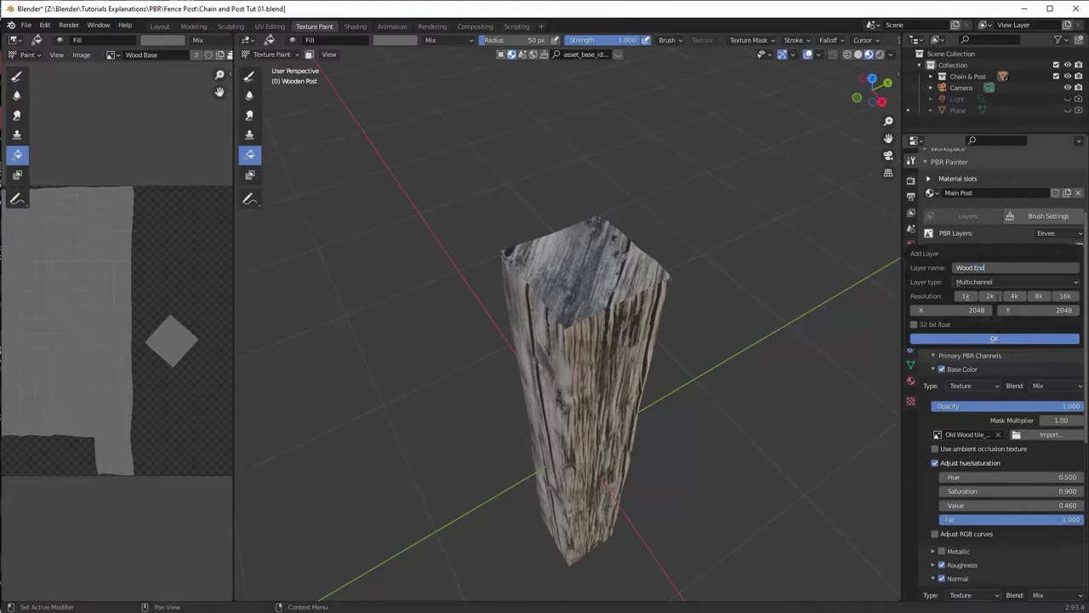
click(970, 296)
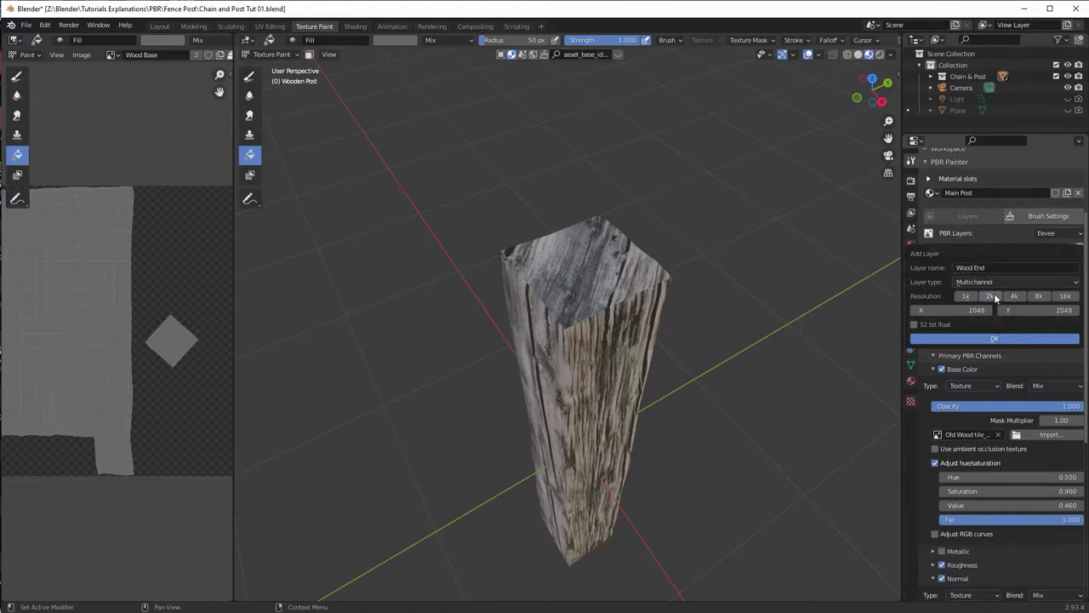
click(997, 339)
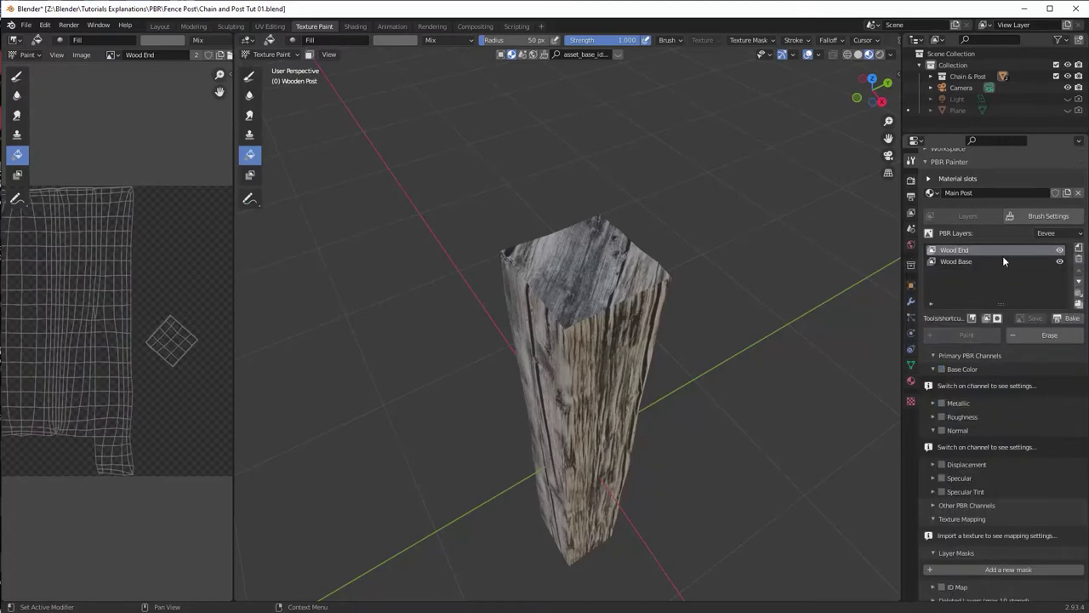
Step: Import Wood End_Color, Wood End_Normal and Wood End_Roughness together into the Wood End layer
click(988, 319)
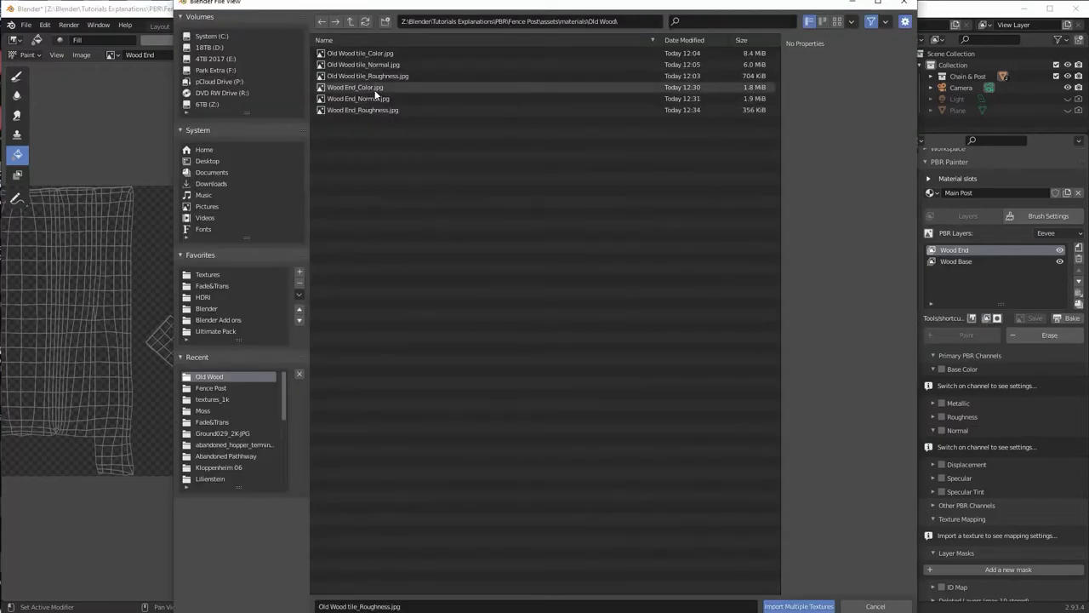
click(377, 88)
shift+click(382, 100)
shift+click(381, 110)
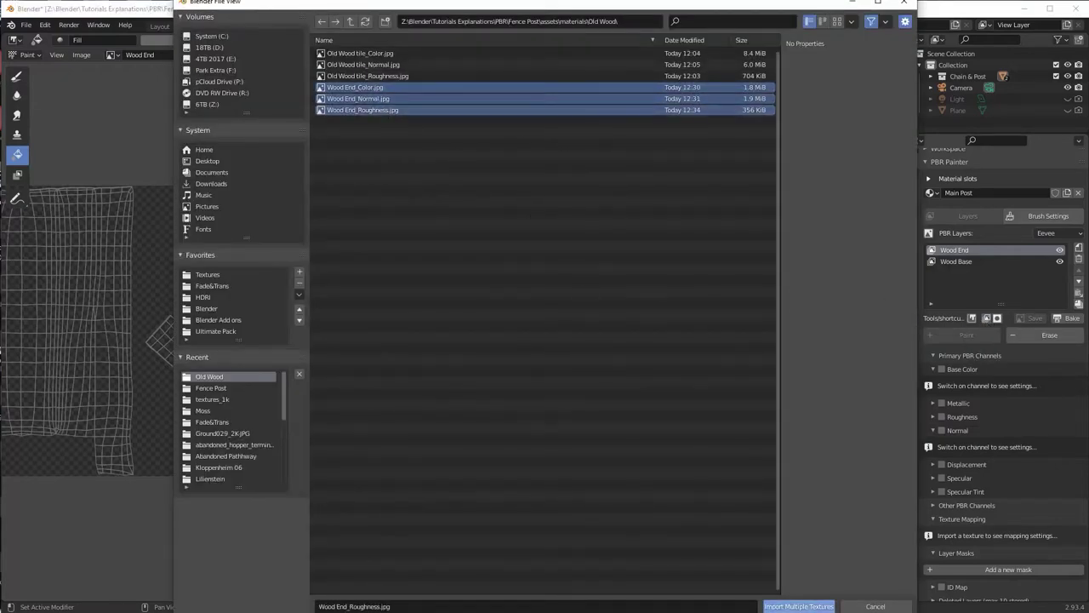
click(799, 606)
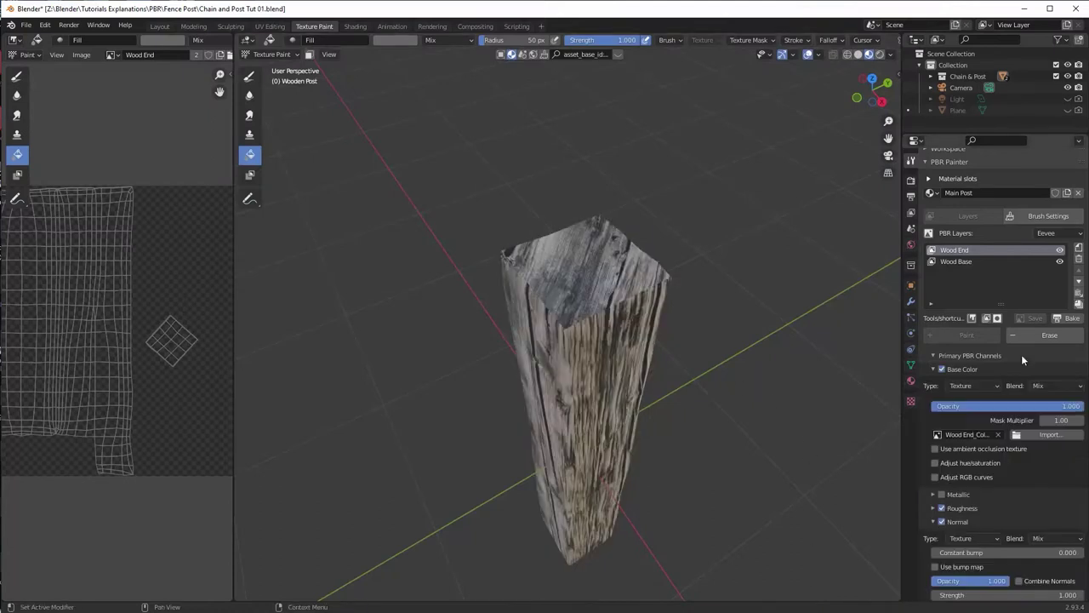
Step: Paint the Wood End layer over the post's top face from above with the Draw brush
click(248, 77)
mouse_move(460, 195)
middle_down()
mouse_move(499, 280)
mouse_move(531, 270)
mouse_move(535, 280)
middle_up()
scroll(511, 297, up, 3)
scroll(535, 280, down, 5)
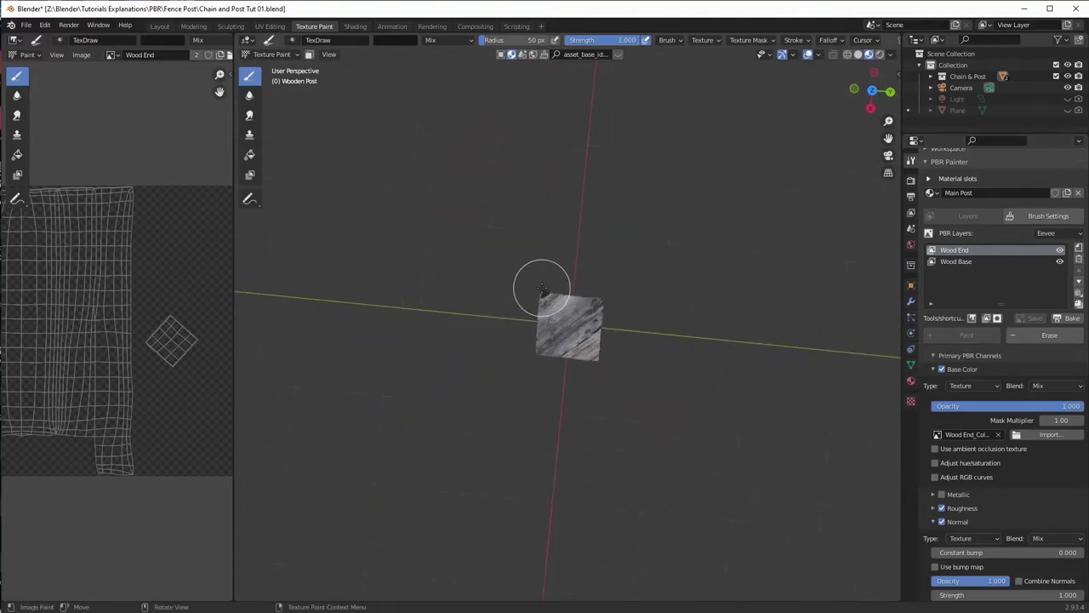
mouse_move(542, 287)
mouse_down()
mouse_move(565, 319)
mouse_move(570, 310)
mouse_move(554, 306)
mouse_move(540, 322)
mouse_move(588, 317)
mouse_move(580, 348)
mouse_move(572, 315)
mouse_up()
scroll(610, 338, up, 5)
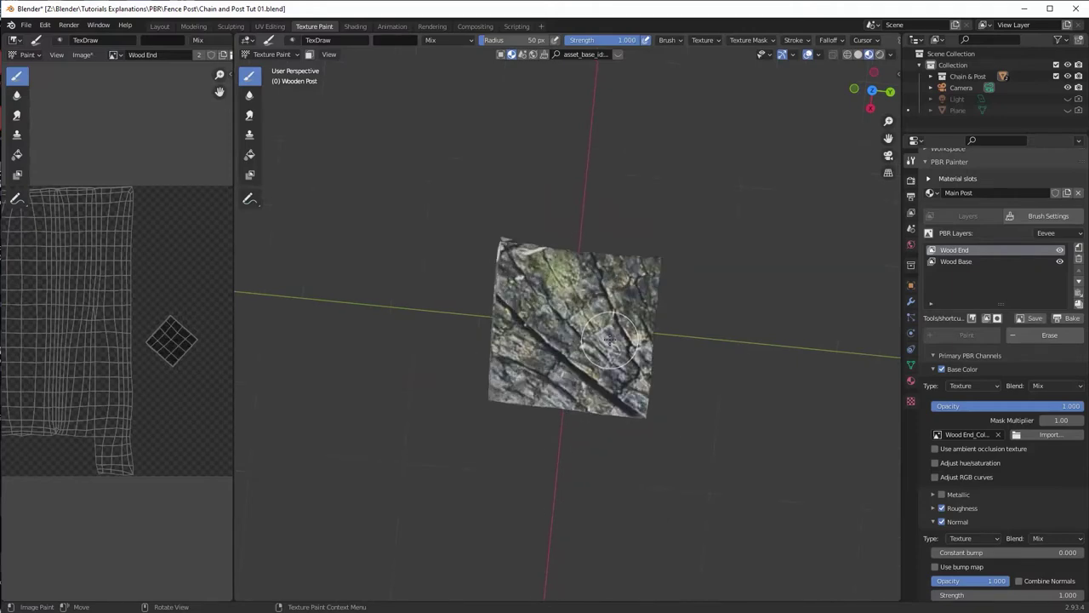
mouse_move(610, 339)
middle_down()
mouse_move(590, 358)
mouse_move(647, 324)
mouse_move(656, 348)
middle_up()
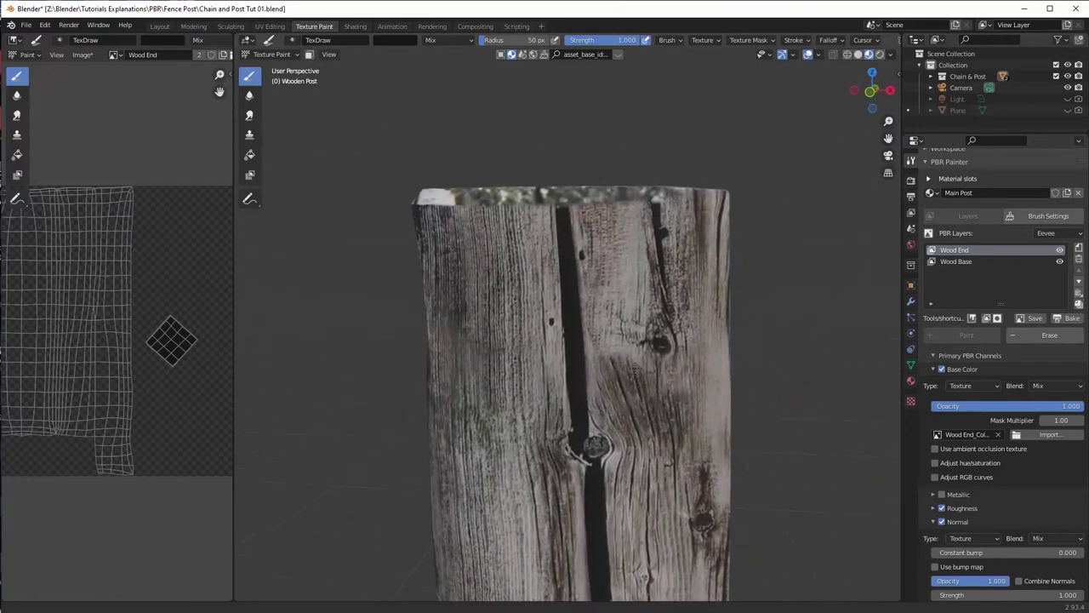
Step: Erase the stray Wood End paint along the post's upper side edge and check the remaining sides
click(1044, 337)
middle_drag(440, 141, 515, 175)
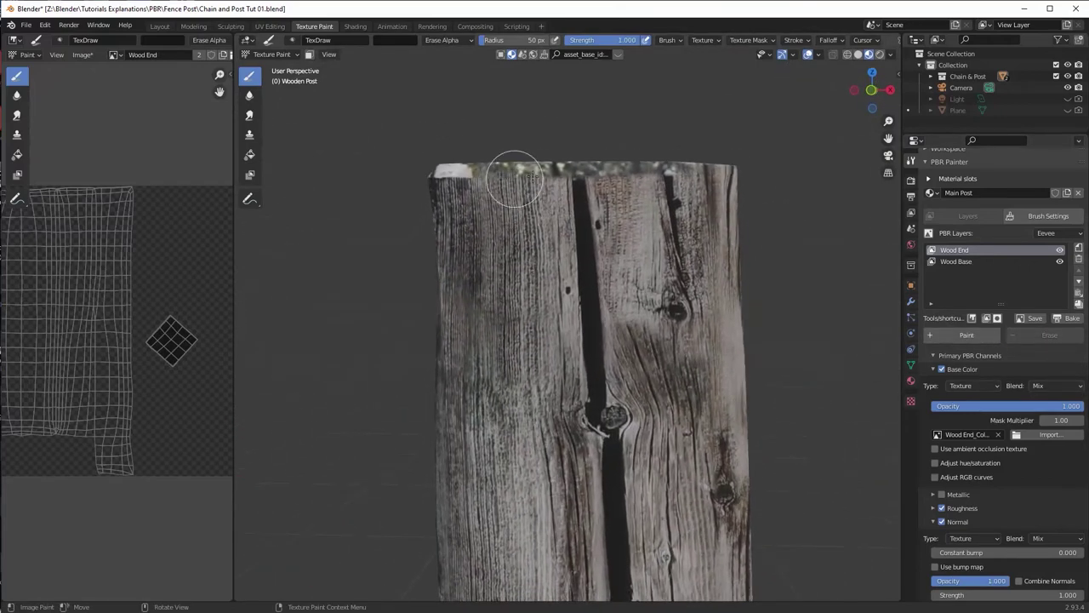
mouse_move(515, 179)
mouse_down()
mouse_move(653, 200)
mouse_move(624, 176)
mouse_move(694, 176)
mouse_move(444, 160)
mouse_move(435, 211)
mouse_up()
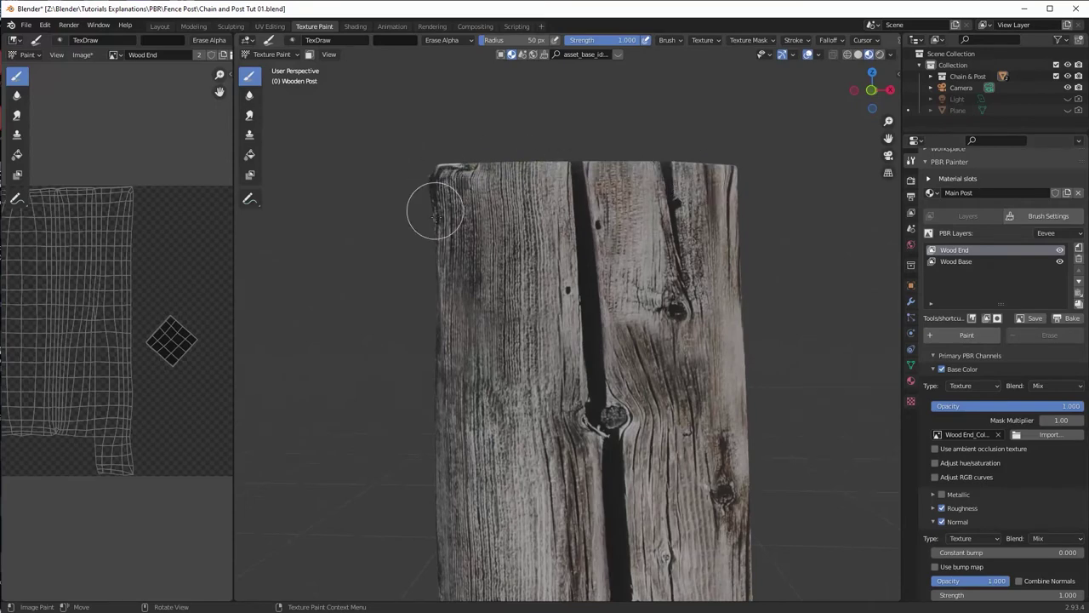
middle_drag(435, 211, 563, 228)
mouse_move(638, 262)
middle_down()
mouse_move(729, 347)
mouse_move(656, 207)
mouse_move(672, 217)
mouse_move(549, 236)
mouse_move(530, 220)
mouse_move(473, 334)
mouse_move(593, 326)
mouse_move(546, 307)
middle_up()
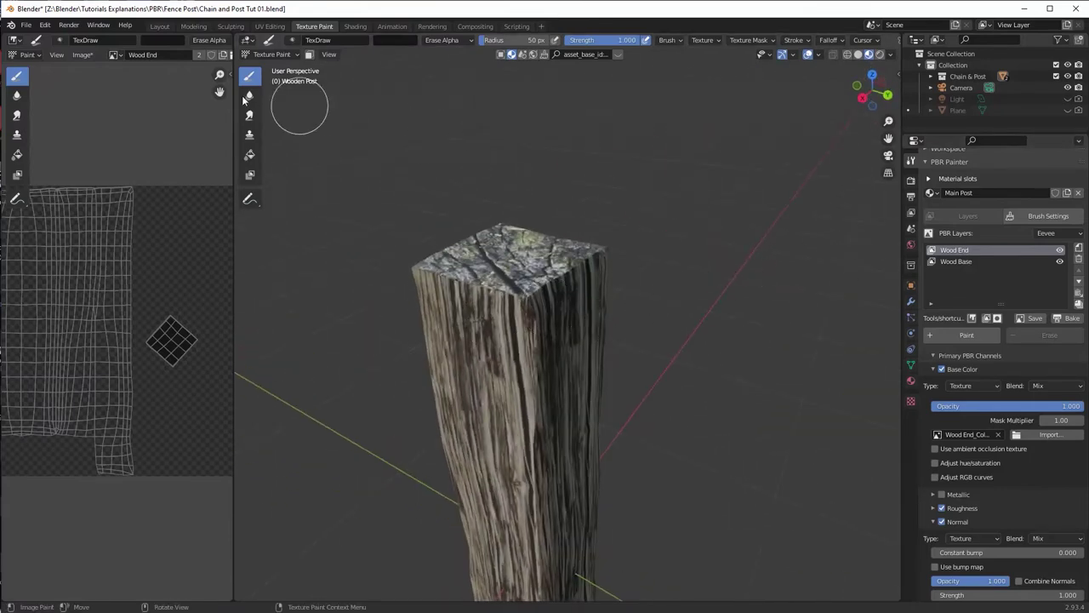
middle_drag(599, 356, 530, 248)
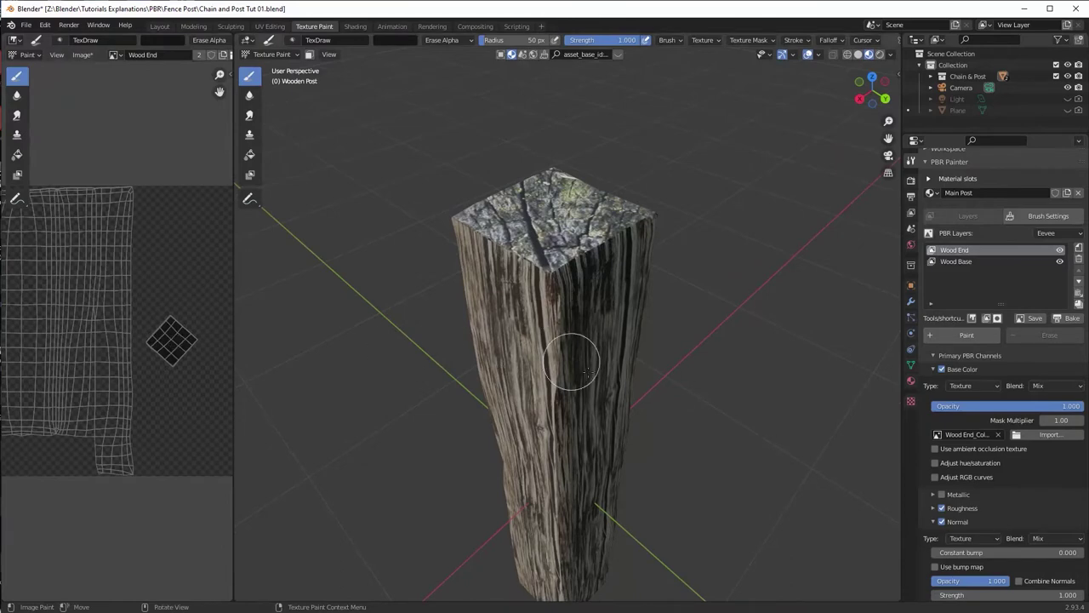
Step: Set the Wood End layer's texture mapping scale to 2 on both axes
scroll(1021, 511, down, 3)
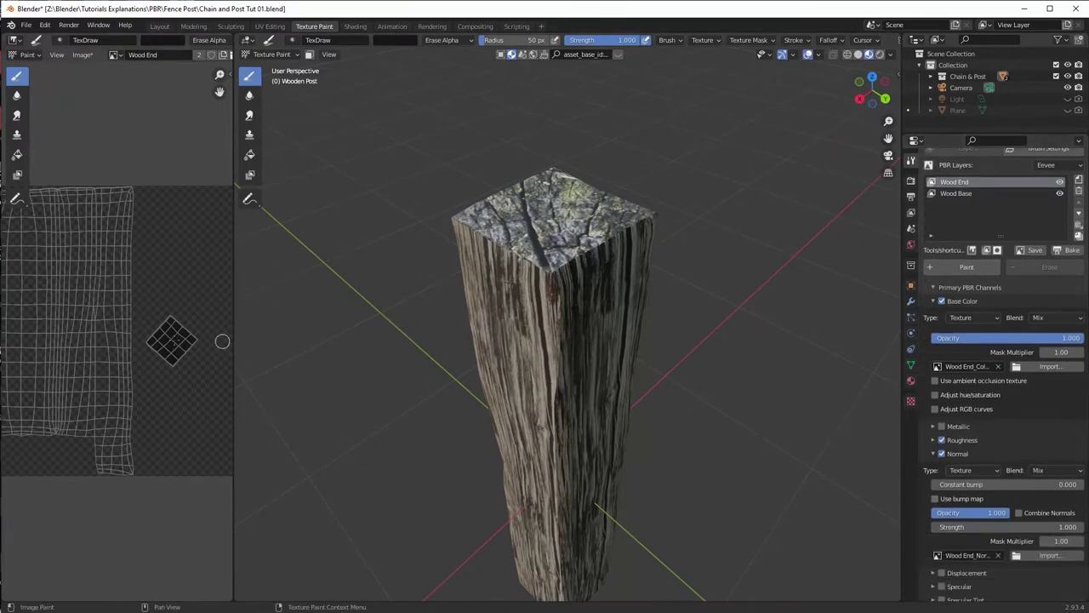
scroll(1021, 458, down, 5)
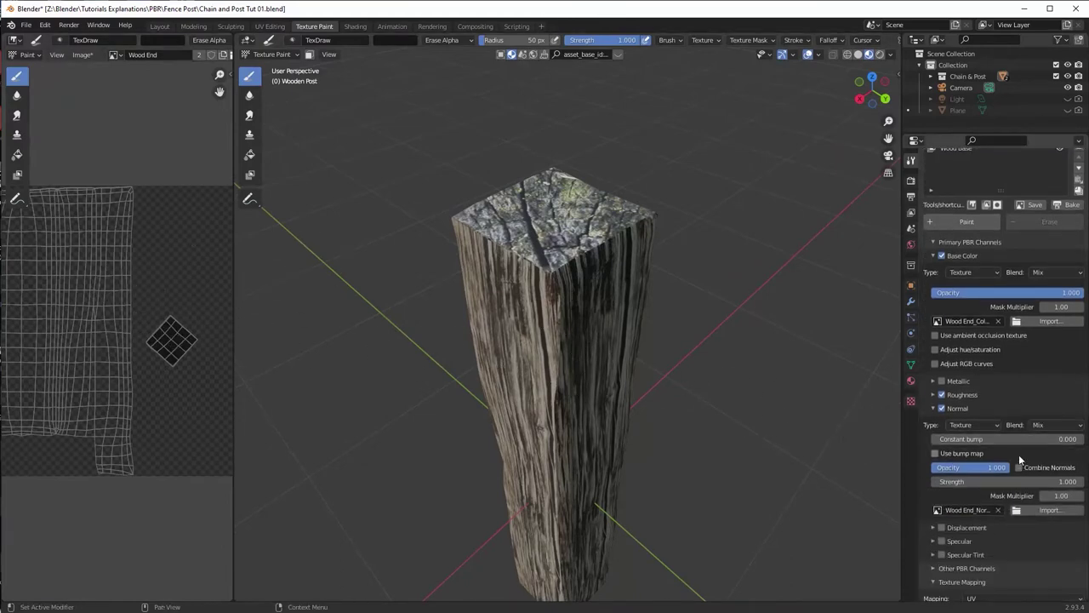
scroll(1032, 461, down, 3)
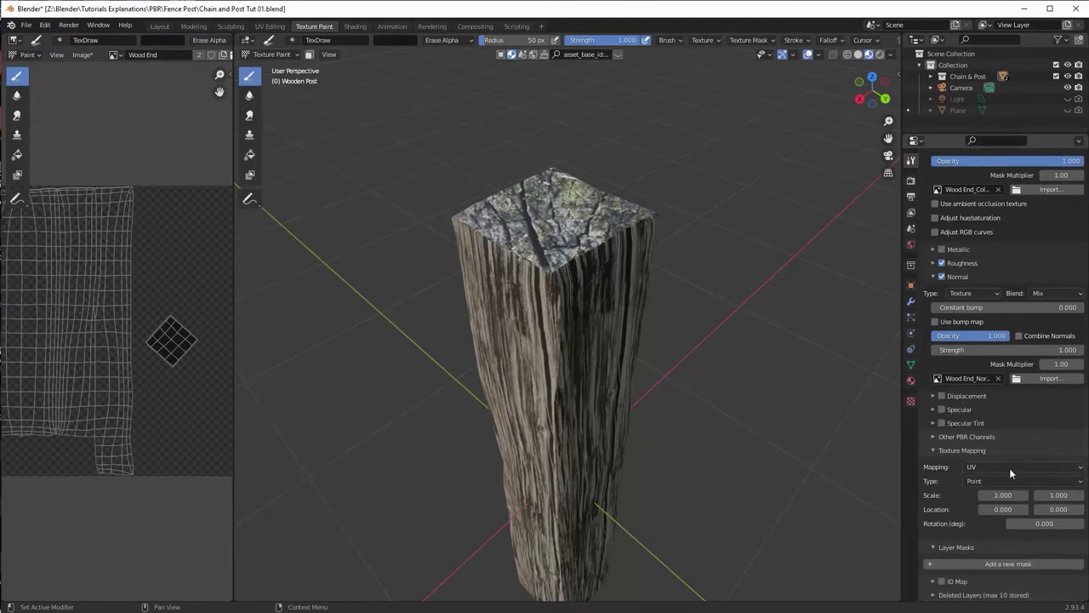
drag(1001, 494, 1018, 495)
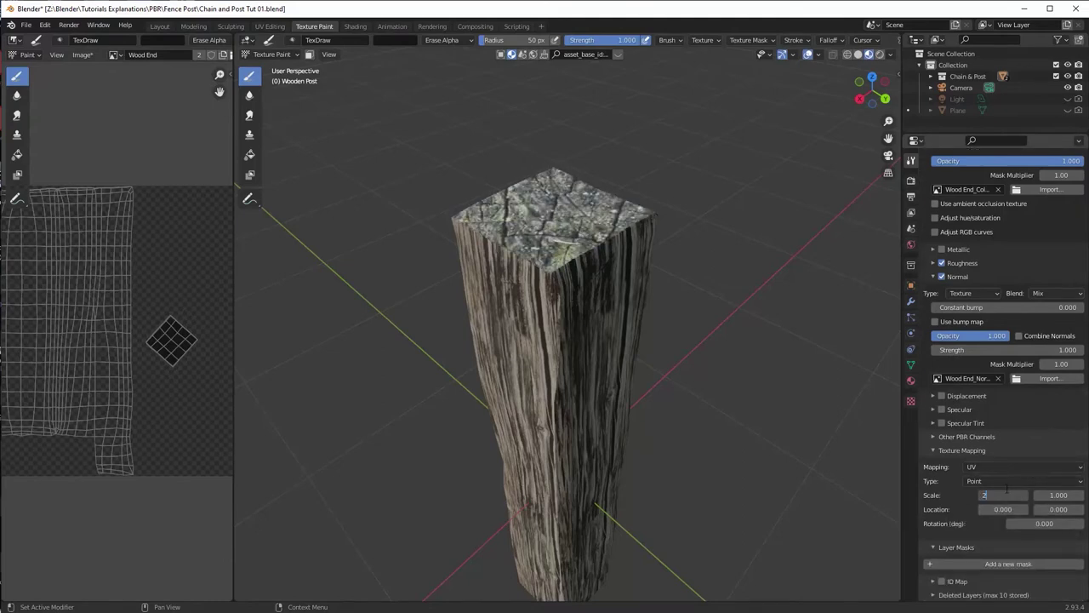
key(Tab)
text(2)
key(Tab)
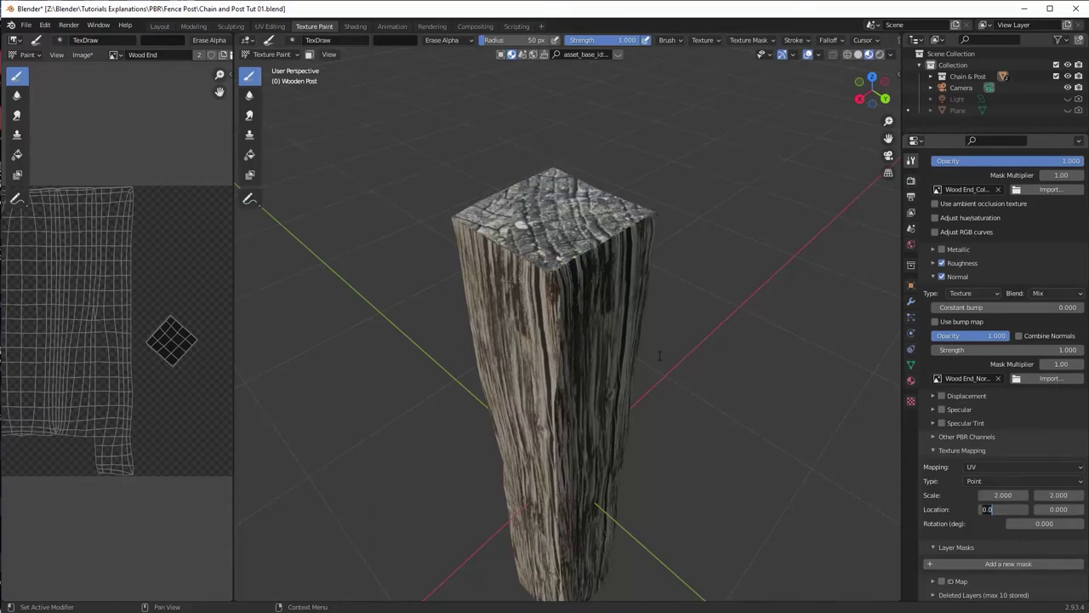
Step: Set the Wood End mapping scale to 1.5 on both axes and shift its location to X 0.380, Y 0.760
drag(1004, 509, 1060, 509)
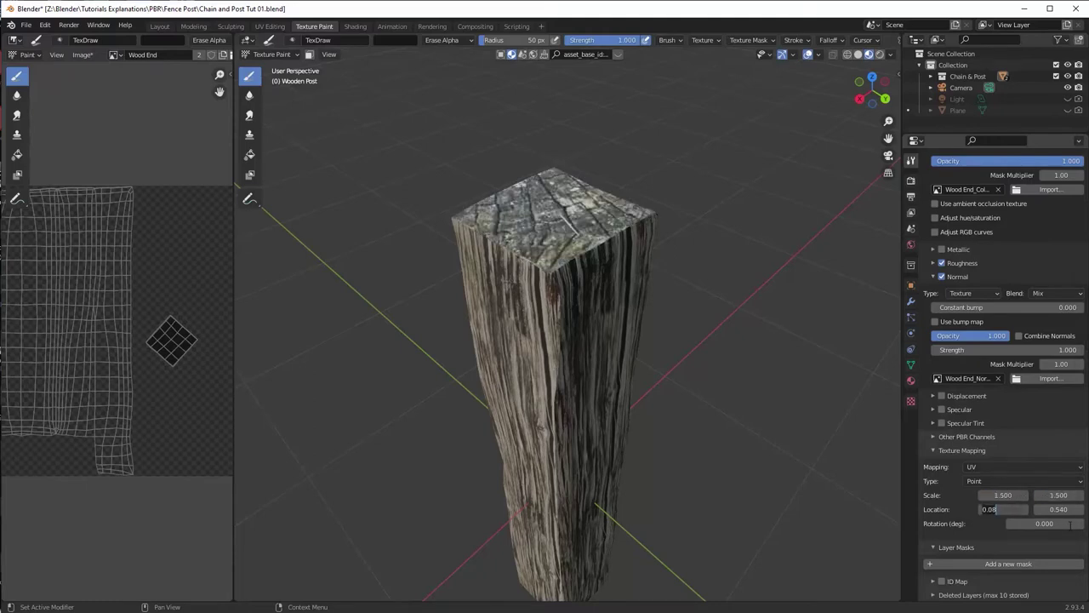
key(Return)
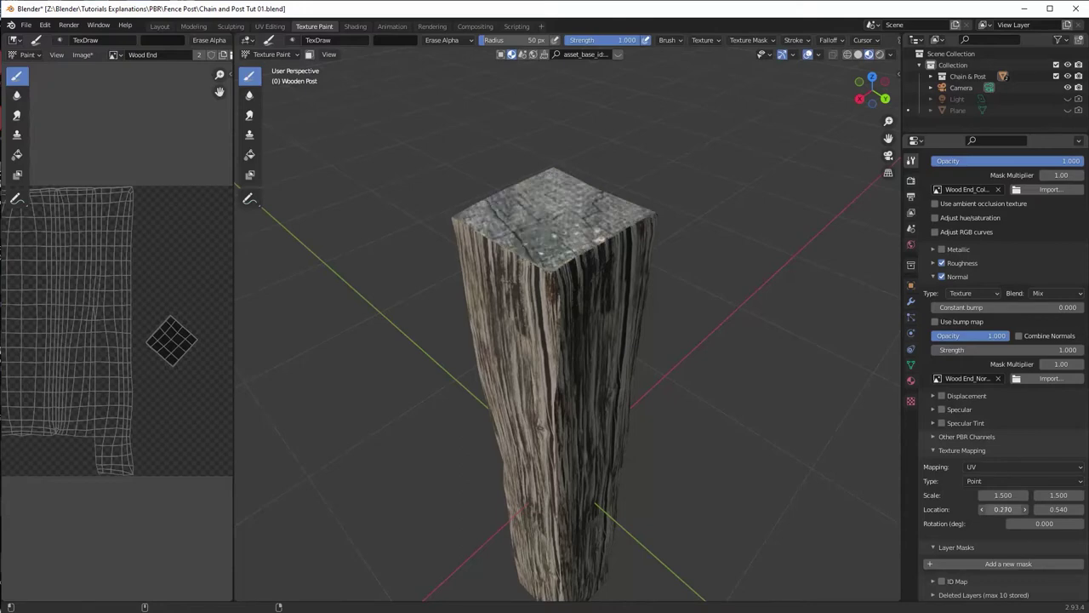
click(983, 509)
click(1081, 509)
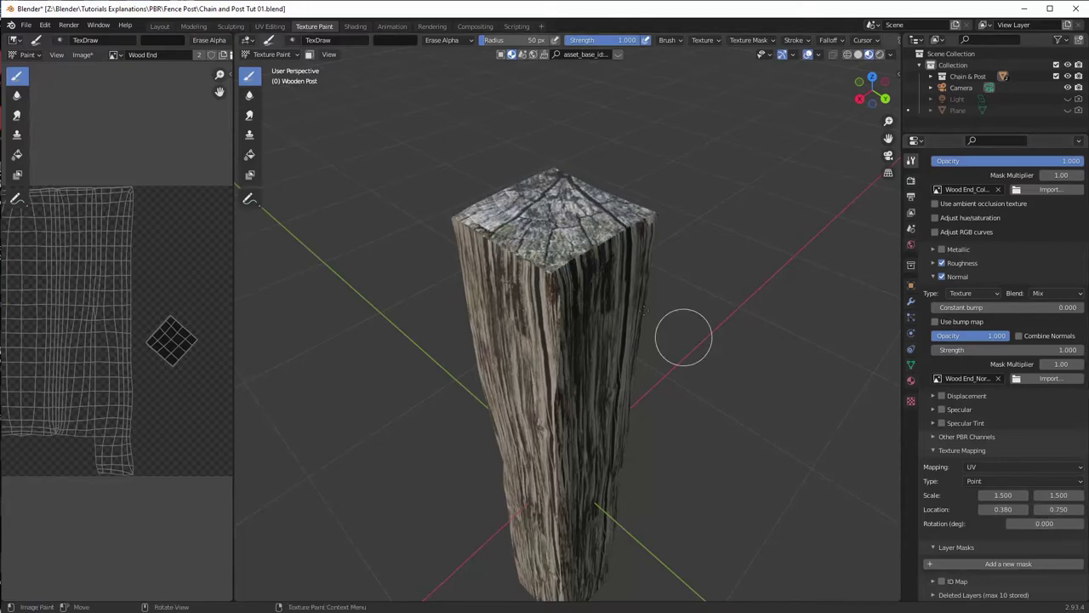
middle_drag(683, 338, 472, 302)
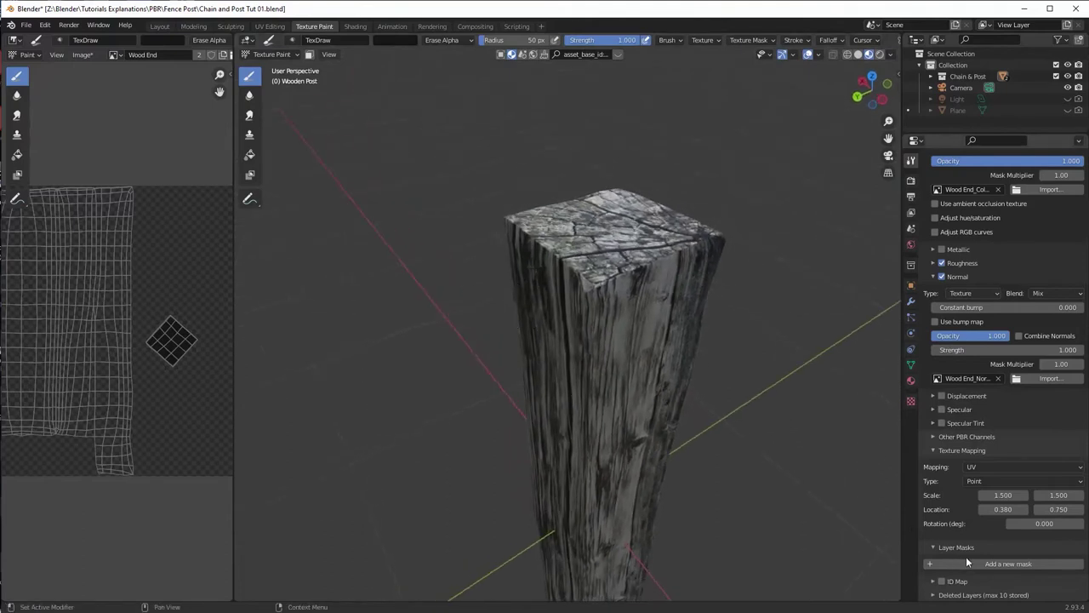
drag(1052, 510, 1043, 510)
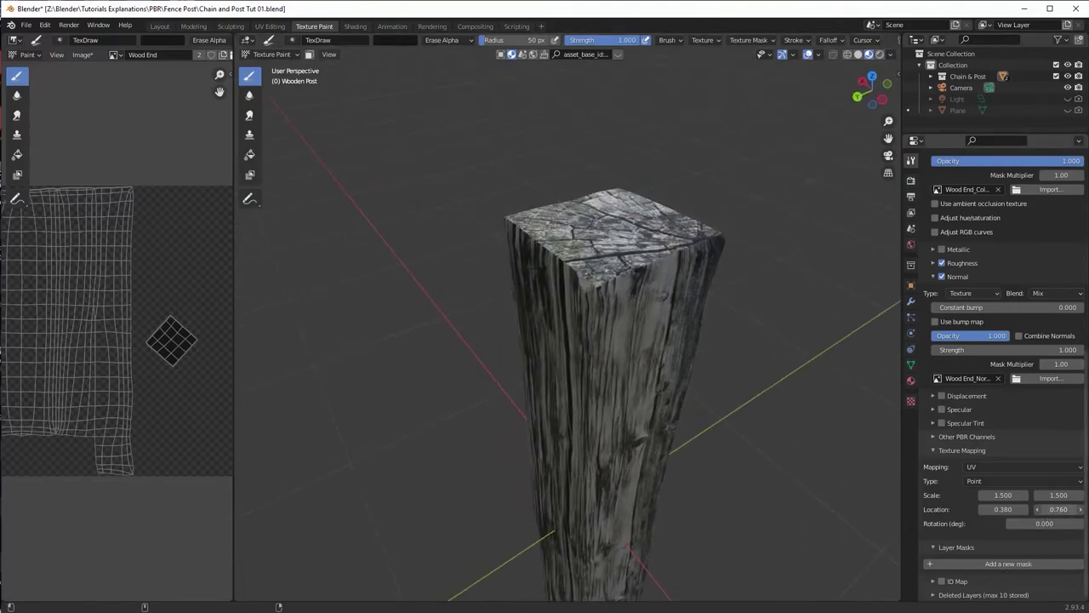
Step: Shift the Wood End layer's texture mapping location to X 0.530, Y 0.850
drag(1017, 509, 1060, 509)
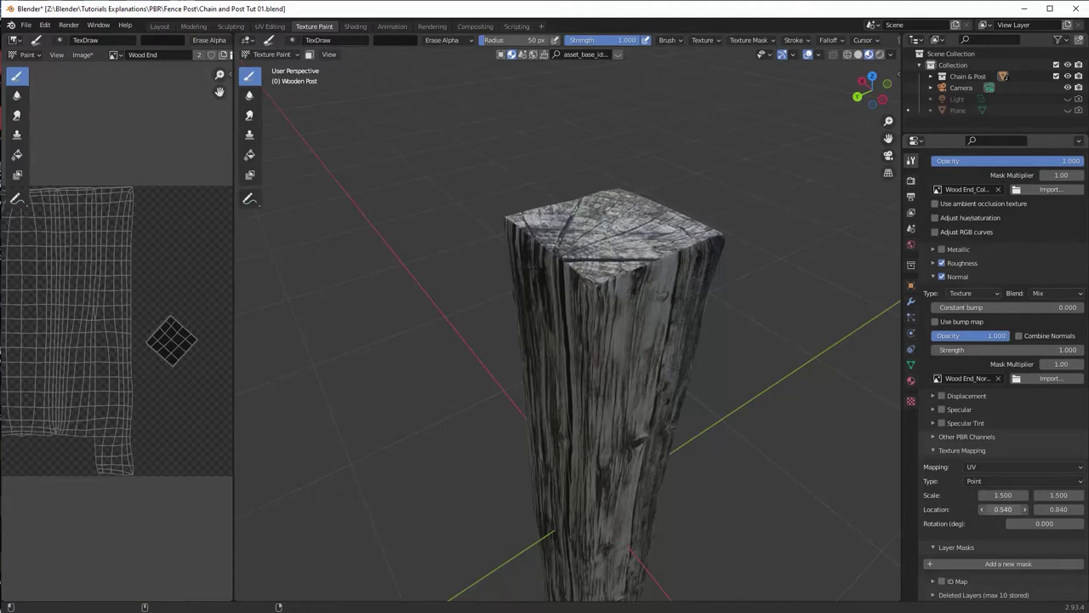
click(1025, 509)
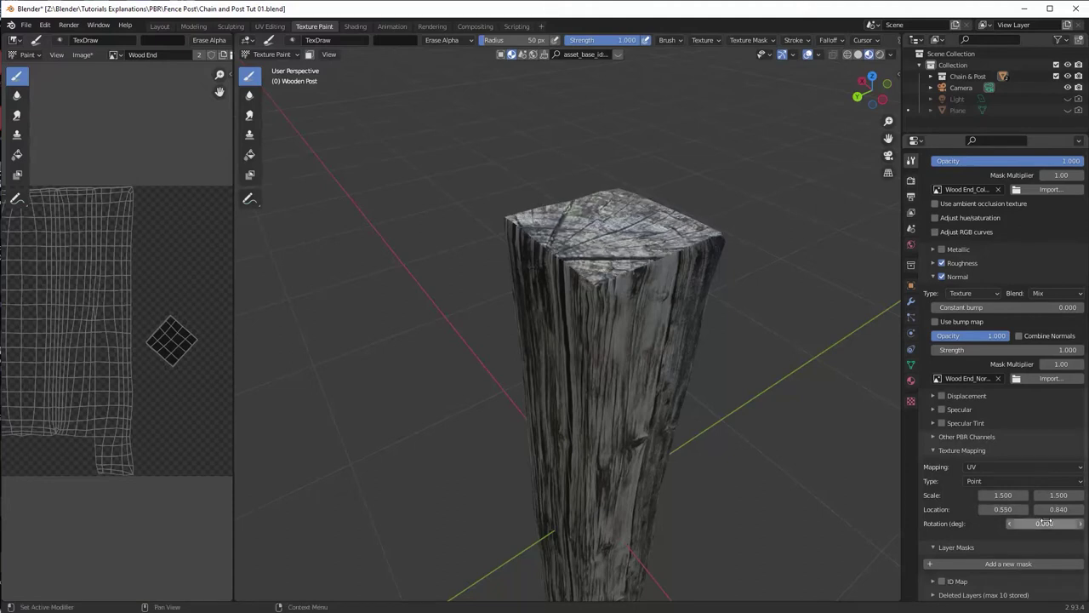
drag(1054, 509, 1059, 509)
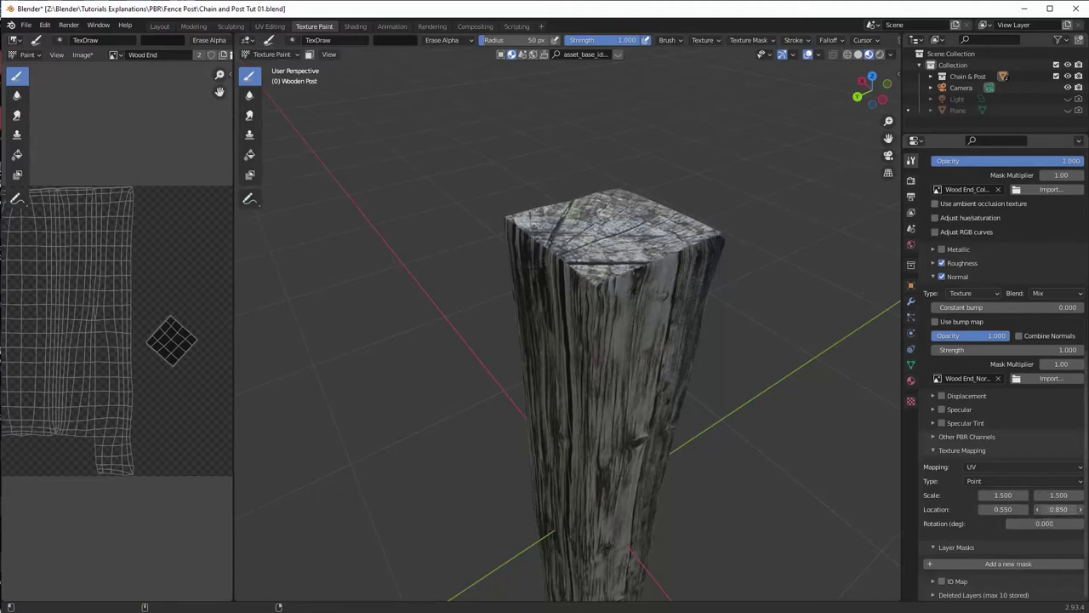
click(1025, 508)
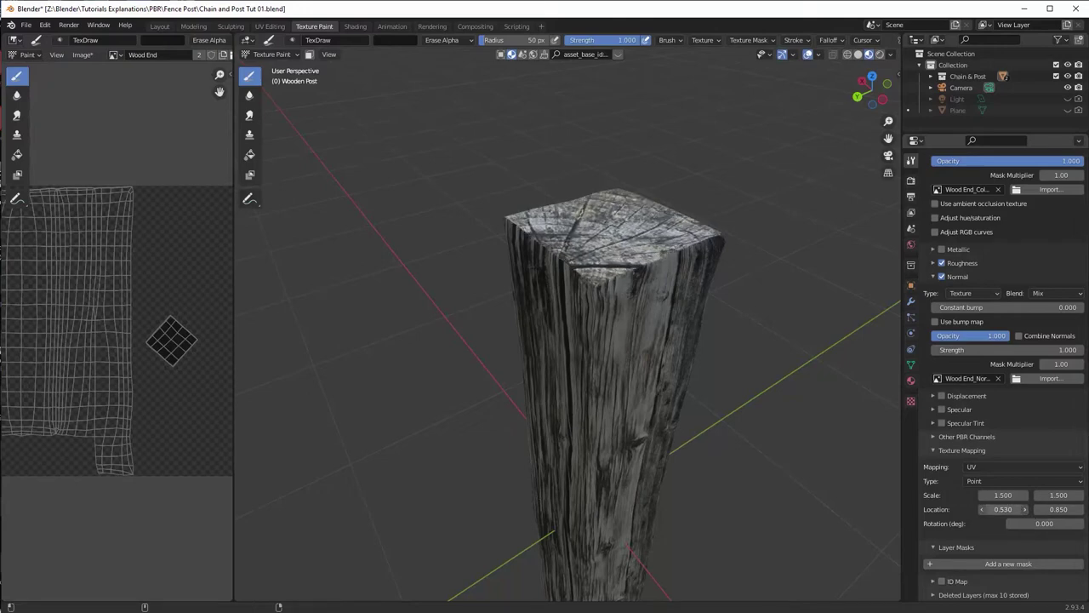
mouse_move(799, 429)
middle_down()
mouse_move(822, 356)
mouse_move(700, 360)
mouse_move(687, 281)
mouse_move(638, 301)
mouse_move(673, 280)
mouse_move(616, 287)
mouse_move(691, 295)
mouse_move(592, 294)
mouse_move(639, 295)
mouse_move(611, 270)
mouse_move(556, 266)
middle_up()
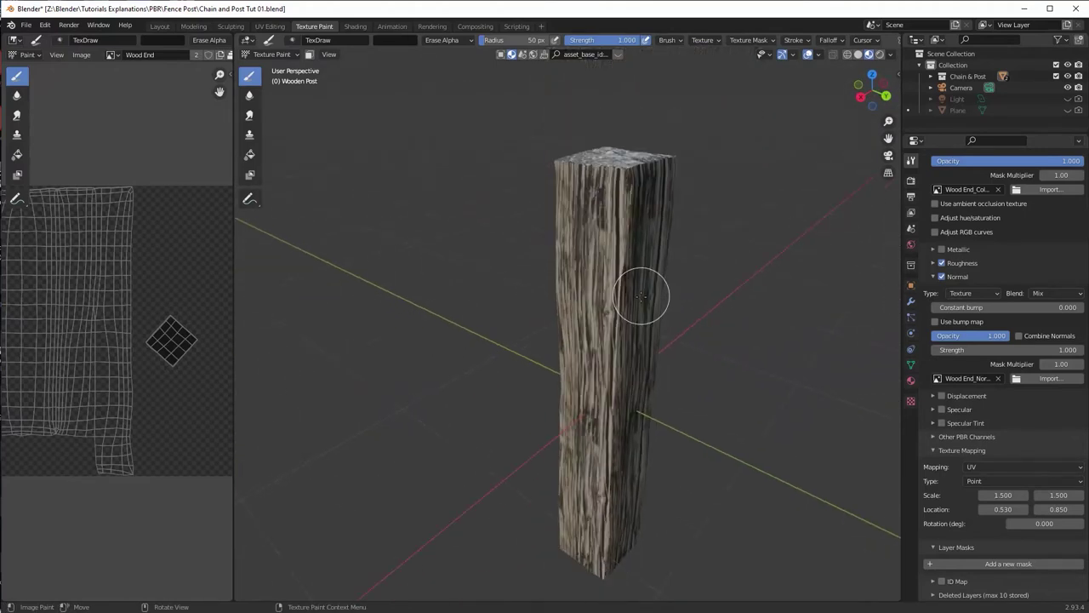
Step: Add a Multichannel layer named Moss at 2048 × 2048 resolution above the Wood End layer
scroll(1032, 269, up, 3)
scroll(1030, 269, up, 6)
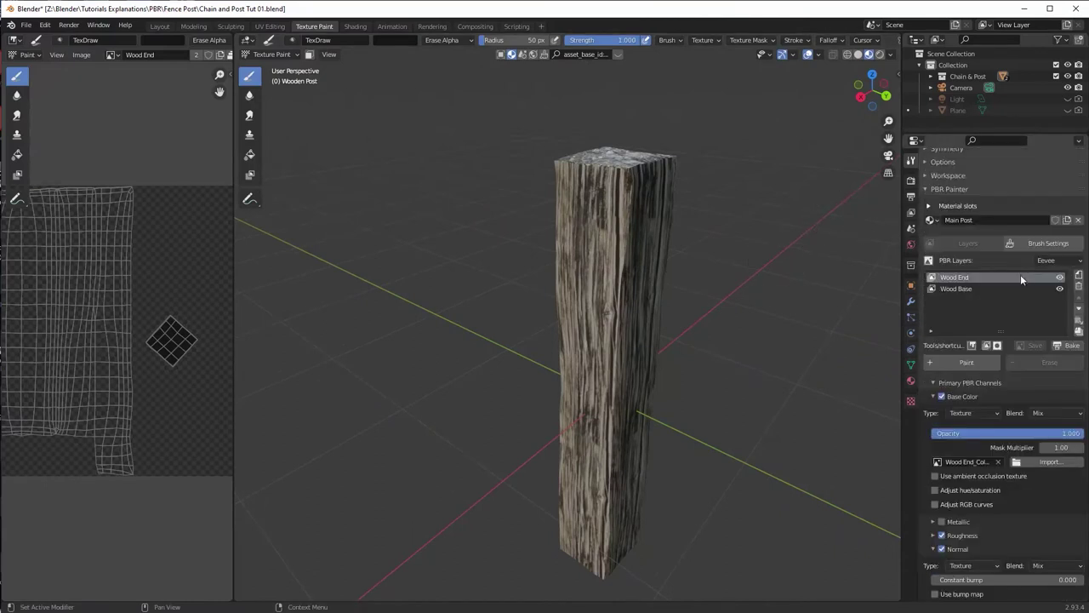
click(1078, 277)
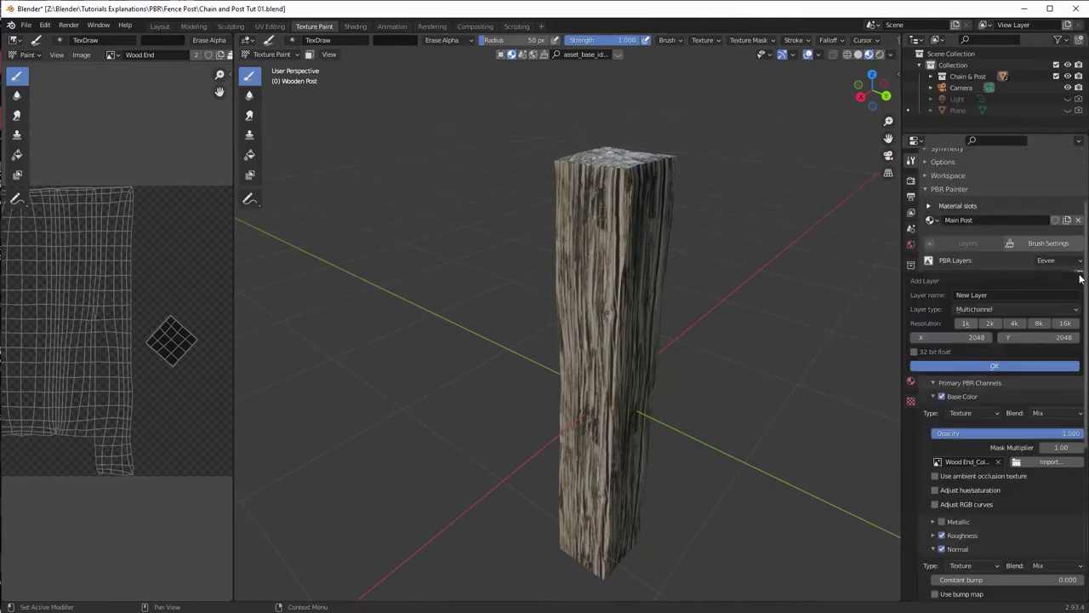
text(Moss)
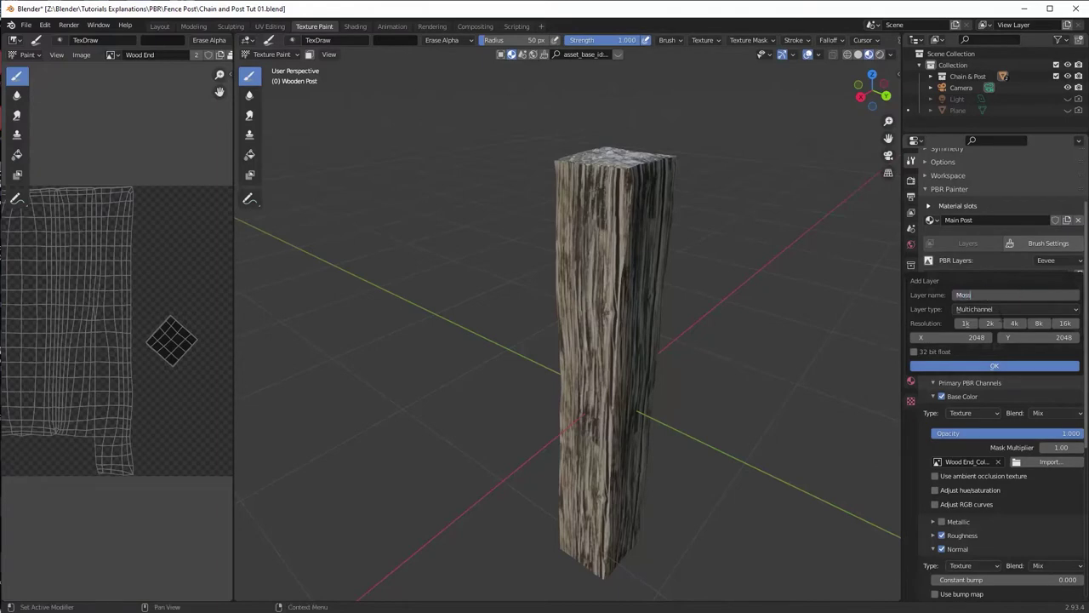
key(Return)
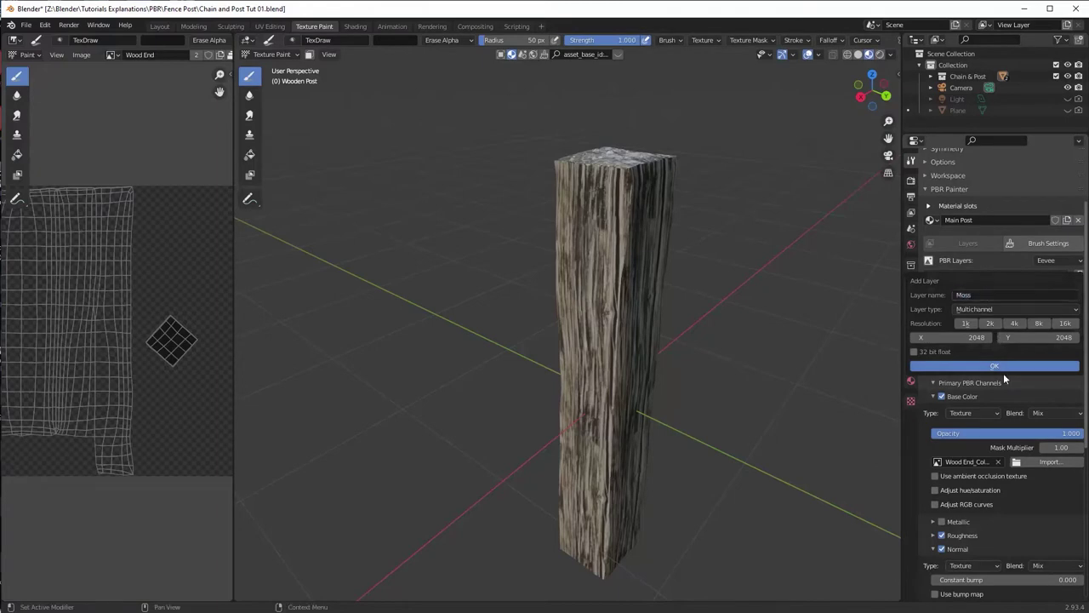
click(1004, 366)
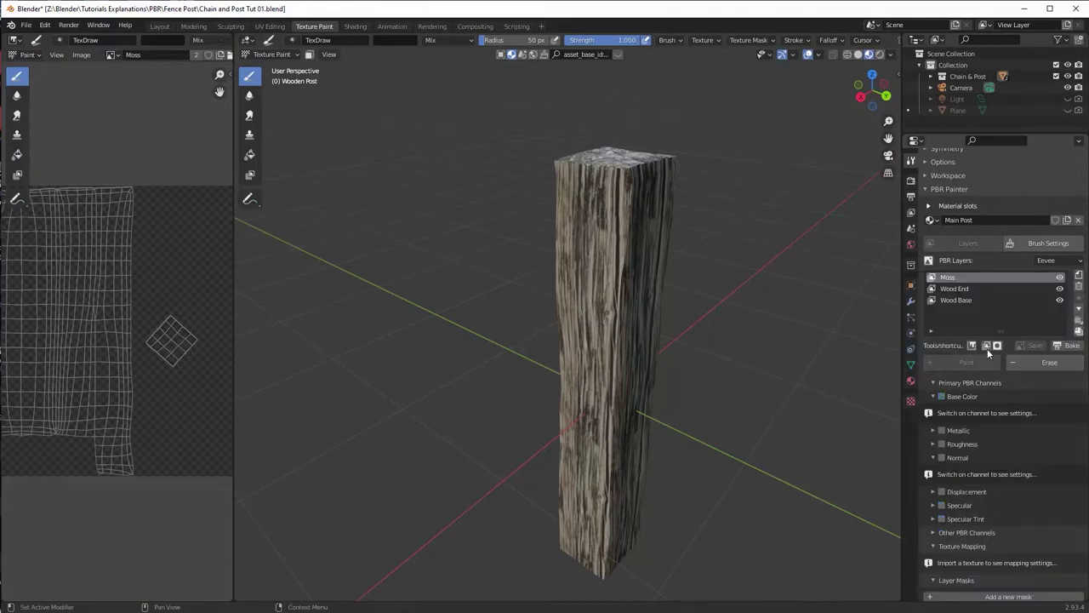
Step: Import the Moss003_2K Color, Normal and Roughness textures from the Moss materials folder into the Moss layer
click(987, 346)
click(350, 21)
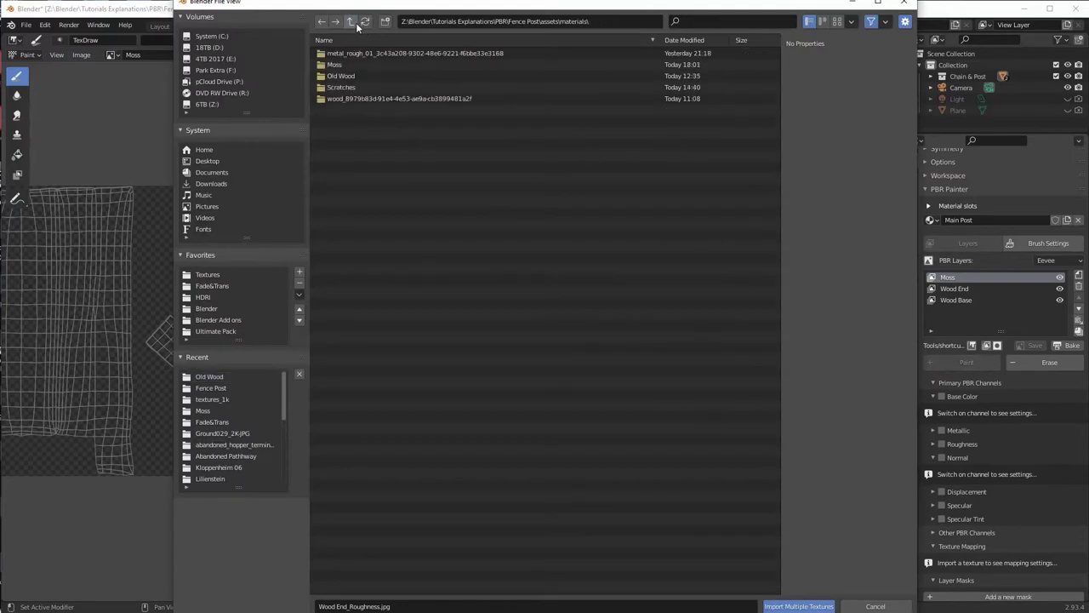
double_click(332, 66)
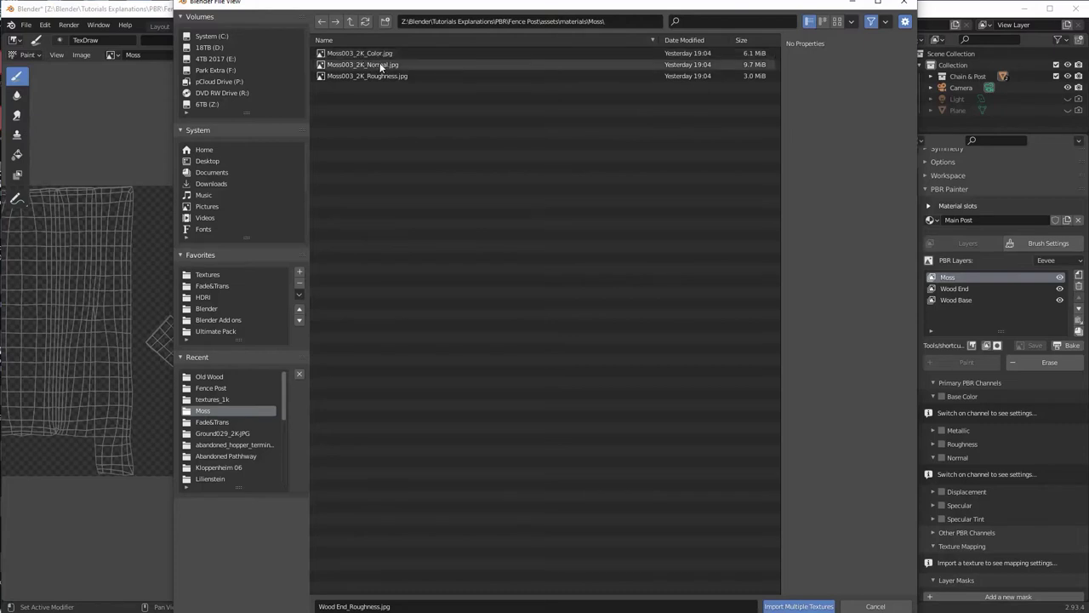
click(383, 52)
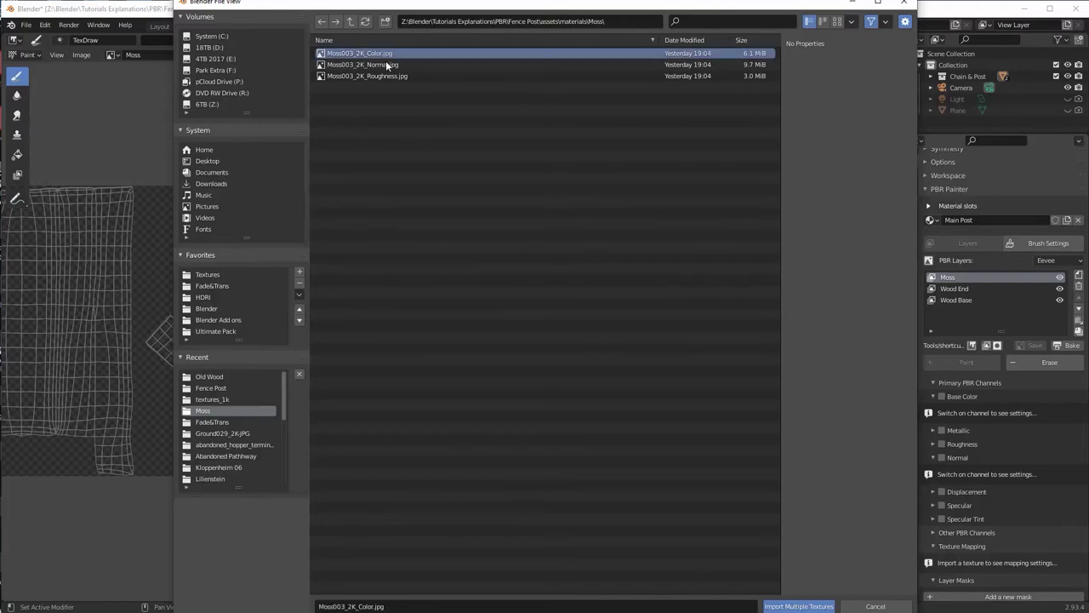
shift+click(386, 66)
shift+click(385, 76)
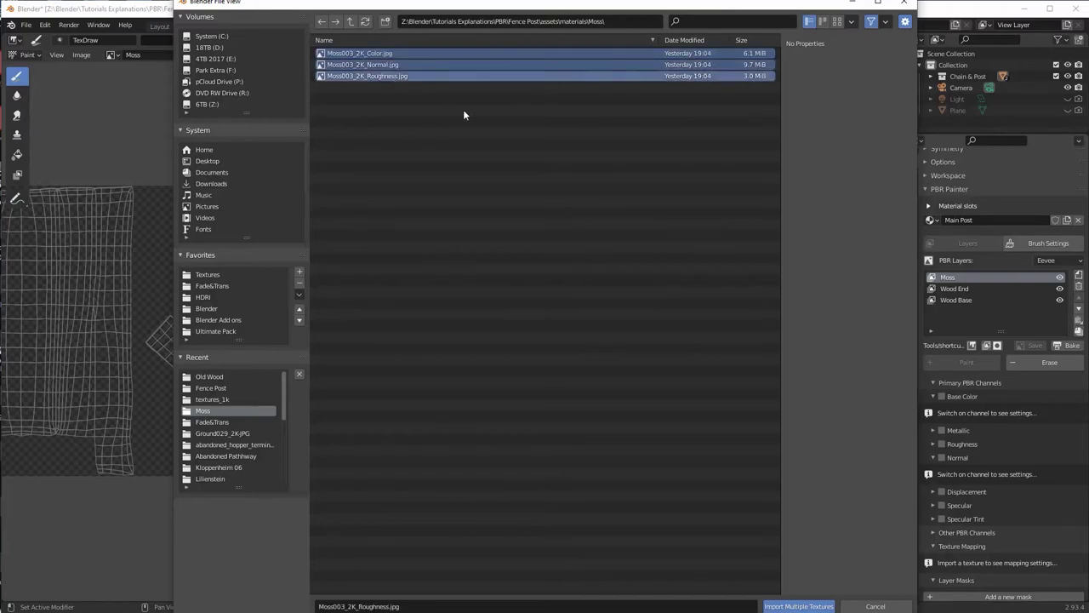
click(798, 606)
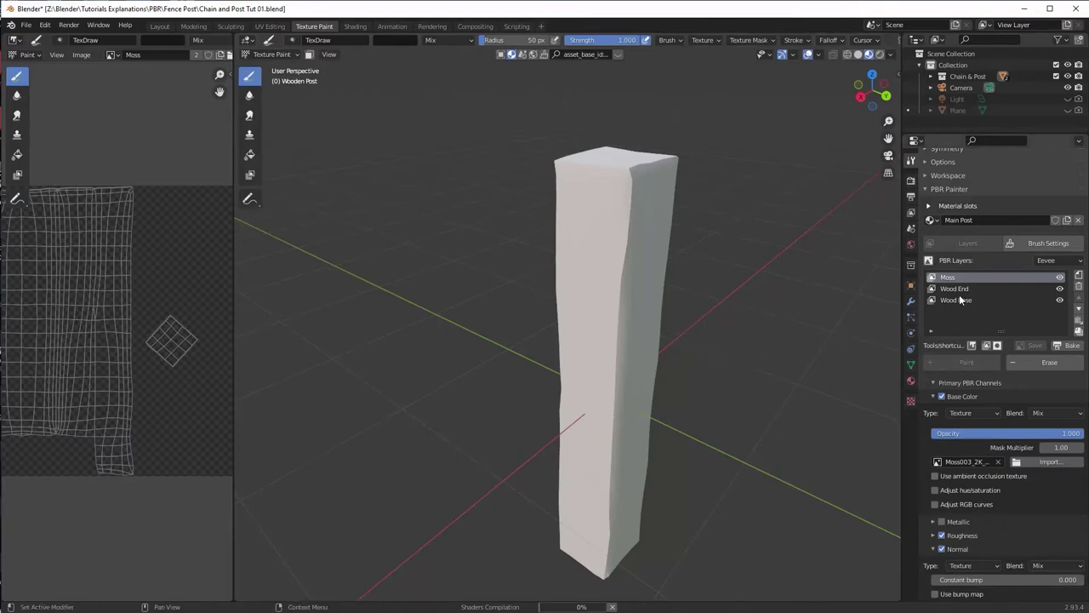
Step: Try a moss stroke on the post's side with the 50 px Draw brush and undo it
middle_drag(727, 369, 395, 175)
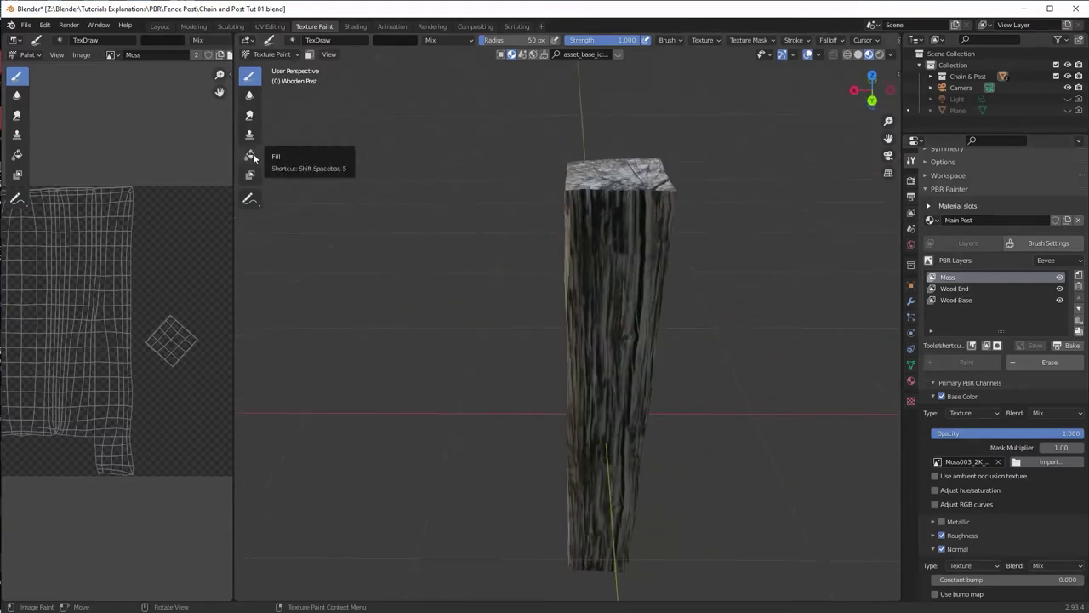
click(614, 274)
drag(614, 274, 619, 280)
scroll(620, 280, up, 2)
middle_drag(619, 280, 657, 280)
key(ctrl+z)
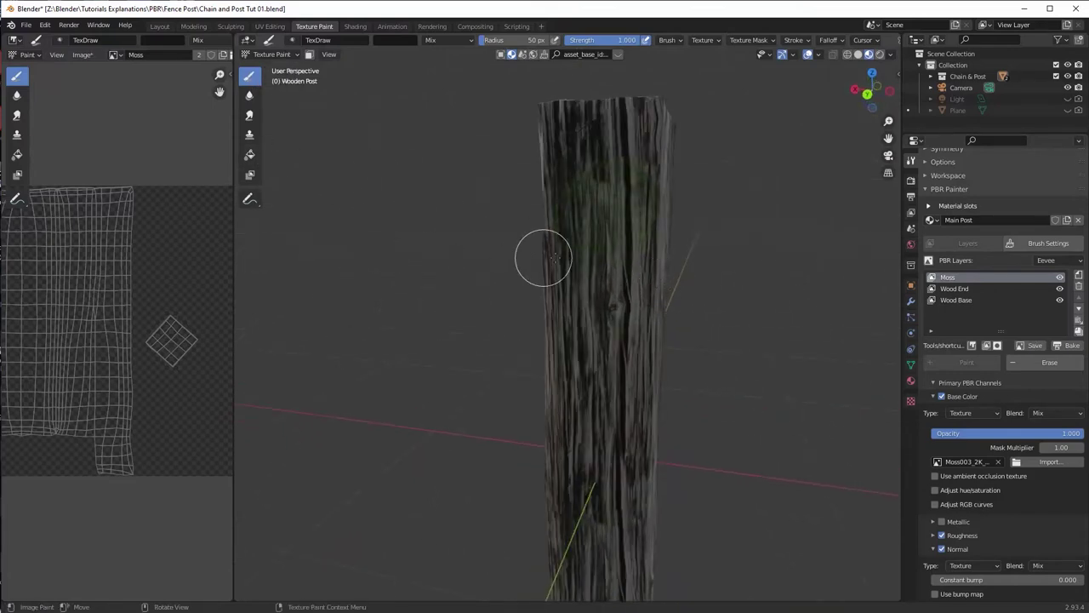
Step: Try painting small moss patches on the post's side and near its top edge with a smaller brush radius
scroll(523, 258, up, 2)
key(f)
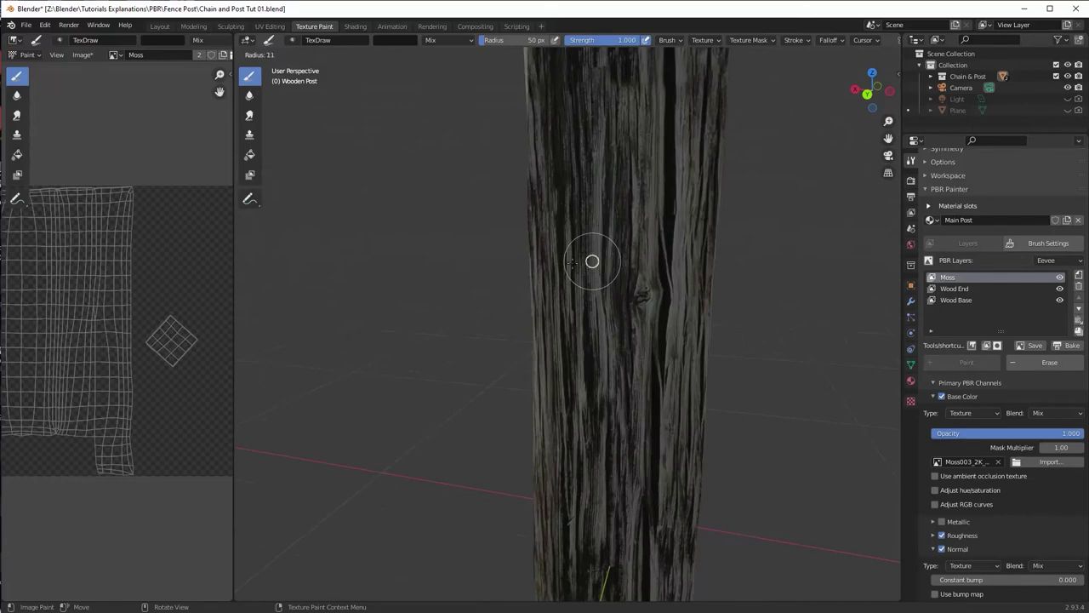
click(574, 264)
mouse_move(601, 256)
mouse_down()
mouse_move(579, 273)
mouse_move(593, 284)
mouse_move(665, 234)
mouse_move(643, 293)
mouse_up()
middle_drag(643, 292, 640, 229)
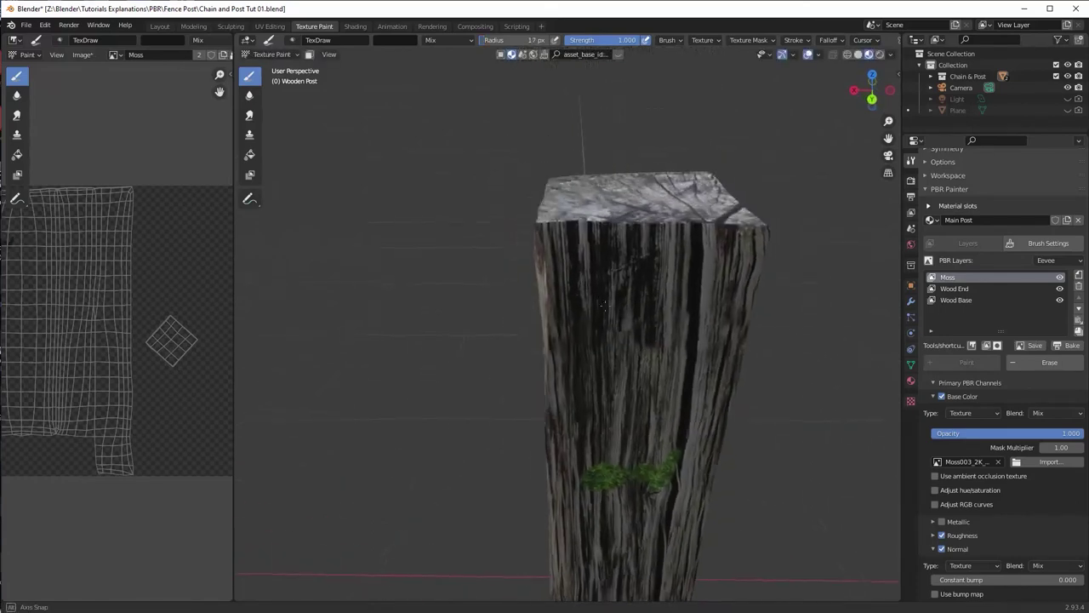
mouse_move(601, 232)
mouse_down()
mouse_move(537, 227)
mouse_move(551, 265)
mouse_move(554, 223)
mouse_move(677, 239)
mouse_up()
scroll(677, 238, down, 3)
middle_drag(676, 238, 587, 289)
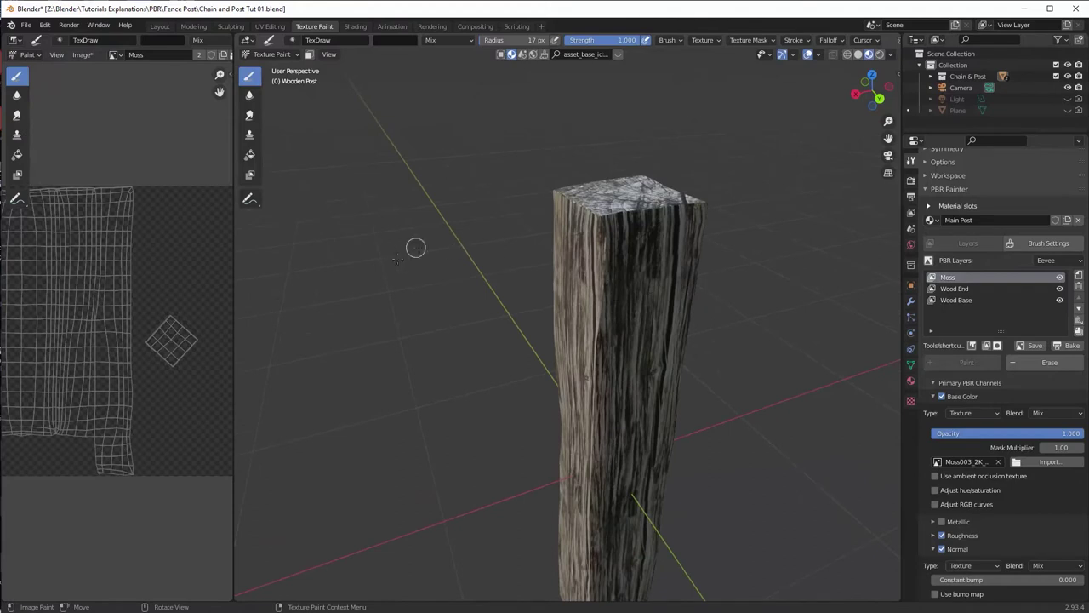
Step: Cover the whole post with the Moss layer using the Fill tool
click(250, 154)
click(629, 257)
middle_drag(629, 257, 680, 290)
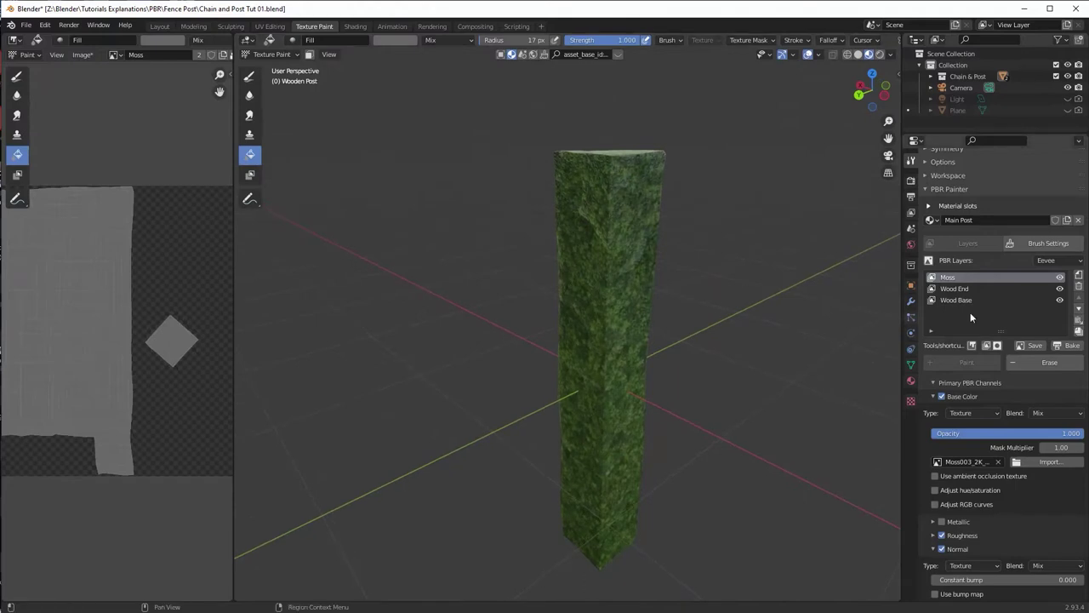
Step: Add a Geometric mask to the Moss layer
scroll(1016, 374, down, 4)
scroll(1016, 377, down, 8)
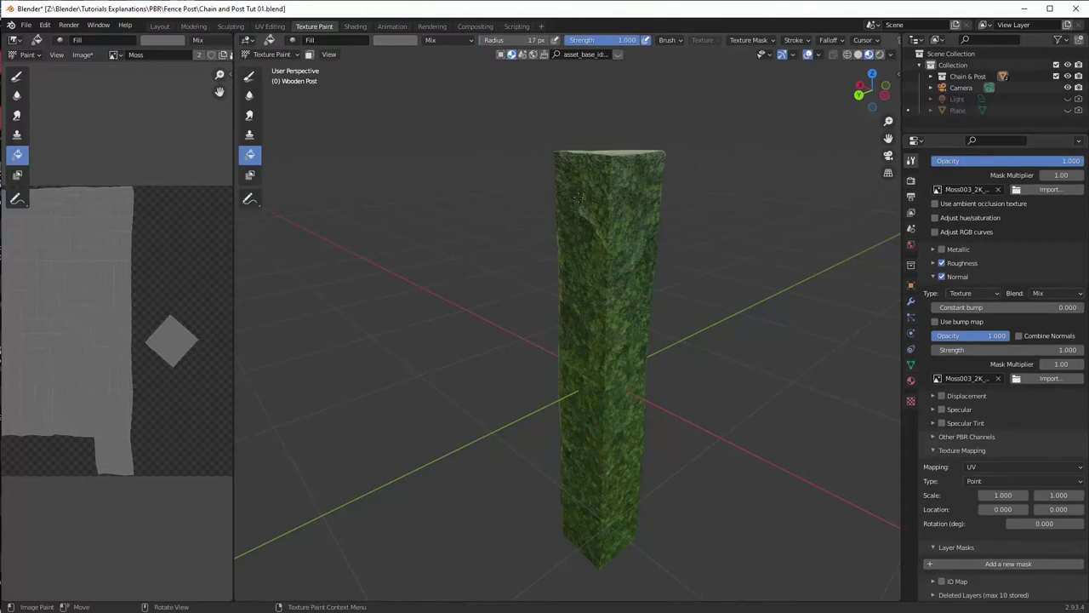
click(1008, 564)
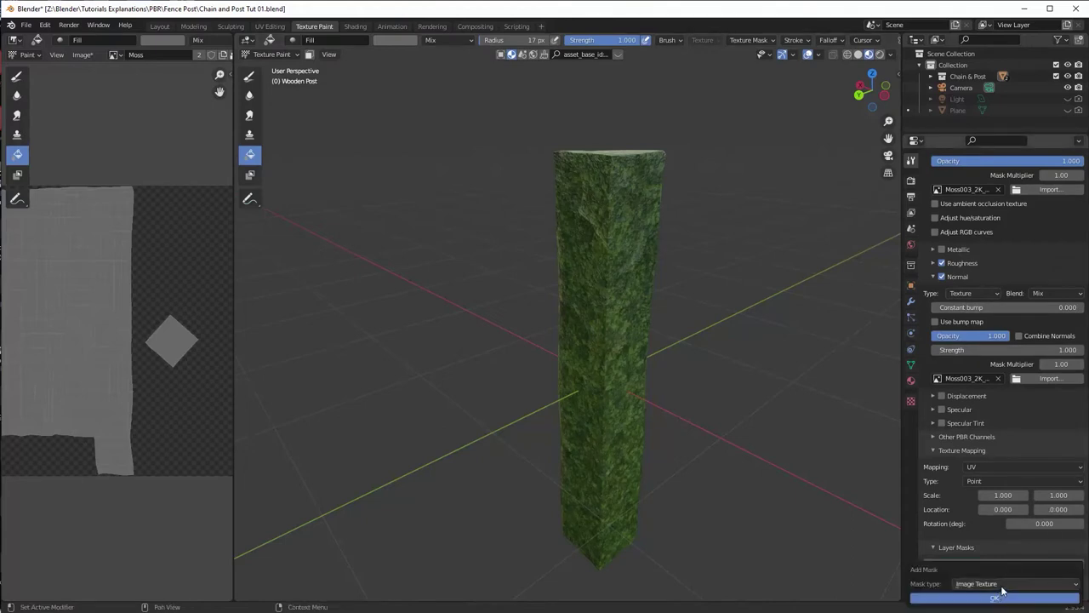
click(1002, 586)
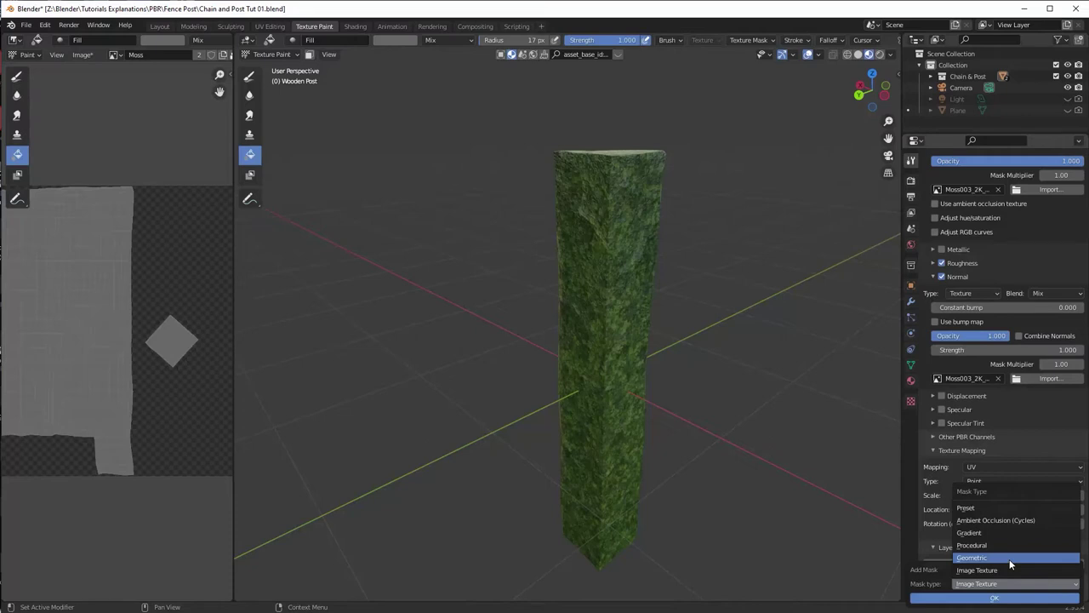
click(1009, 559)
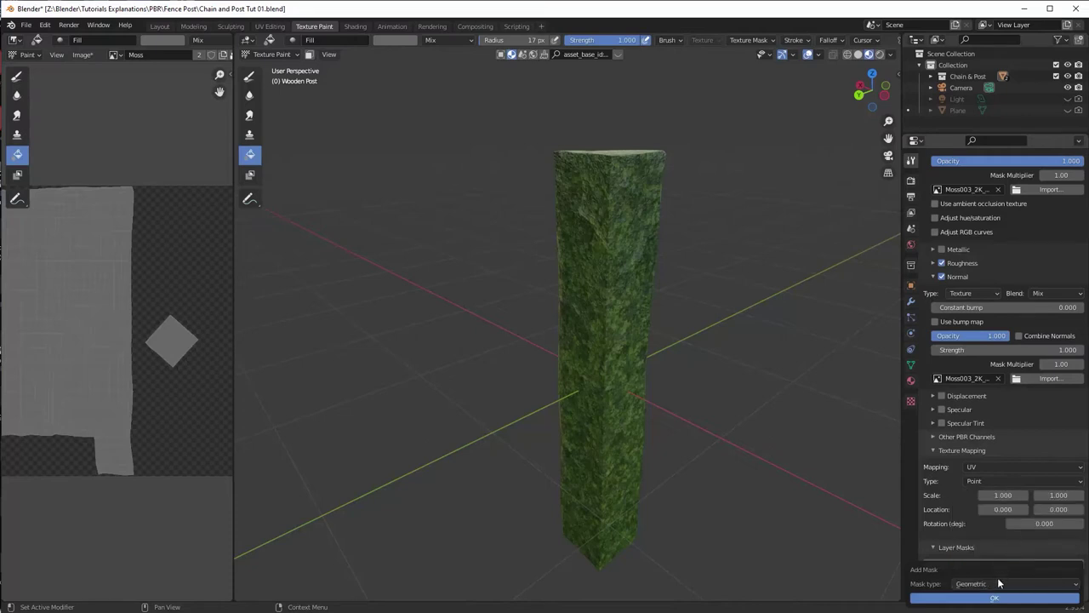
click(994, 599)
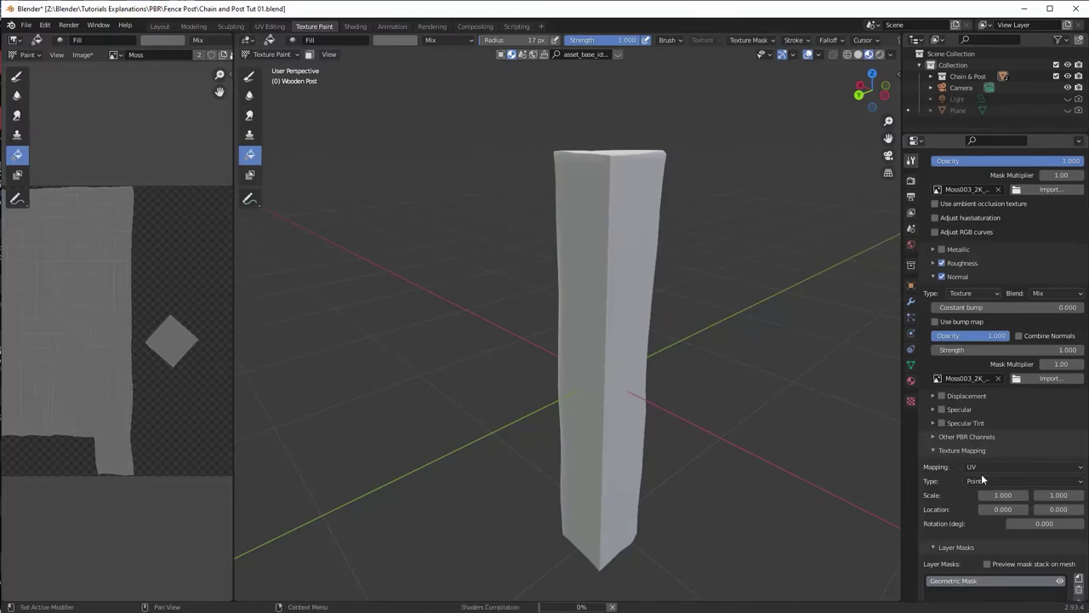
Step: Turn on the mesh preview of the Moss layer's selected Geometric Mask
scroll(976, 496, down, 6)
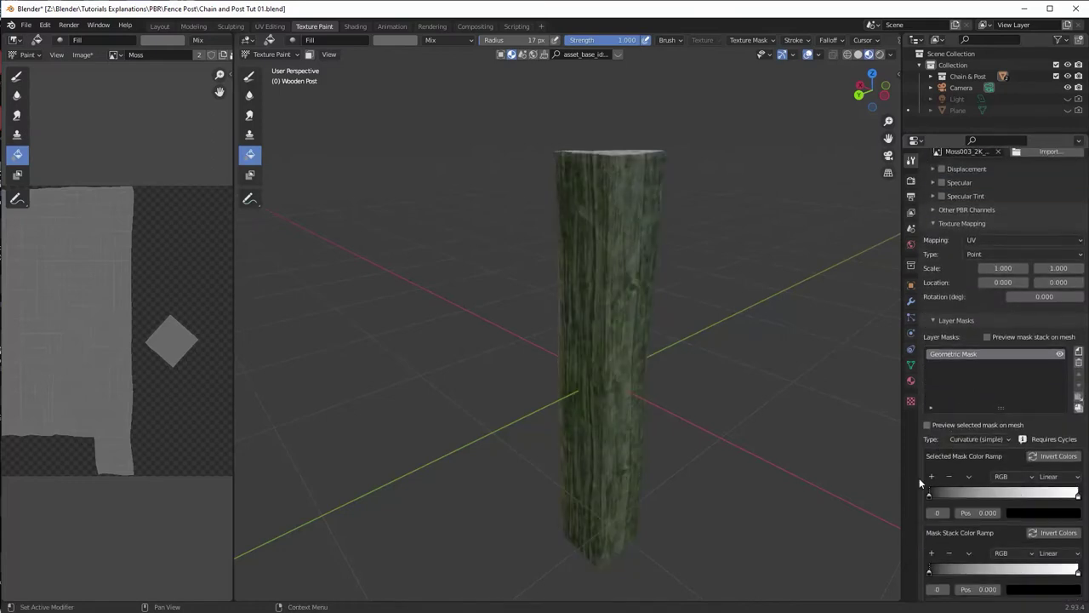
scroll(945, 498, down, 1)
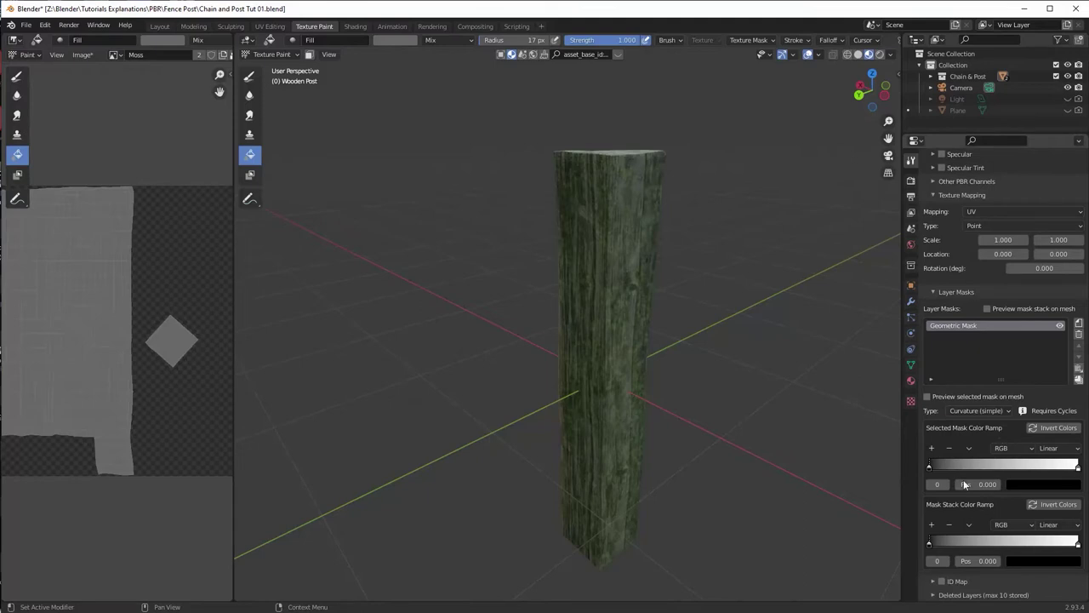
click(928, 397)
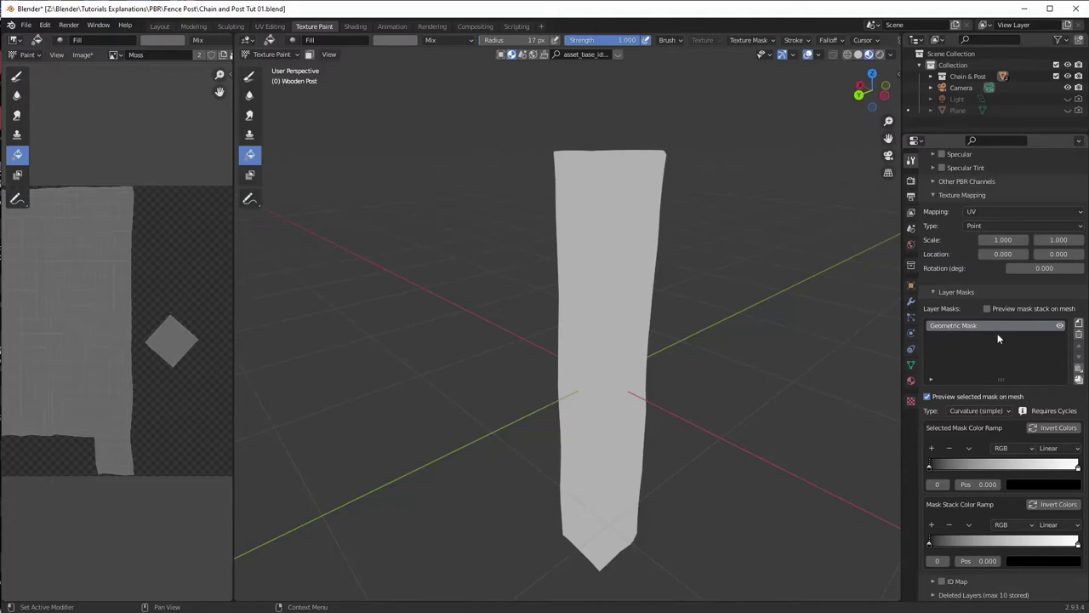
Step: Switch the render engine to Cycles and show the 3D viewport in rendered shading
click(911, 180)
scroll(1001, 188, up, 3)
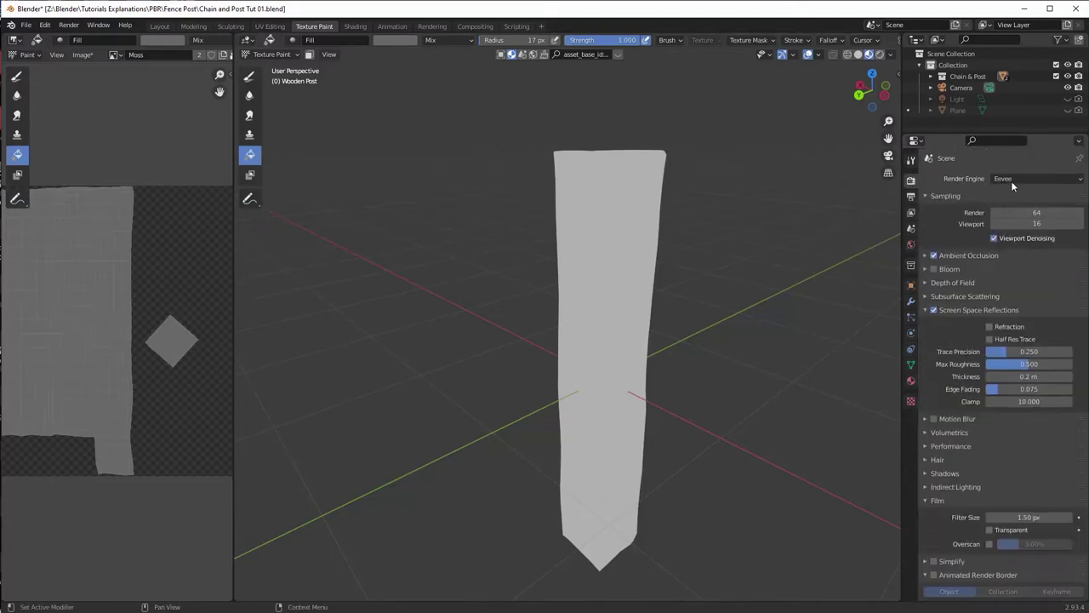
click(1011, 180)
click(1009, 216)
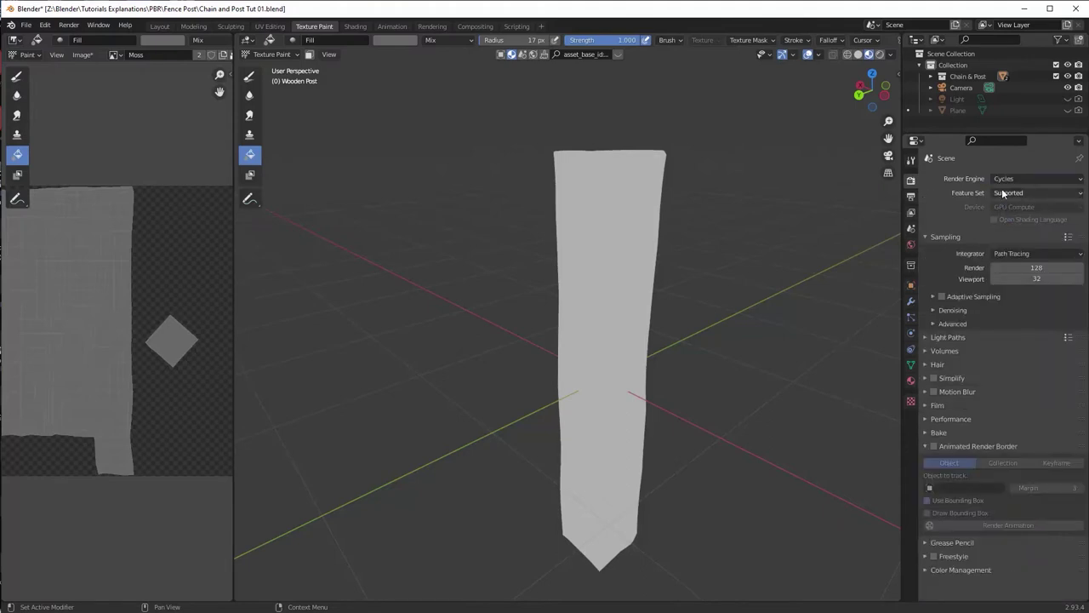
click(881, 55)
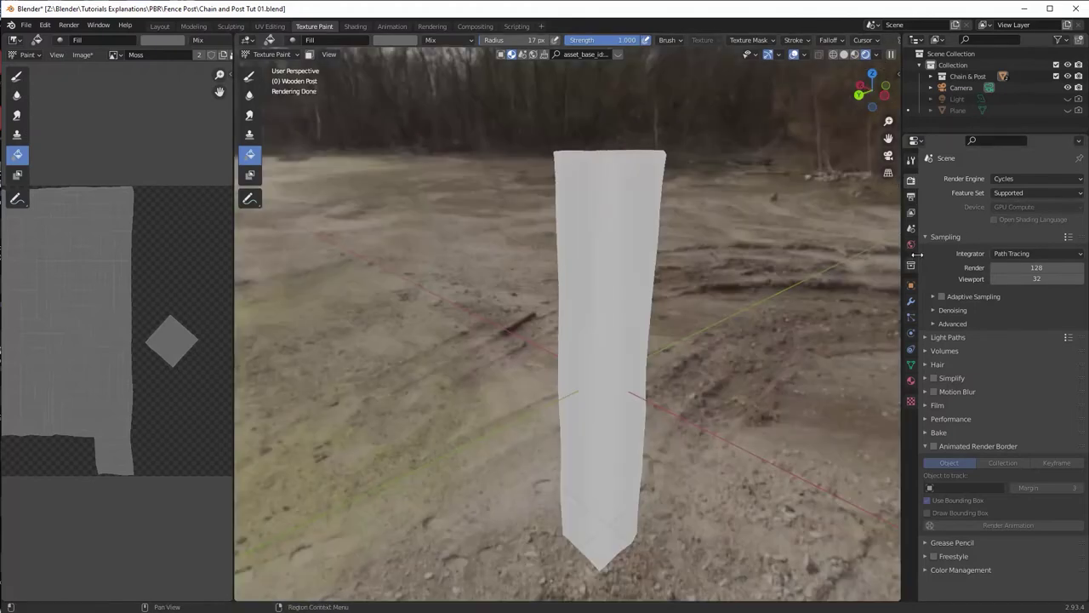
Step: Set the type of the Moss layer's Geometric Mask to Curvature (simple)
click(911, 159)
scroll(985, 395, down, 8)
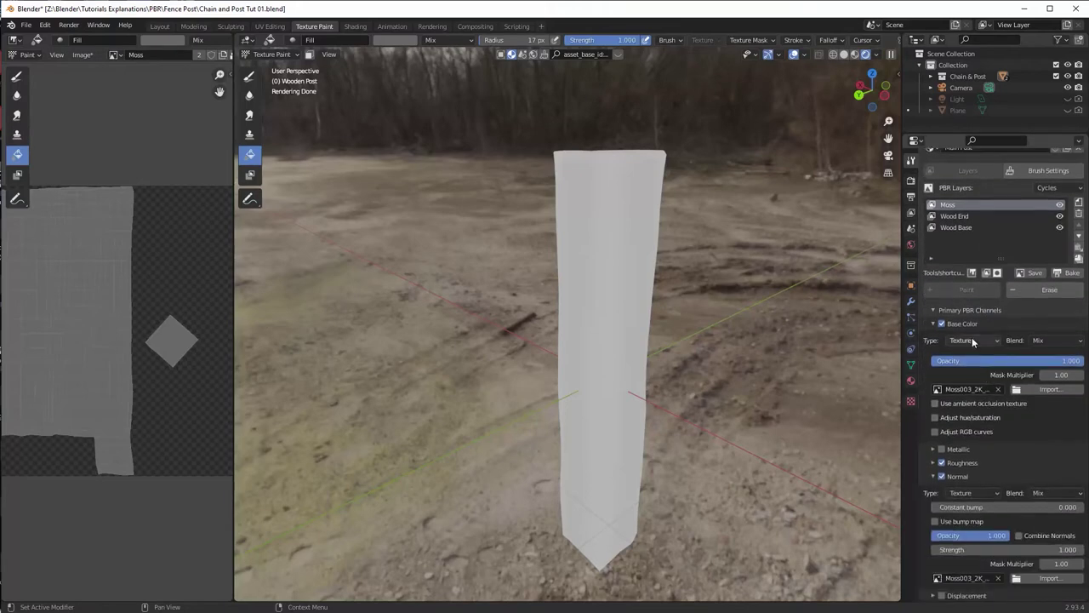
scroll(1003, 454, down, 8)
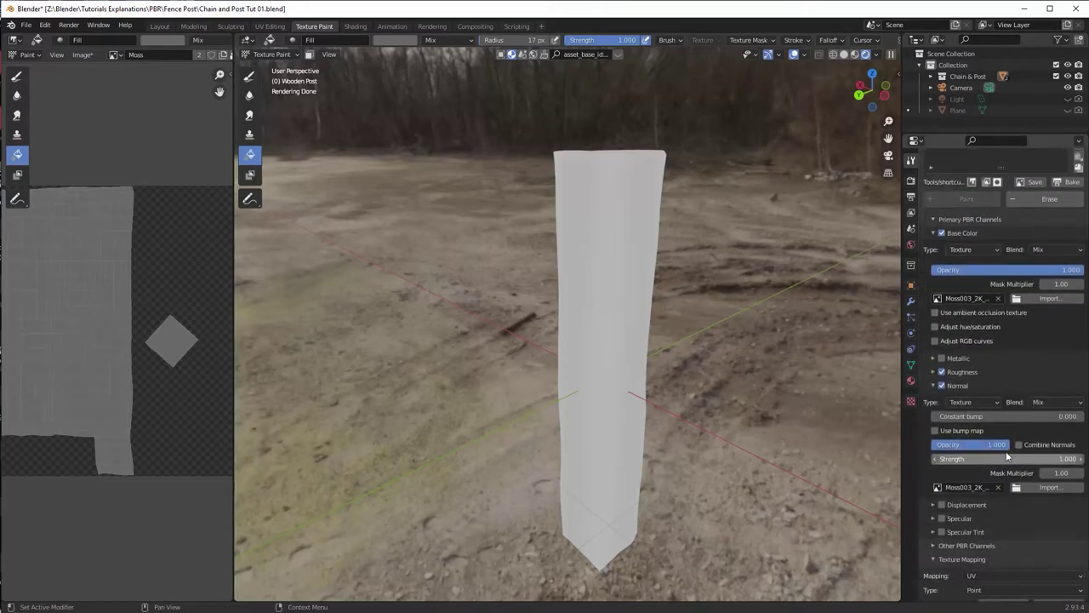
scroll(1007, 455, down, 5)
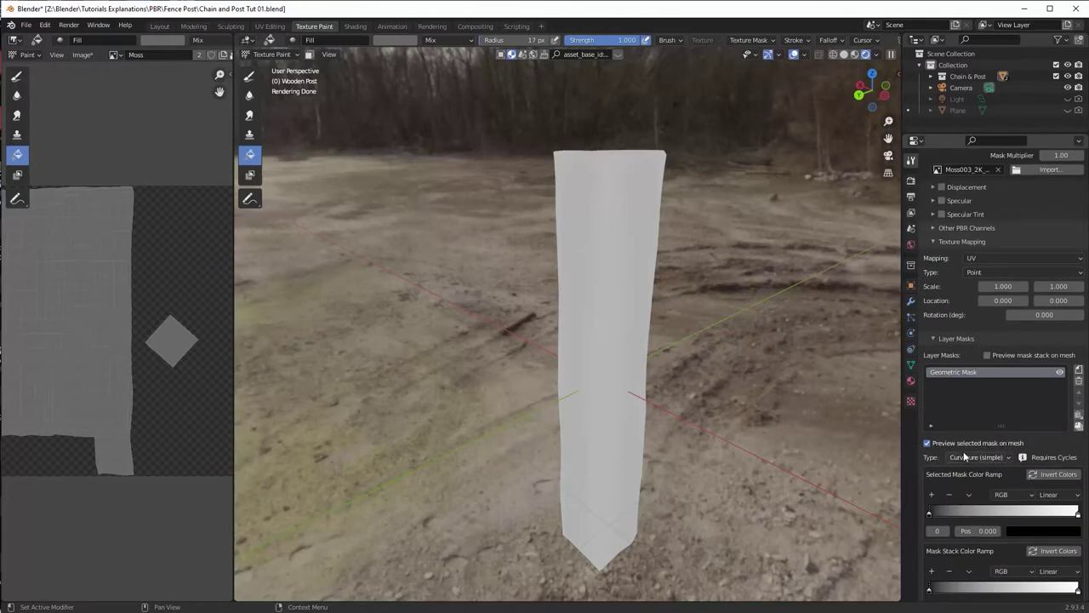
click(981, 457)
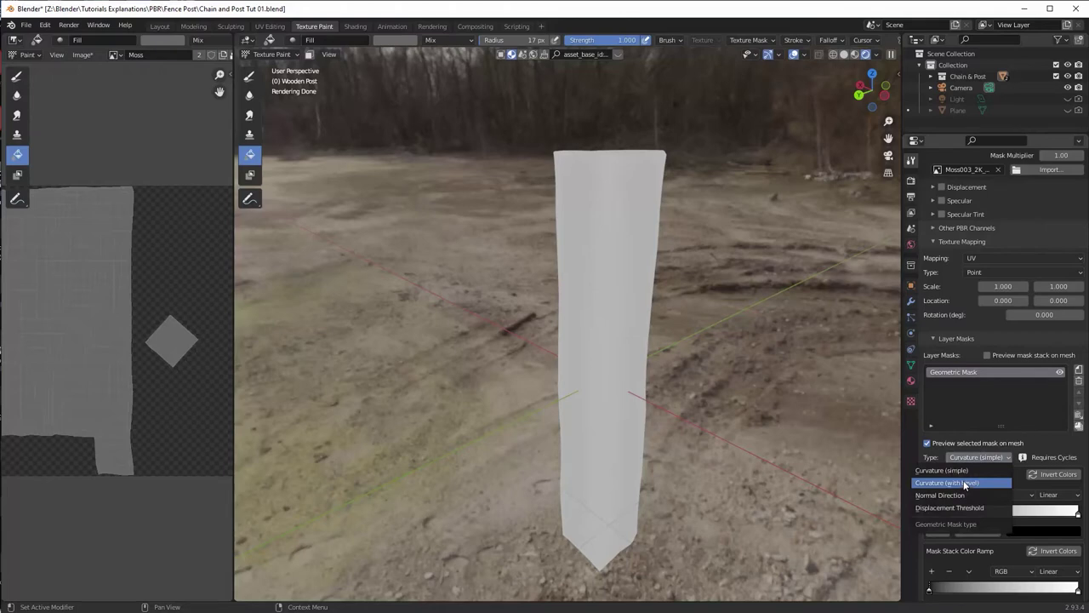
click(942, 470)
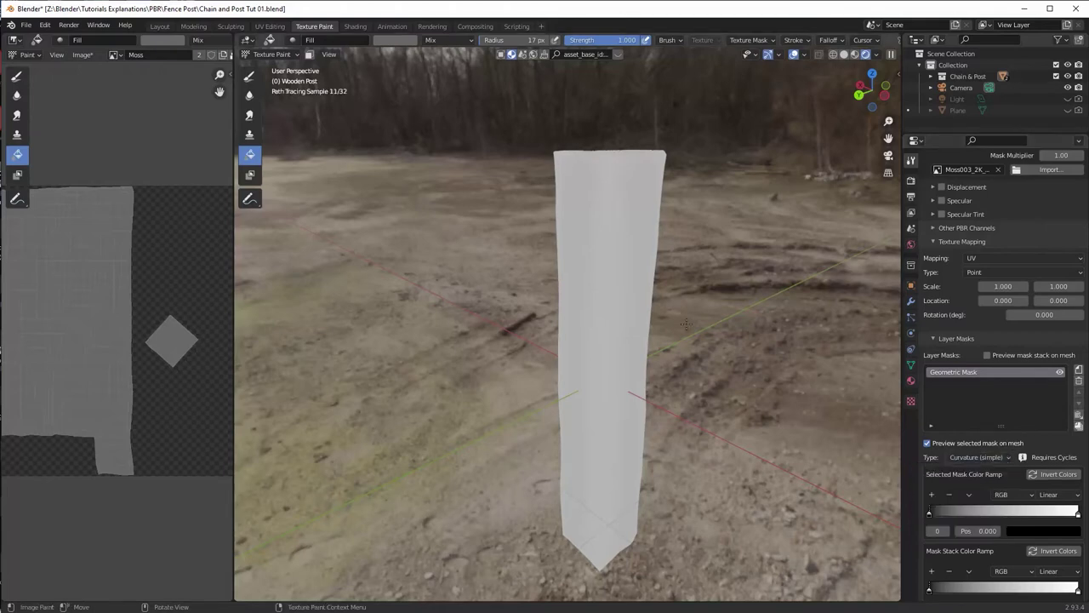
Step: Tighten the Geometric Mask's selected mask color ramp, with the black stop at 0.538 and the white stop close beside it
middle_drag(647, 332, 657, 219)
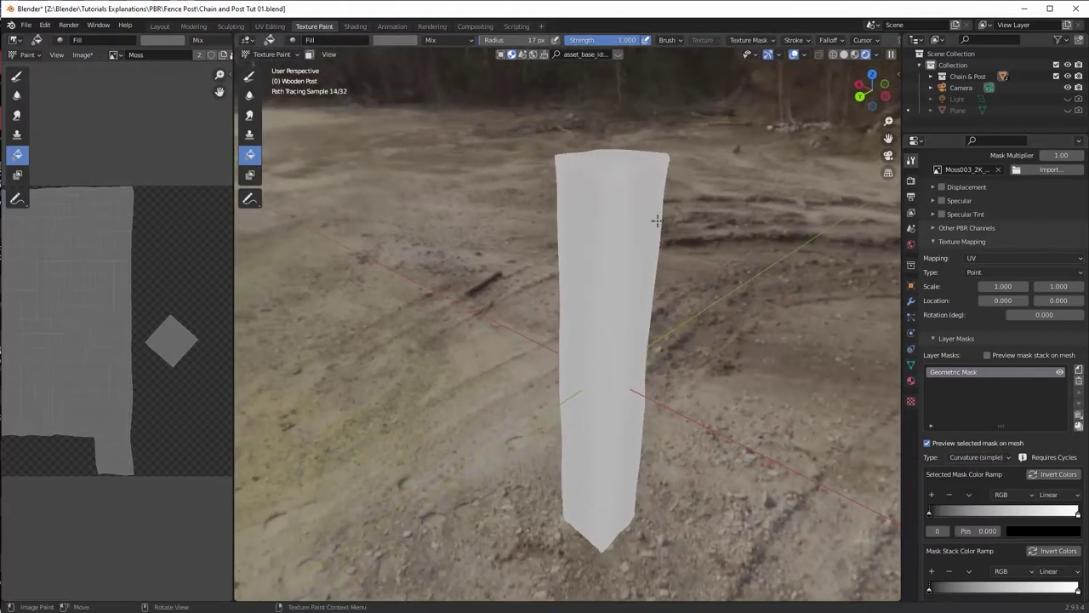
drag(930, 514, 1009, 512)
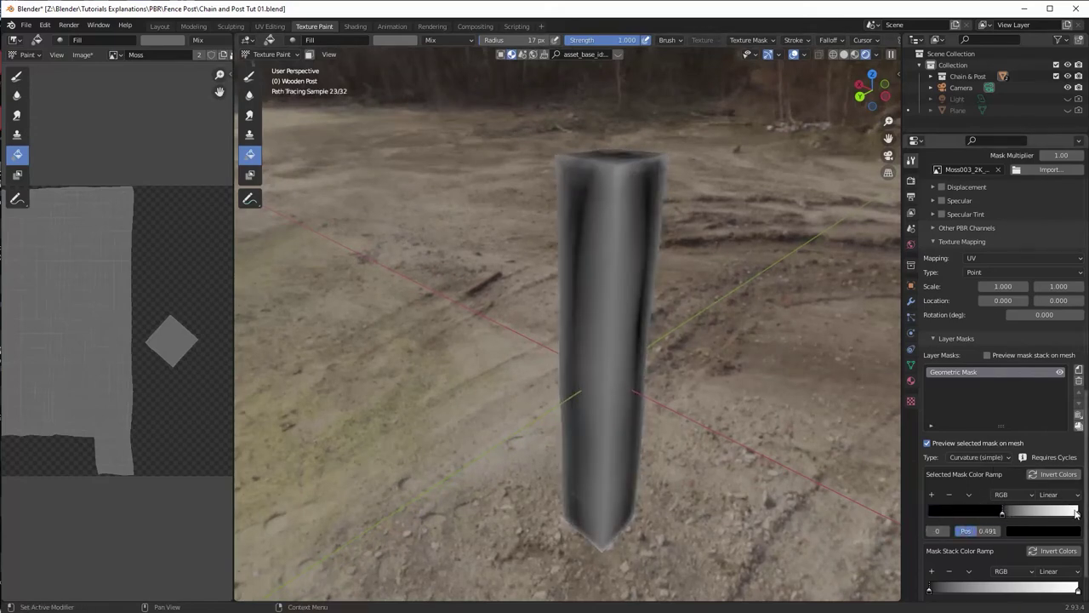
drag(1077, 513, 1011, 514)
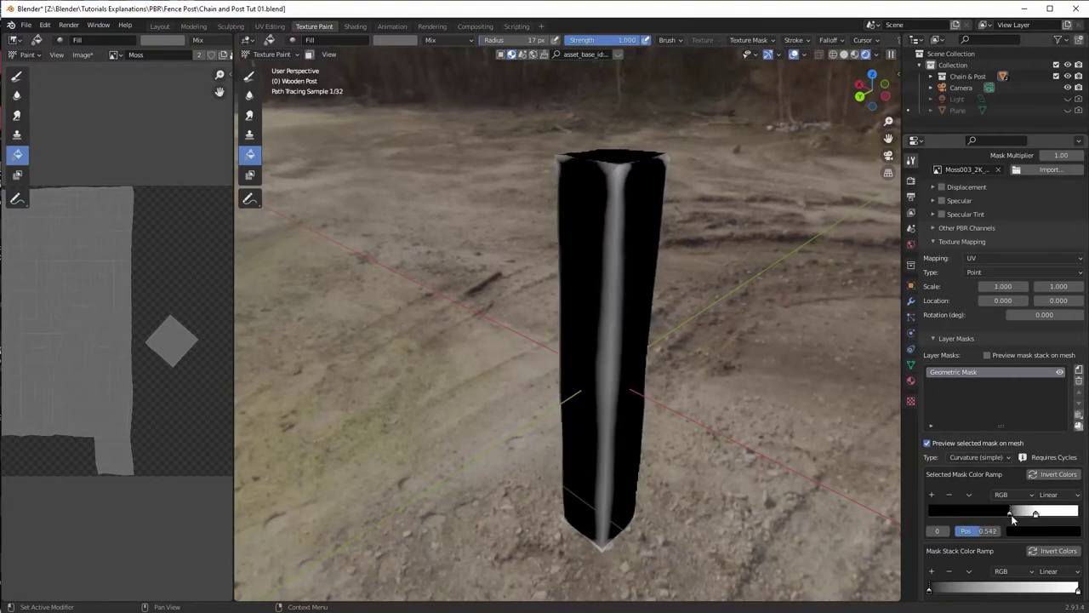
middle_drag(681, 255, 464, 208)
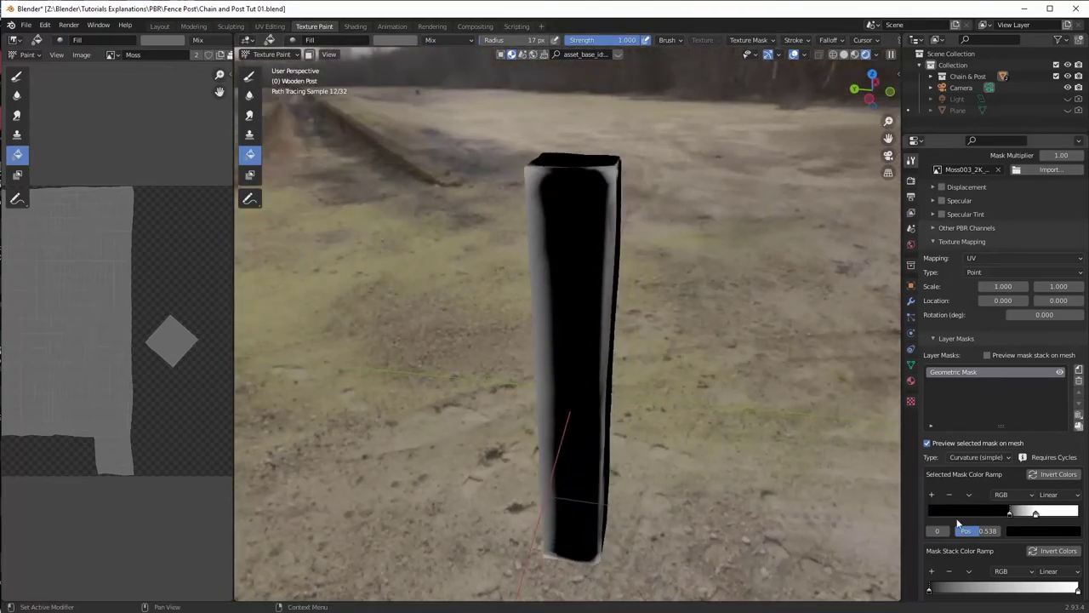
Step: Change the Geometric Mask type to Curvature (with bevel) and set its color ramp's black stop to 0.055 and white stop to 0.891
click(980, 458)
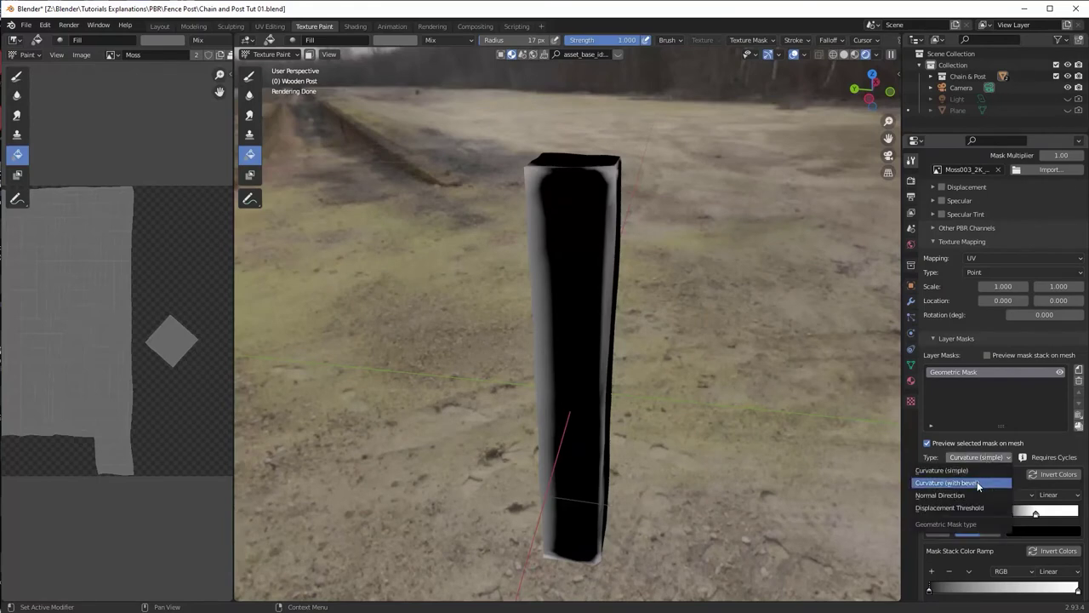
click(977, 483)
middle_drag(740, 386, 707, 370)
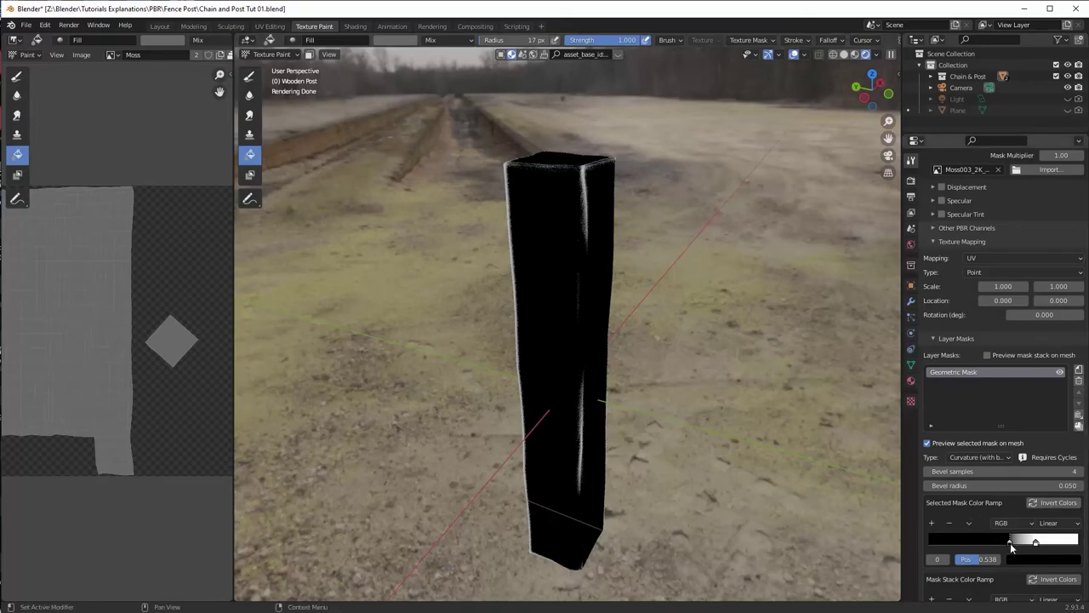
drag(1010, 543, 937, 542)
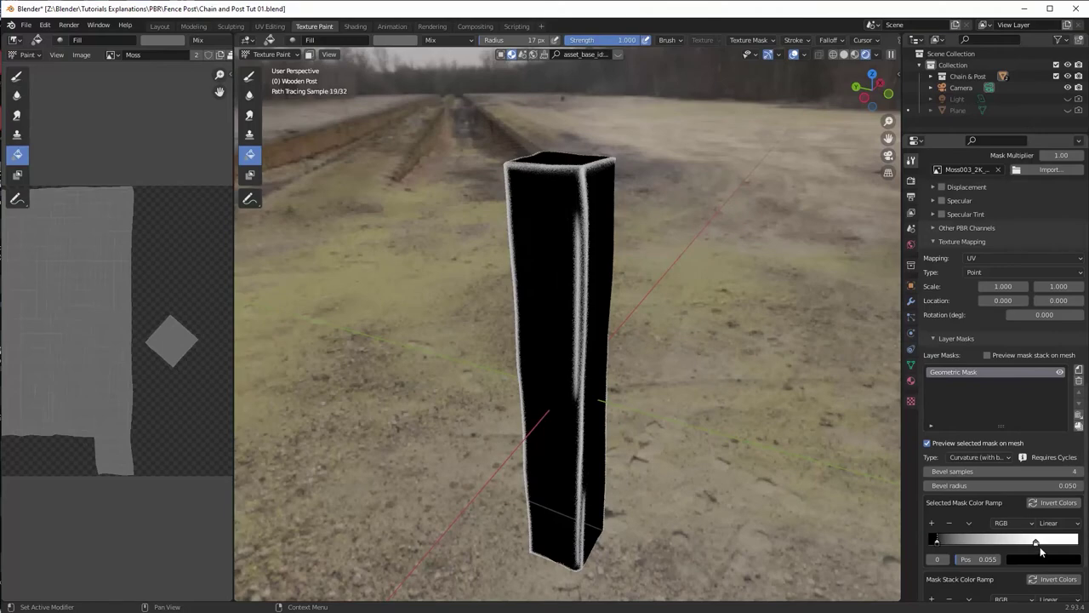
drag(1037, 543, 1062, 542)
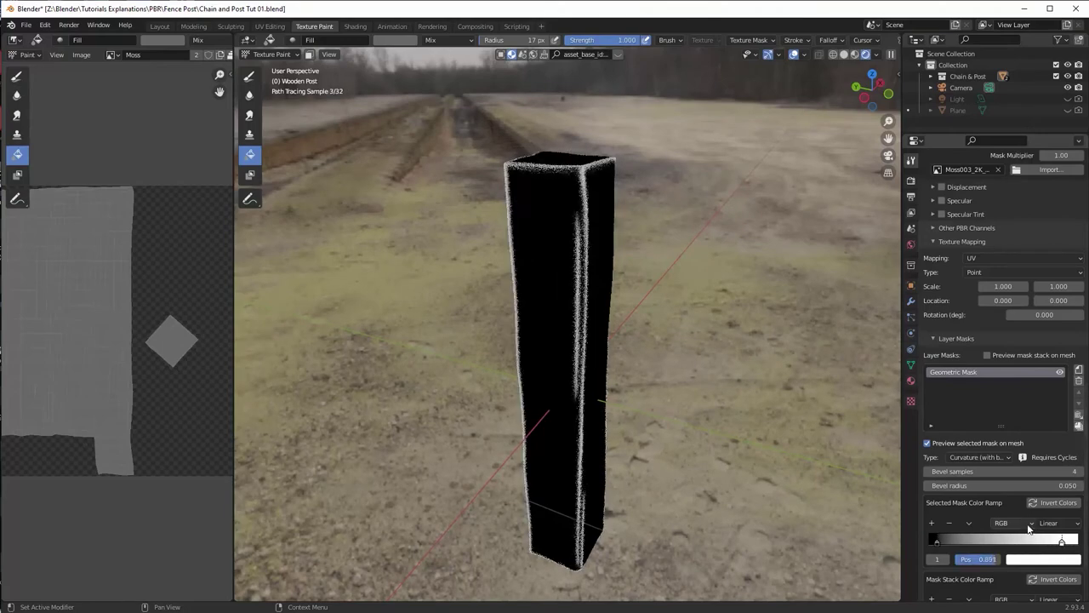
Step: Widen the edge mask by setting the Geometric Mask's bevel radius to 0.200
scroll(1028, 529, down, 3)
scroll(1020, 505, down, 1)
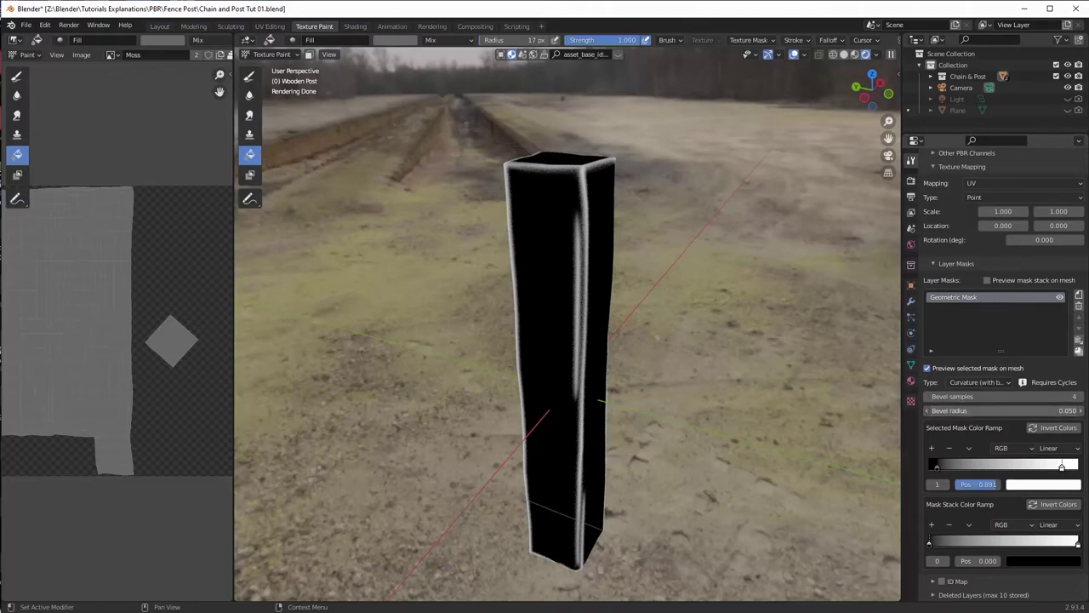
drag(1005, 410, 1021, 411)
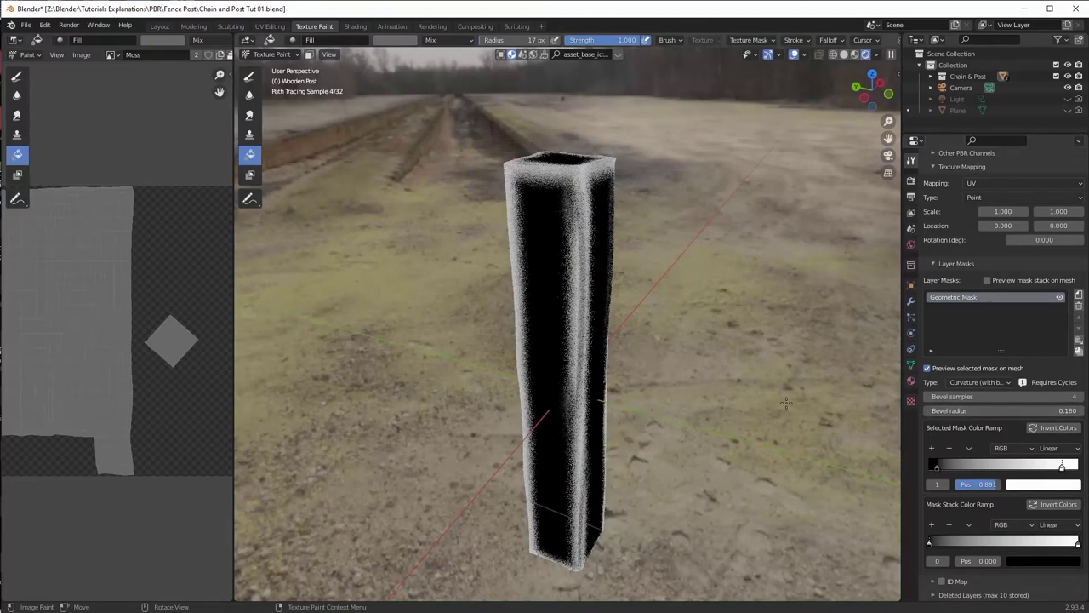
drag(1021, 410, 1027, 410)
mouse_move(703, 381)
middle_down()
mouse_move(587, 387)
mouse_move(615, 387)
mouse_move(622, 357)
middle_up()
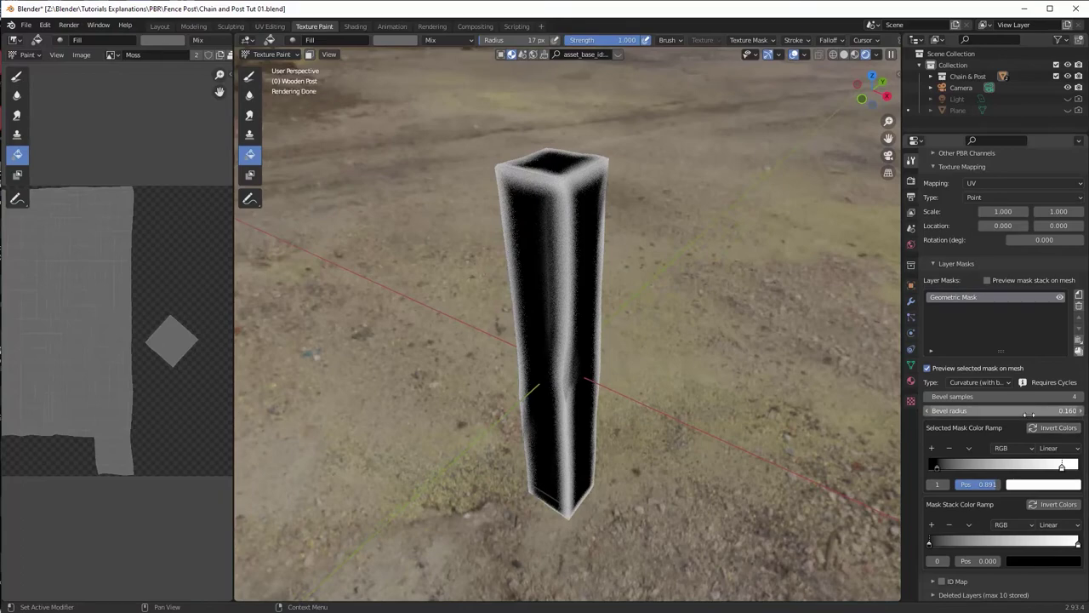
drag(1026, 410, 1038, 410)
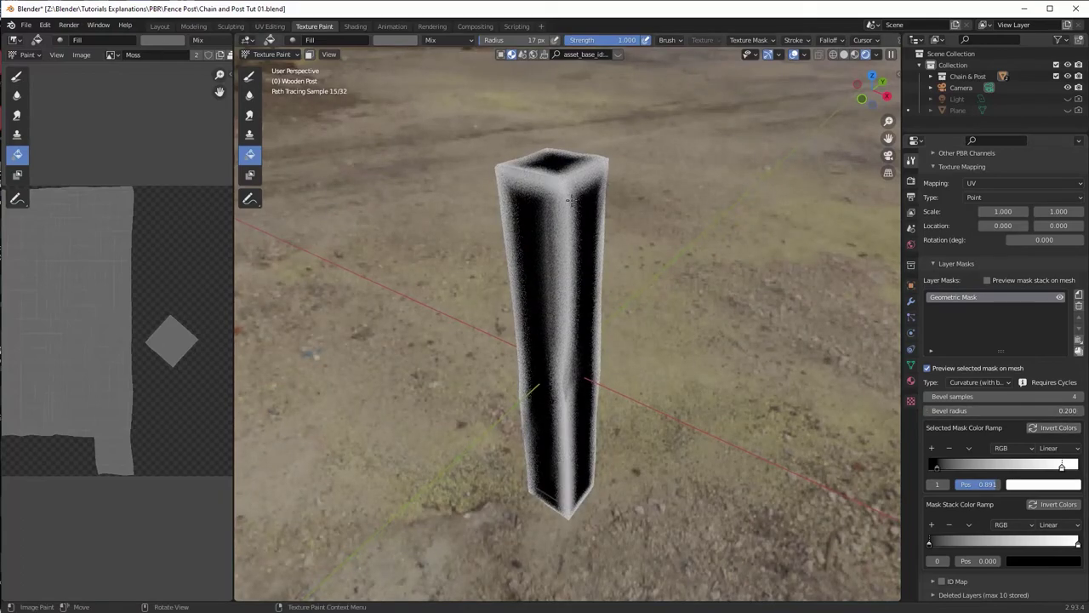
middle_drag(640, 216, 722, 327)
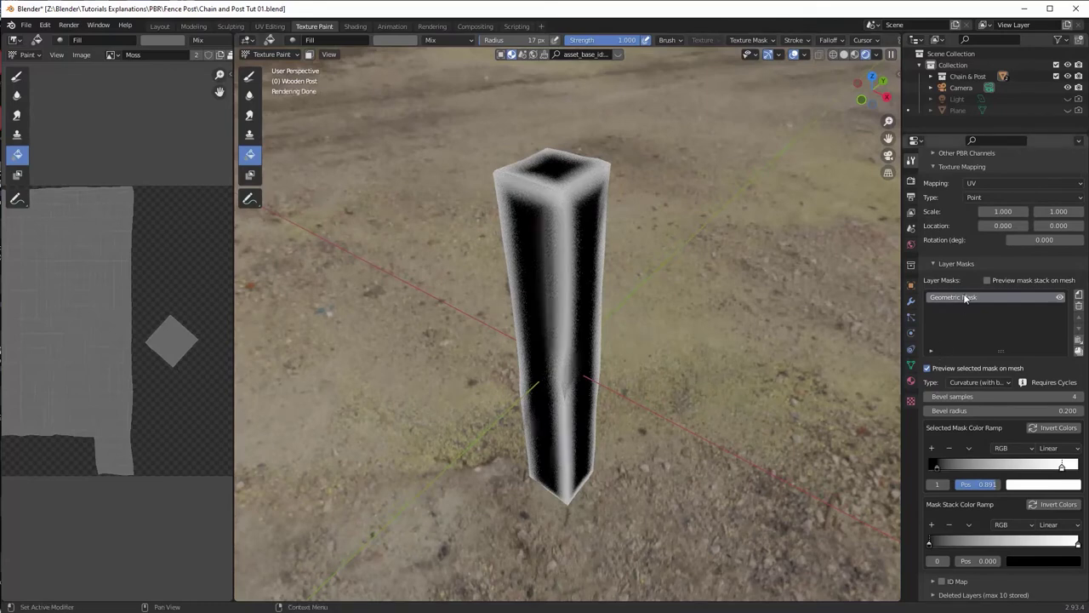
Step: Merge the Moss layer's visible masks at a resolution of 2048 by 2048 px
click(1079, 352)
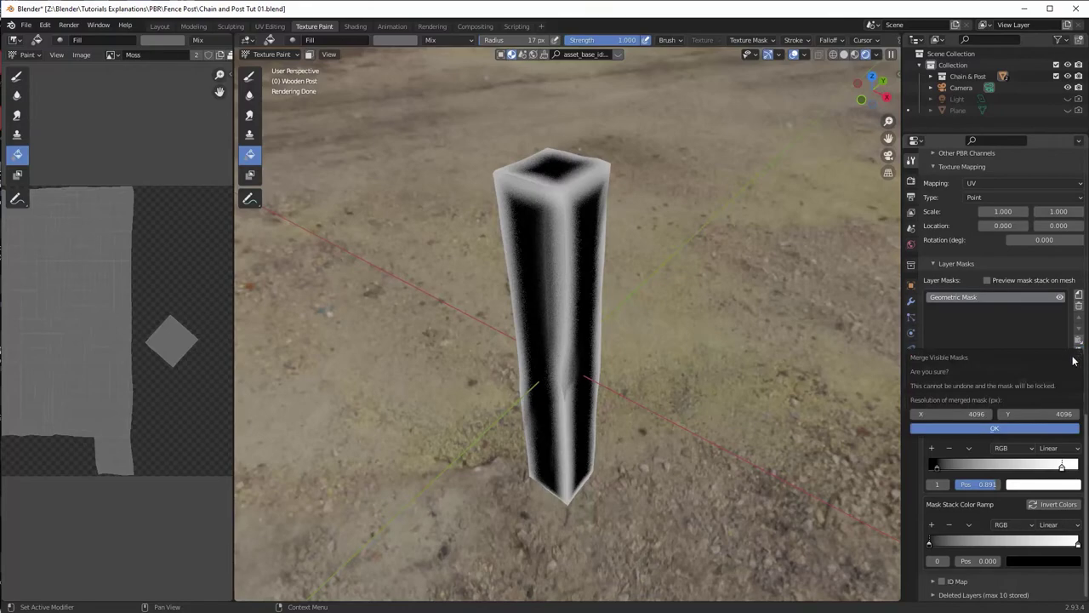
click(949, 413)
text(2048)
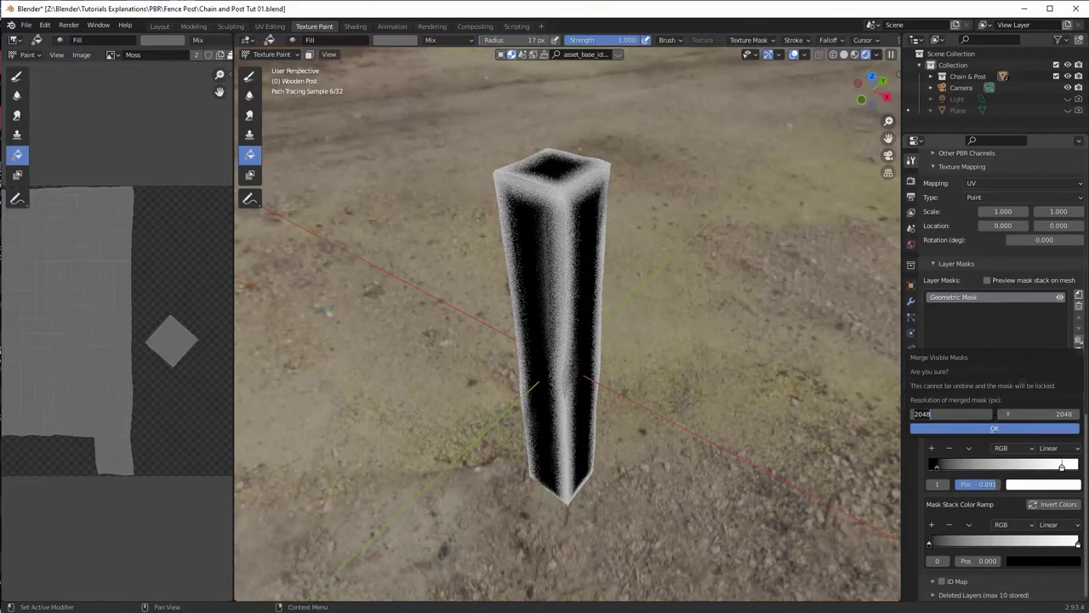
click(1003, 427)
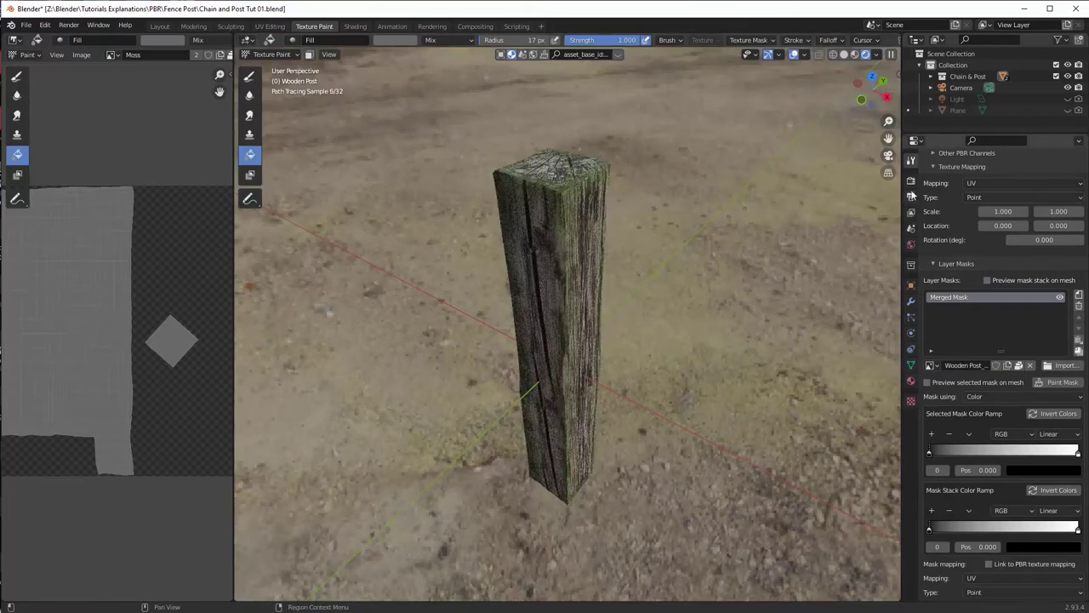
Step: Switch the render engine to Eevee and show the 3D viewport in material preview shading
click(911, 180)
click(1029, 176)
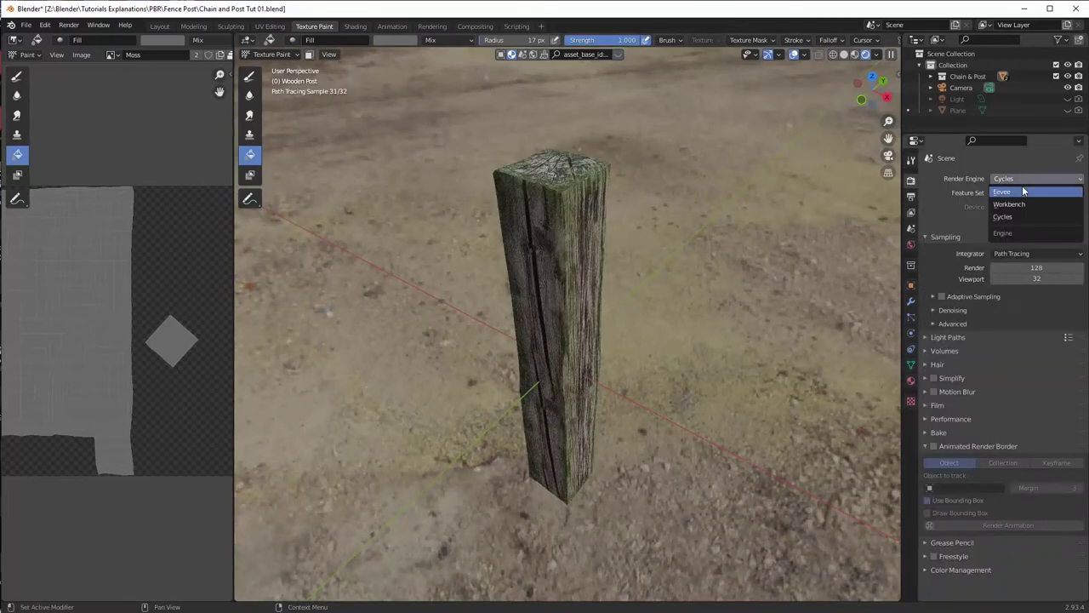
click(1020, 188)
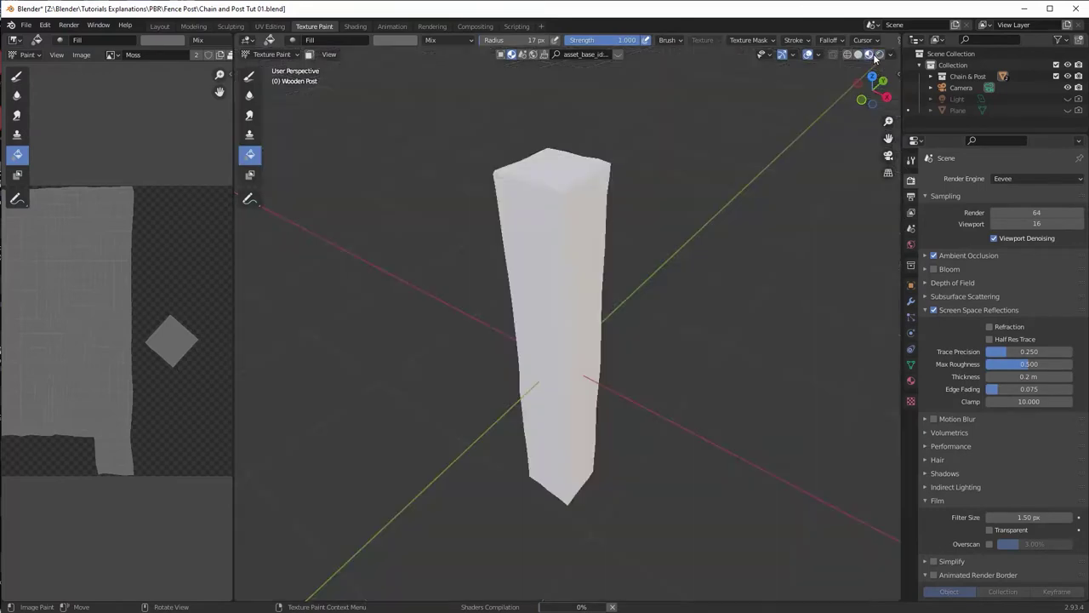
Step: Preview the merged mask on the mesh, turn the preview off and examine the moss along the post's edges
scroll(956, 359, down, 3)
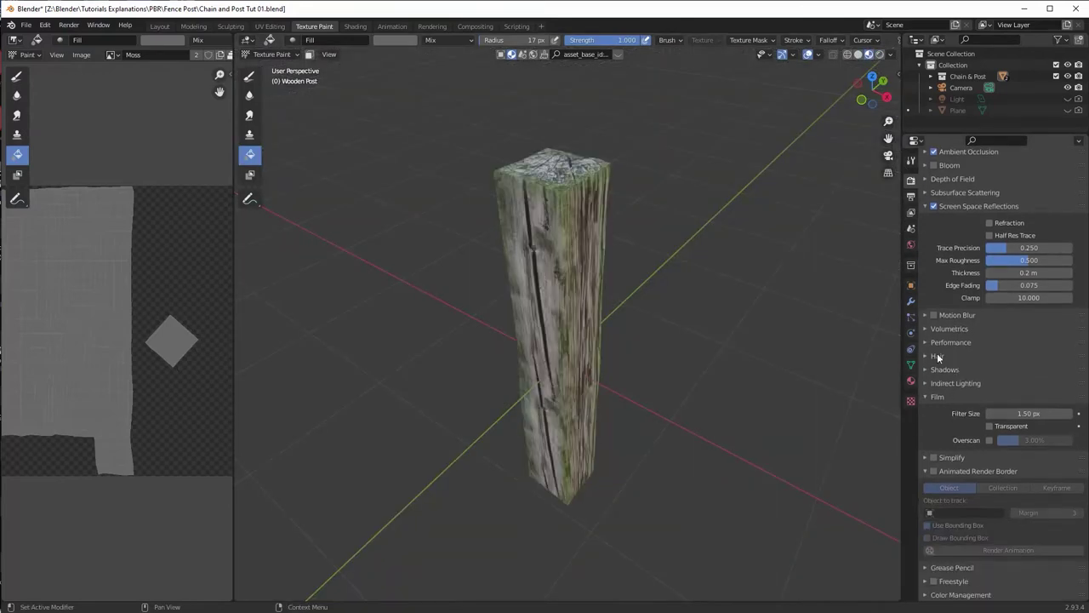
click(912, 161)
scroll(1013, 423, down, 15)
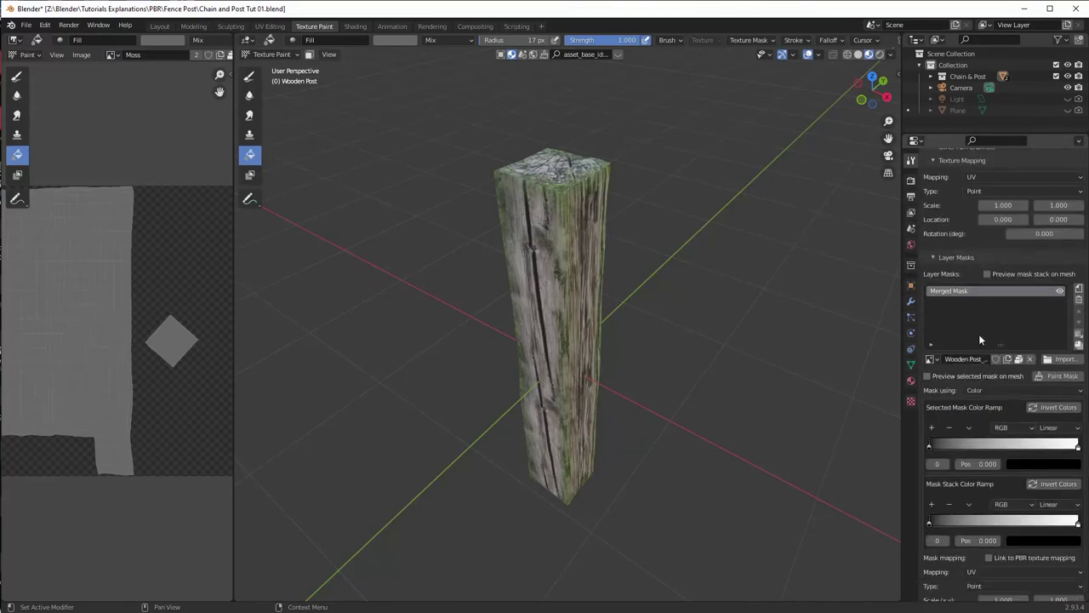
click(927, 376)
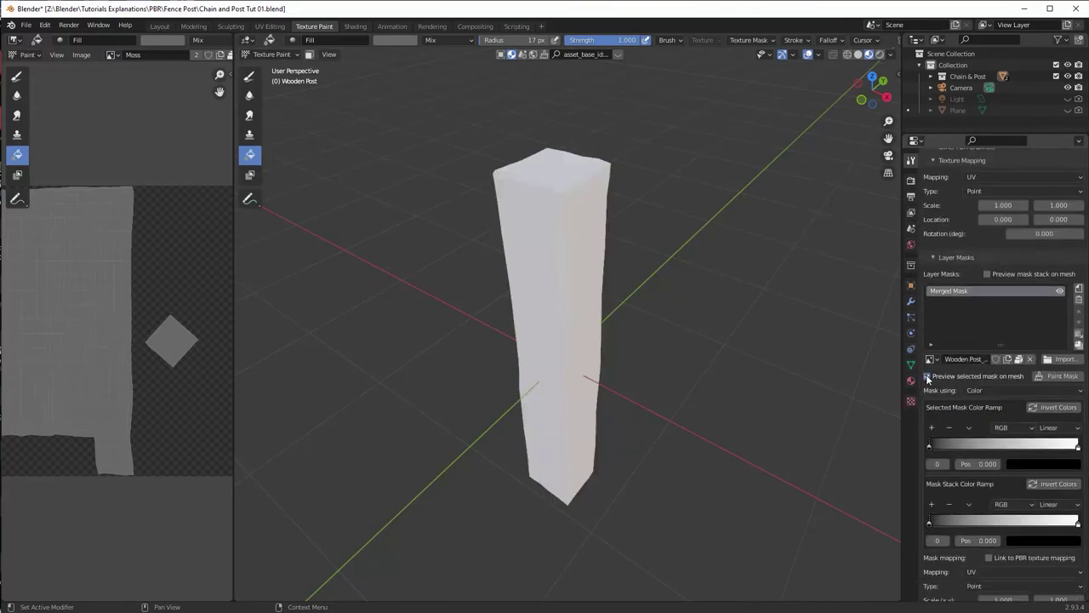
middle_drag(657, 286, 649, 290)
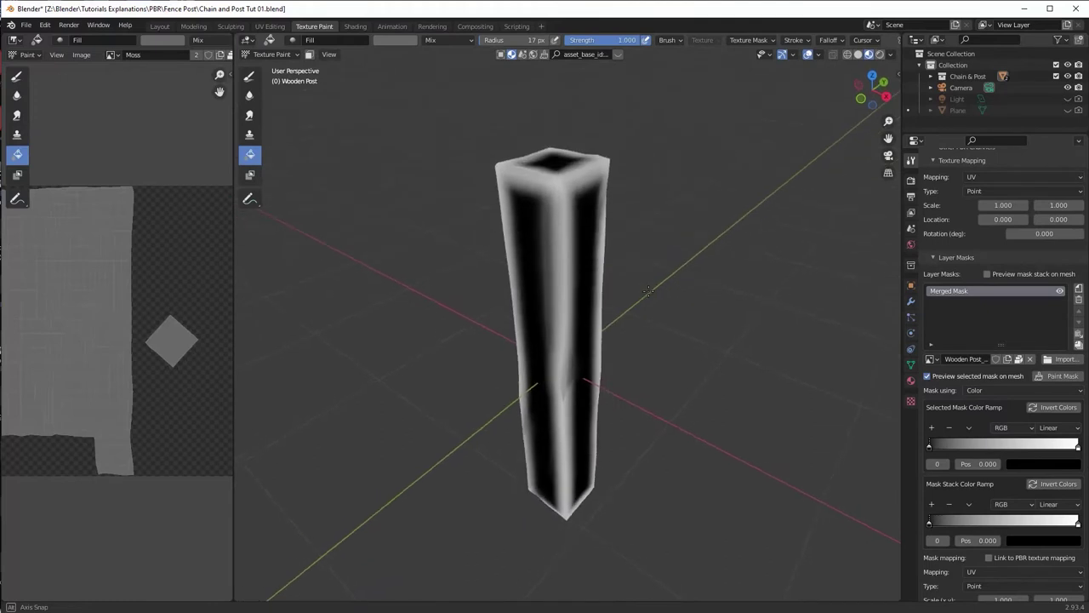
click(927, 375)
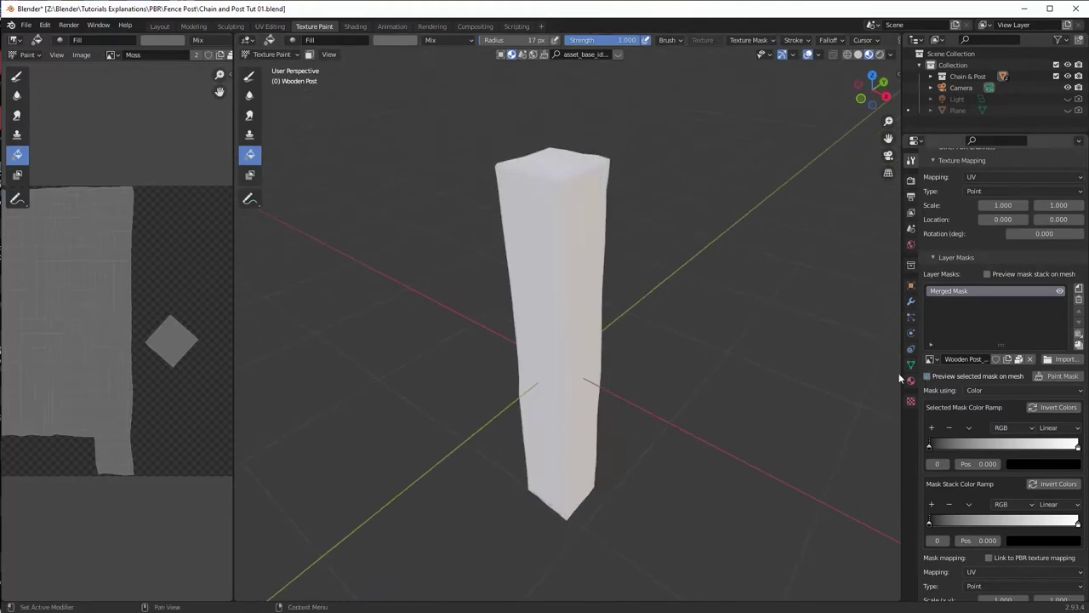
scroll(596, 283, up, 3)
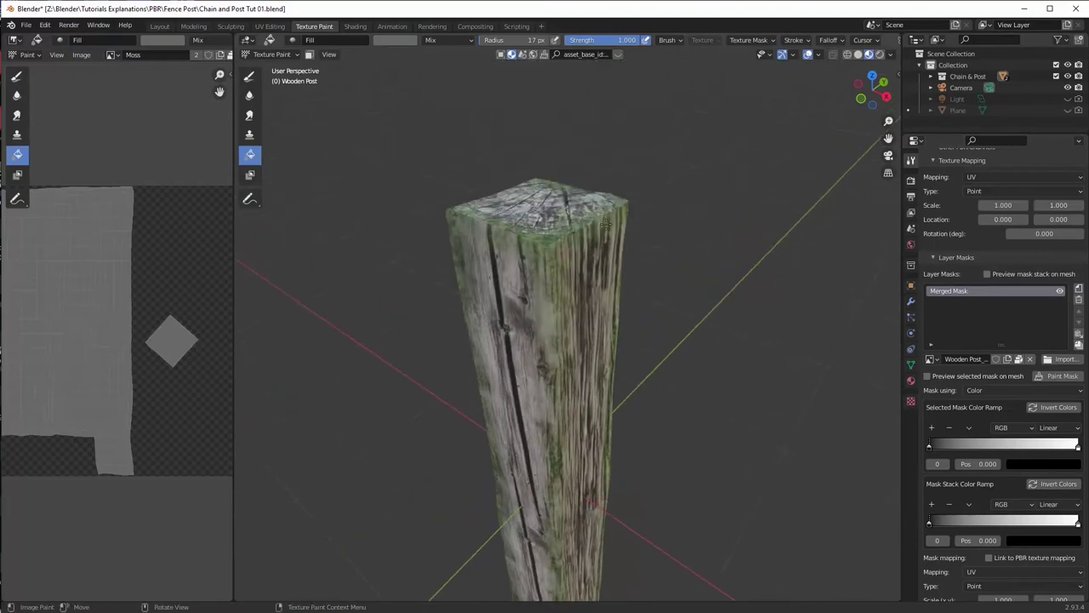
middle_drag(622, 223, 531, 252)
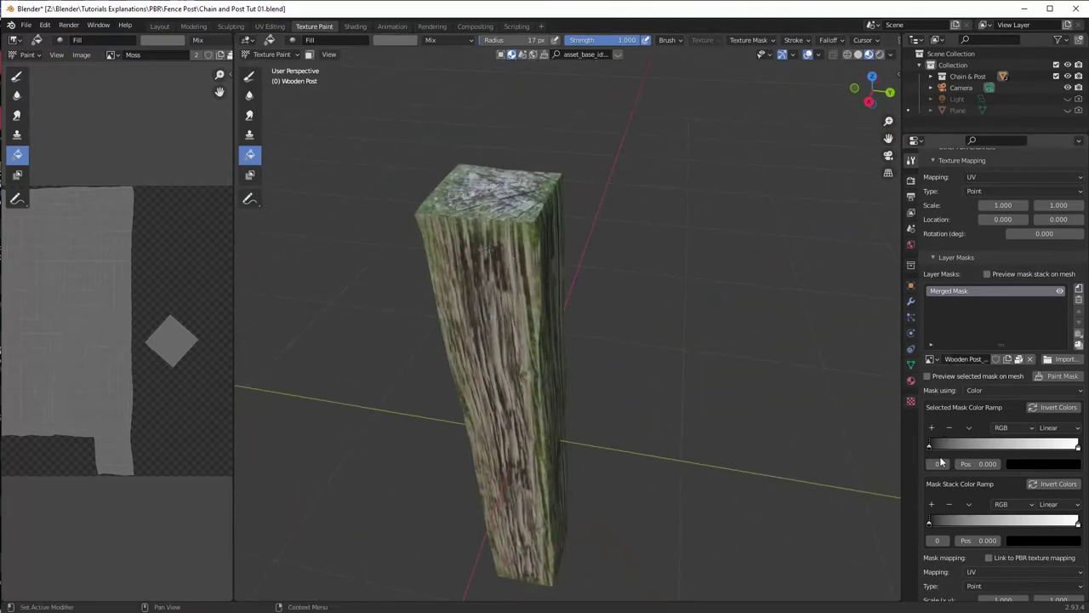
Step: Sharpen the merged mask's color ramp while previewing it on the mesh, with the black stop at 0.153 and the white stop close beside it
click(928, 376)
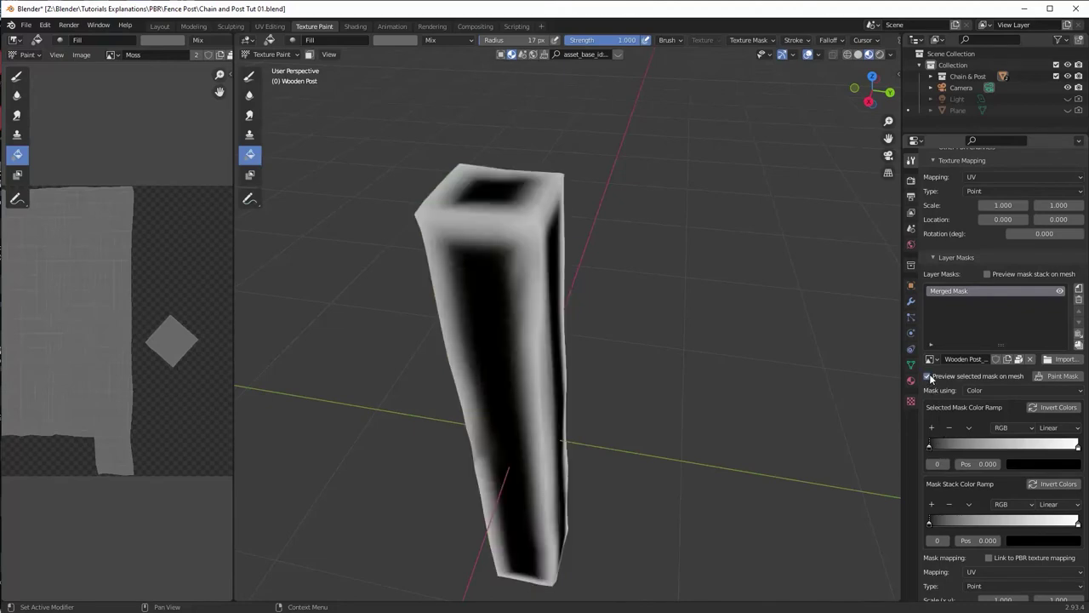
drag(929, 447, 946, 446)
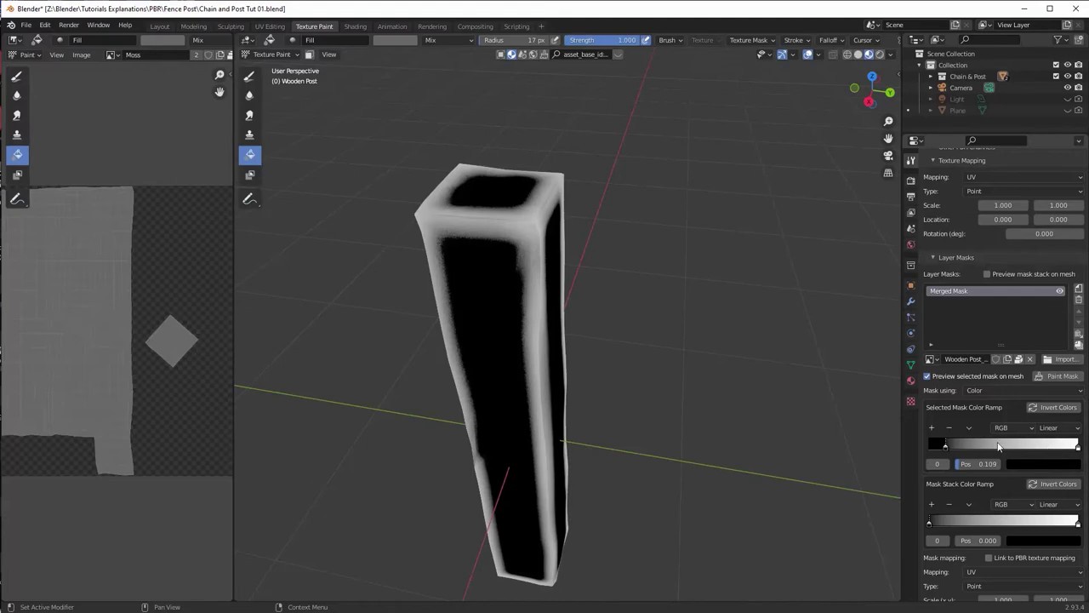
click(1075, 450)
drag(1077, 449, 953, 446)
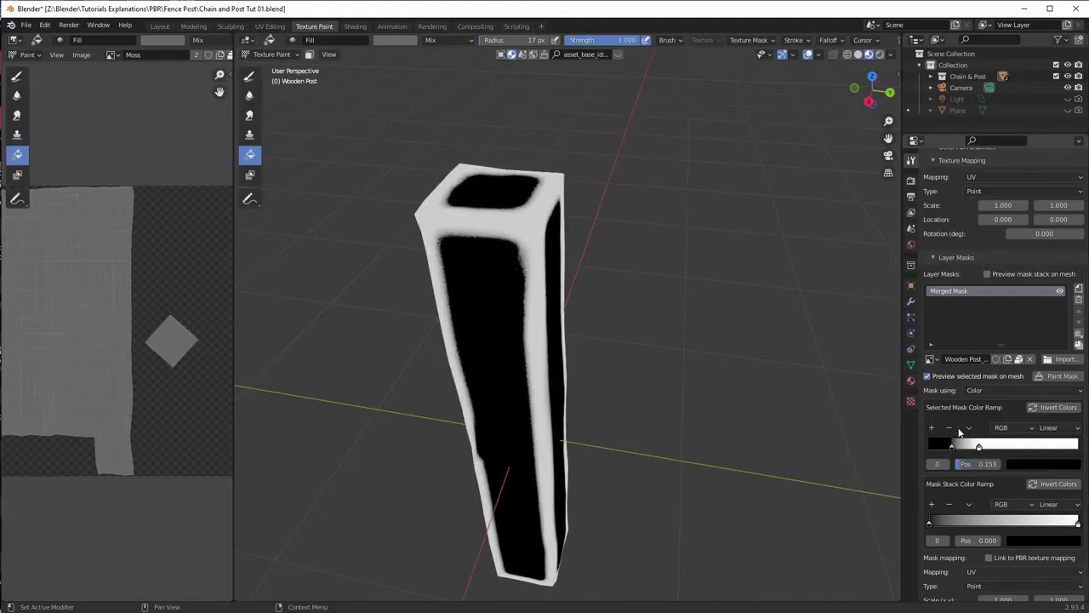
click(928, 375)
Step: Soften the moss edges by setting the merged mask's color ramp to a black stop at 0.000 and a white stop at 0.633
middle_drag(739, 322, 563, 268)
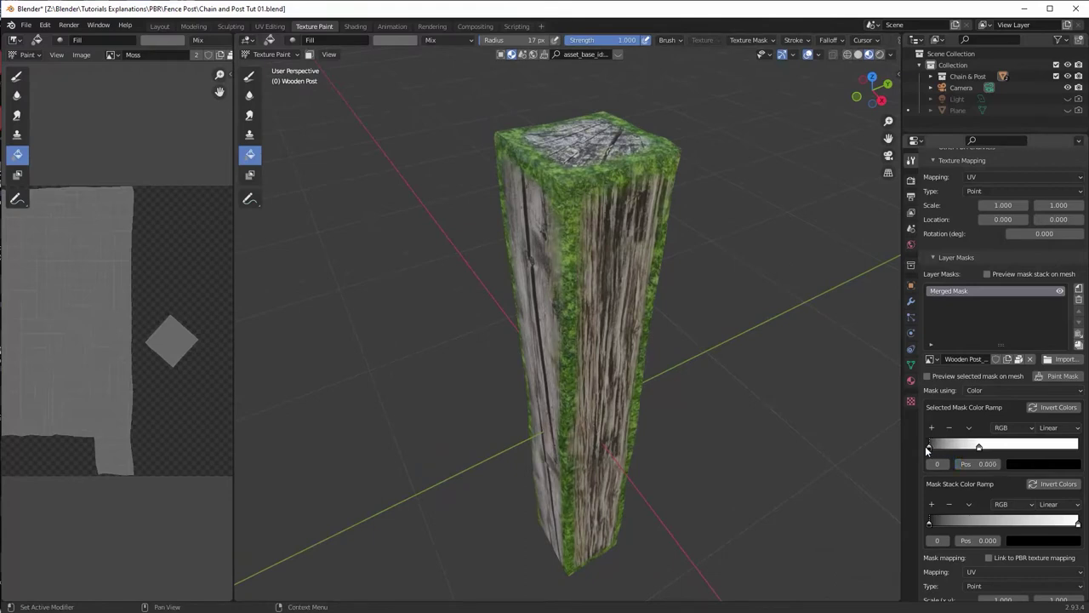
drag(978, 447, 1023, 449)
middle_drag(749, 374, 655, 265)
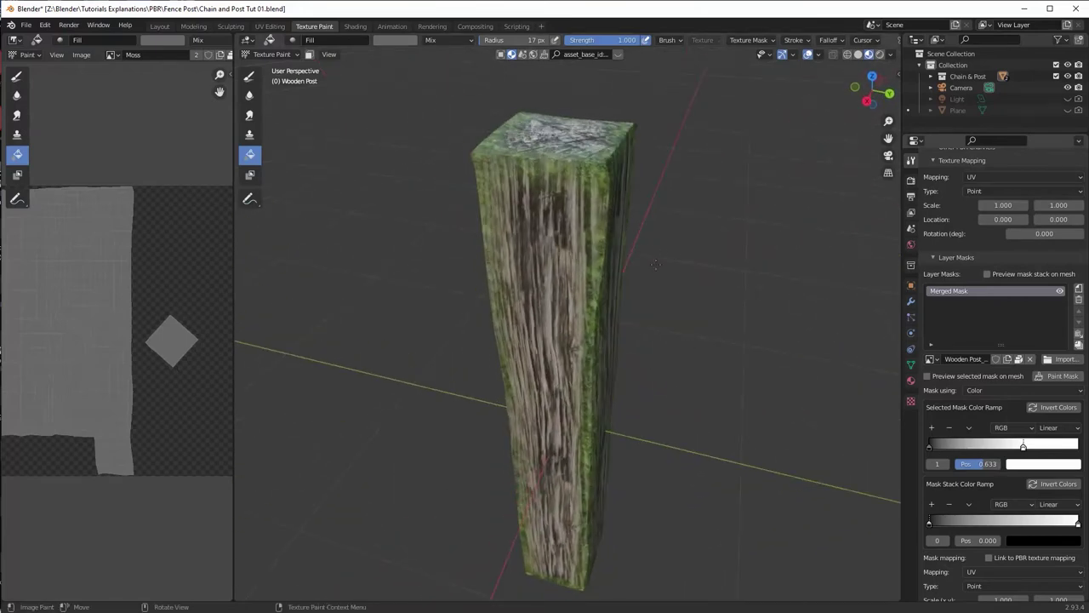
Step: Set the merged mask's white color ramp stop to 0.865 and hide that mask
drag(1025, 449, 1059, 448)
click(1060, 290)
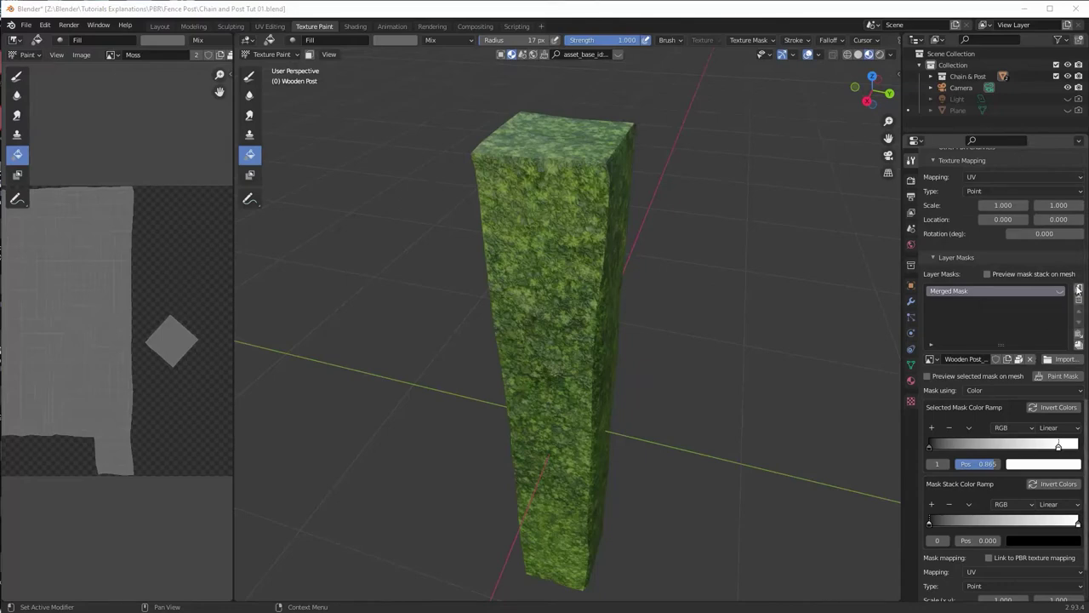
Step: Add a procedural mask to the Moss layer's mask stack
click(1079, 292)
click(1047, 306)
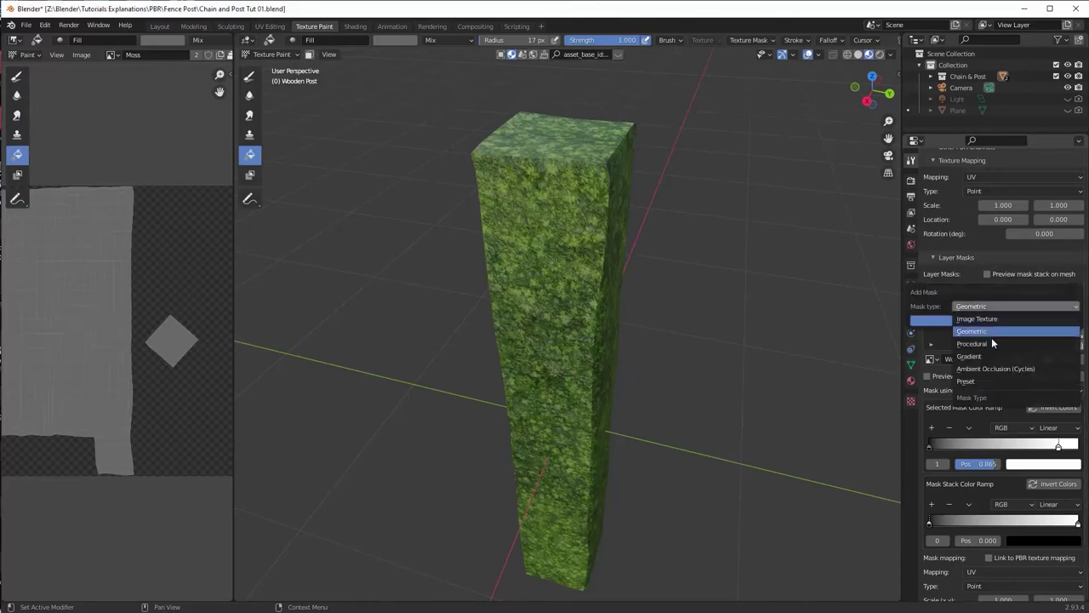
click(990, 341)
click(994, 320)
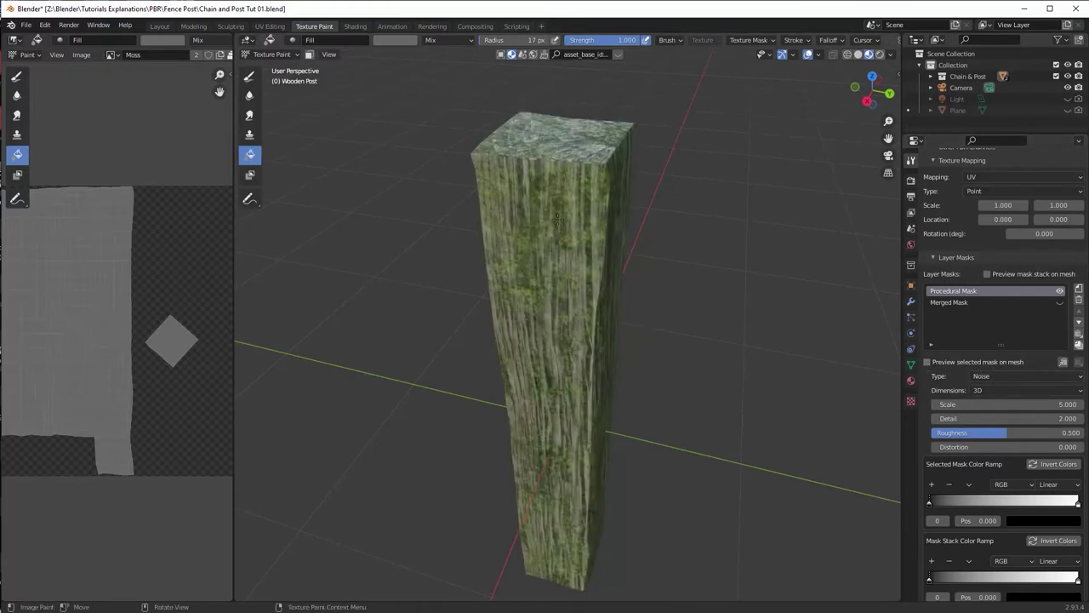
Step: Preview the procedural mask on the mesh and set its color ramp to a black stop at 0.444 and a white stop at 0.691
click(927, 362)
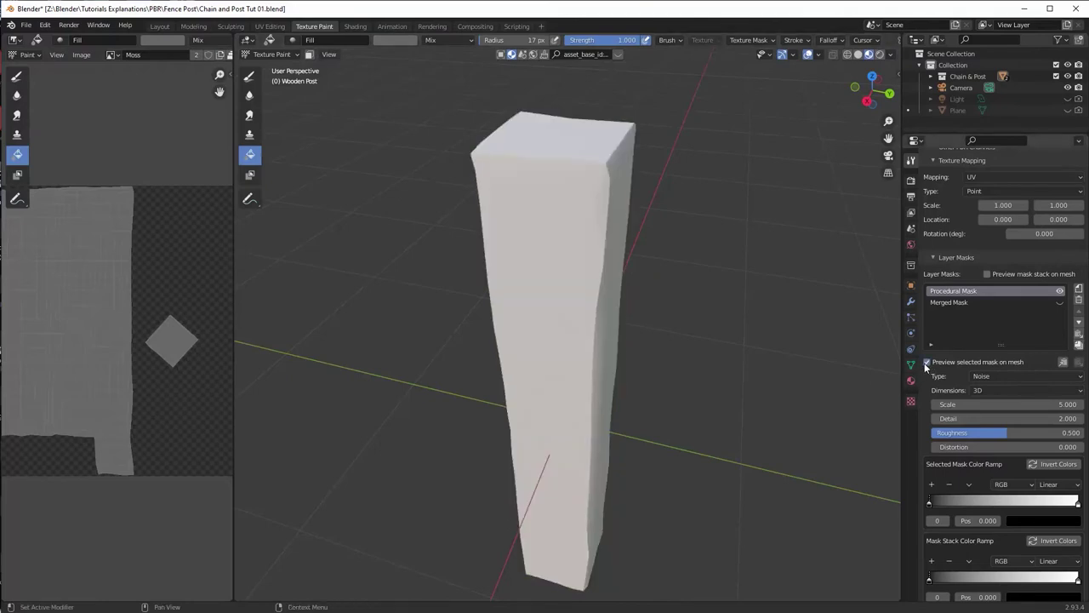
middle_drag(707, 323, 664, 279)
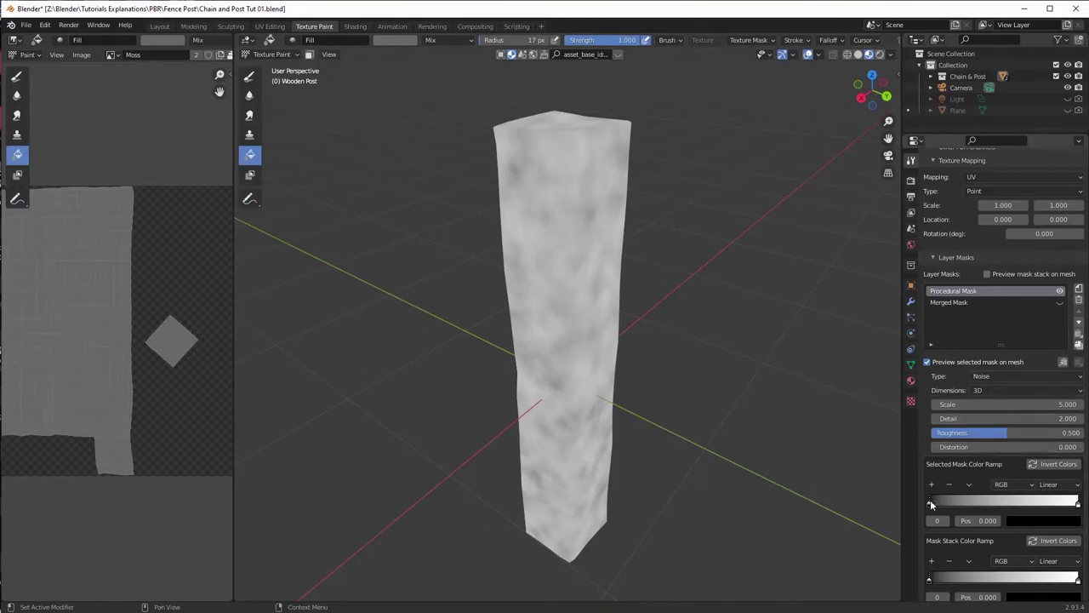
drag(930, 500, 985, 502)
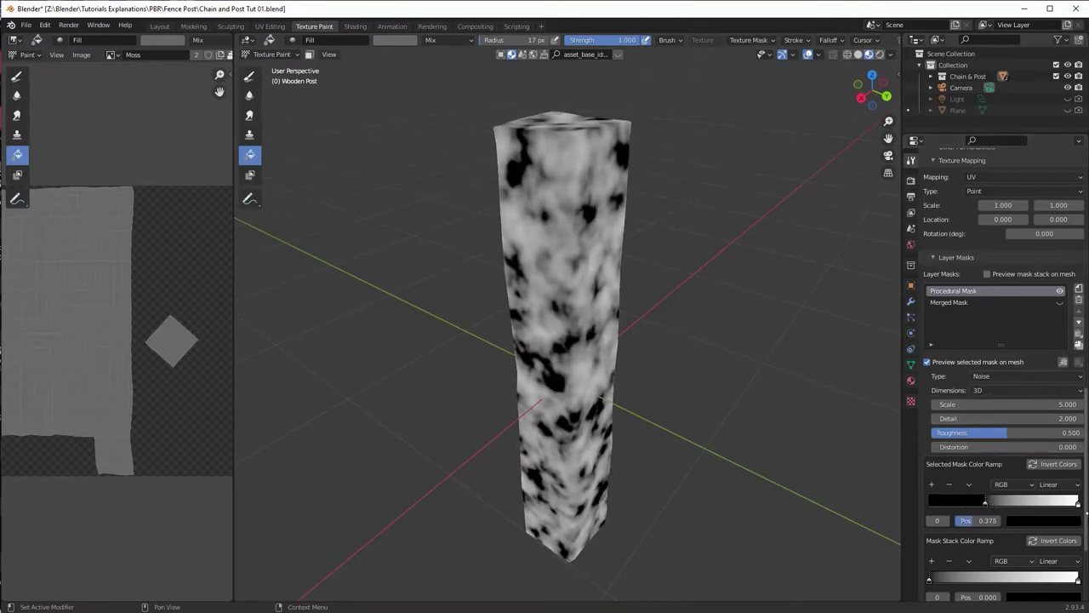
drag(1079, 503, 999, 506)
click(986, 504)
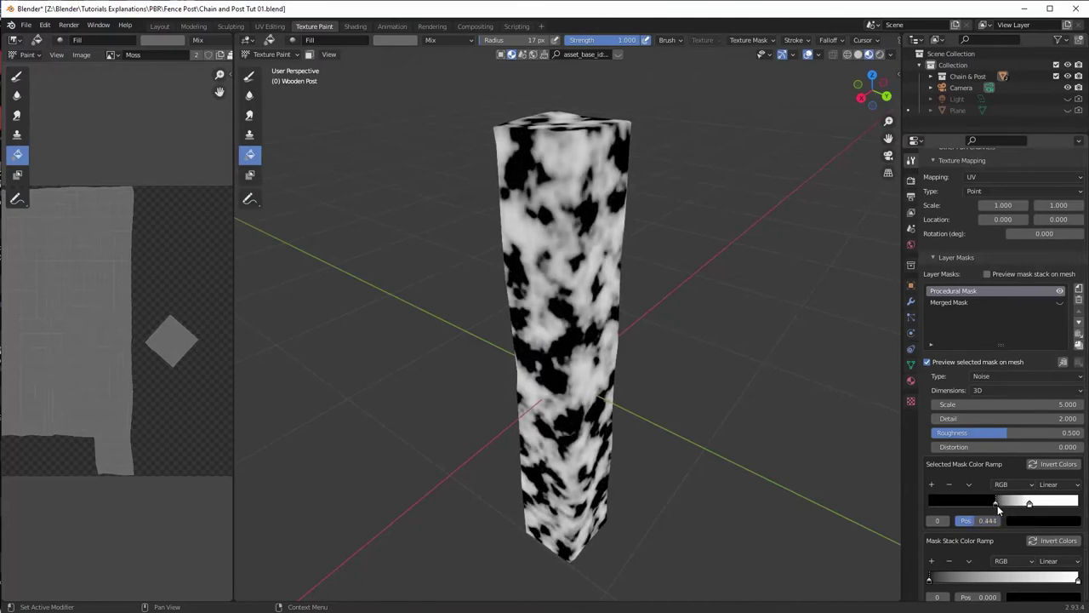
click(1029, 504)
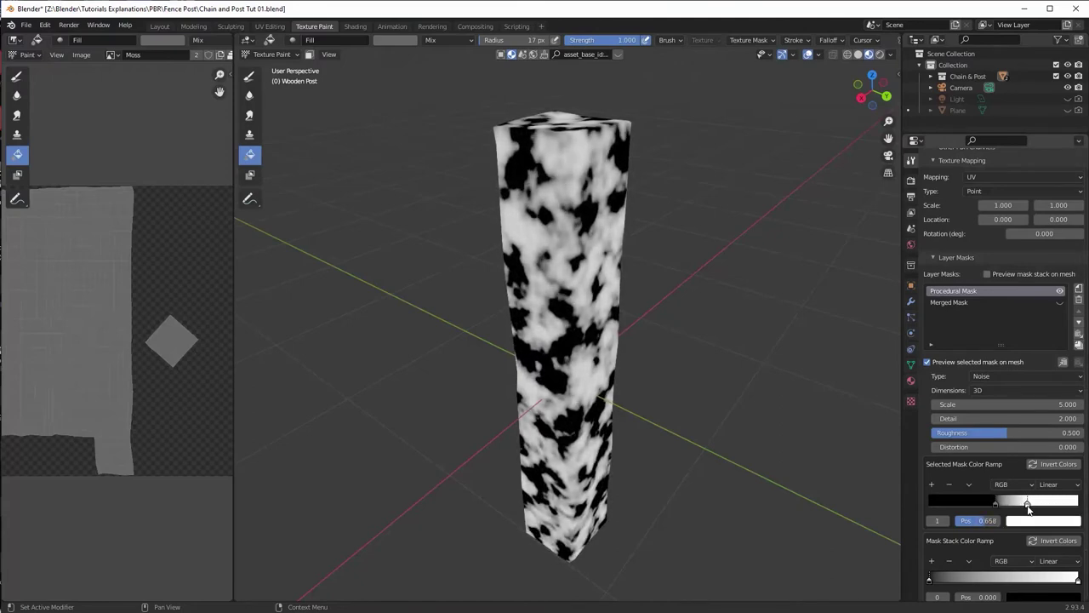
drag(1028, 504, 1032, 502)
Step: Set the procedural noise to scale 15, detail 6.3 and roughness 0.692, and move the mask's black stop to 0.505
drag(970, 404, 1080, 404)
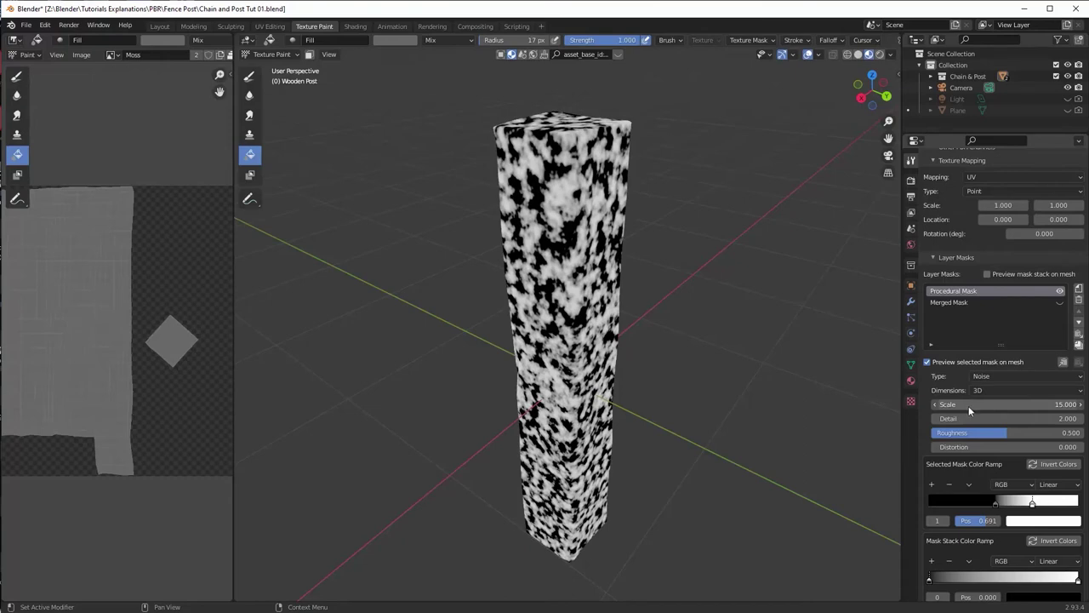
drag(968, 418, 995, 417)
drag(994, 503, 1004, 502)
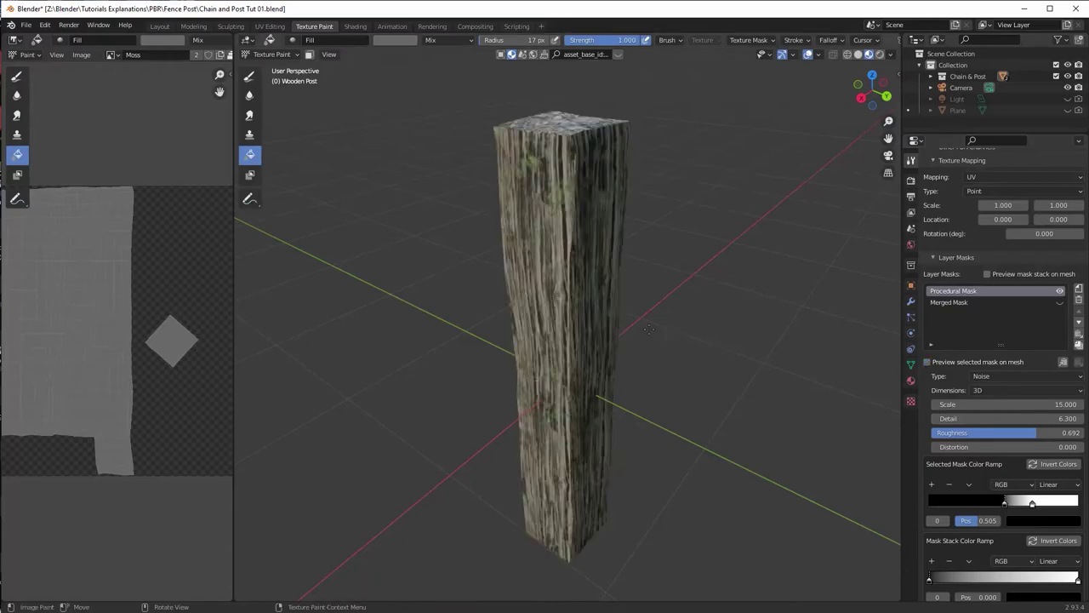
scroll(625, 385, up, 6)
middle_drag(625, 385, 875, 375)
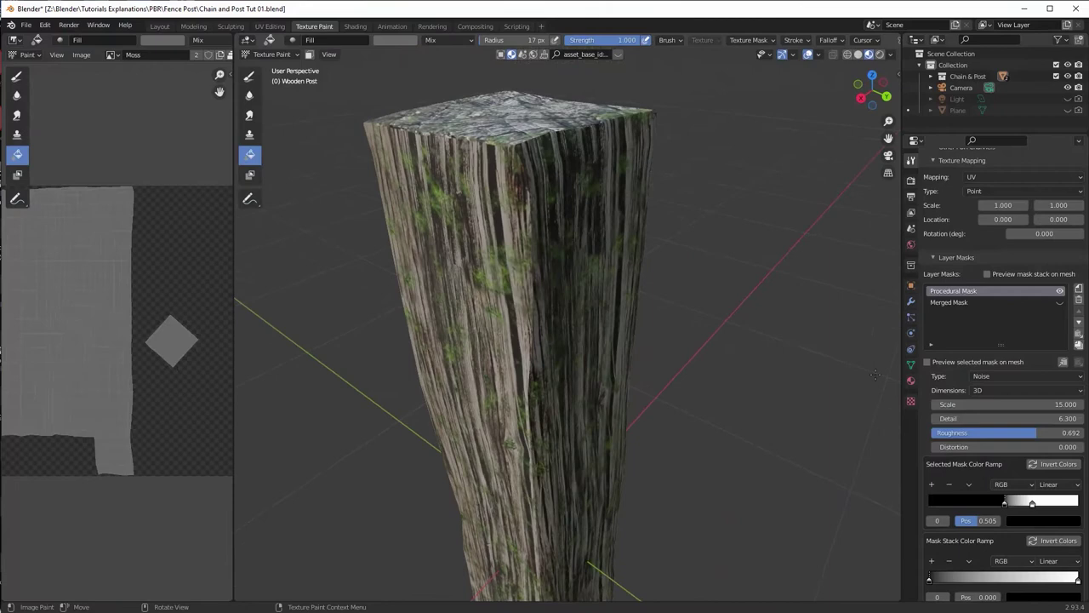
Step: Sharpen the procedural mask's color ramp by placing its stops close together, with the black stop at 0.425, and check the moss on the post
click(927, 362)
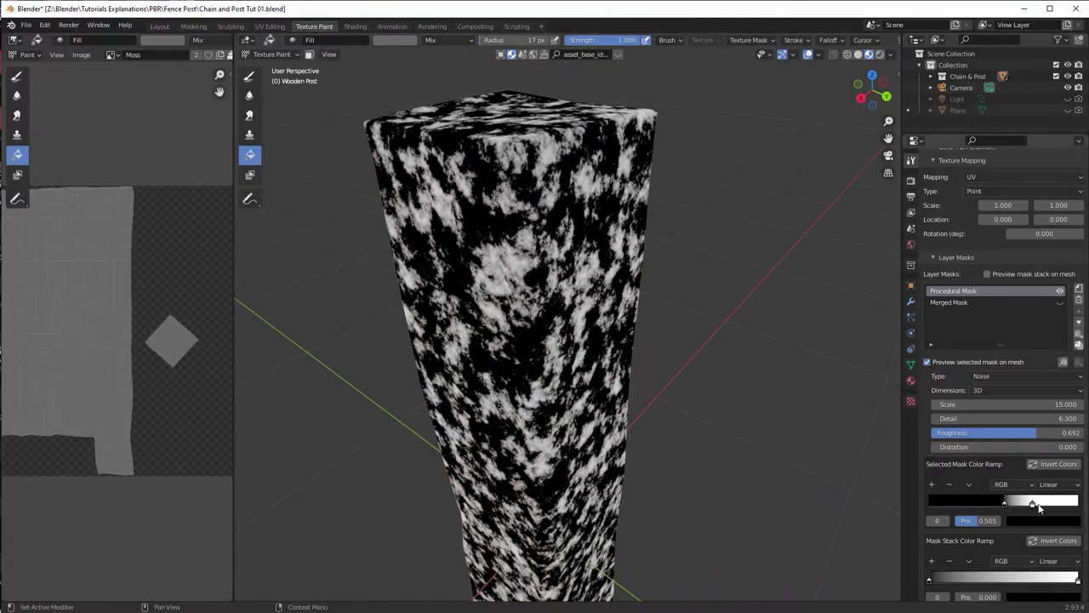
drag(1033, 503, 1006, 506)
click(927, 362)
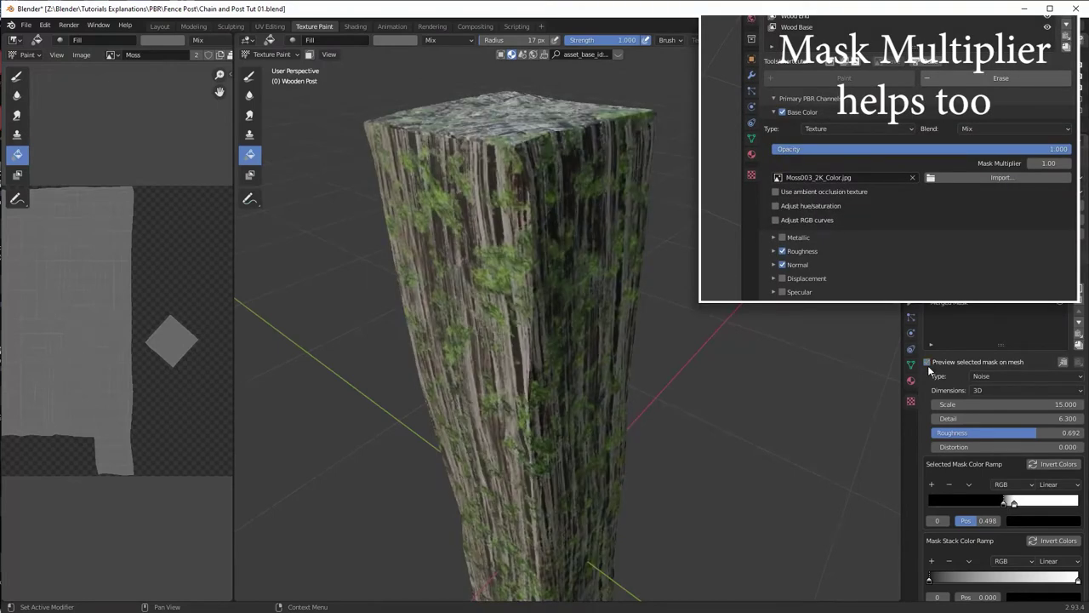
middle_drag(493, 306, 528, 280)
scroll(535, 278, up, 4)
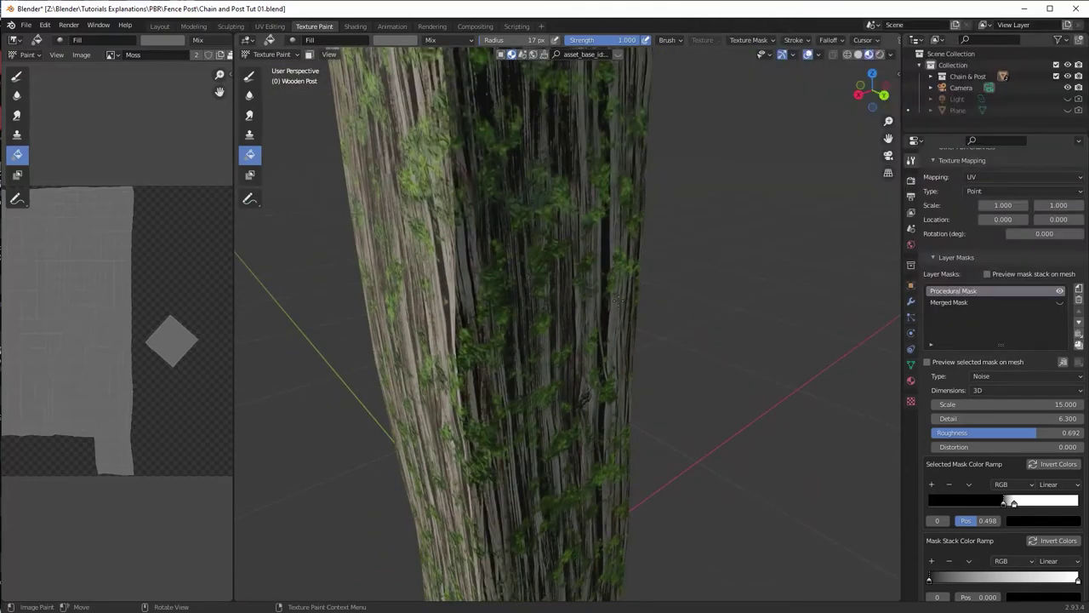
middle_drag(619, 300, 630, 328)
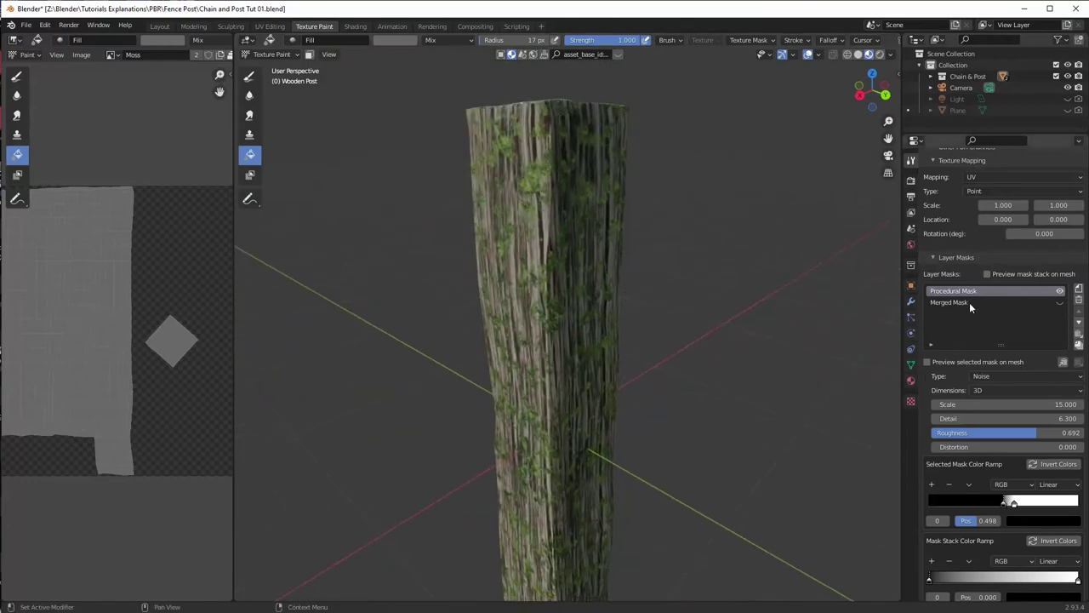
drag(987, 501, 1000, 507)
click(985, 502)
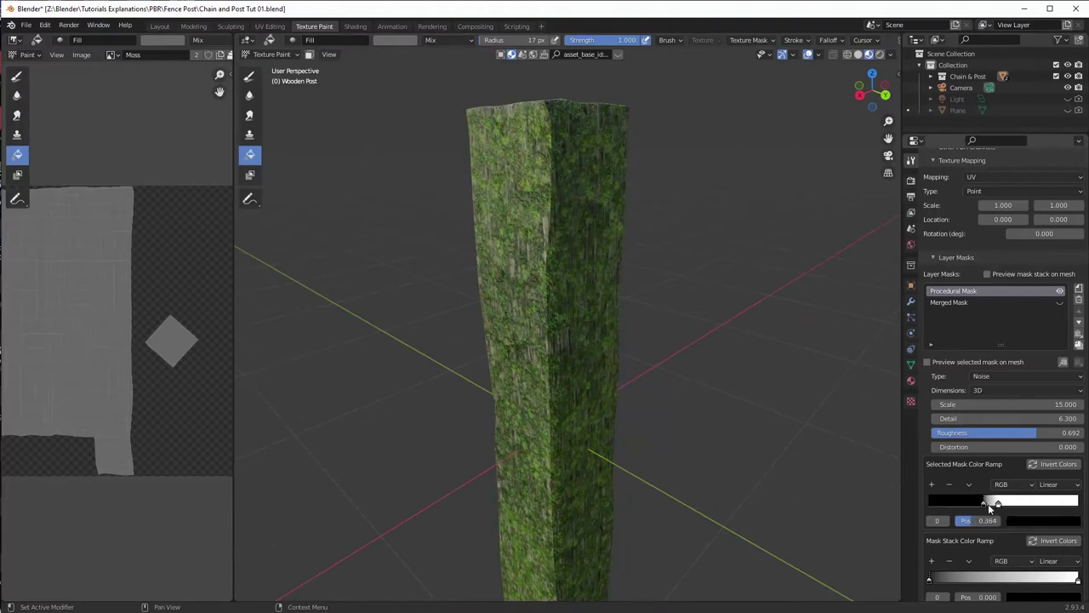
drag(999, 504, 994, 503)
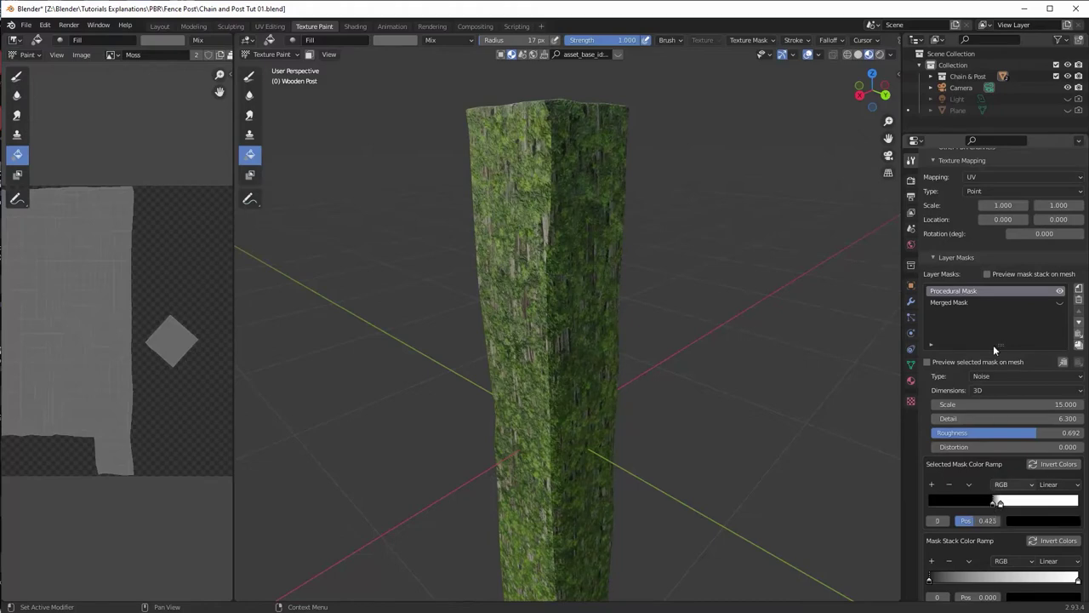
Step: Make the merged mask visible, hide the procedural mask and preview the merged mask on the mesh
click(1060, 304)
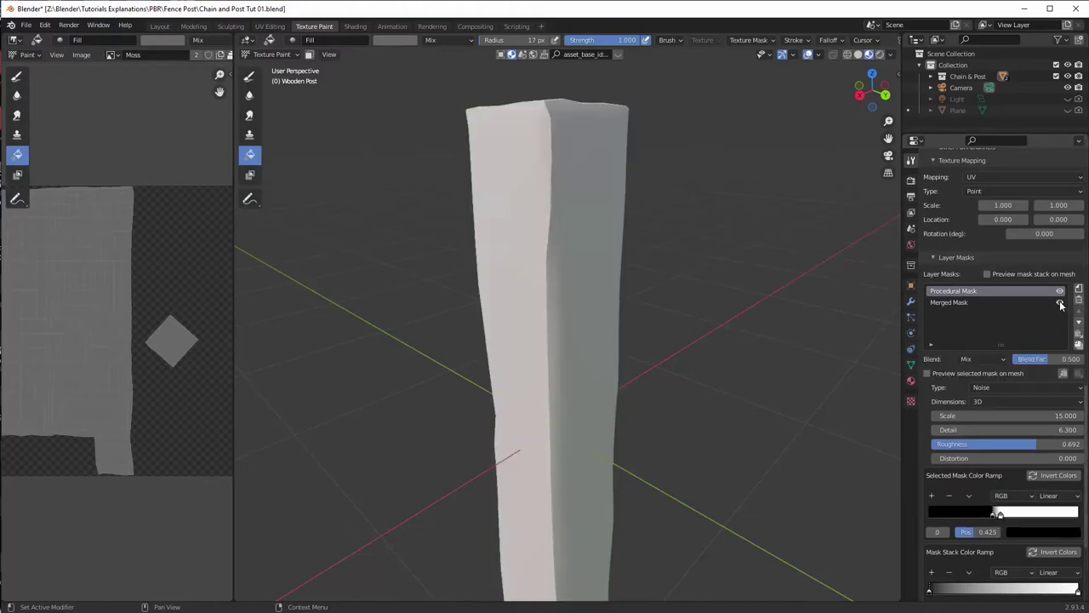
click(953, 302)
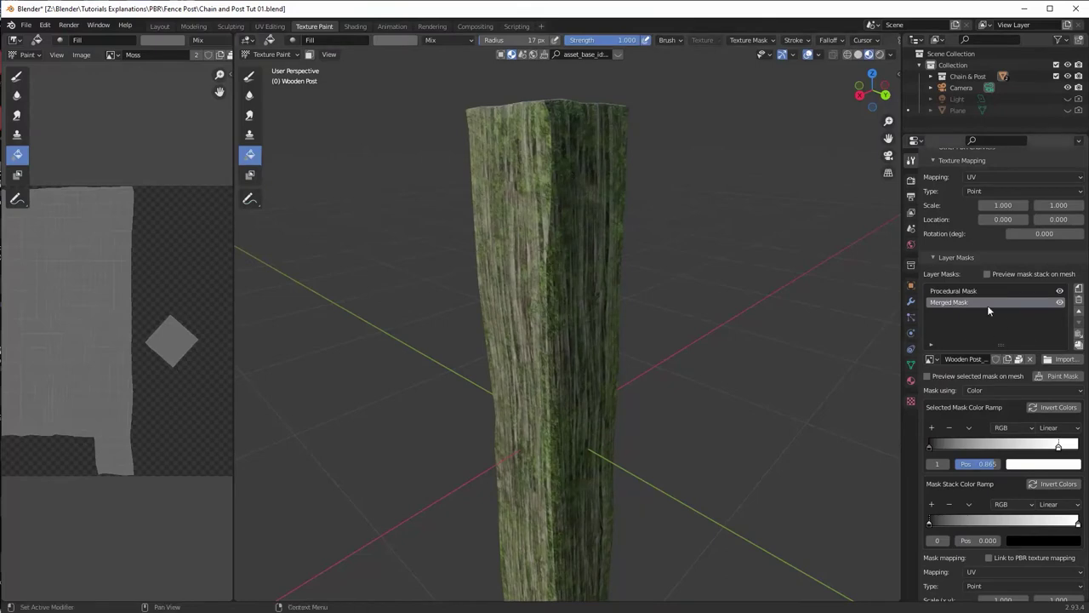
click(1060, 290)
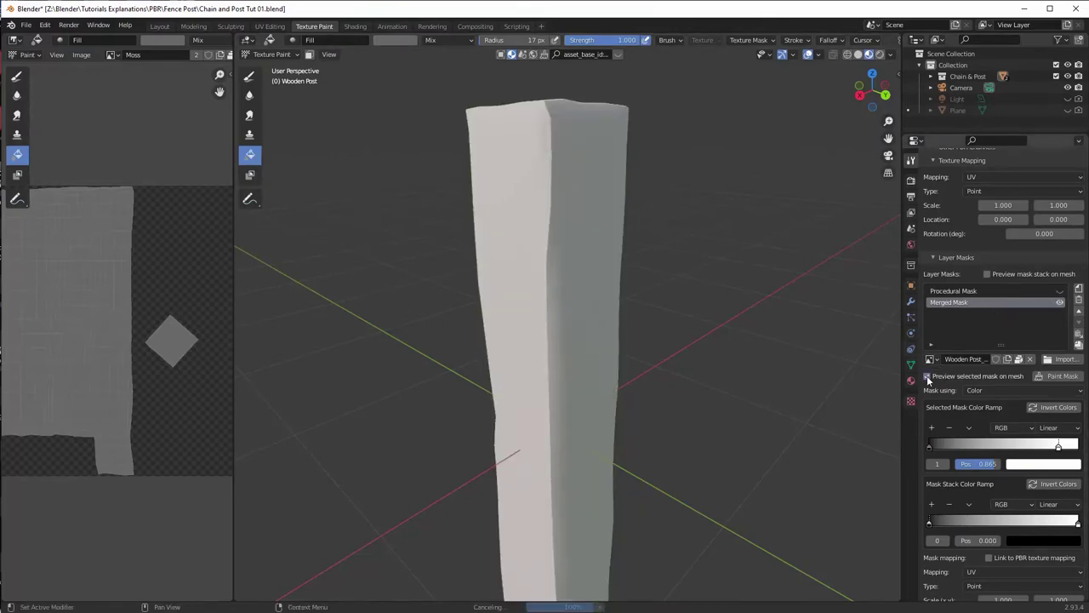
click(927, 376)
middle_drag(689, 345, 732, 340)
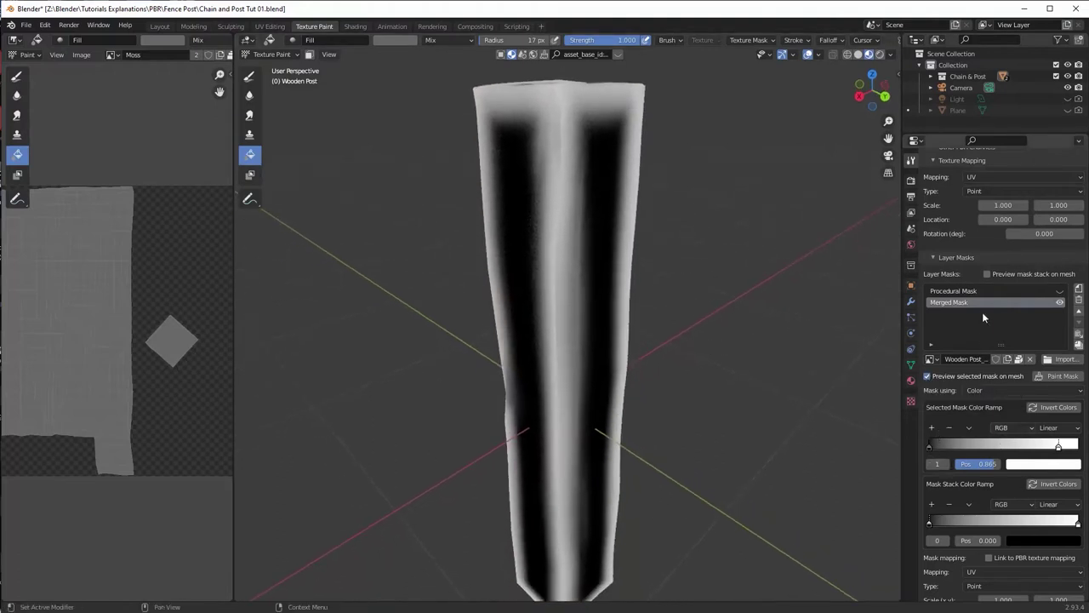
Step: Invert the merged mask's color ramp and place its white stop at 0.062 and its black stop at 0.360
mouse_move(928, 448)
mouse_down()
mouse_move(1068, 448)
mouse_move(947, 449)
mouse_up()
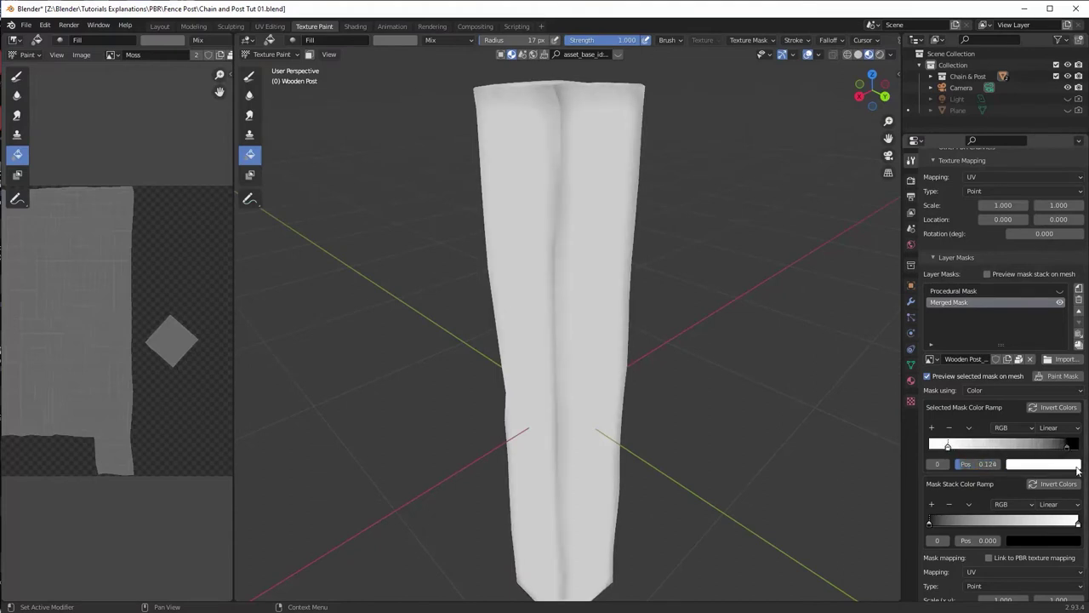
drag(1072, 453, 981, 447)
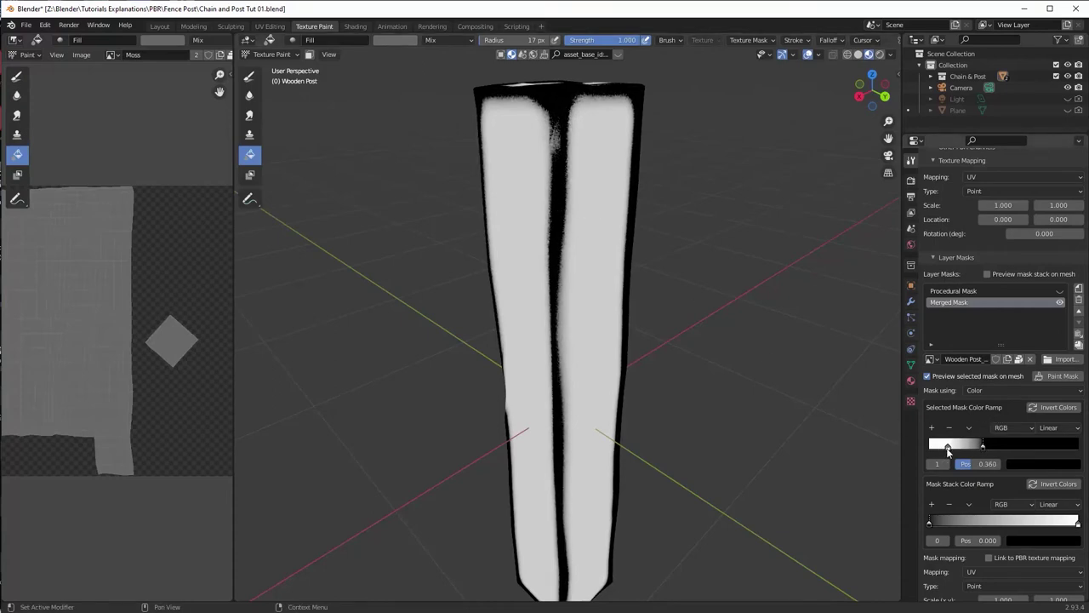
drag(948, 448, 942, 449)
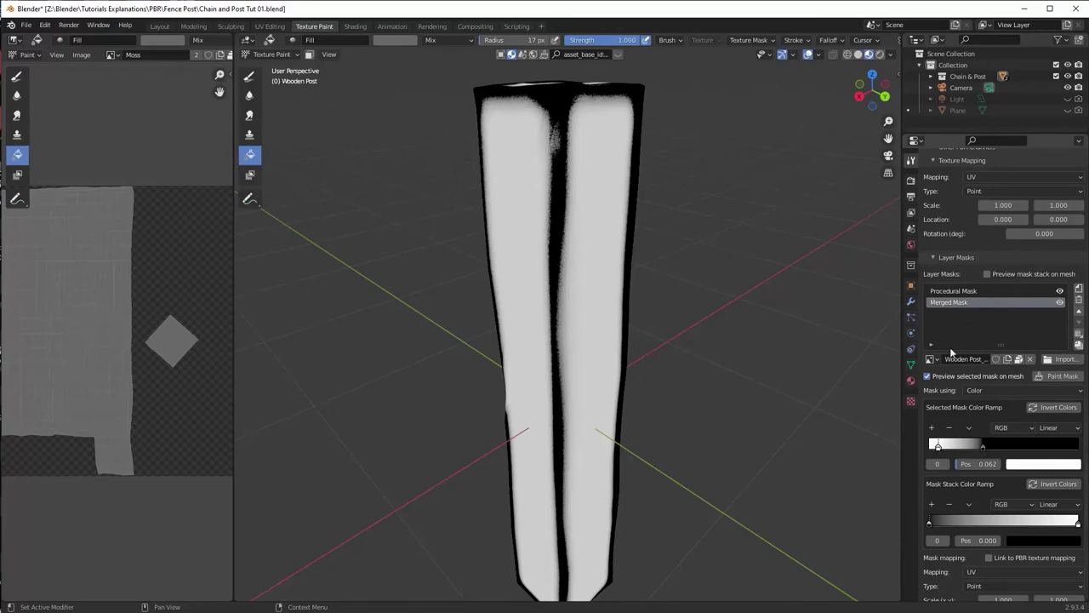
Step: Preview both masks as a stack on the mesh and tighten the mask stack color ramp, with its white stop at 0.760
click(987, 274)
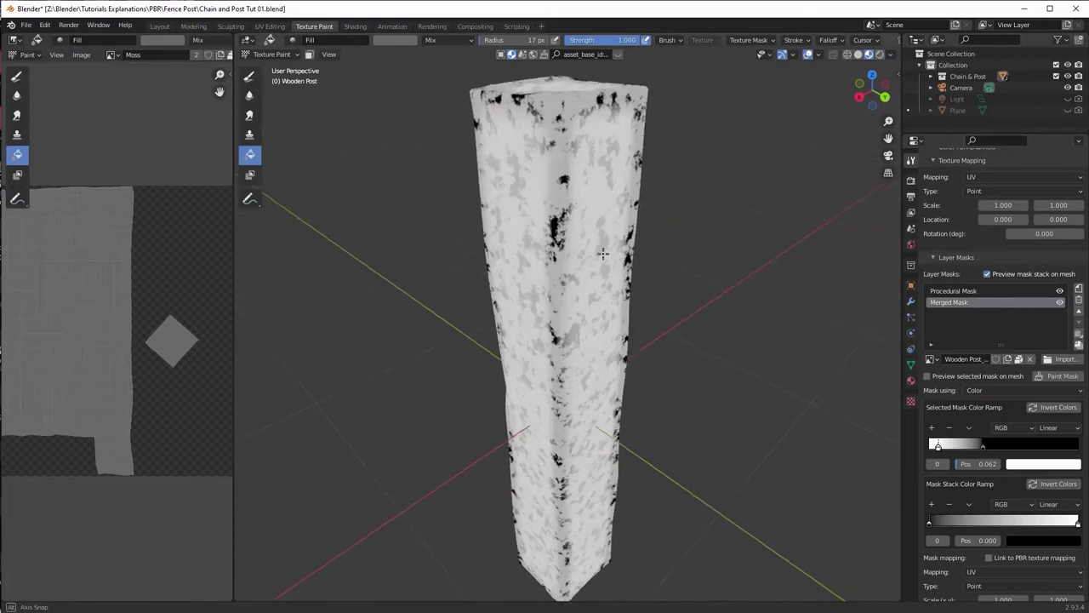
scroll(1005, 480, down, 1)
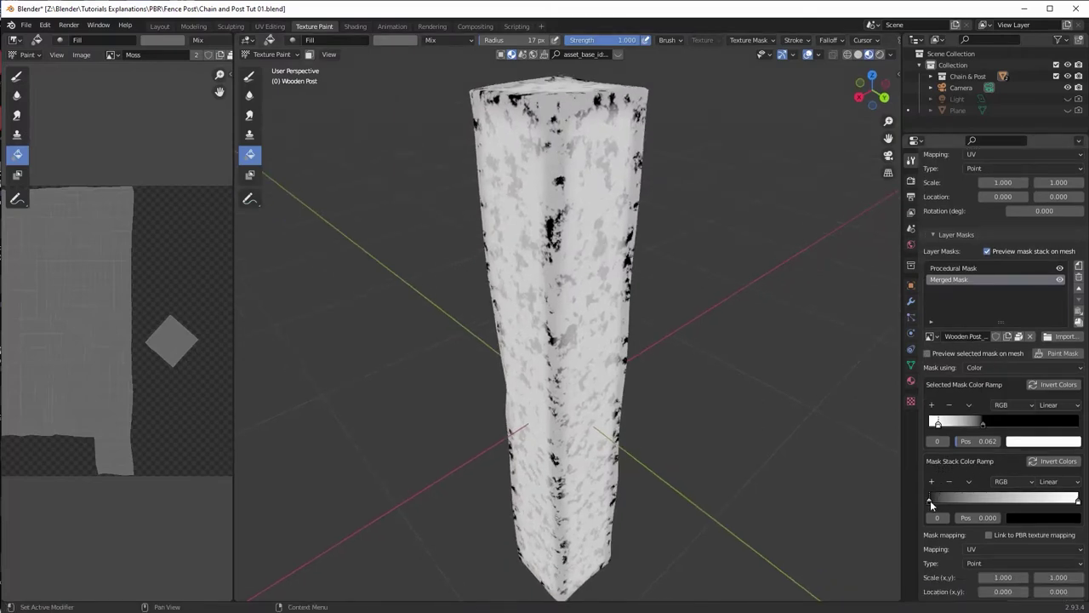
drag(931, 501, 971, 497)
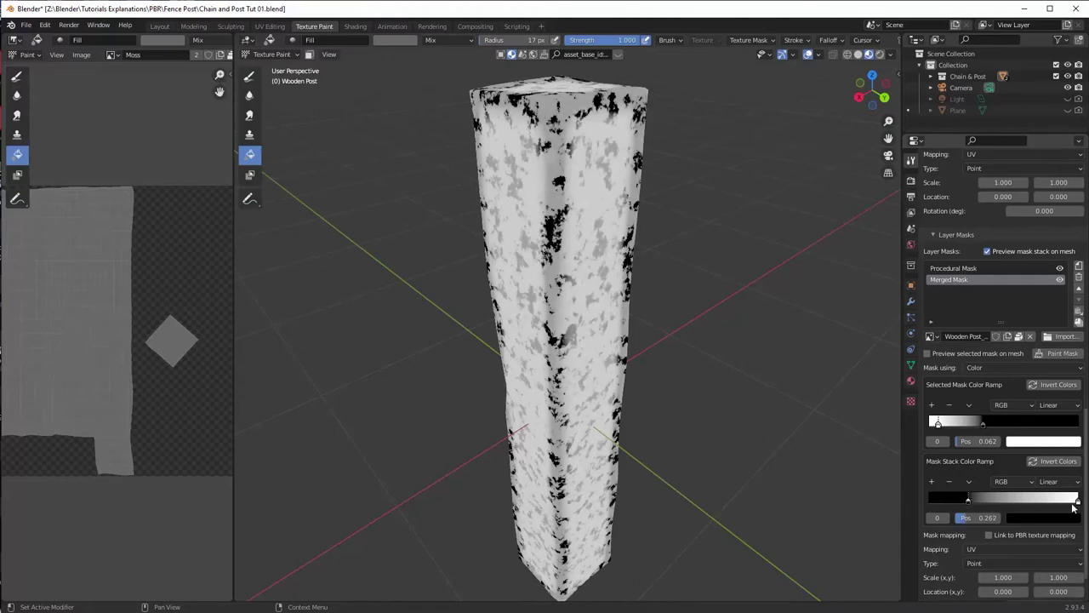
drag(1078, 501, 1031, 501)
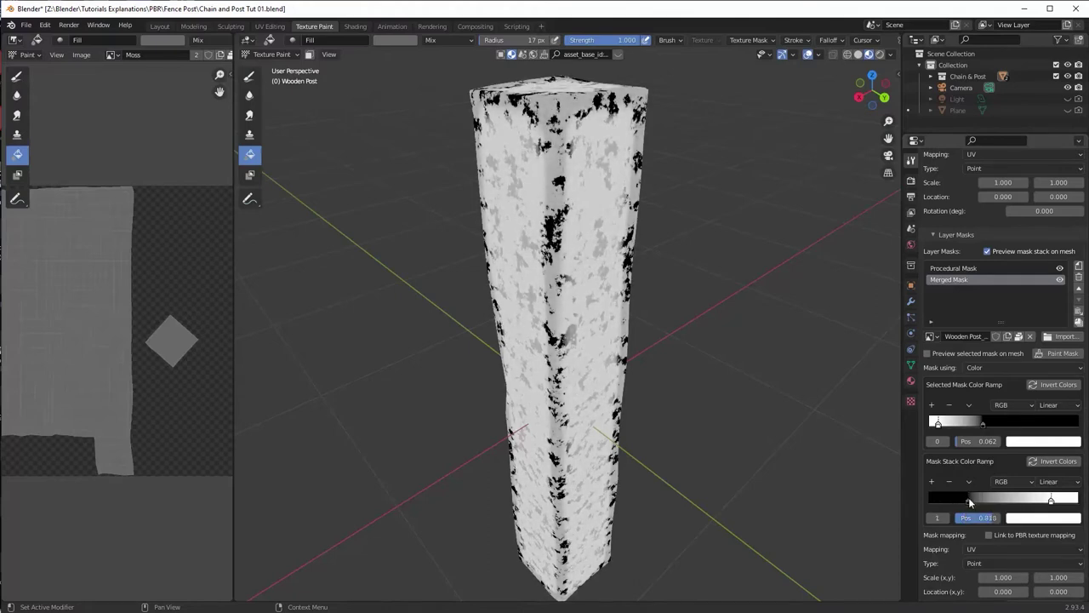
drag(968, 500, 1024, 493)
Step: Set the procedural mask's white stop to 0.640 and rename the merged mask as Edge Wear
click(970, 270)
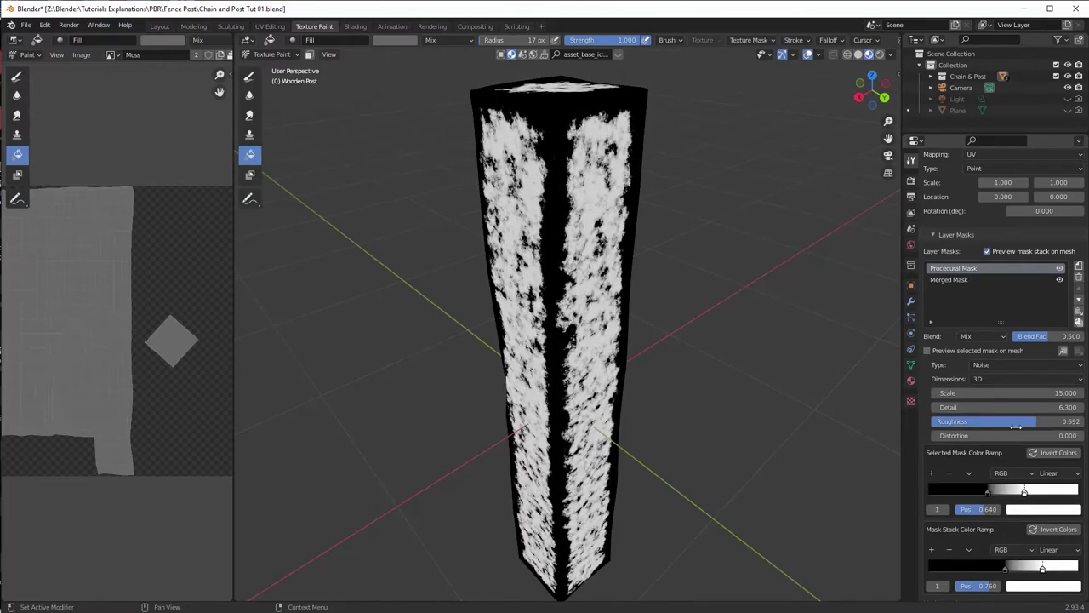
click(970, 277)
double_click(969, 279)
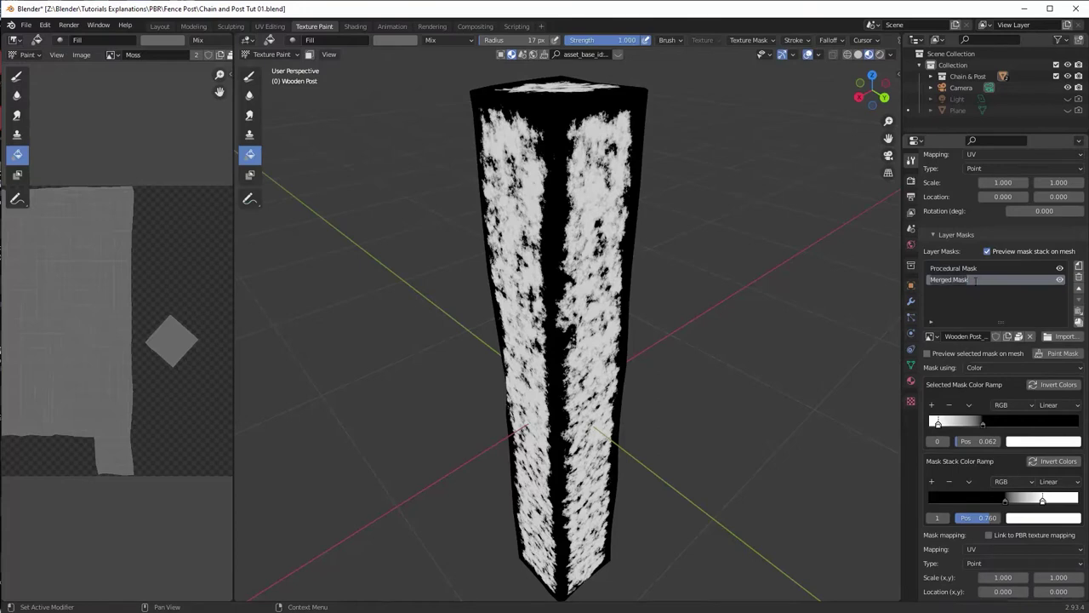
text(Edge We)
key(Return)
Step: Move the Edge Wear mask's black stop to 0.720 and the mask stack ramp's white stop to 0.709
drag(986, 425, 1042, 433)
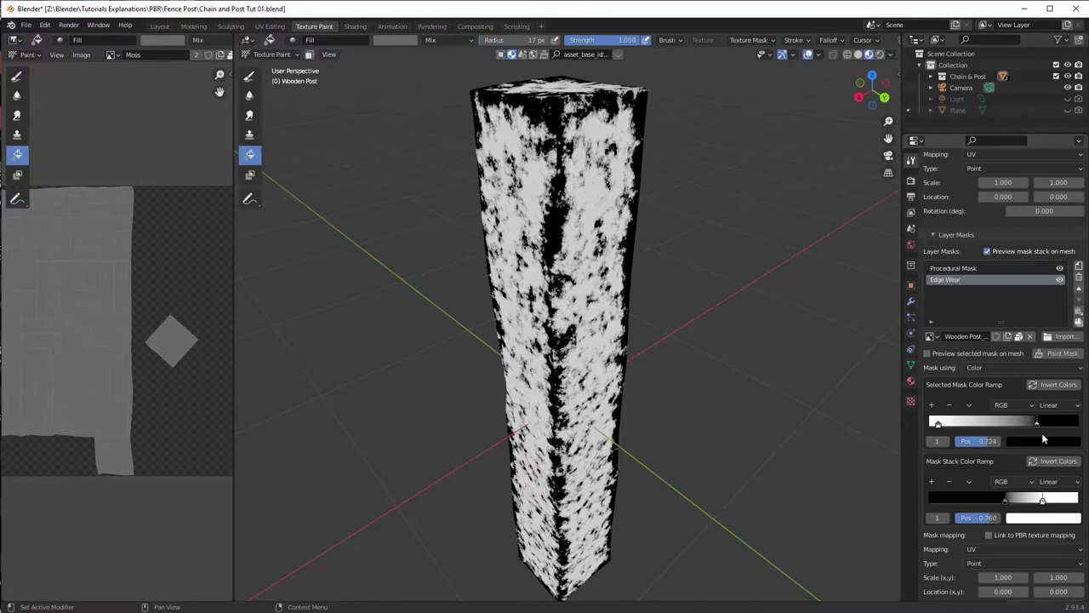
middle_drag(890, 358, 858, 355)
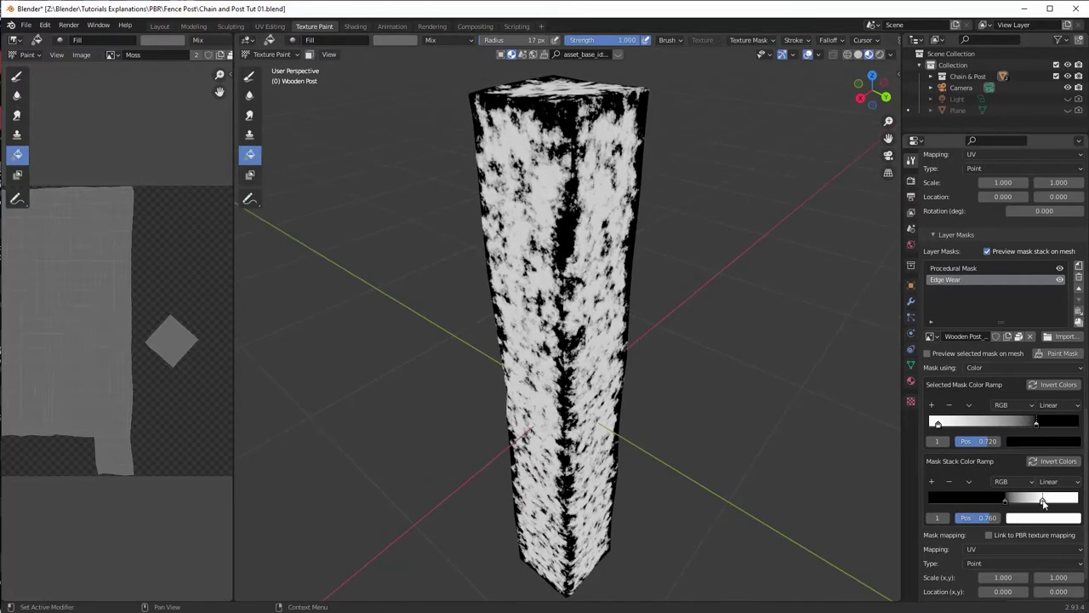
drag(1044, 503, 1035, 502)
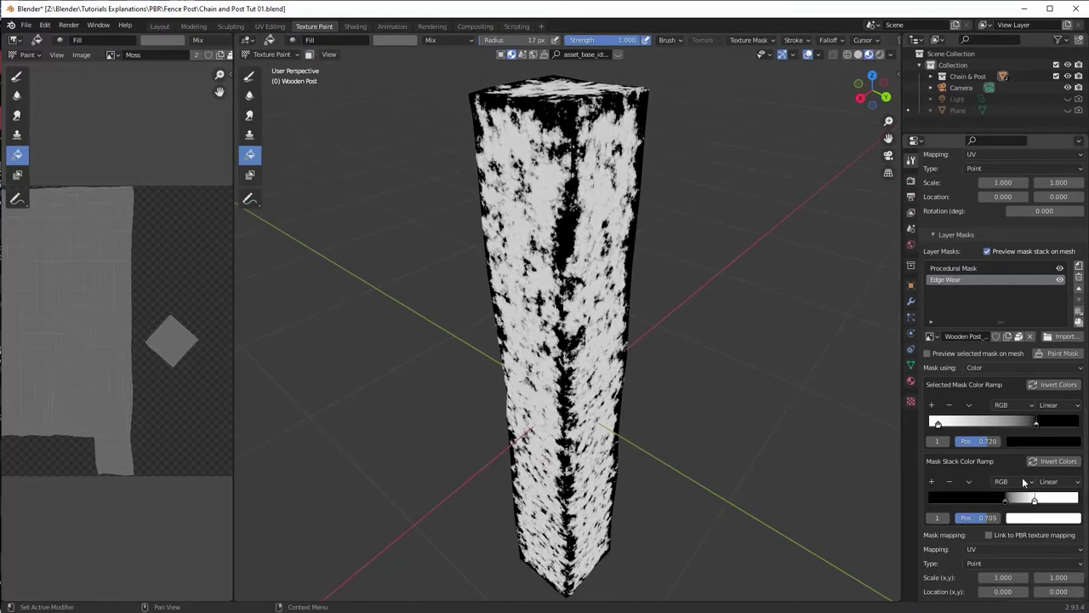
Step: Turn off the mask stack preview and examine the moss patches on the post's faces up close
click(988, 252)
middle_drag(807, 256, 545, 281)
scroll(653, 375, up, 4)
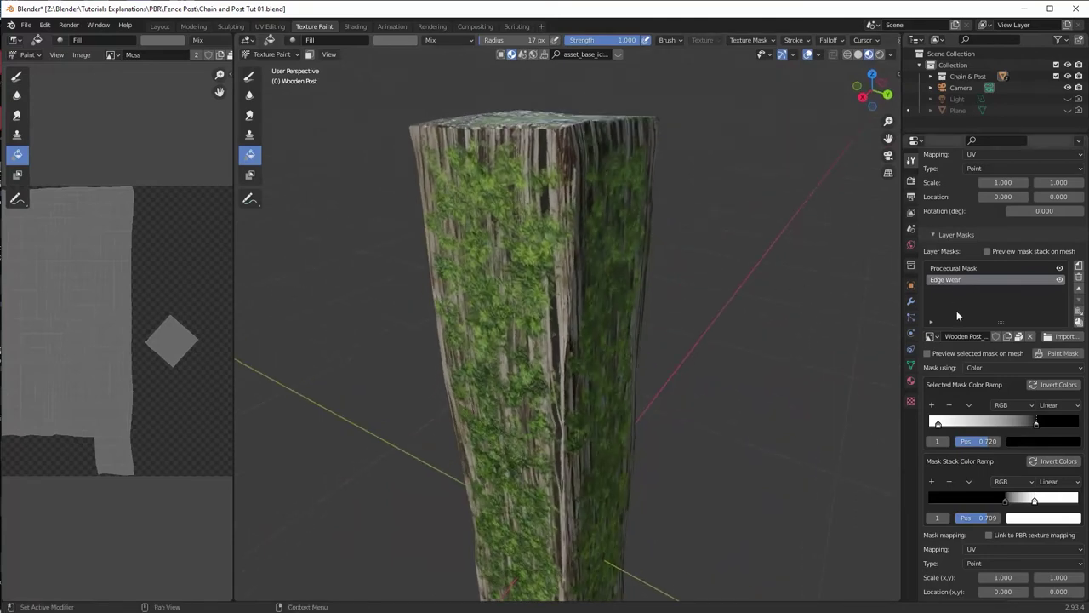
scroll(953, 321, up, 8)
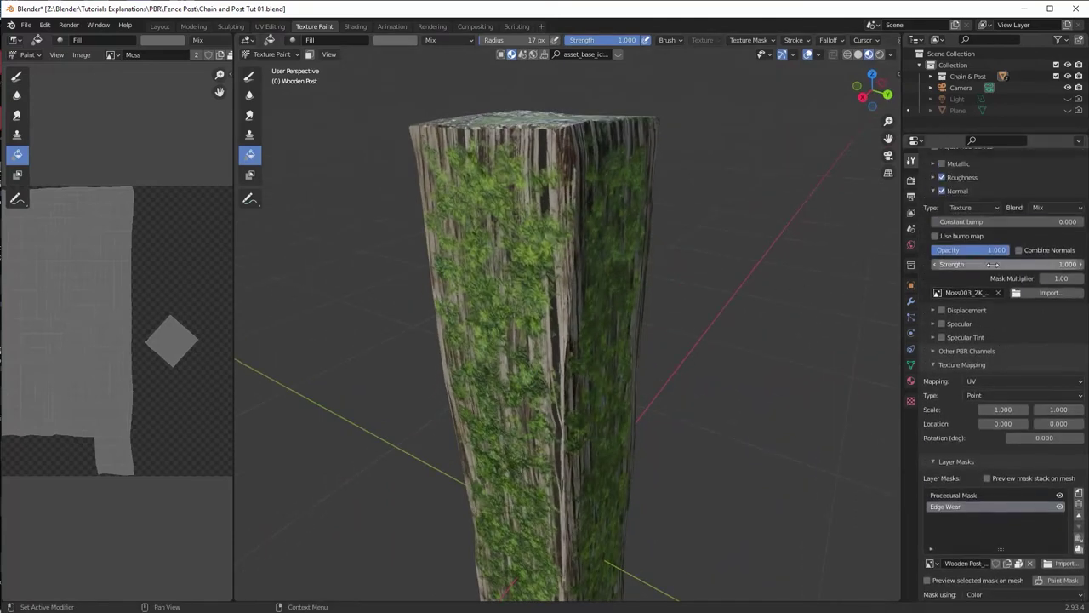
Step: Set the Moss layer's texture mapping scale to 2 on both axes
scroll(962, 222, up, 7)
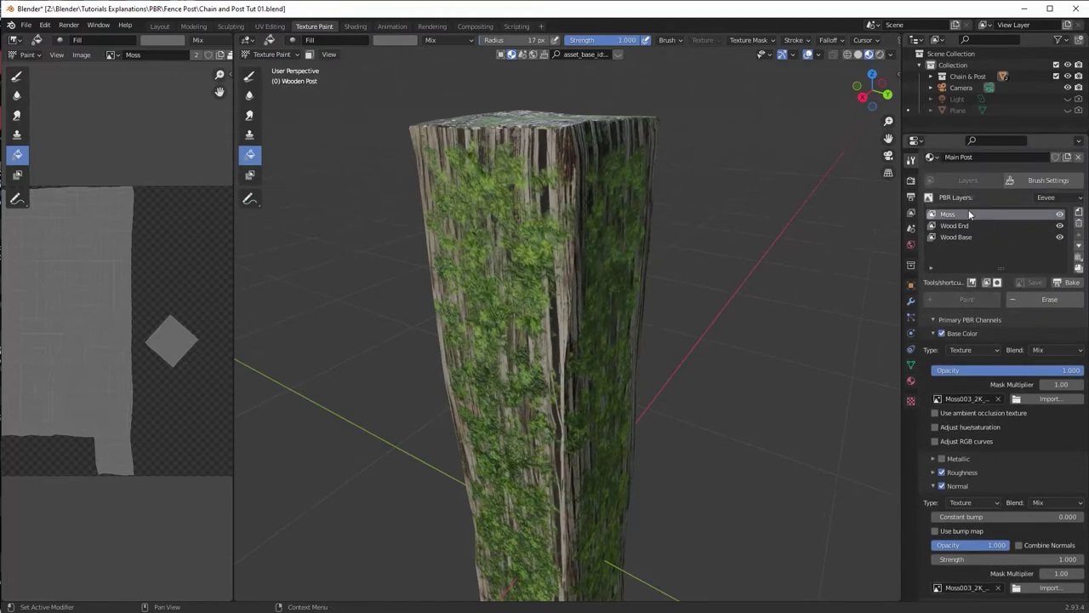
scroll(991, 424, down, 5)
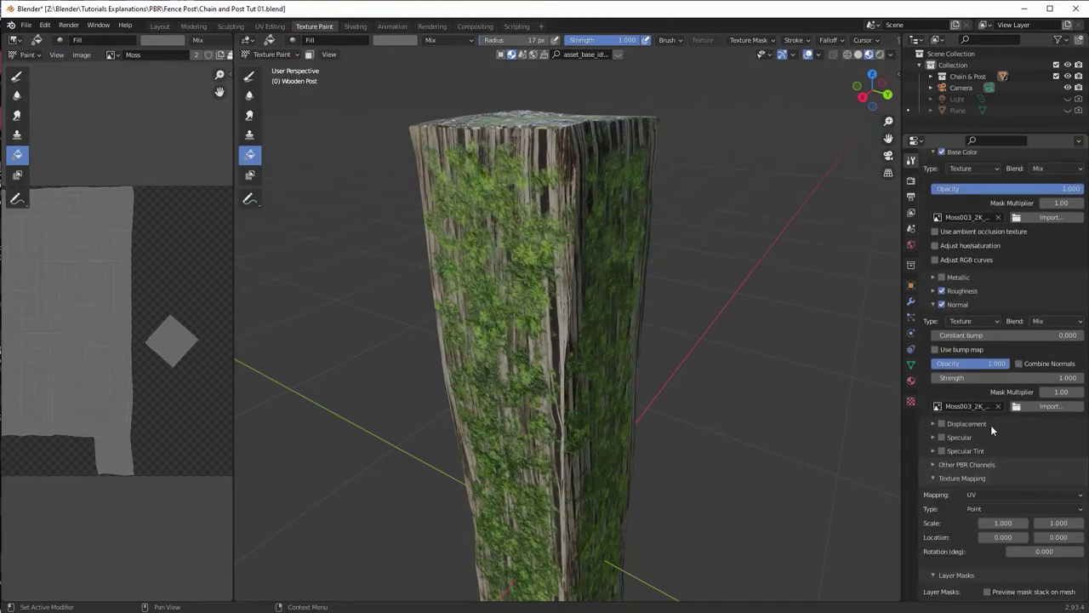
scroll(943, 483, down, 1)
click(1013, 499)
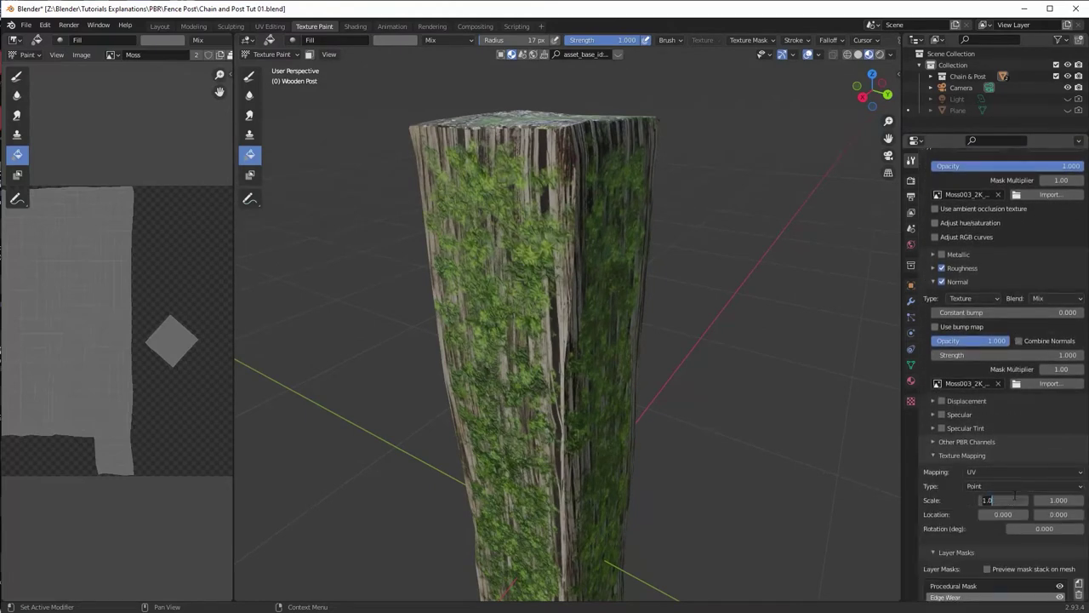
text(2)
key(Tab)
text(2)
key(Tab)
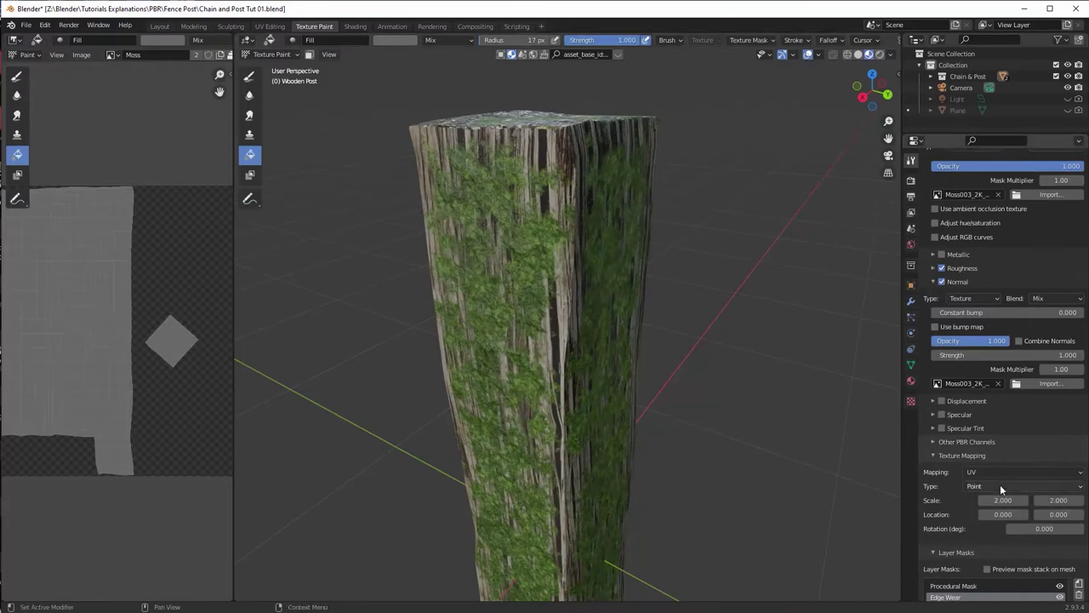
key(Return)
Step: Add a Gradient mask above the Procedural Mask on the Moss layer and preview it on the mesh
middle_drag(660, 328, 600, 470)
scroll(586, 325, down, 3)
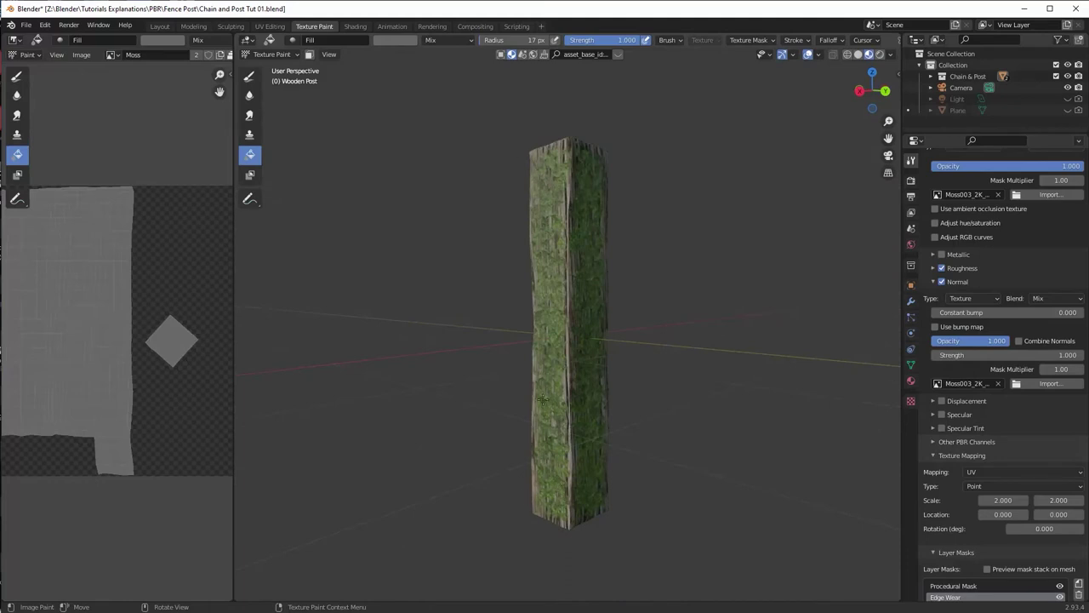
middle_drag(605, 238, 587, 171)
scroll(987, 324, down, 6)
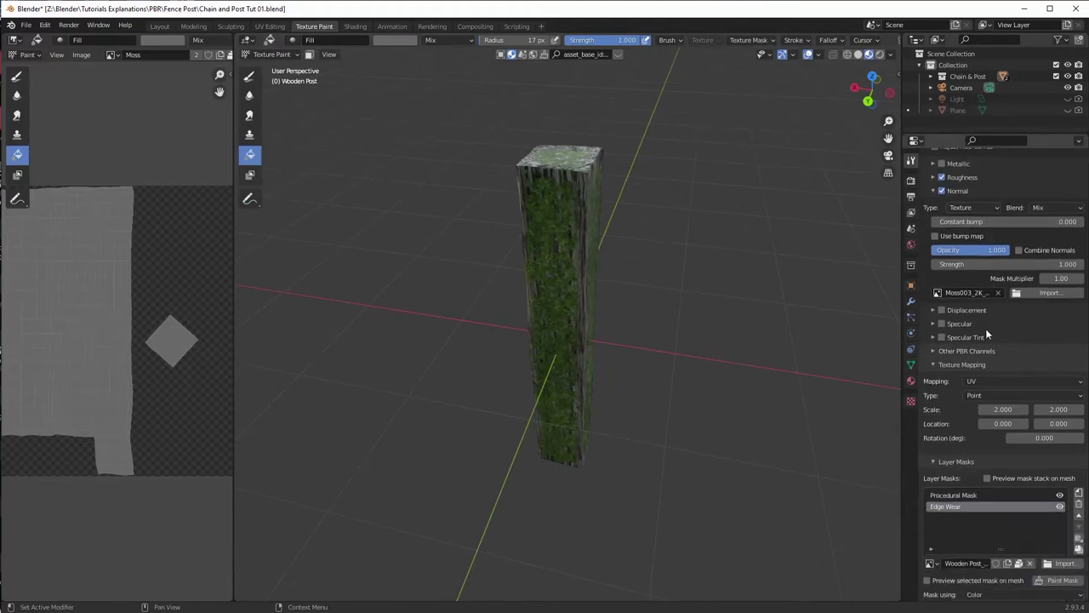
click(972, 359)
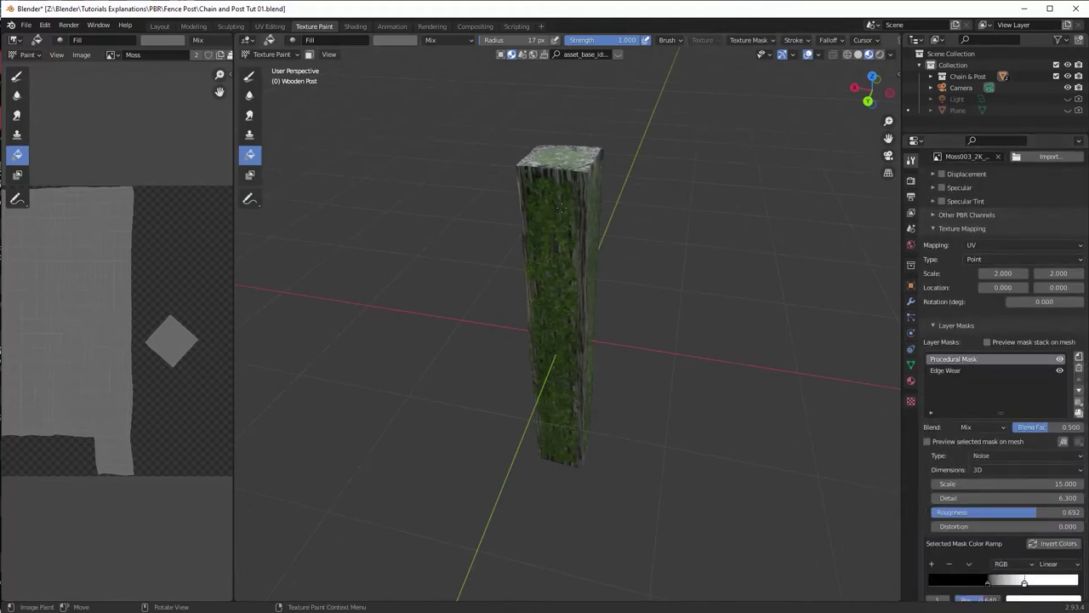
click(1078, 360)
click(986, 377)
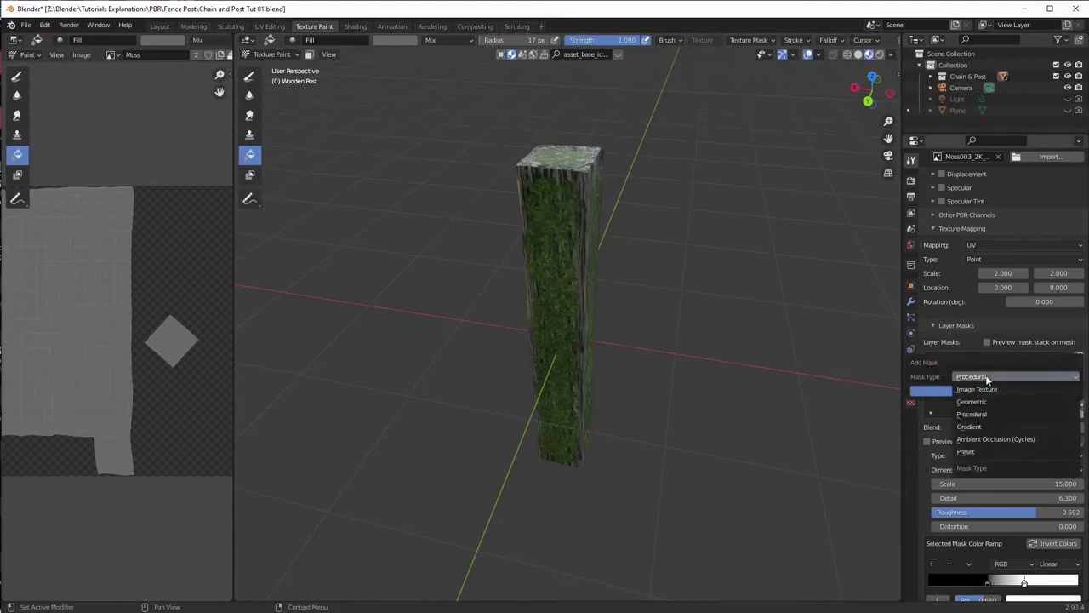
click(983, 428)
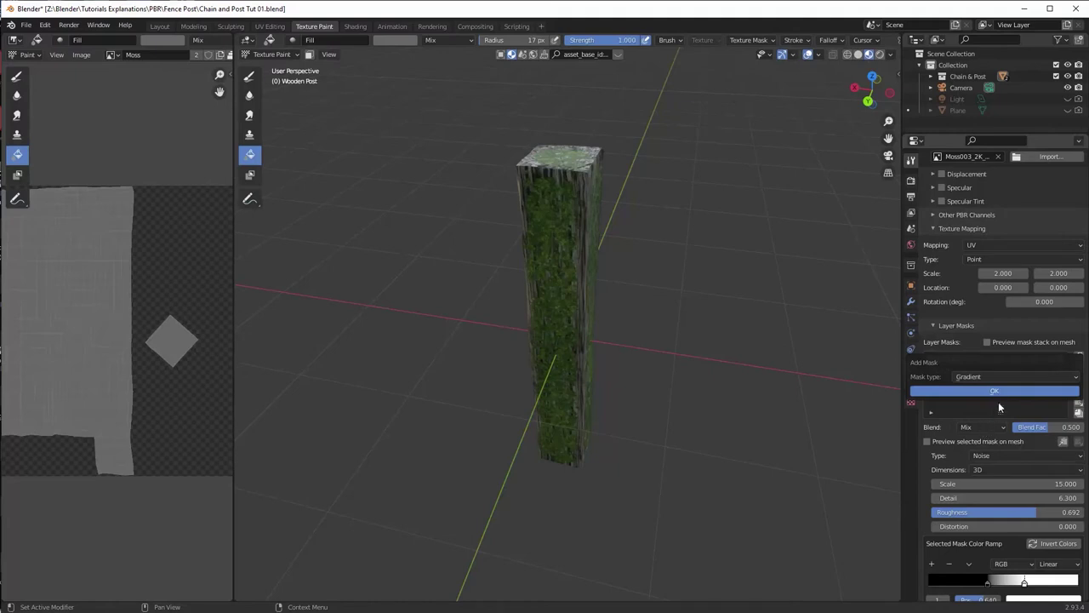
click(1001, 392)
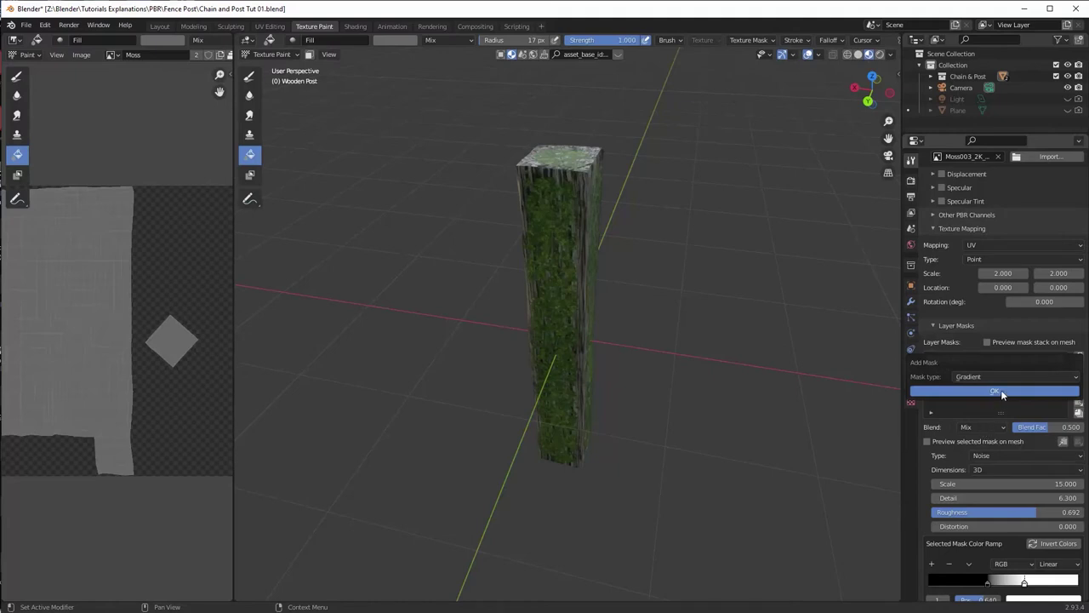
click(927, 442)
middle_drag(562, 323, 787, 319)
middle_drag(641, 291, 537, 319)
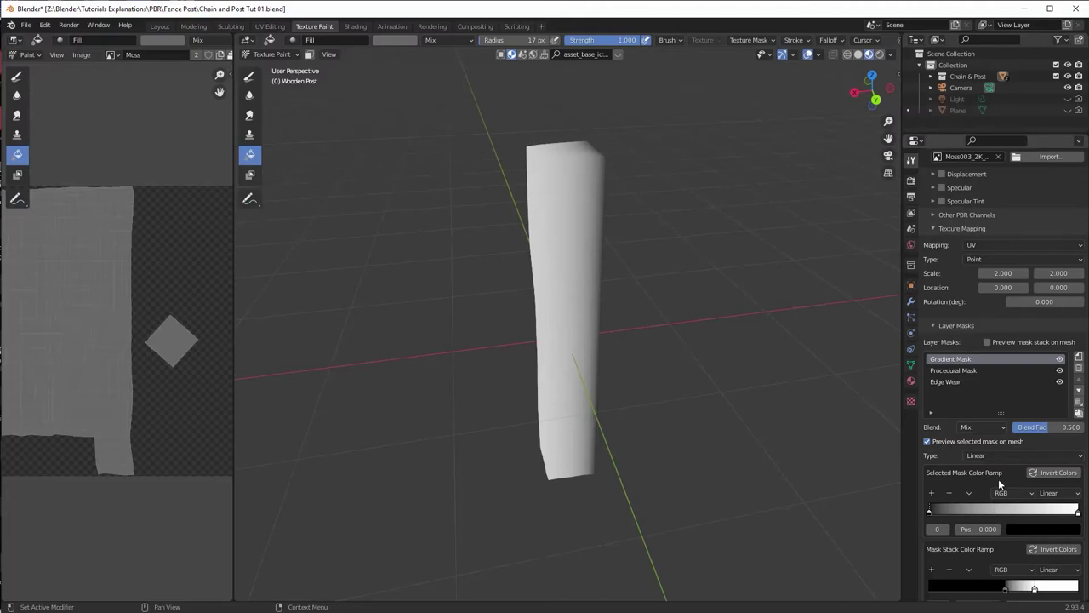
Step: Rotate the gradient mask's mapping -90° in Y and set its X location to 0.78 m
scroll(998, 482, down, 5)
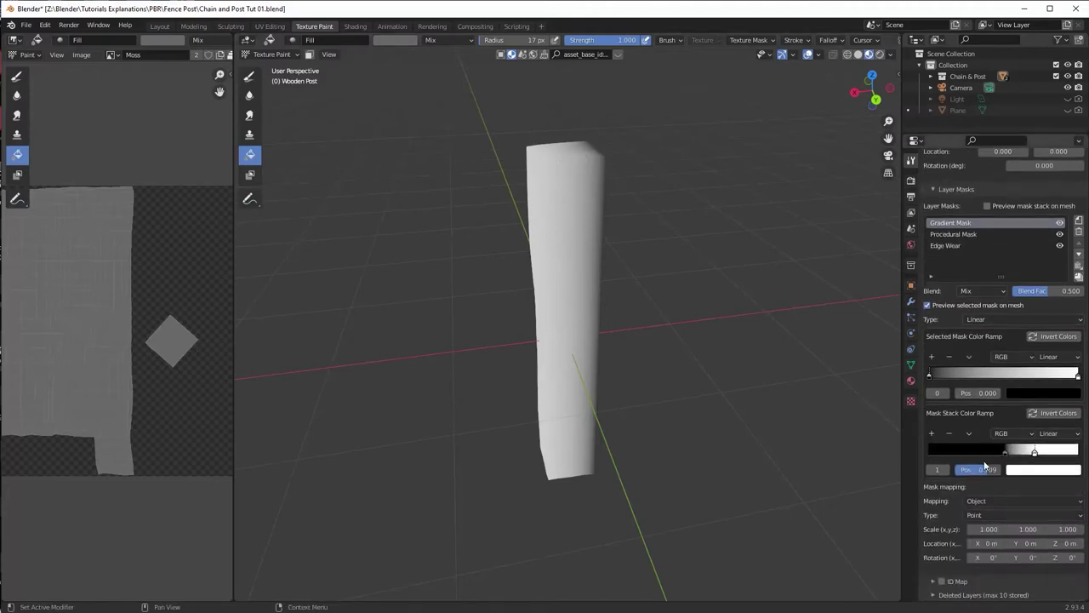
drag(1029, 559, 1043, 559)
click(1030, 558)
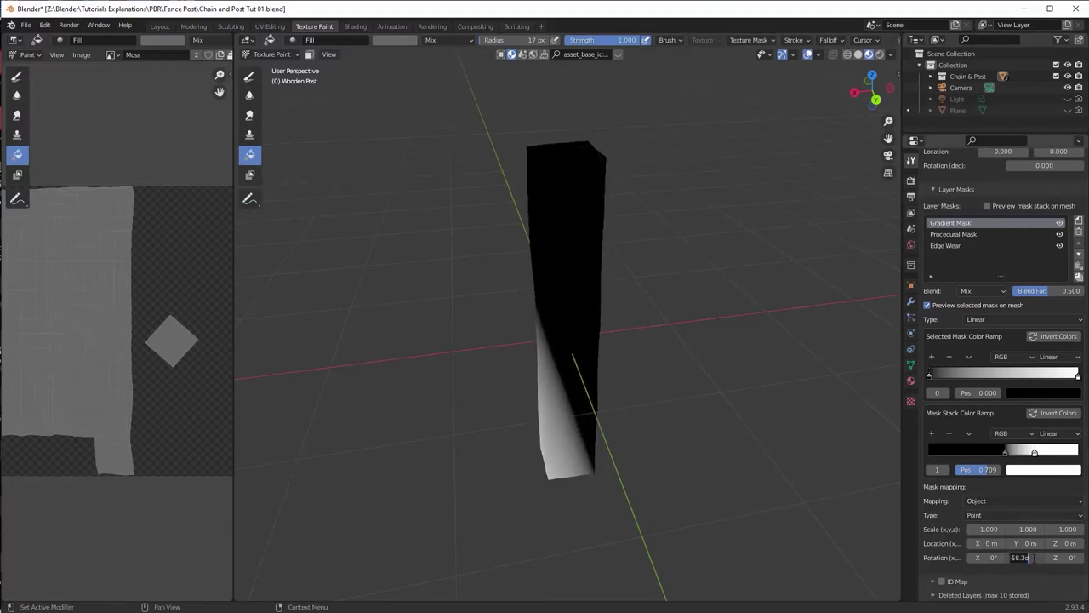
text(-90)
key(Return)
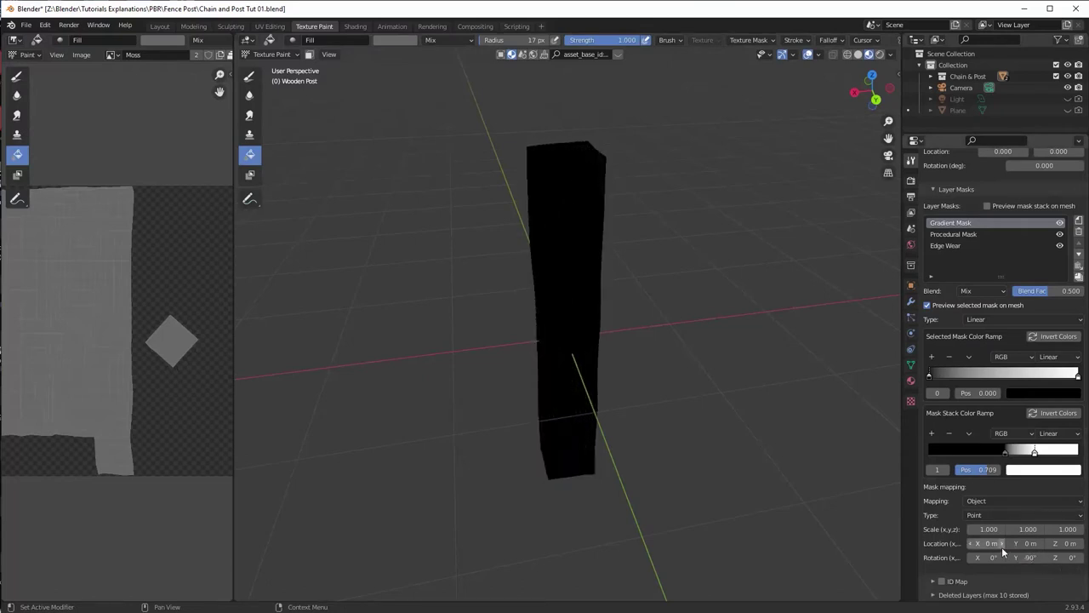
mouse_move(989, 543)
mouse_down()
mouse_move(1009, 543)
mouse_move(987, 543)
mouse_move(989, 529)
mouse_up()
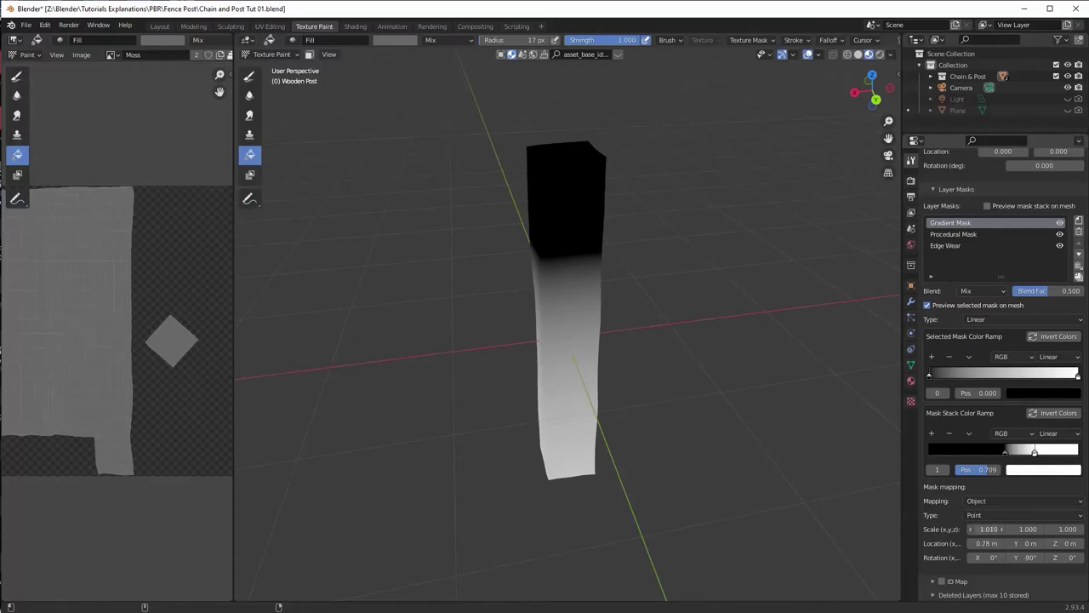
Step: Set the gradient mask's mapping scale to 0, 0, 0.960 and its ramp's black stop to 0.065 and white stop to 0.400
drag(1028, 529, 1061, 529)
click(987, 530)
text(0)
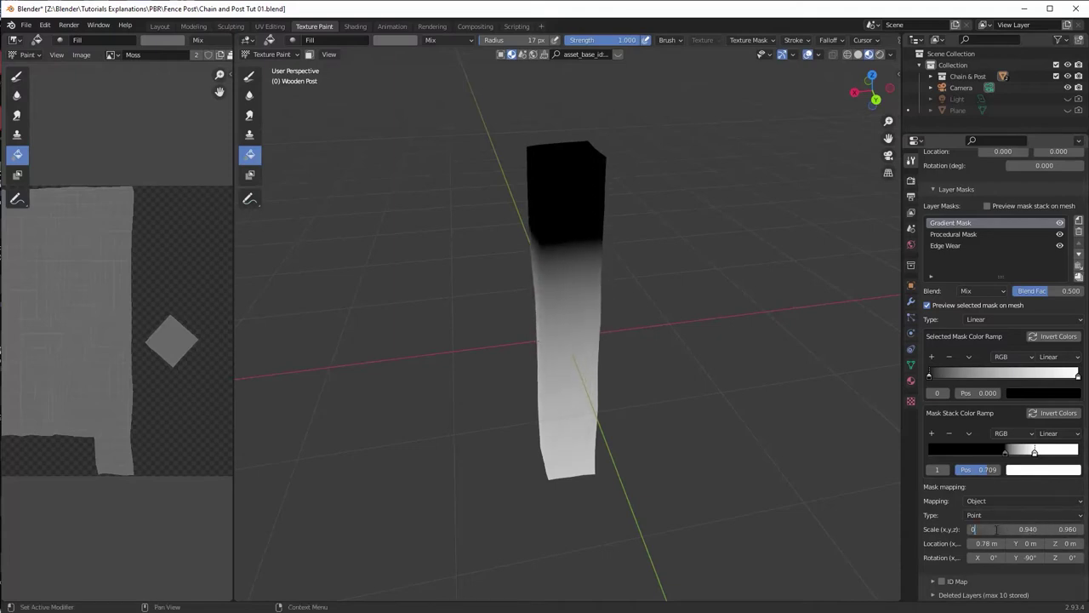
key(Tab)
text(0)
key(Tab)
key(Return)
drag(933, 377, 943, 375)
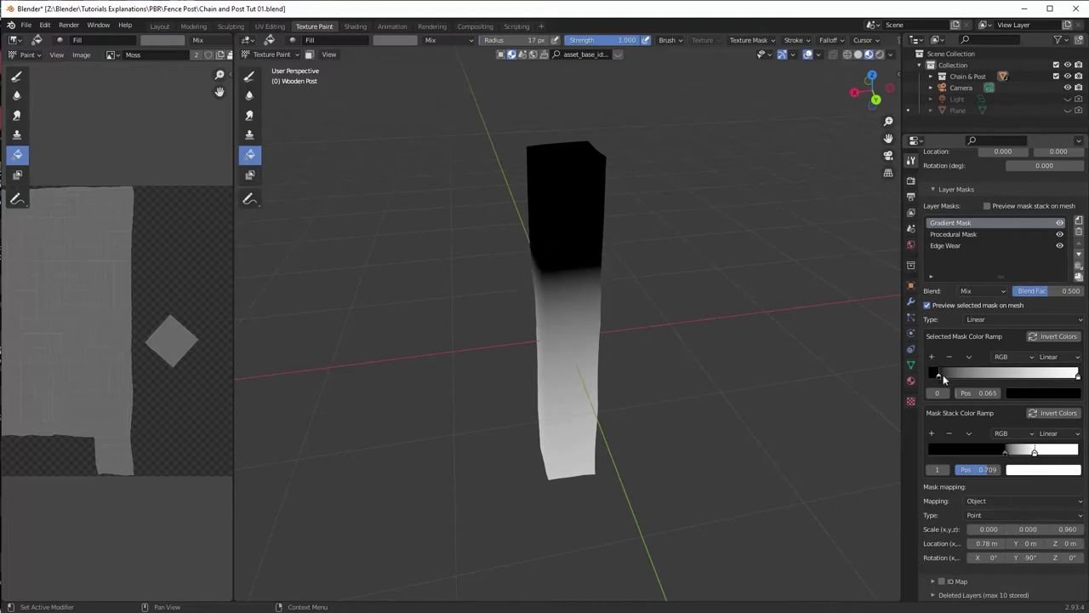
drag(1075, 377, 990, 383)
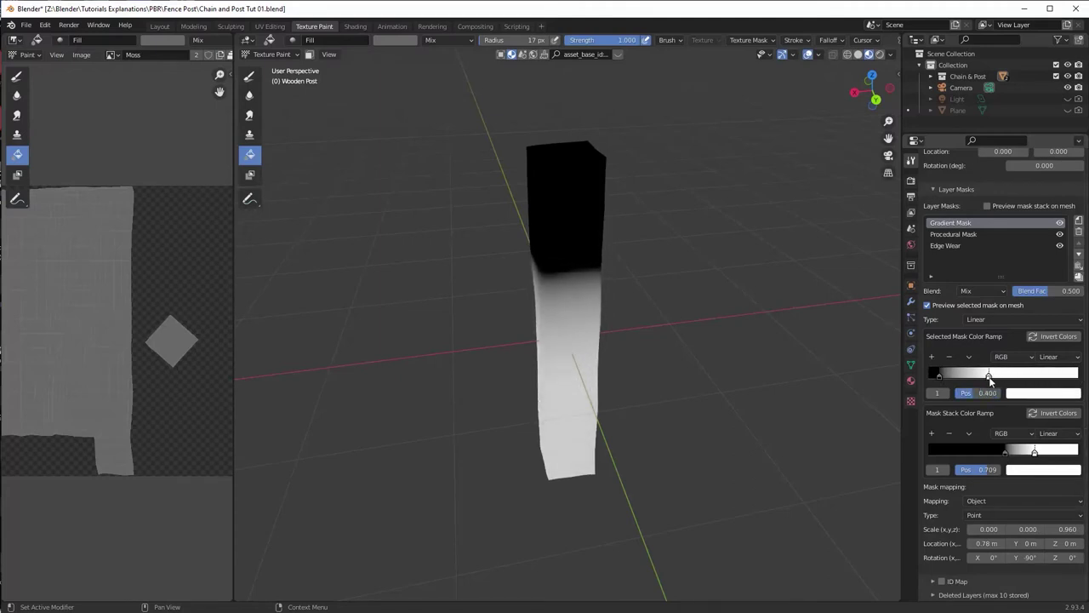
Step: Hide the Procedural and Edge Wear masks and turn off the selected mask preview to inspect the gradient-only moss
scroll(1025, 288, up, 2)
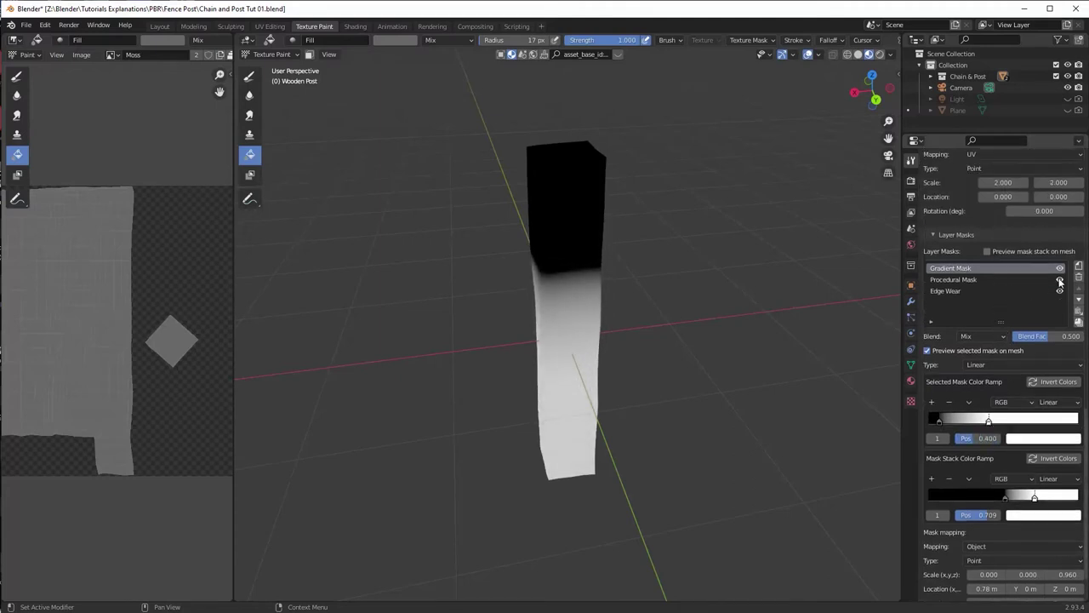
click(1060, 291)
click(928, 339)
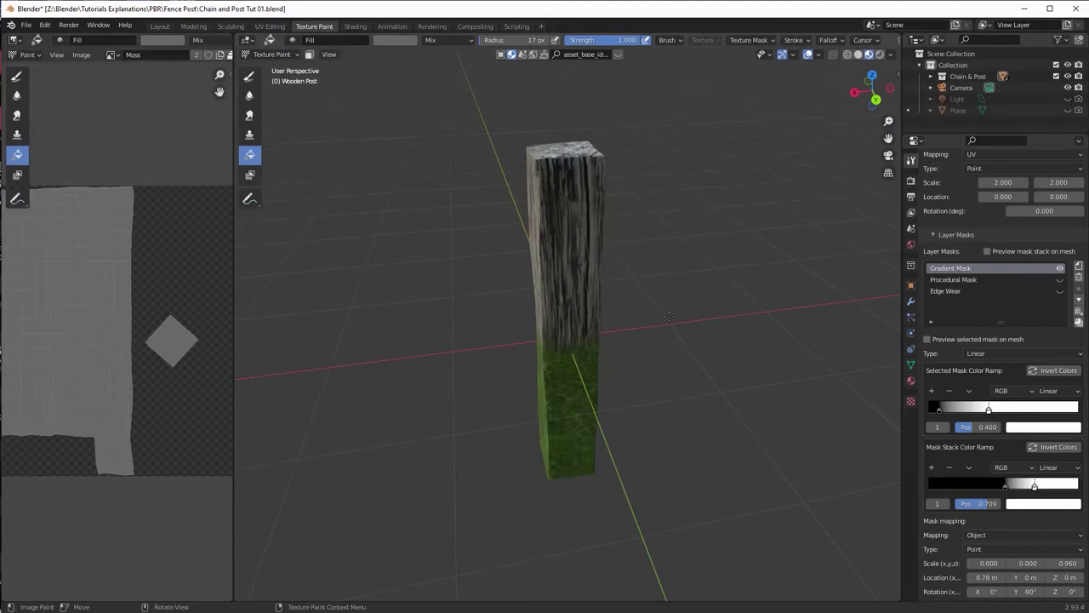
middle_drag(668, 316, 616, 340)
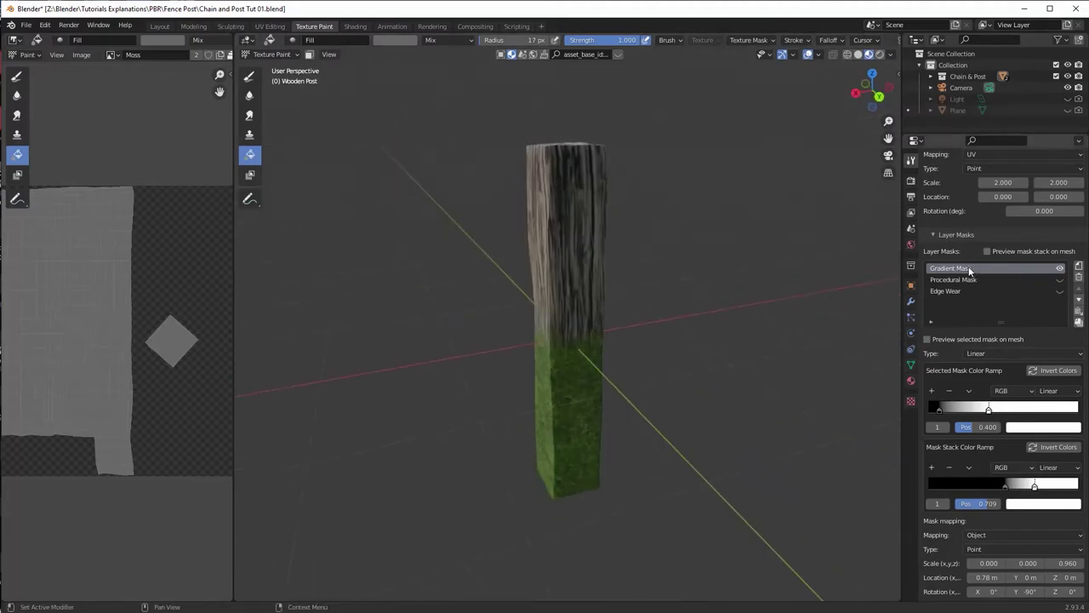
Step: Widen the gradient mask's ramp with its black stop at 0.000 and set its mapping X location to 0.92 m
drag(993, 410, 990, 411)
click(938, 410)
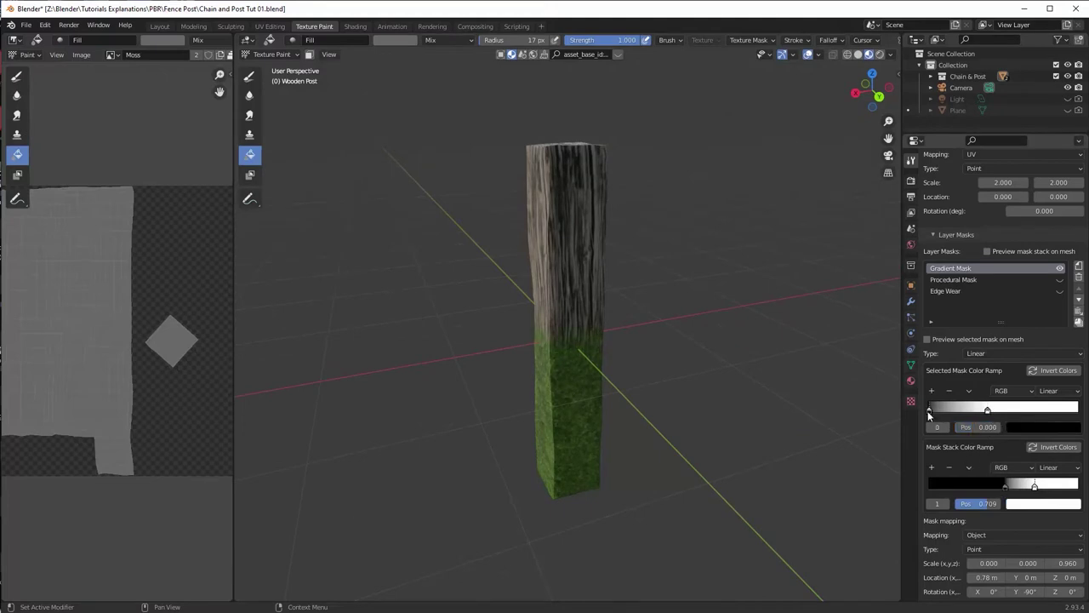
scroll(993, 540, down, 2)
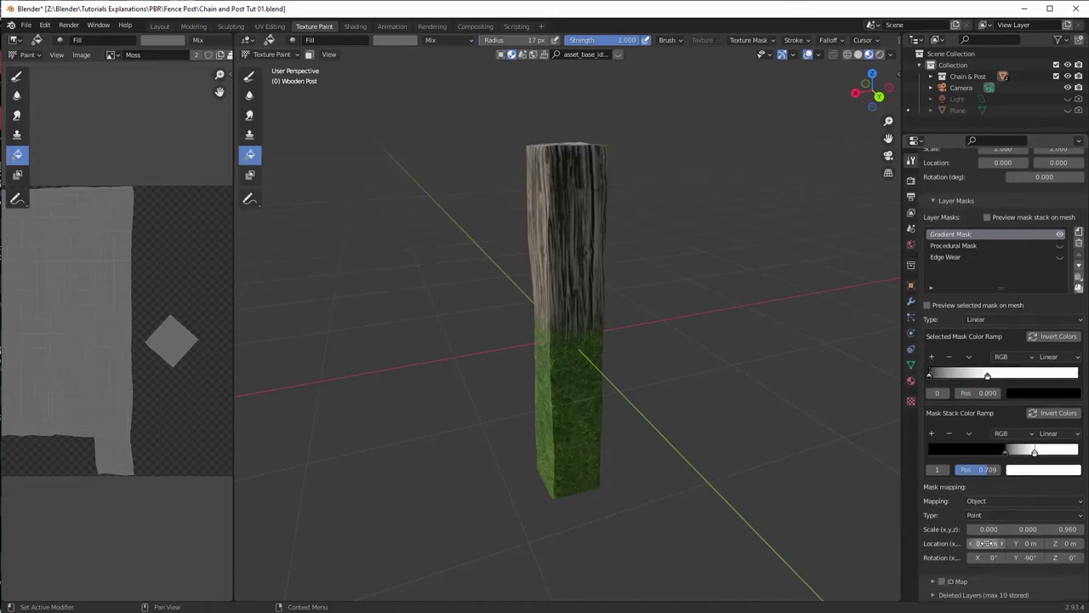
drag(987, 543, 1001, 543)
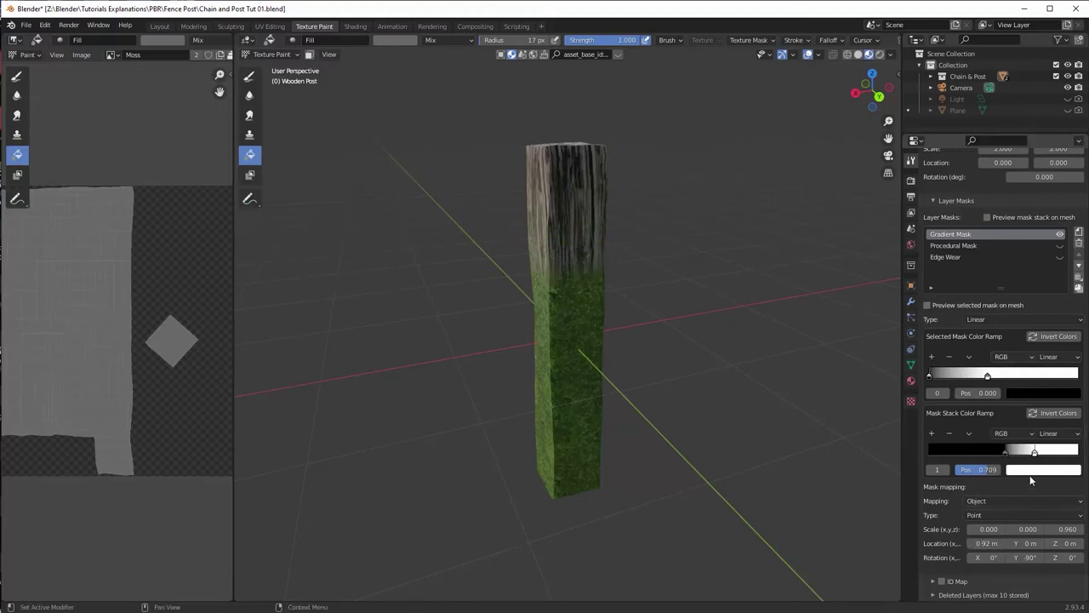
Step: Preview the mask stack on the mesh and make the Procedural and Edge Wear masks visible again
scroll(1028, 457, up, 3)
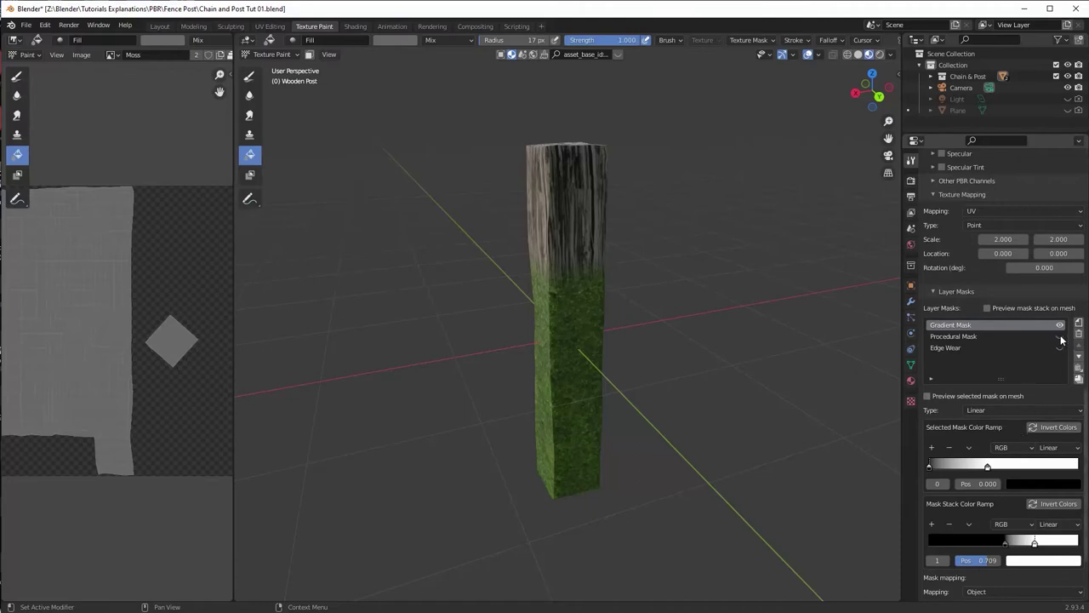
click(987, 308)
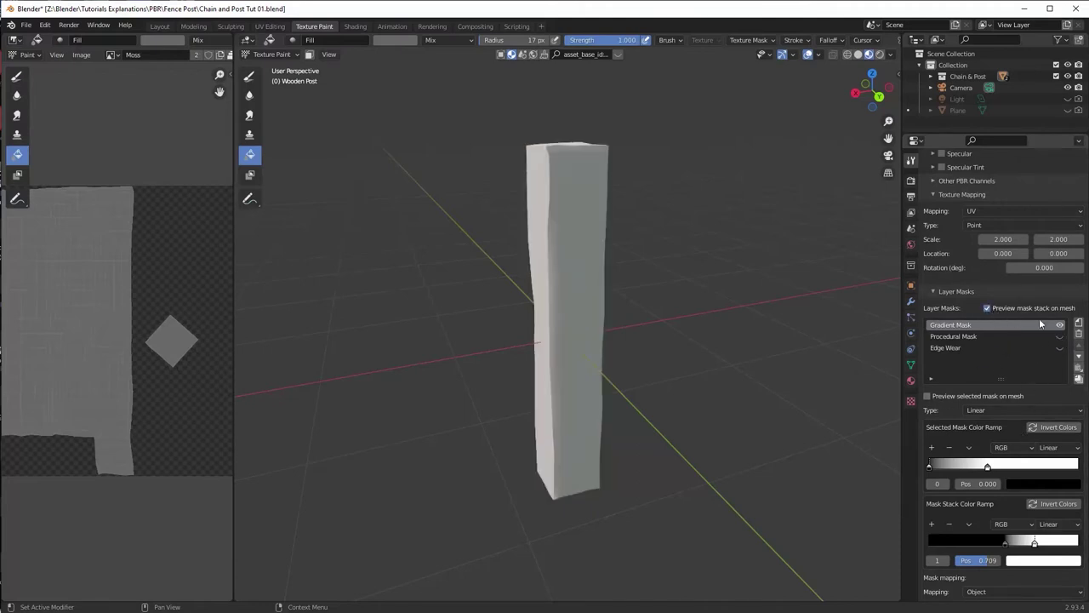
click(1059, 336)
click(1060, 348)
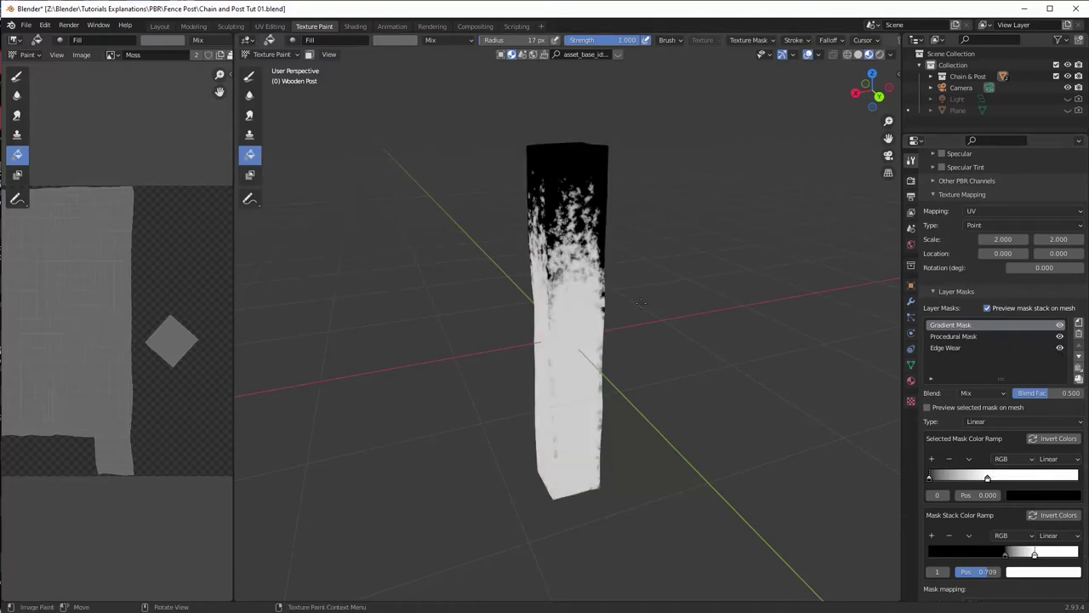
middle_drag(723, 283, 572, 181)
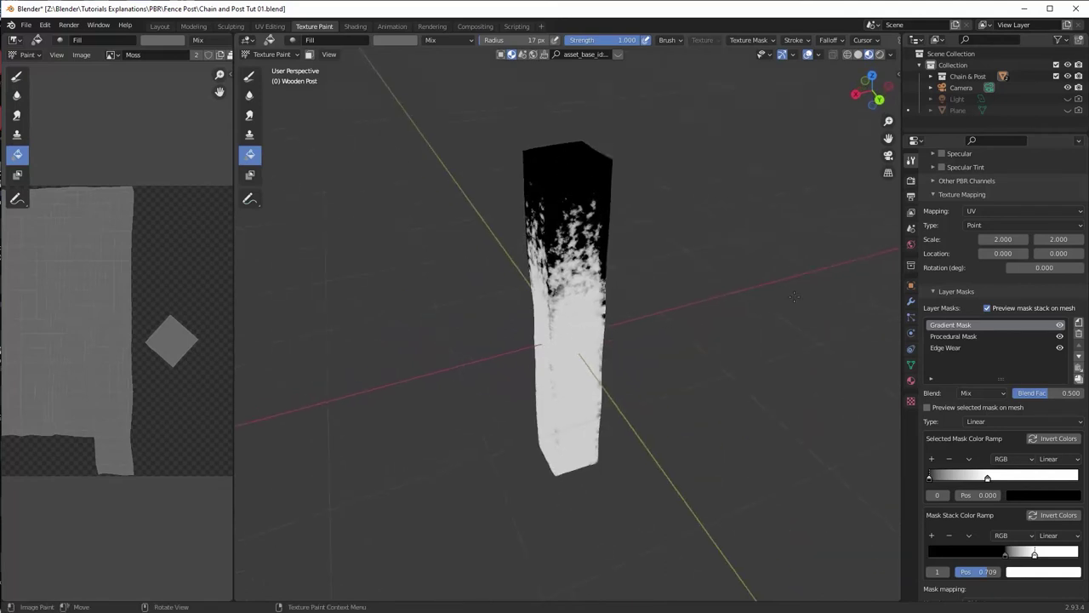
Step: Lower the Gradient Mask's blend factor to 0.406 and move its white stop to 0.782
scroll(988, 336, down, 1)
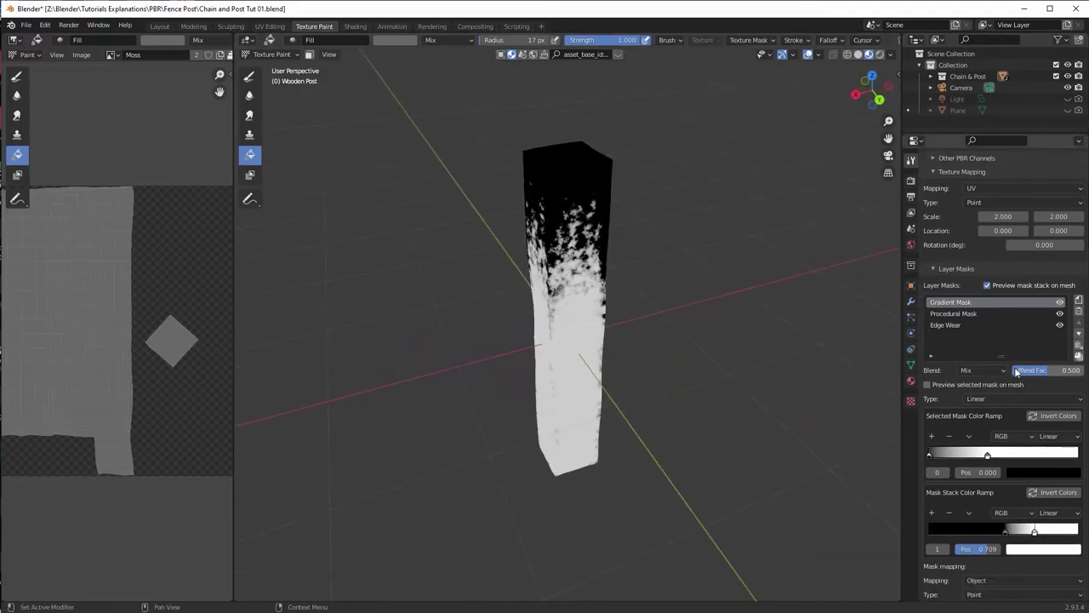
drag(1046, 374, 1025, 375)
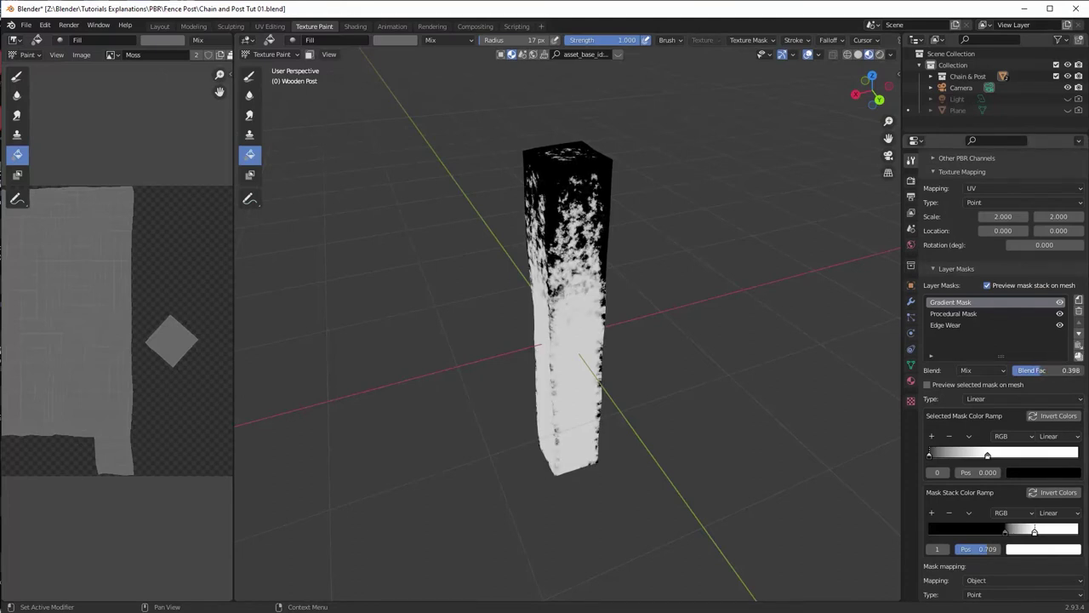
click(963, 314)
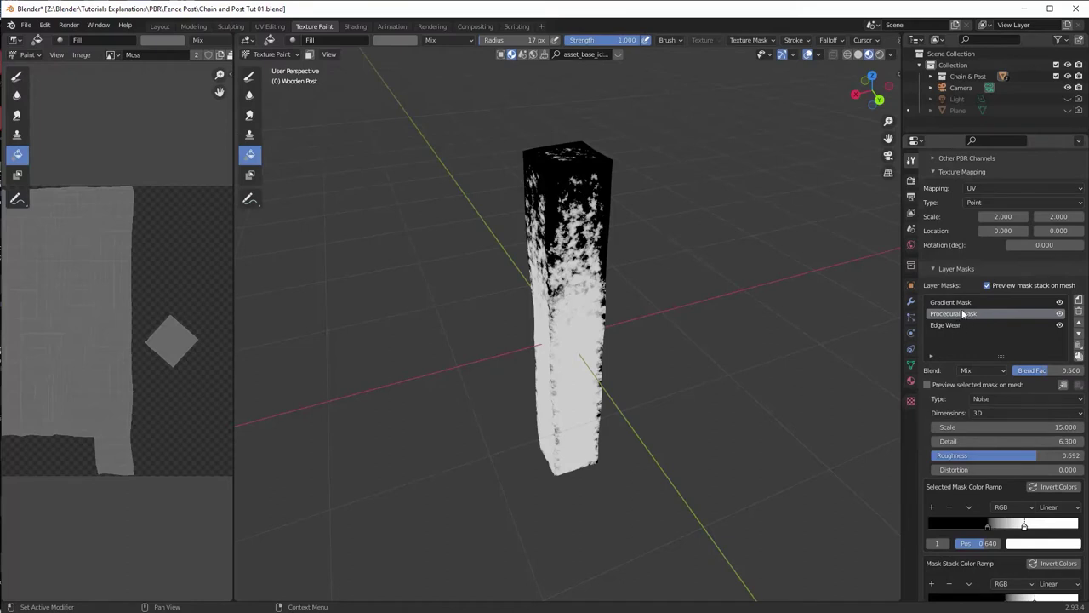
click(950, 302)
drag(989, 456, 1051, 458)
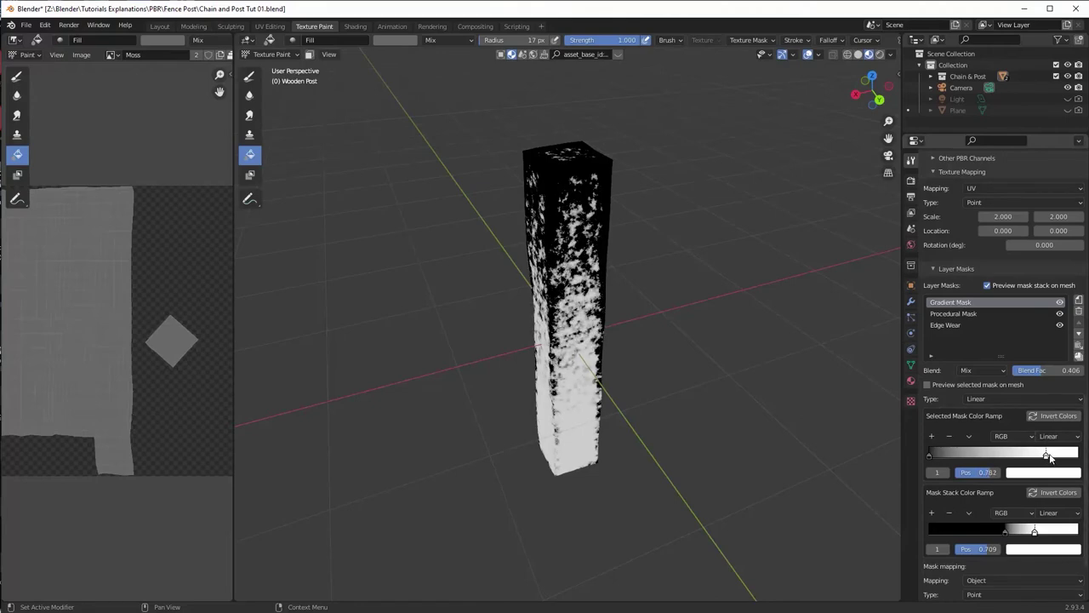
mouse_move(930, 454)
mouse_down()
mouse_move(939, 455)
mouse_move(926, 455)
mouse_up()
Step: Lower the Procedural Mask's black stop slightly, set its white stop to 0.571, and turn off the mask stack preview
click(967, 314)
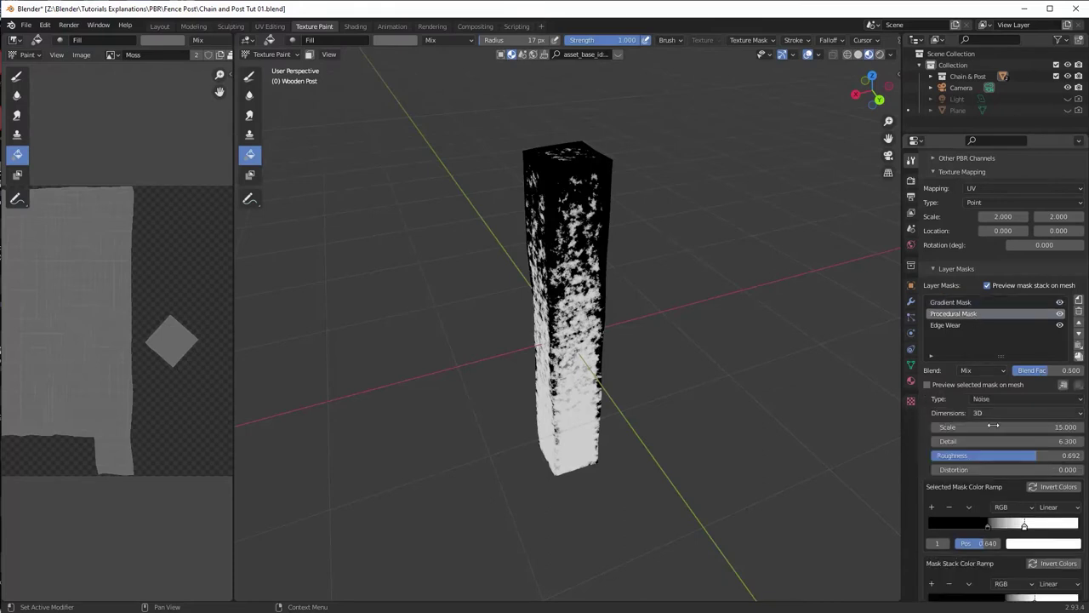
drag(989, 528, 1016, 529)
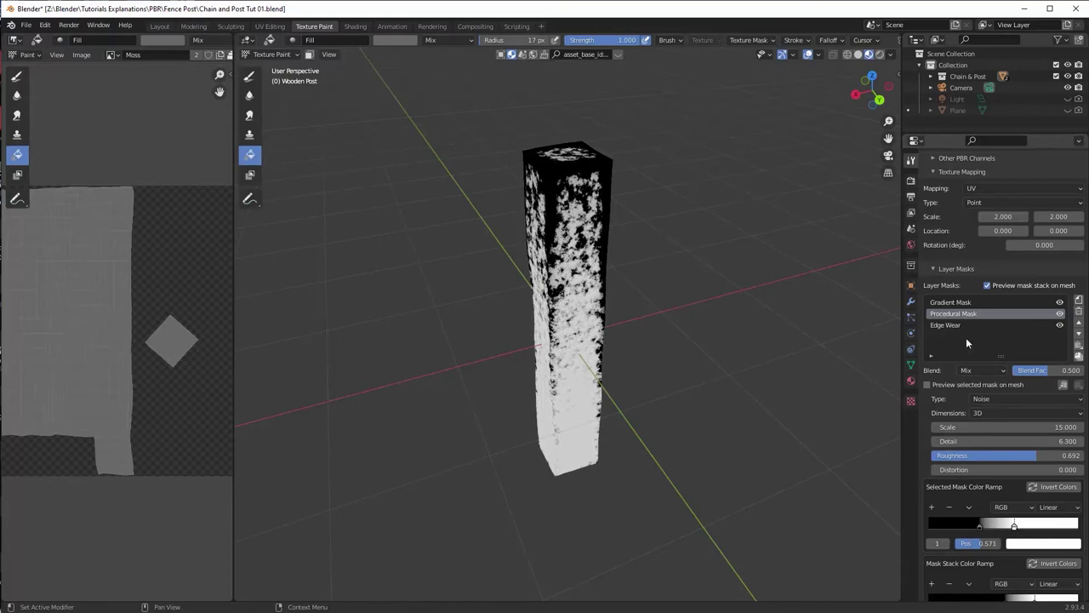
click(987, 286)
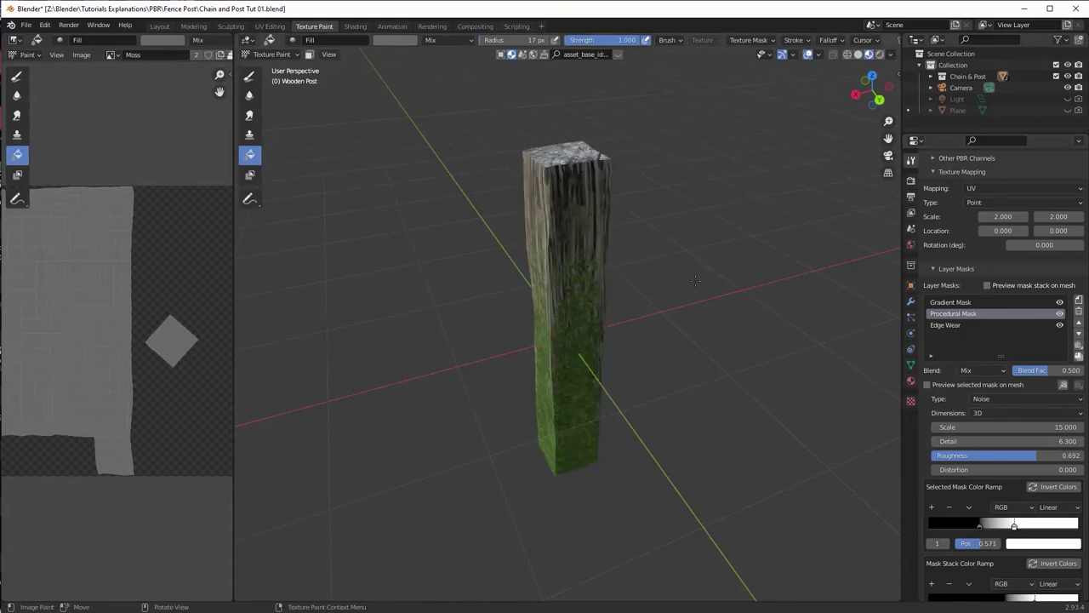
Step: Lower the Gradient Mask's blend factor to 0.273, check the moss coverage around the post, and save the file
middle_drag(695, 280, 697, 269)
middle_drag(679, 255, 626, 391)
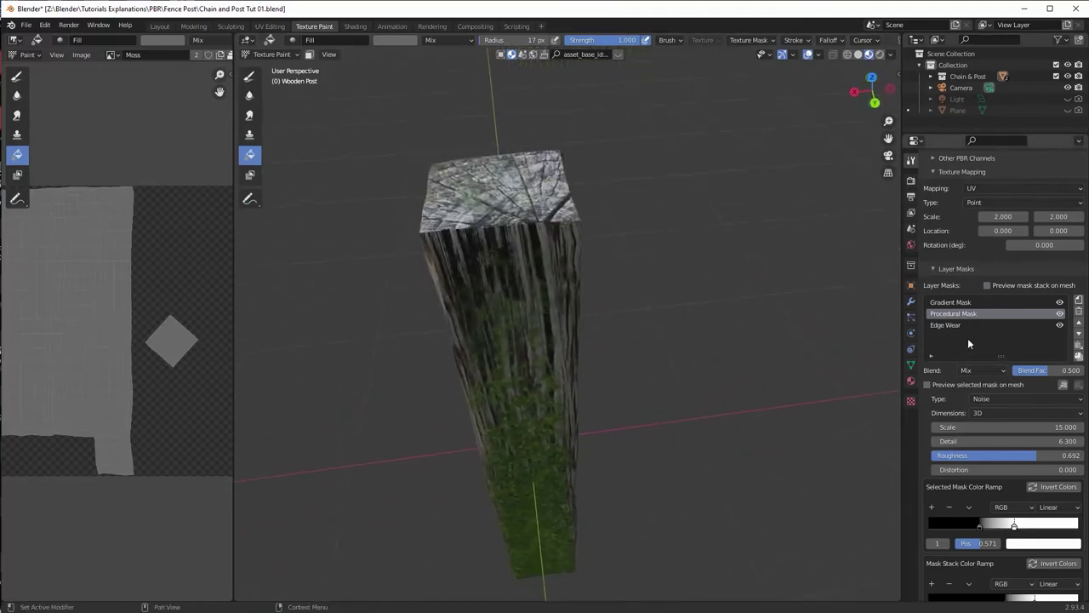
click(968, 302)
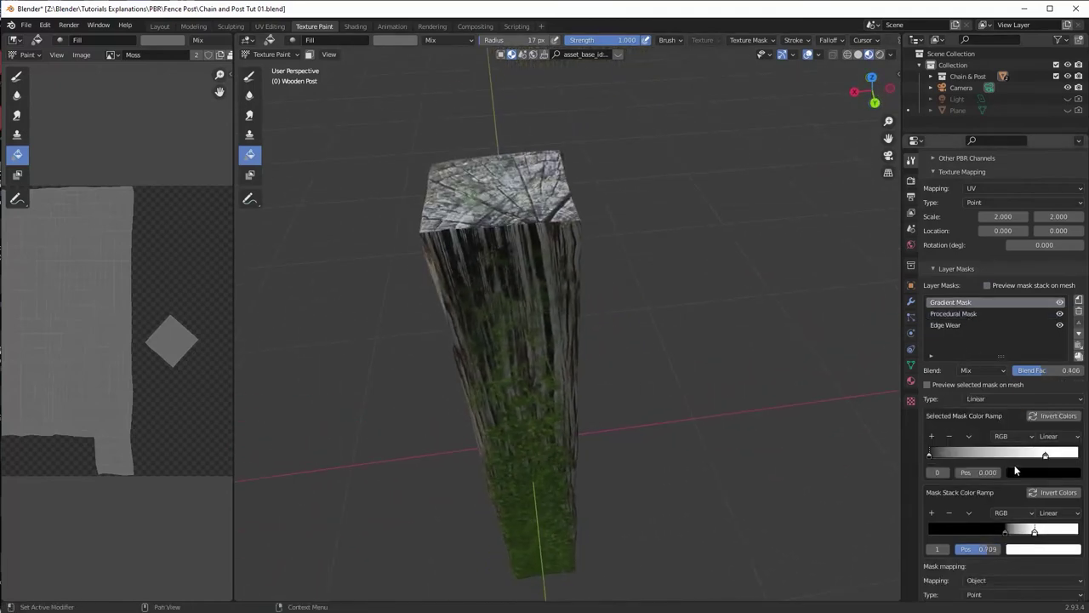
drag(1040, 370, 1018, 371)
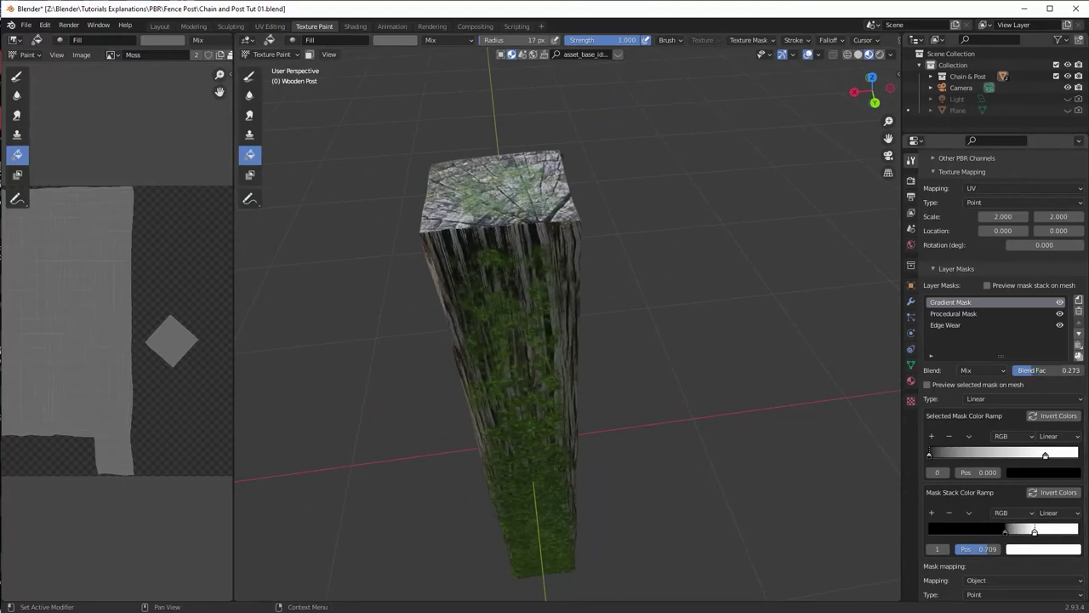
mouse_move(768, 370)
middle_down()
mouse_move(707, 286)
mouse_move(651, 305)
middle_up()
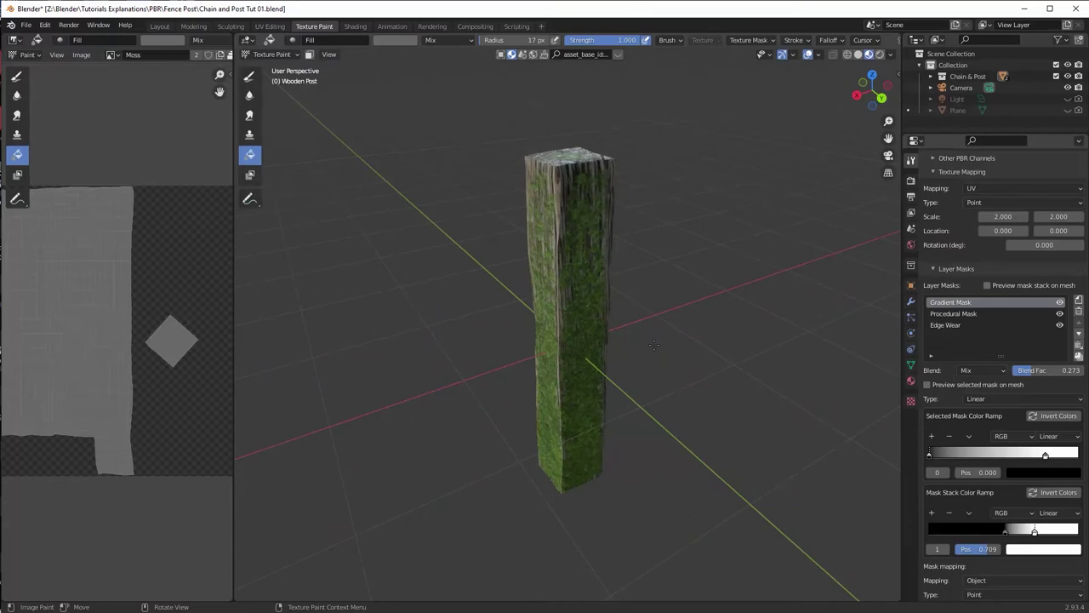
middle_drag(611, 238, 527, 255)
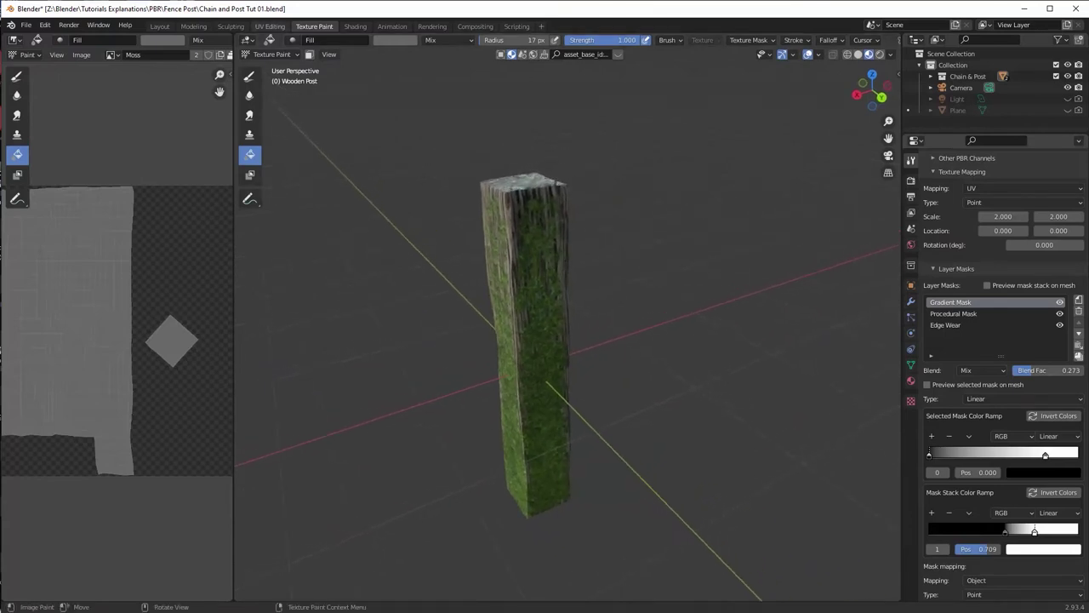
click(27, 24)
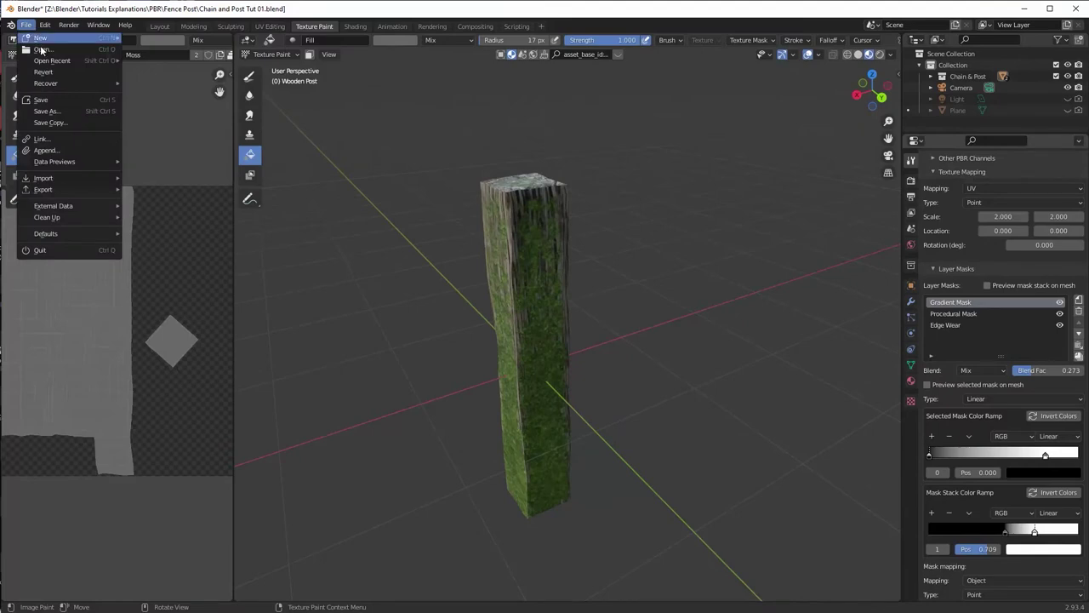
click(61, 99)
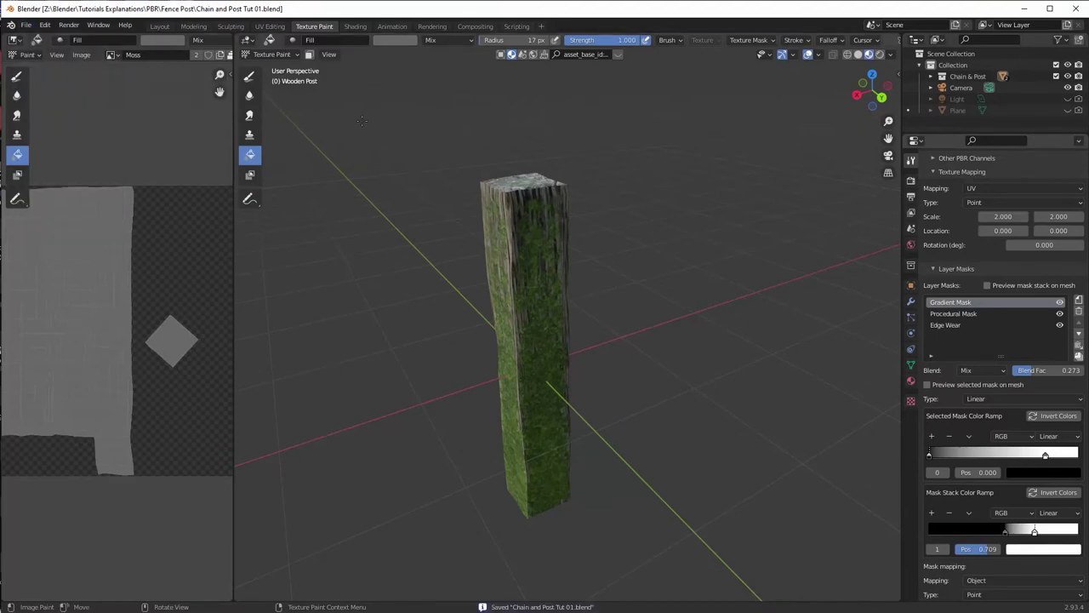
Step: In the Layout workspace, show Chain Master, hide Wooden Post, and select and frame the chain
click(159, 25)
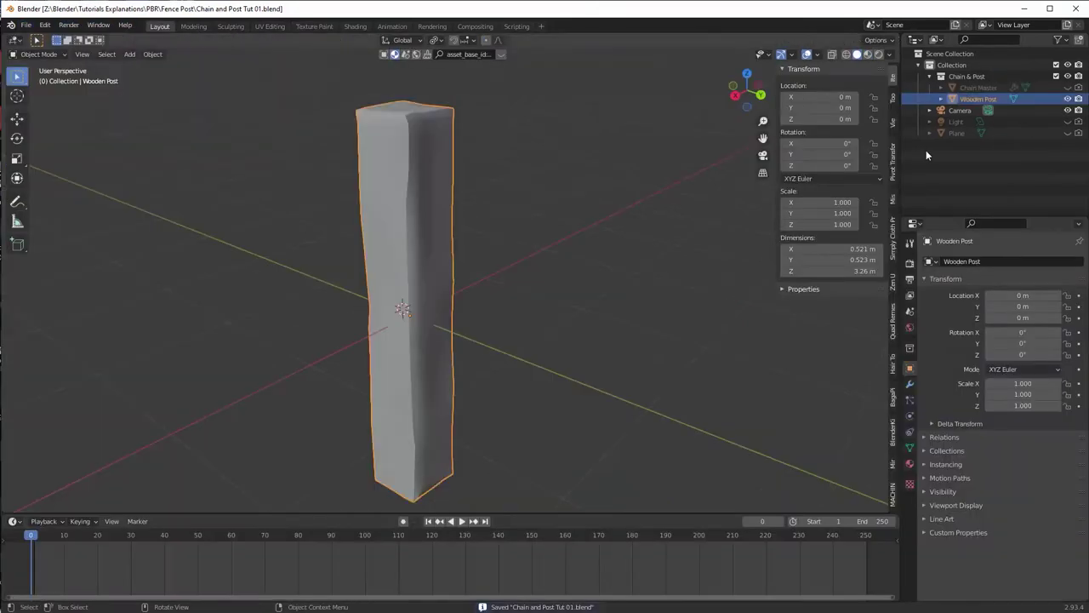
click(1069, 87)
click(1068, 99)
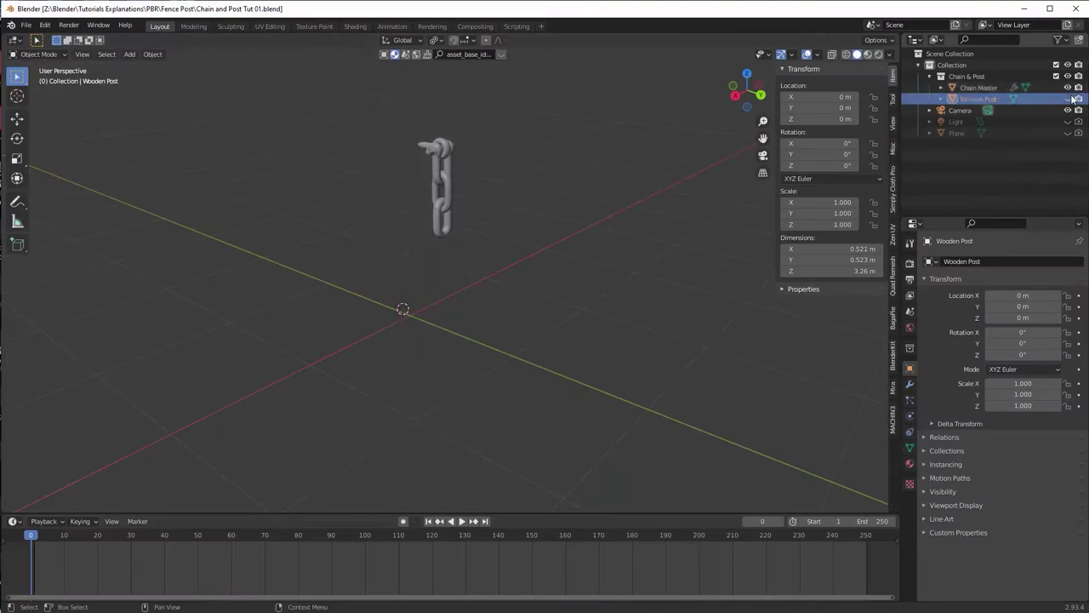
click(979, 88)
key(KP_Decimal)
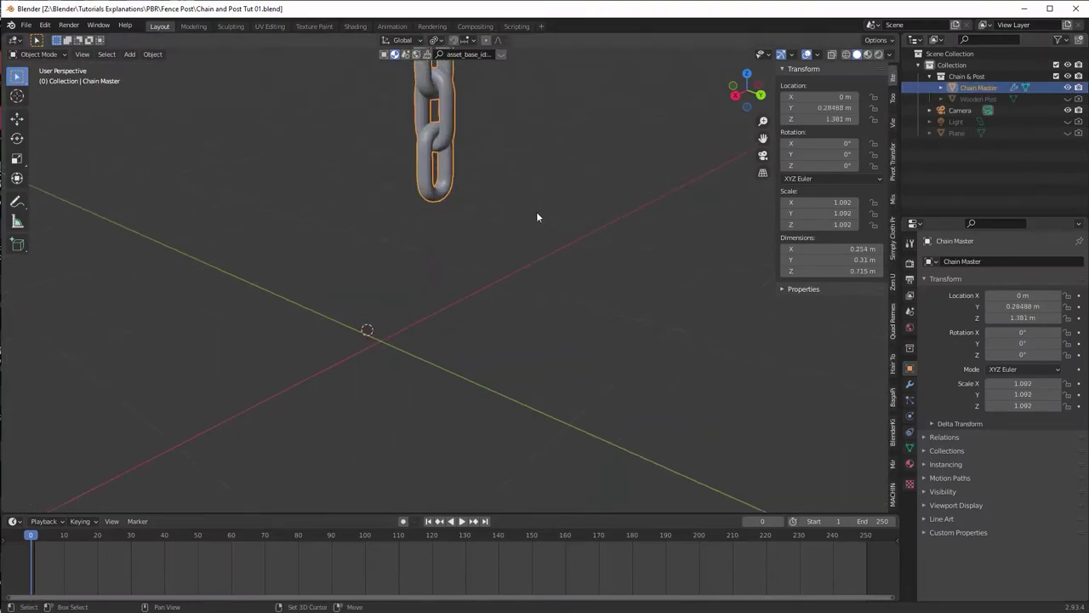
scroll(523, 324, up, 4)
middle_drag(559, 276, 558, 273)
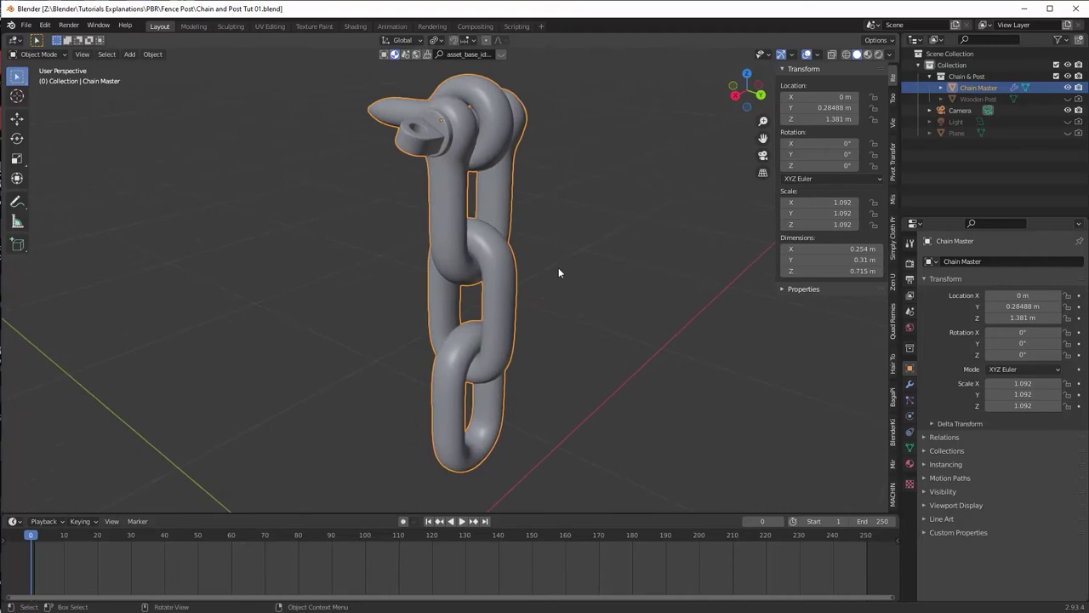
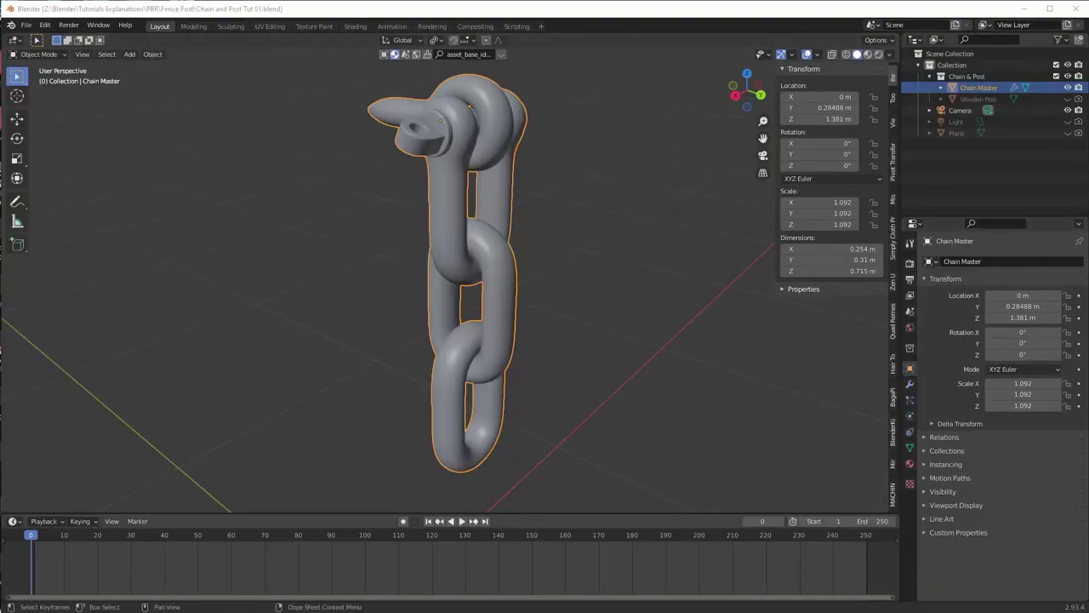
Step: Switch to the browser and view the finished result near the end of the "Procedural Rust with PBR Painter 2.1 for Blender" video
key(alt+Tab)
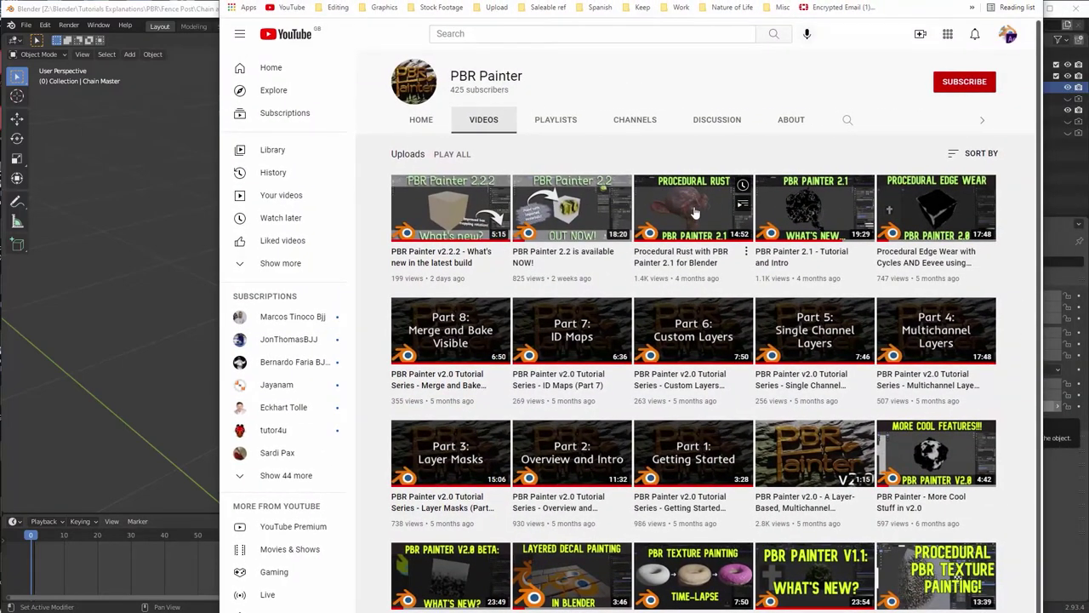
click(694, 212)
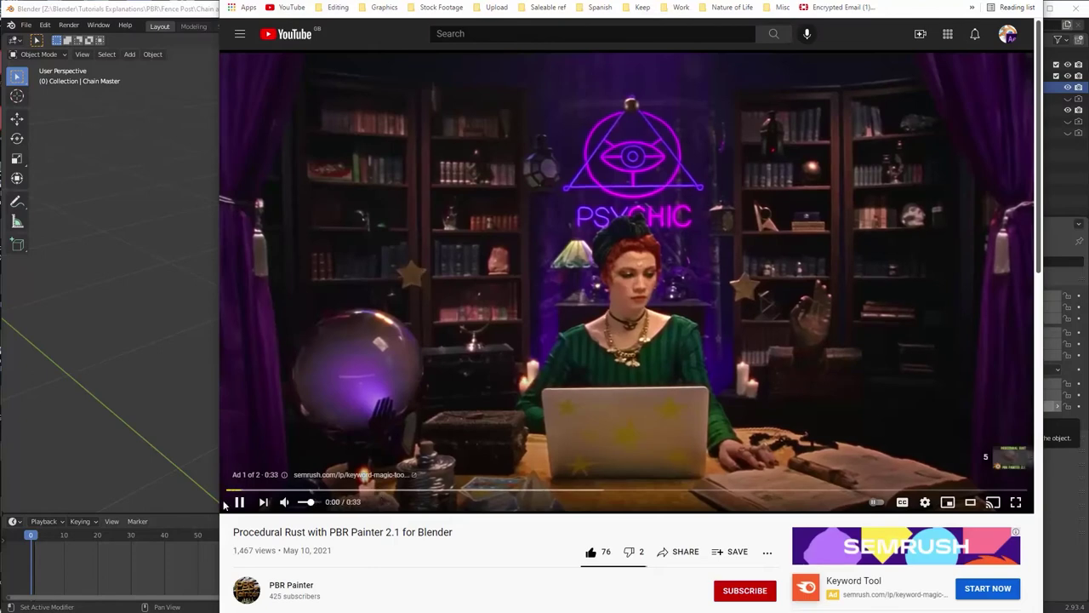
click(240, 502)
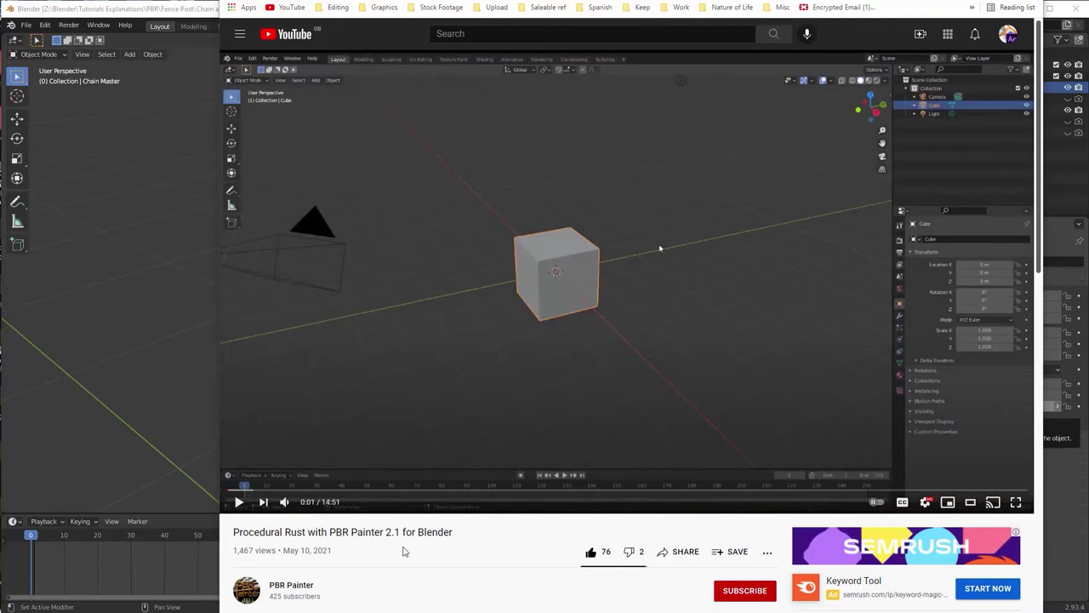
click(239, 502)
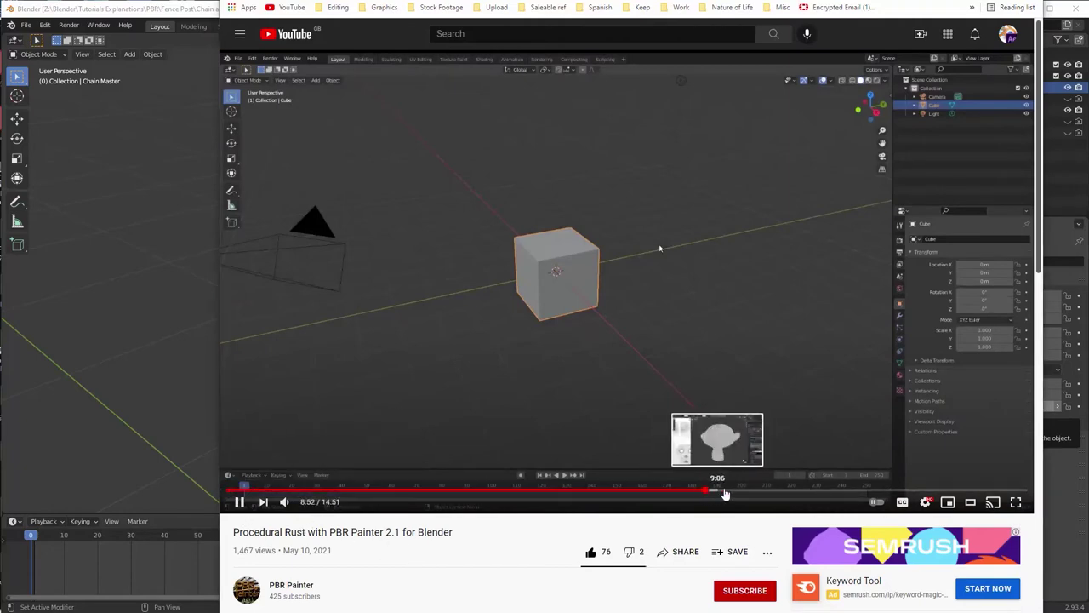
click(710, 491)
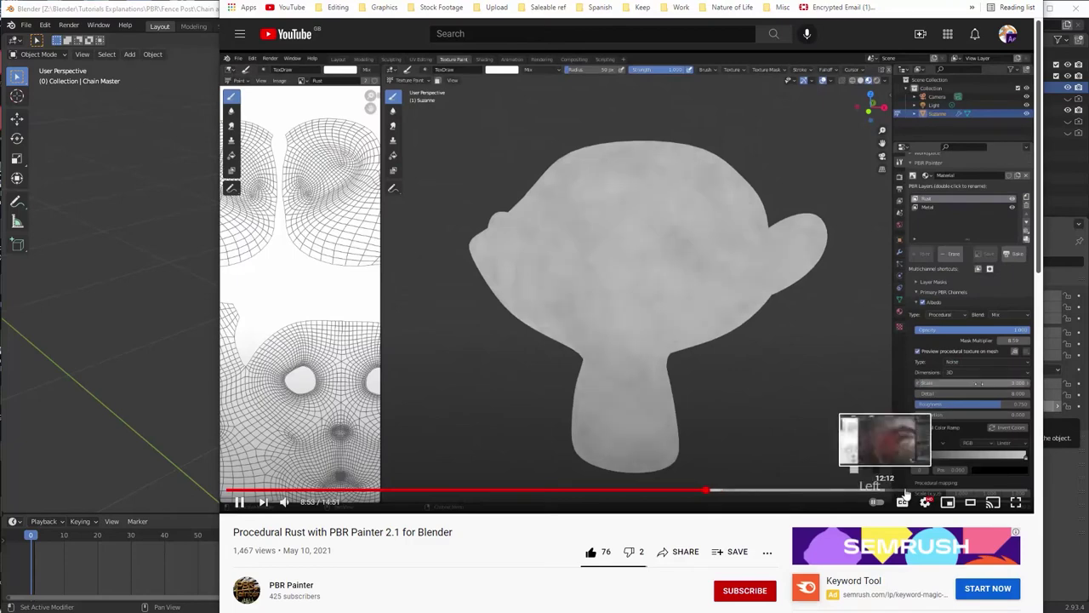
click(966, 492)
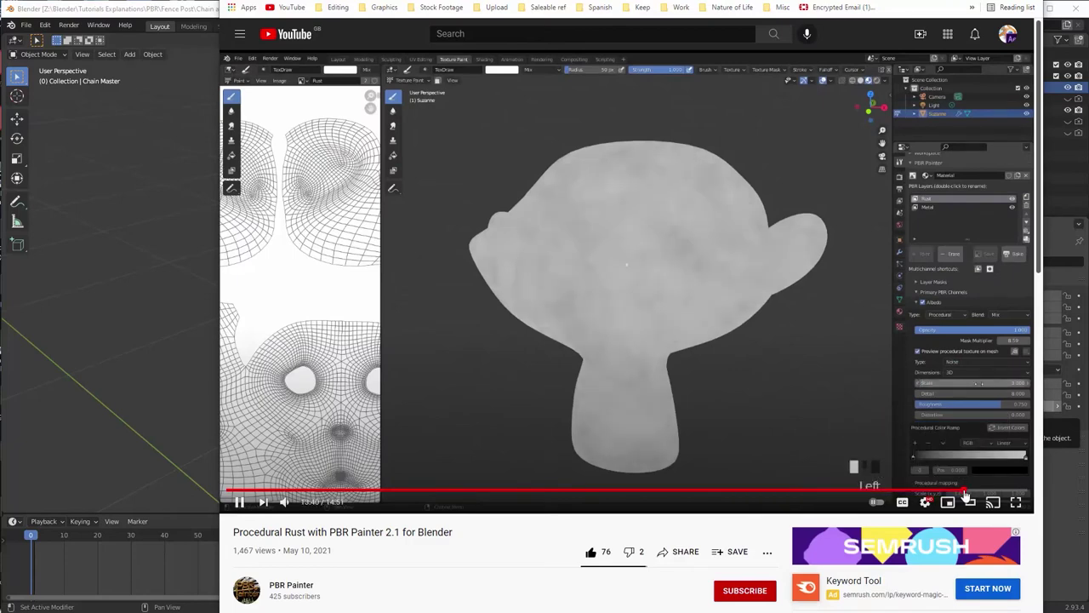
click(1001, 493)
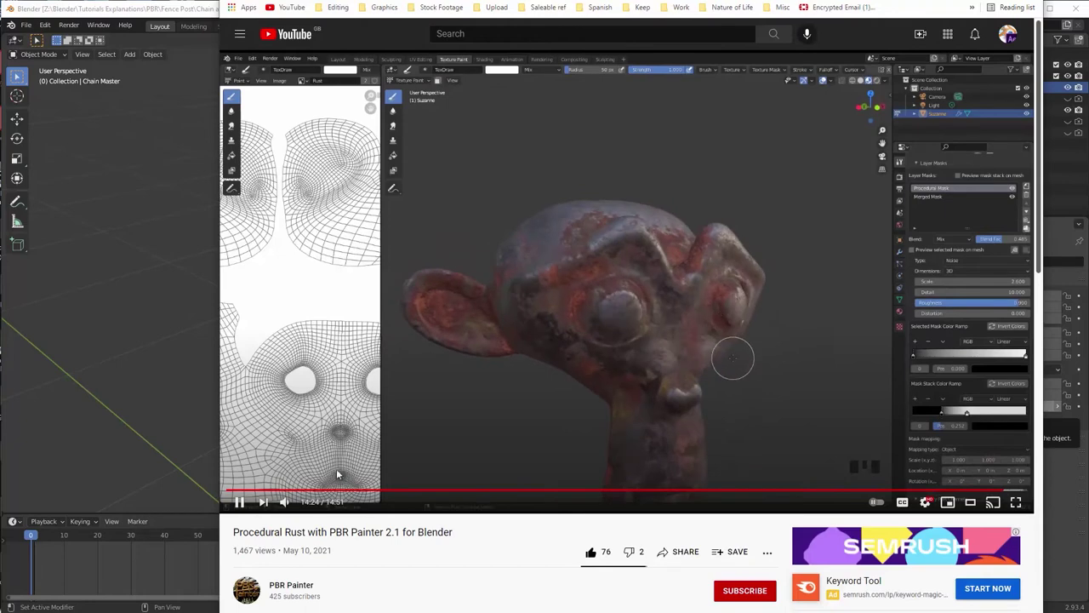
click(240, 502)
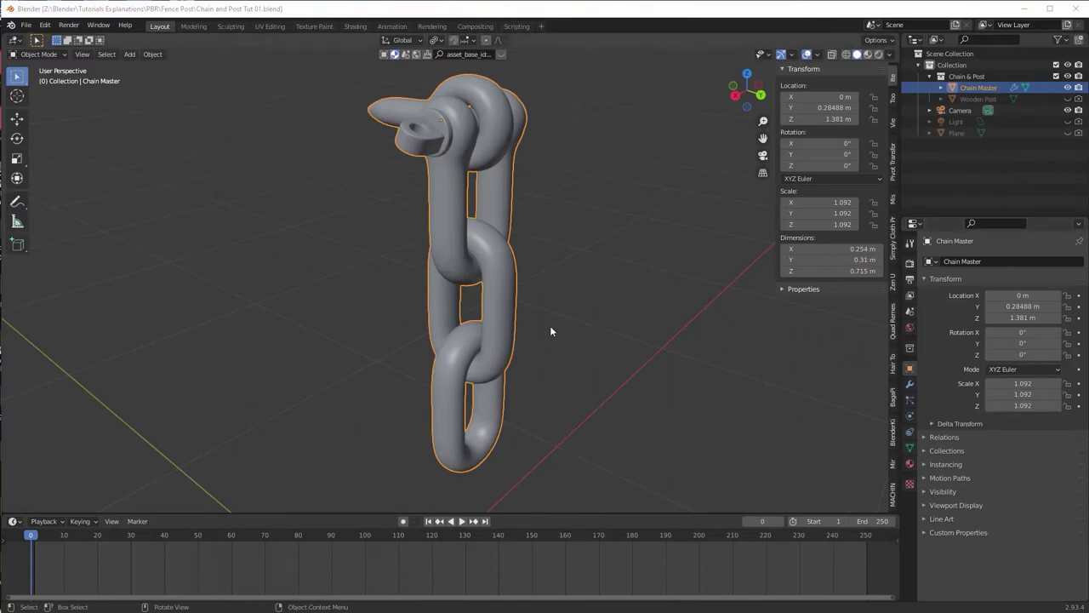
Step: Return to Blender and set up the chain's Chain_surf material for PBR Painter in the Texture Paint workspace
middle_drag(549, 325, 579, 311)
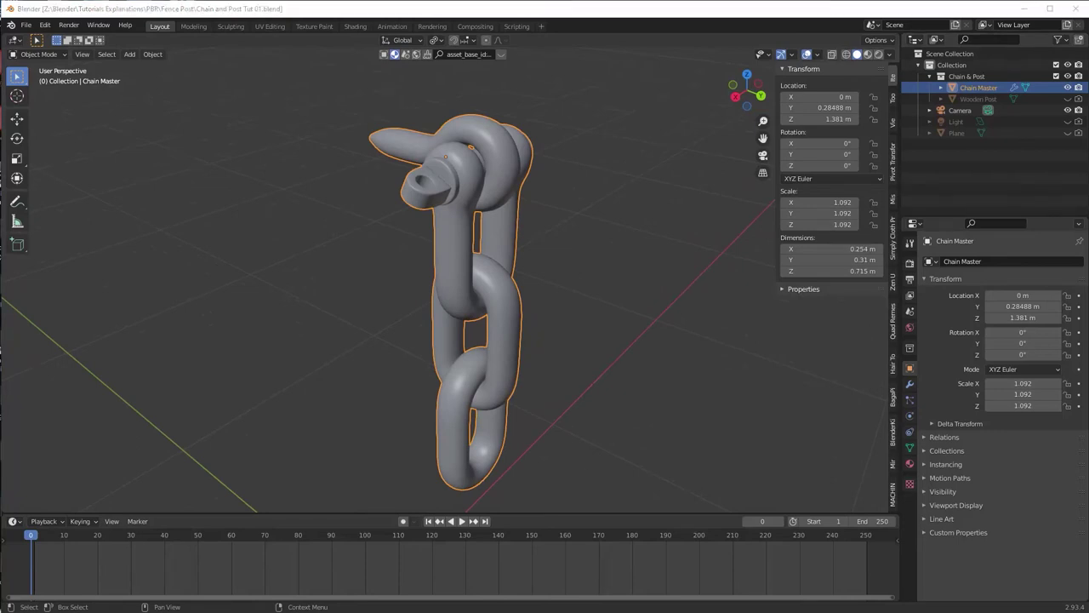
middle_drag(567, 190, 533, 176)
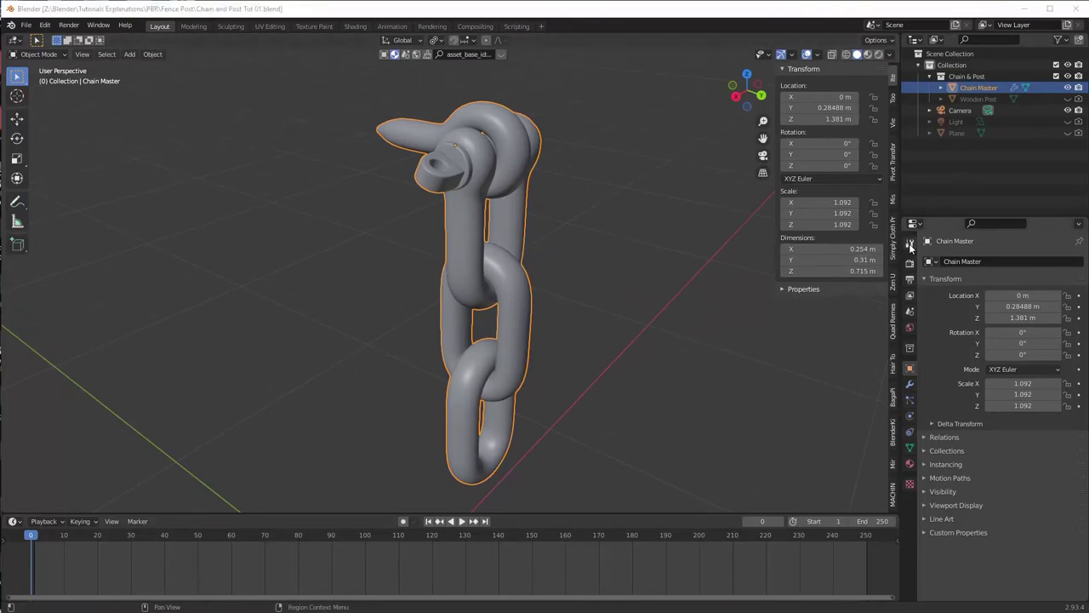
click(315, 27)
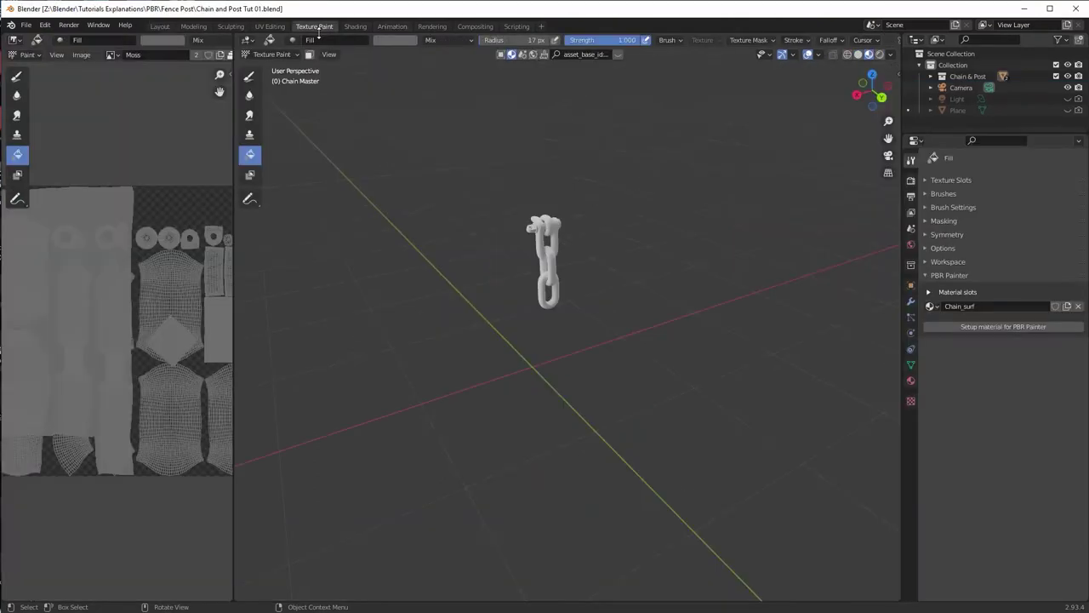
scroll(583, 350, up, 6)
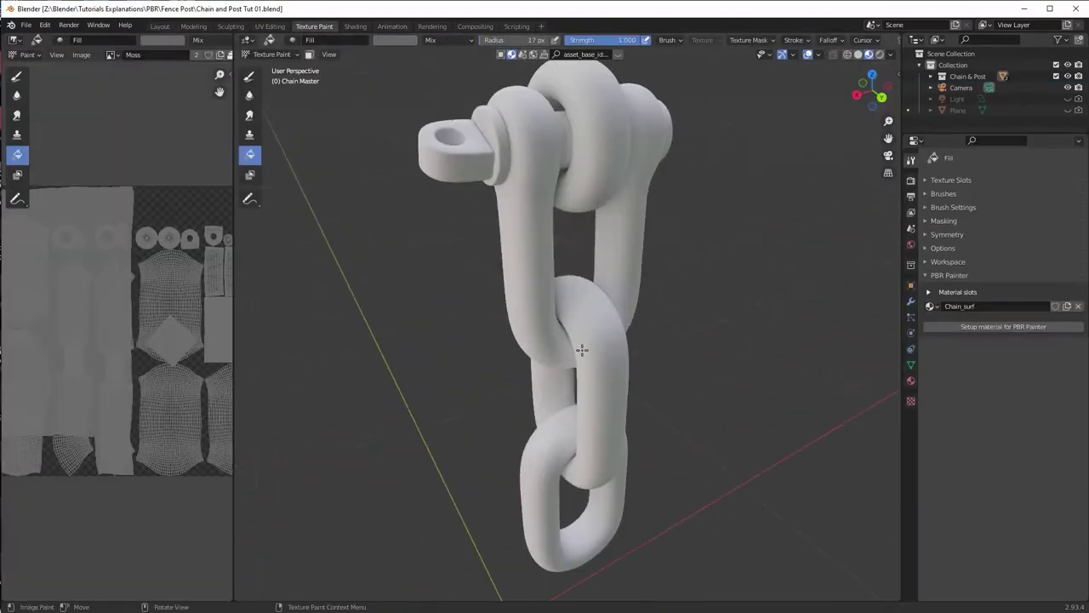
click(1007, 326)
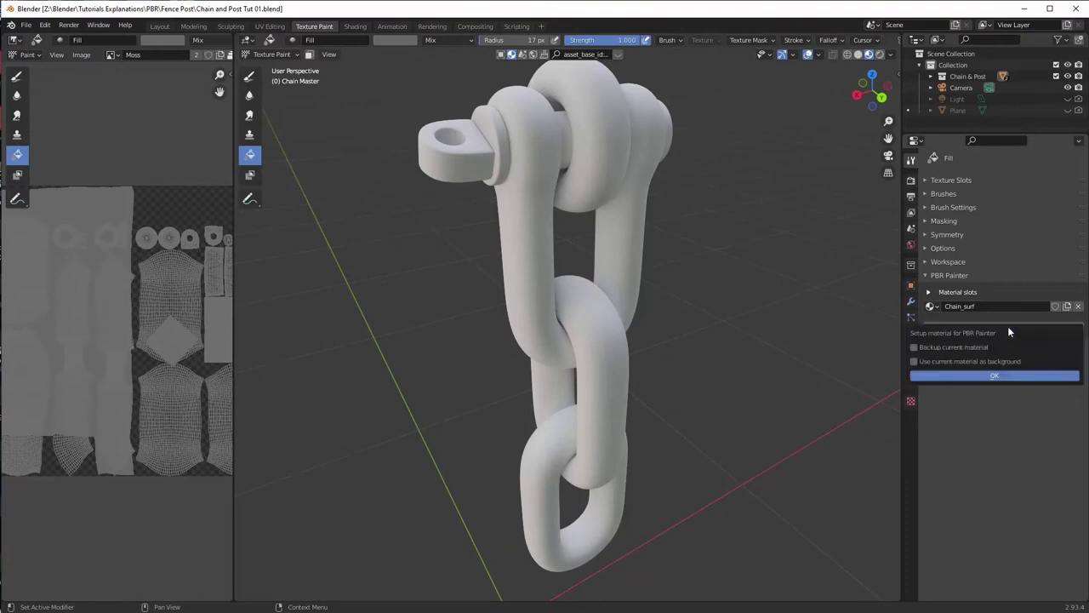
click(992, 375)
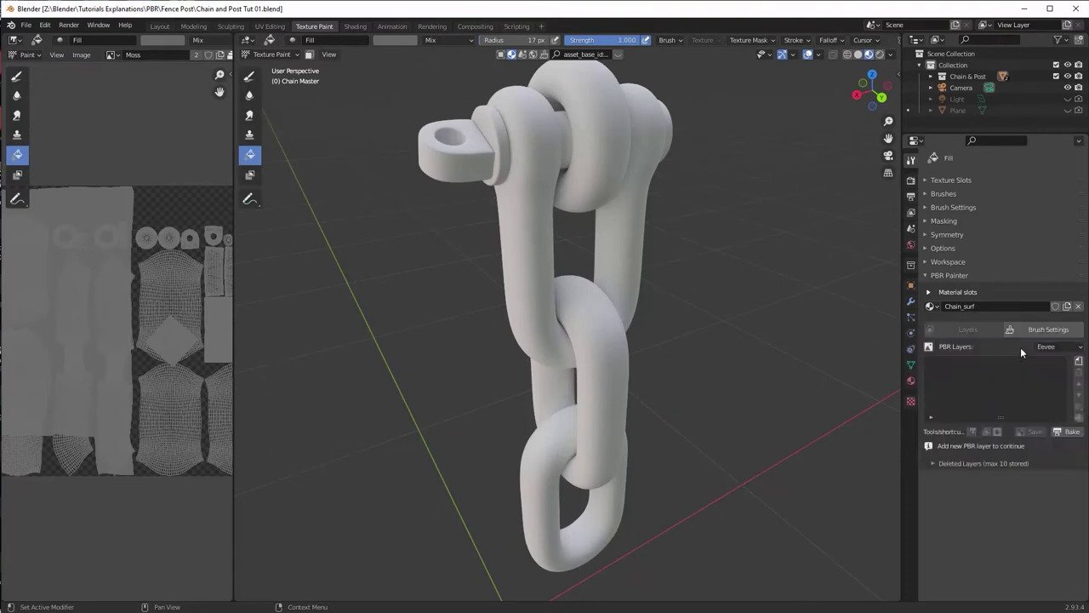
Step: Add a Multichannel PBR layer named Metal at 2048 × 2048 resolution
click(1079, 362)
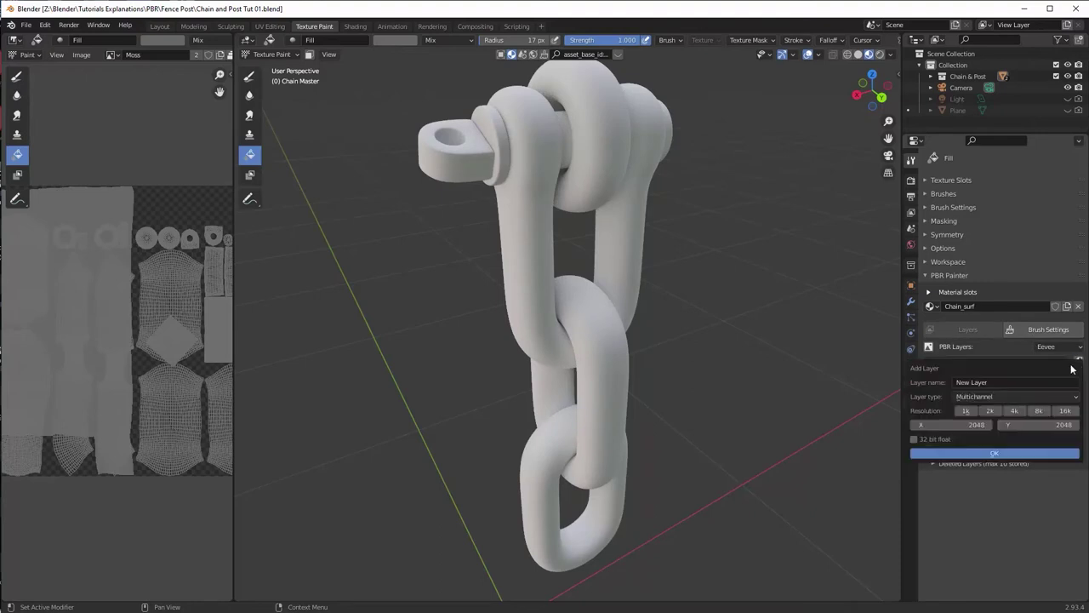
click(992, 383)
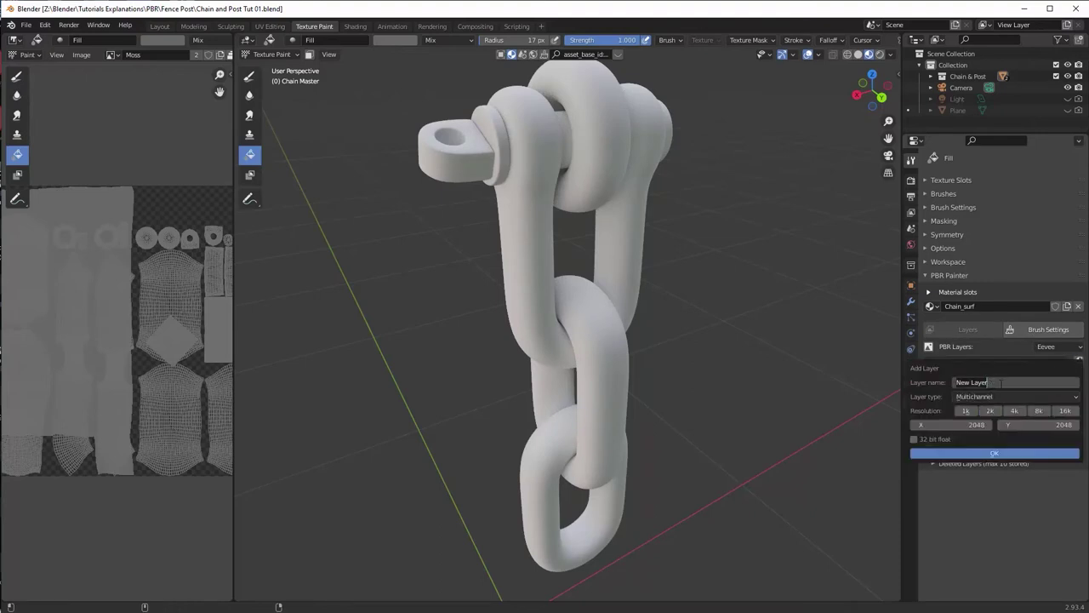
text(Met)
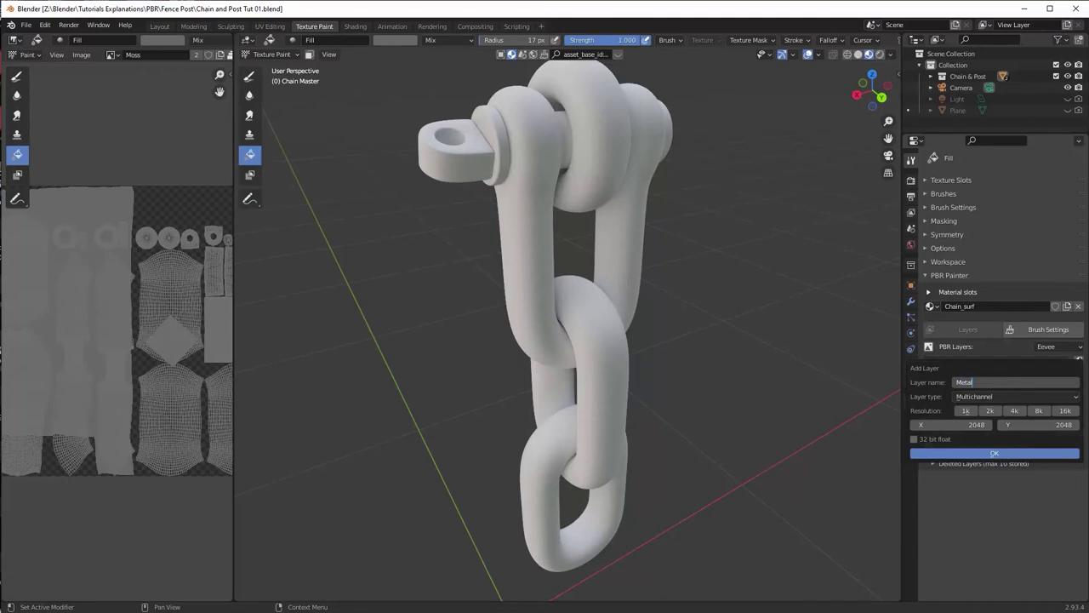
text(al)
click(995, 454)
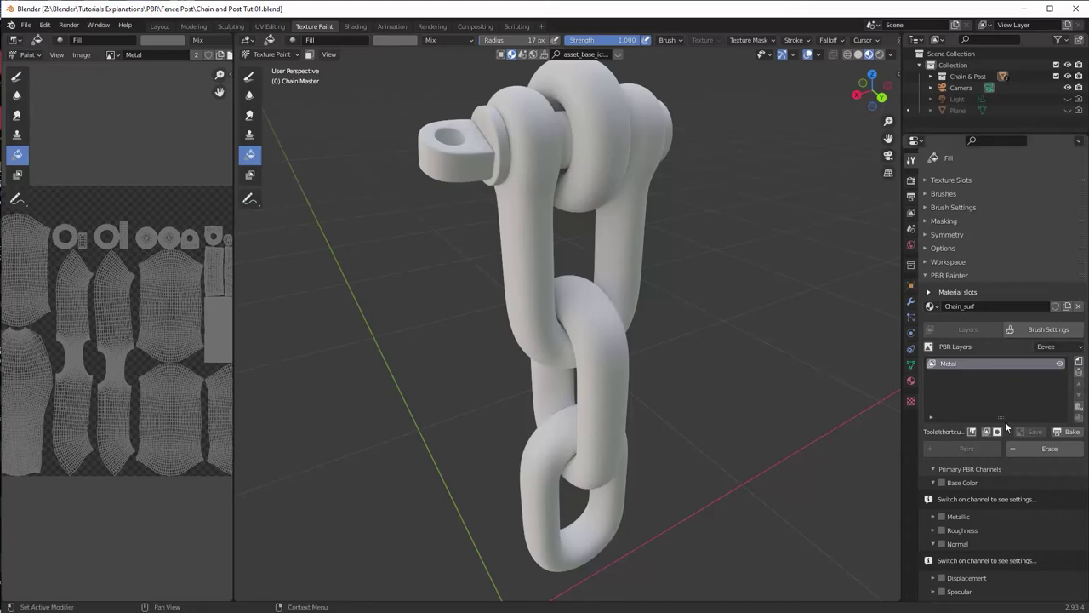
Step: Import the Metal_Rough_01 basecolor, metallic, normal and roughness textures from the textures_1k folder into the Metal layer together
click(987, 432)
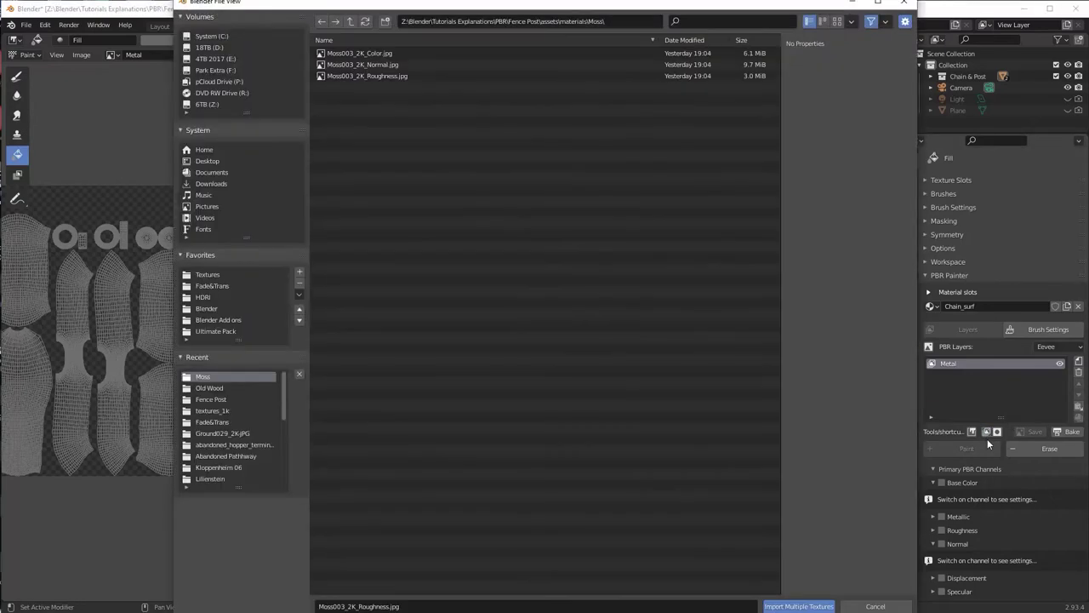
click(350, 22)
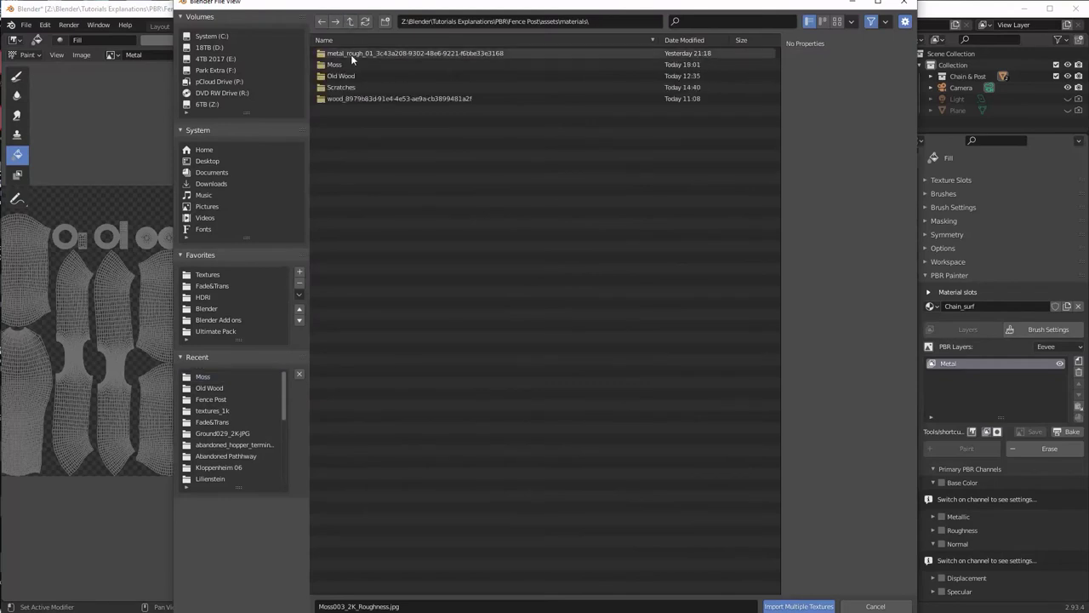
double_click(354, 53)
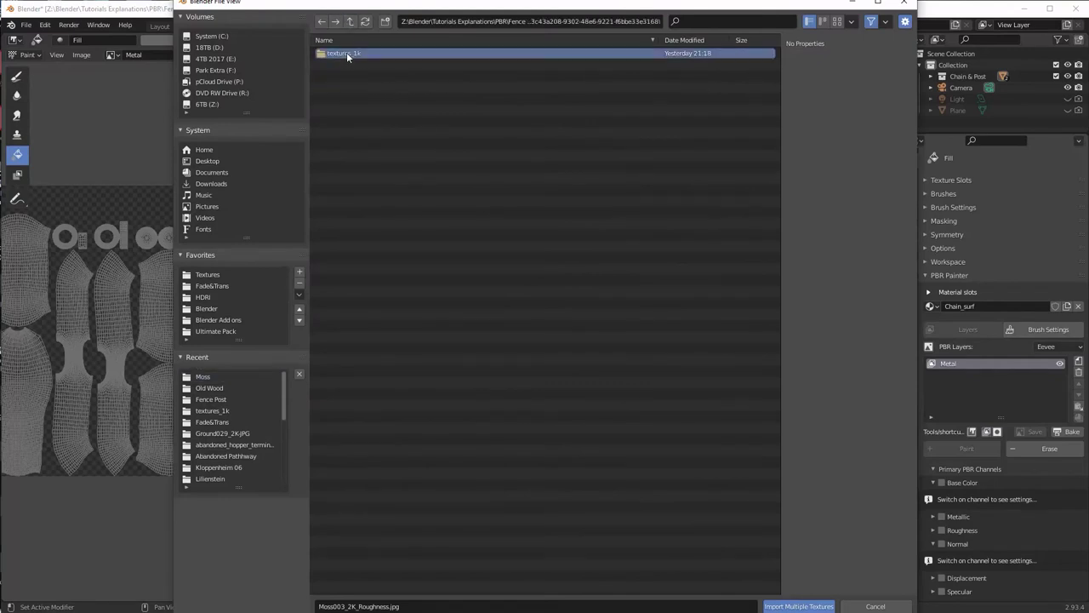
double_click(349, 54)
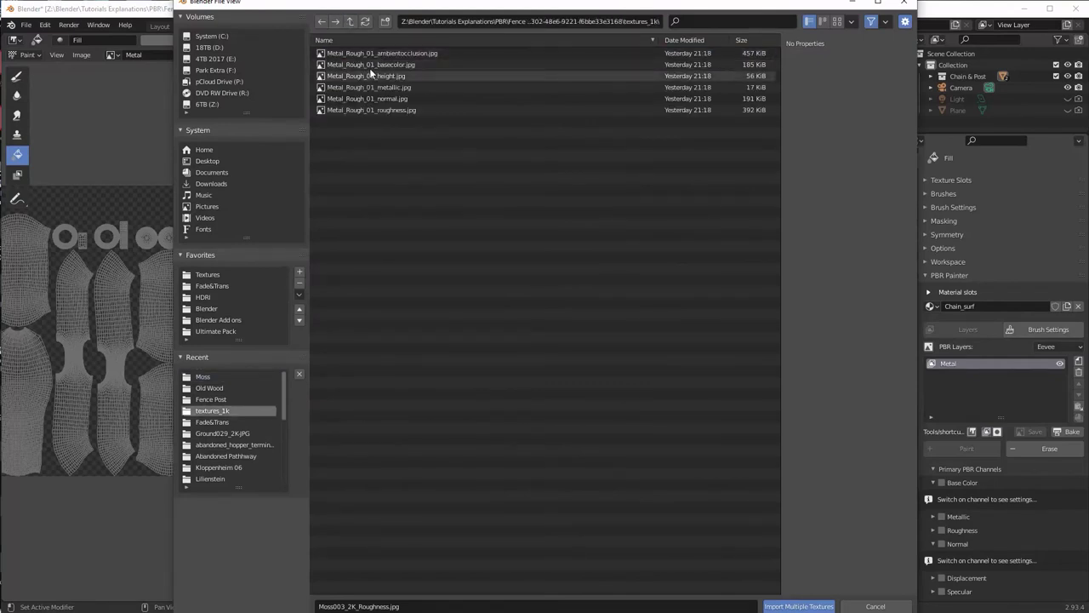
click(422, 65)
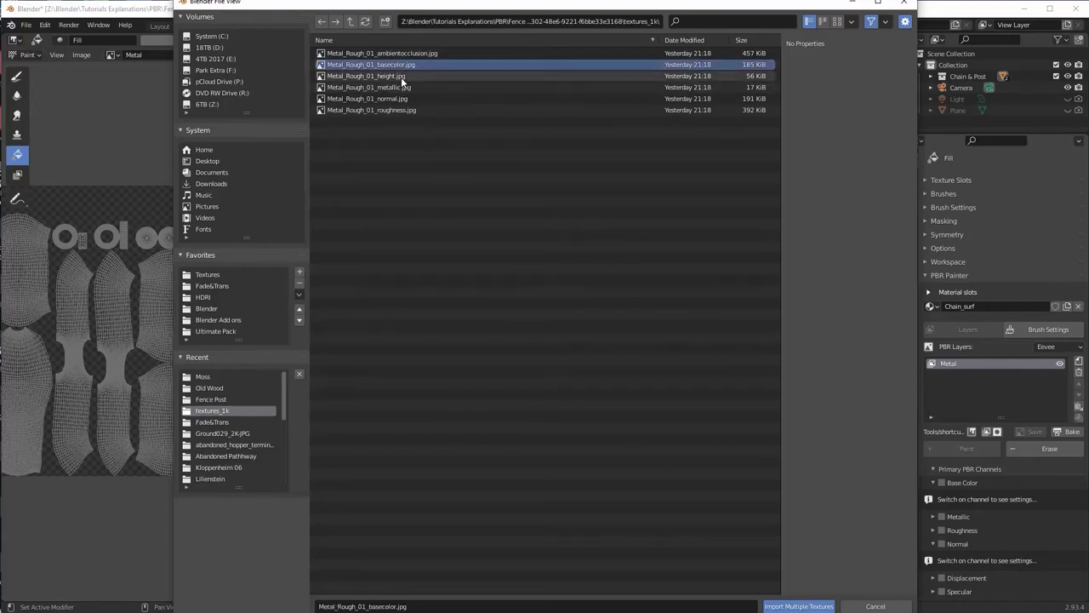
ctrl+click(399, 87)
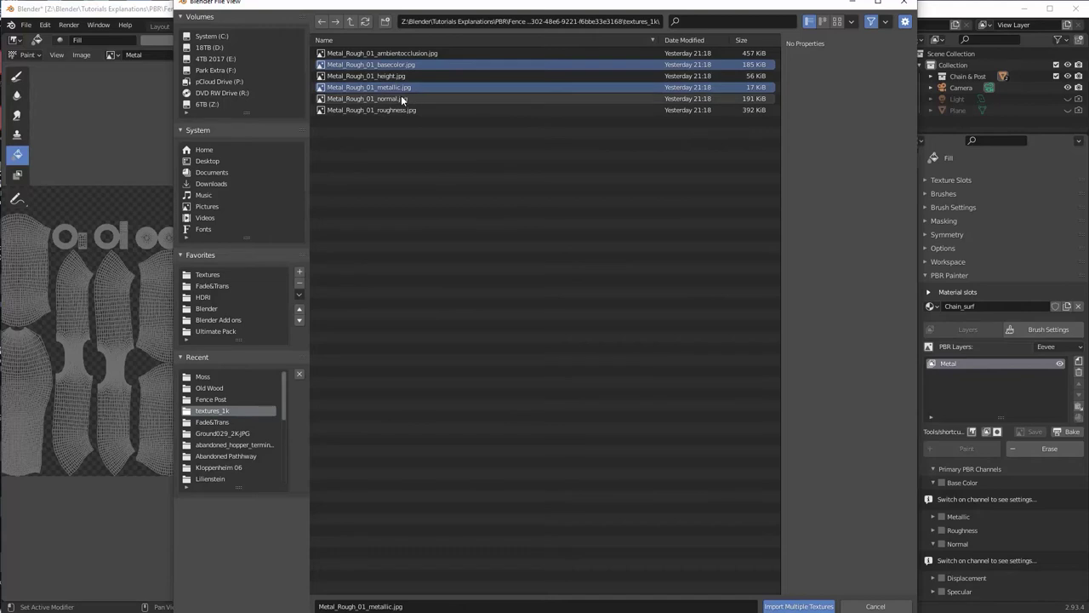
ctrl+click(401, 100)
ctrl+click(401, 111)
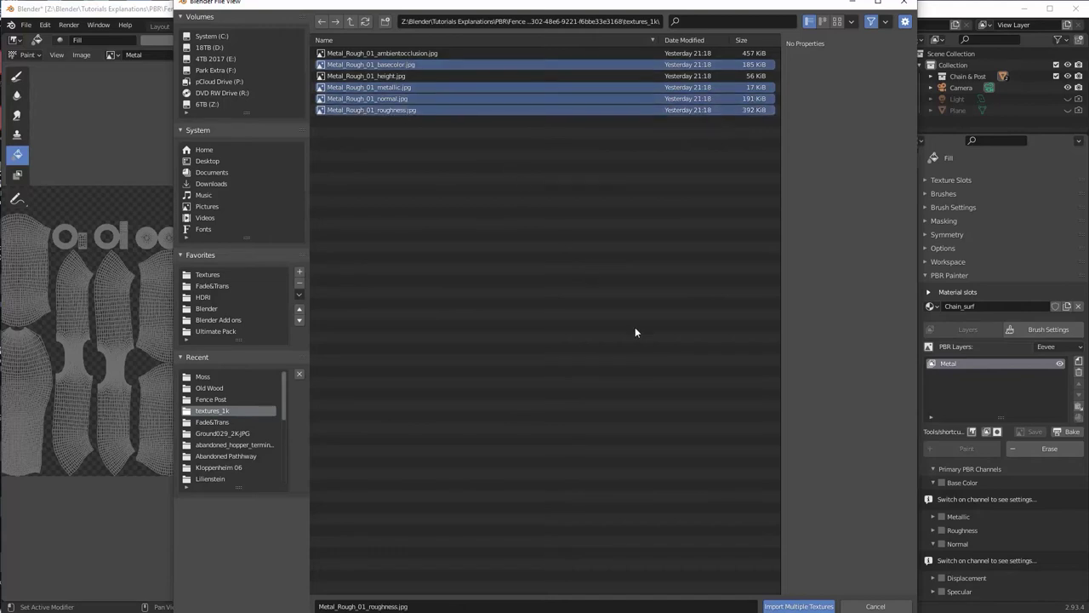
click(798, 606)
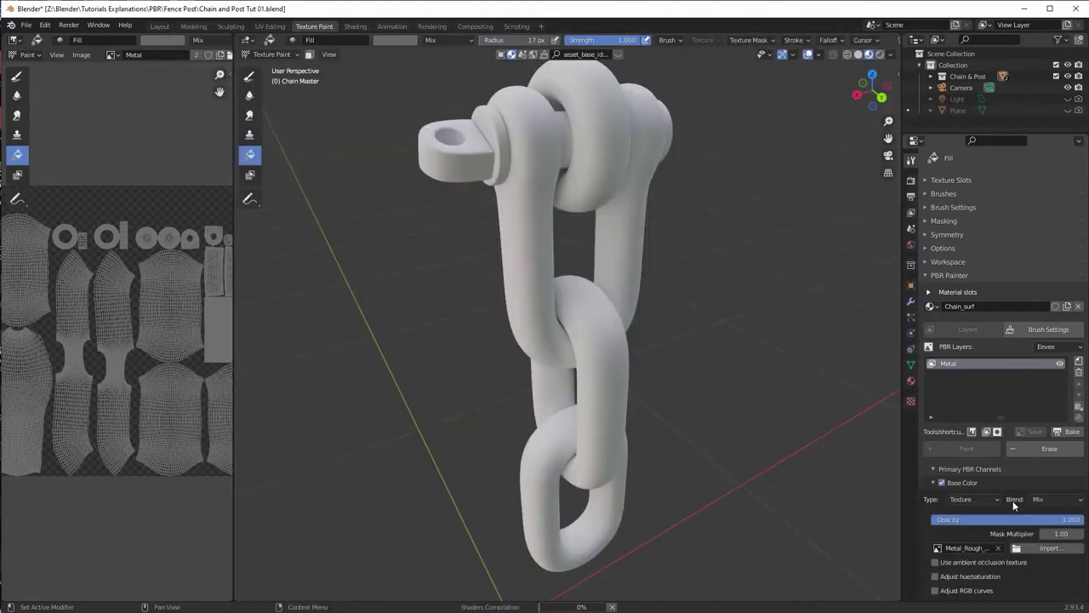
Step: Fill the whole chain with the Metal layer using the Fill tool
scroll(1013, 500, down, 2)
scroll(961, 486, down, 3)
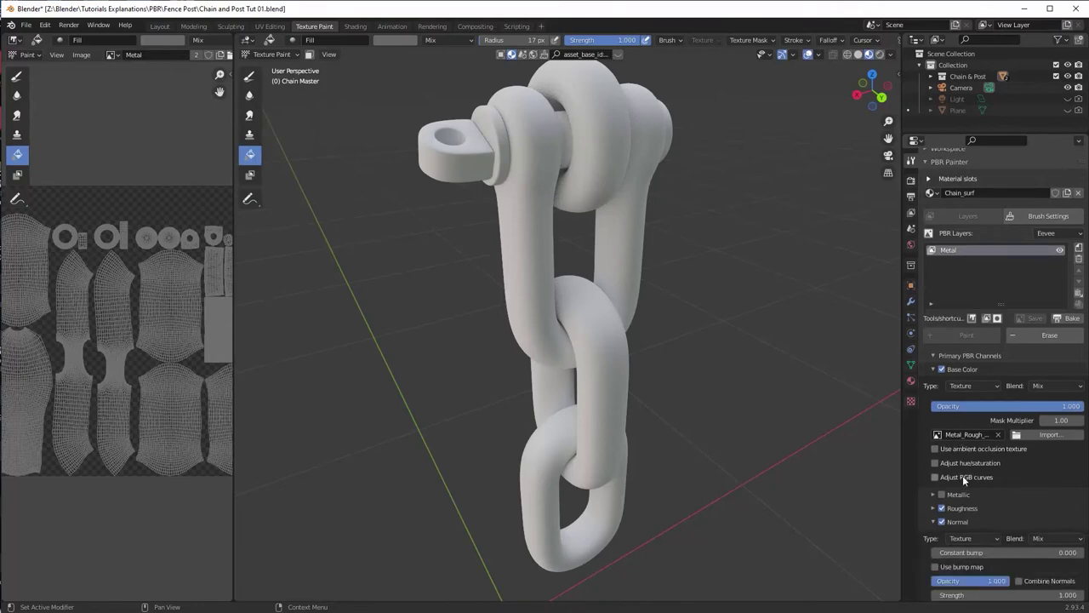
scroll(963, 475, up, 4)
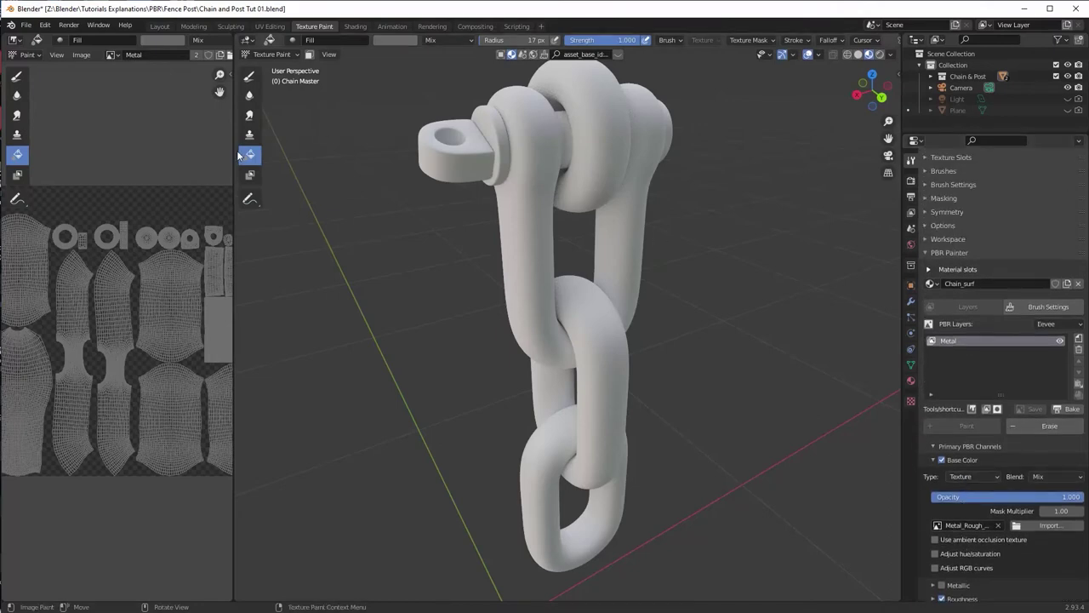
click(681, 234)
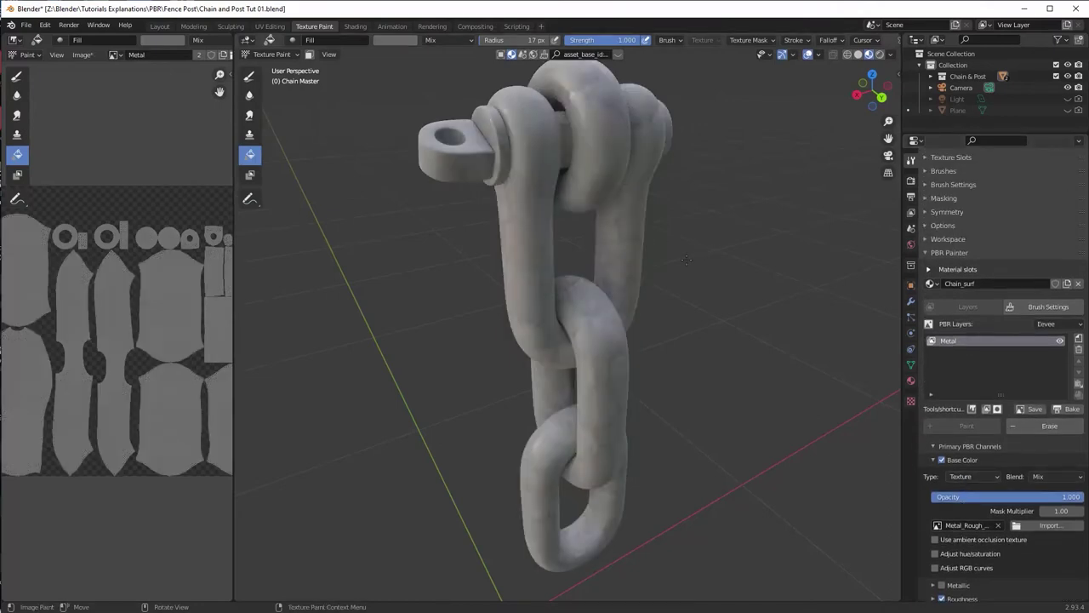
mouse_move(681, 234)
middle_down()
mouse_move(684, 255)
mouse_move(654, 285)
mouse_move(655, 273)
middle_up()
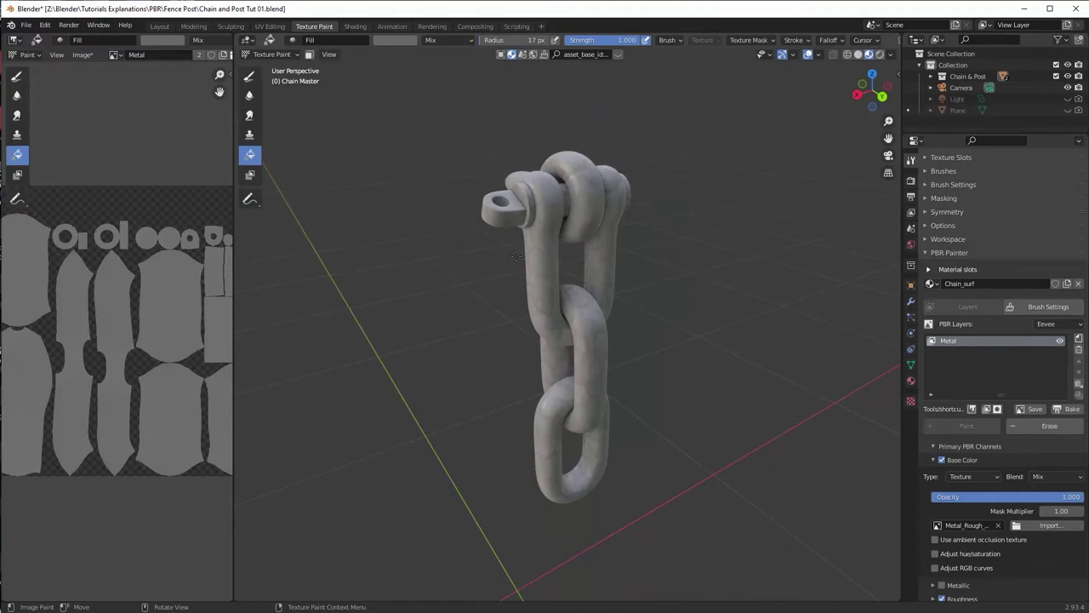
Step: Enable the Metal layer's Metallic channel and set its type to Texture
scroll(983, 472, down, 3)
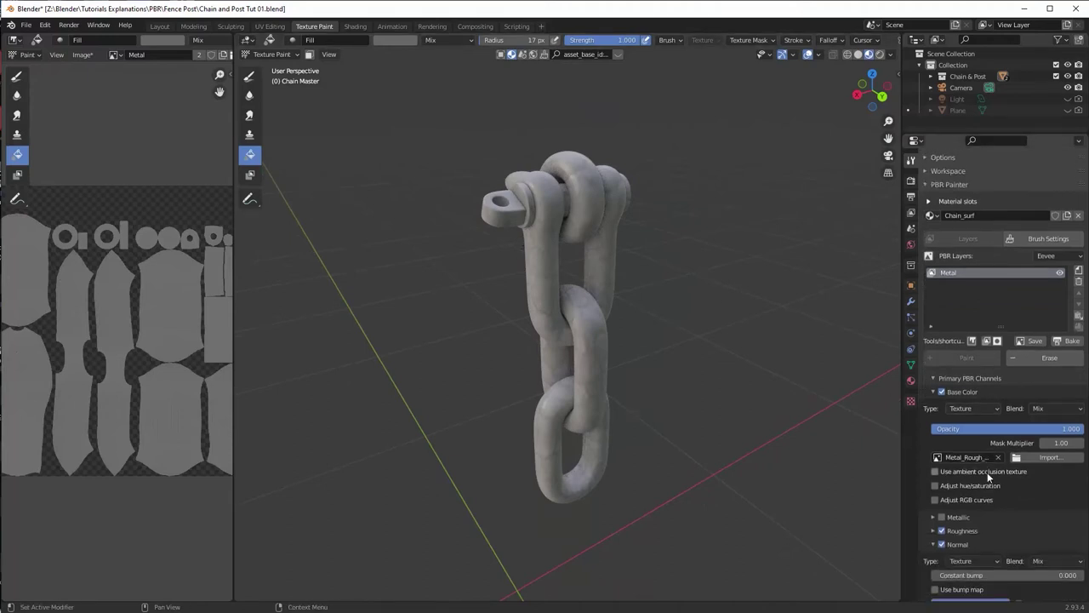
scroll(987, 473, down, 1)
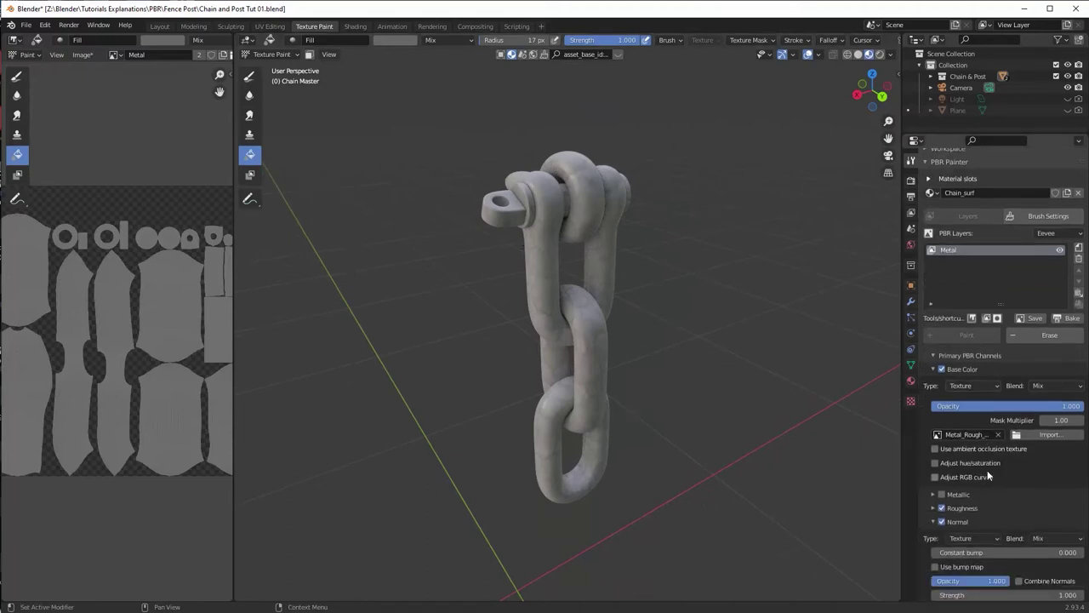
click(941, 495)
click(934, 494)
scroll(992, 473, down, 4)
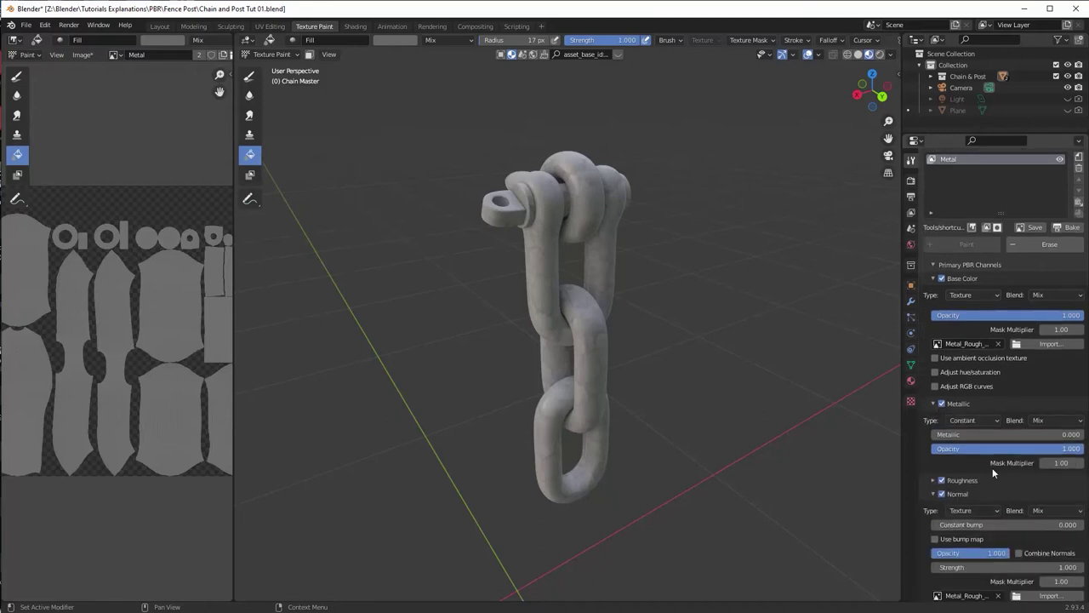
click(941, 403)
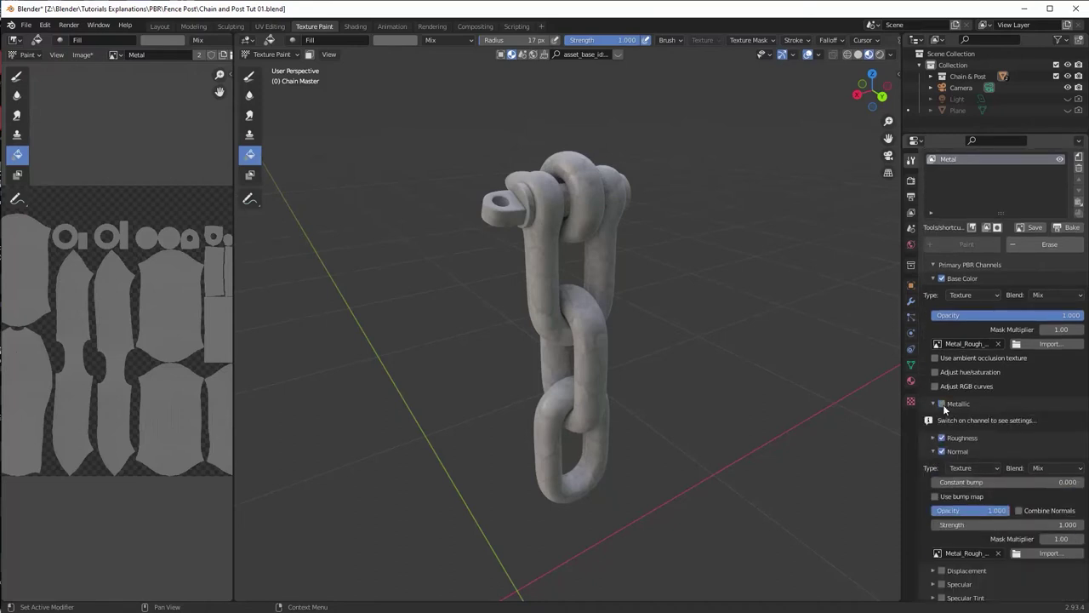
click(943, 404)
click(975, 420)
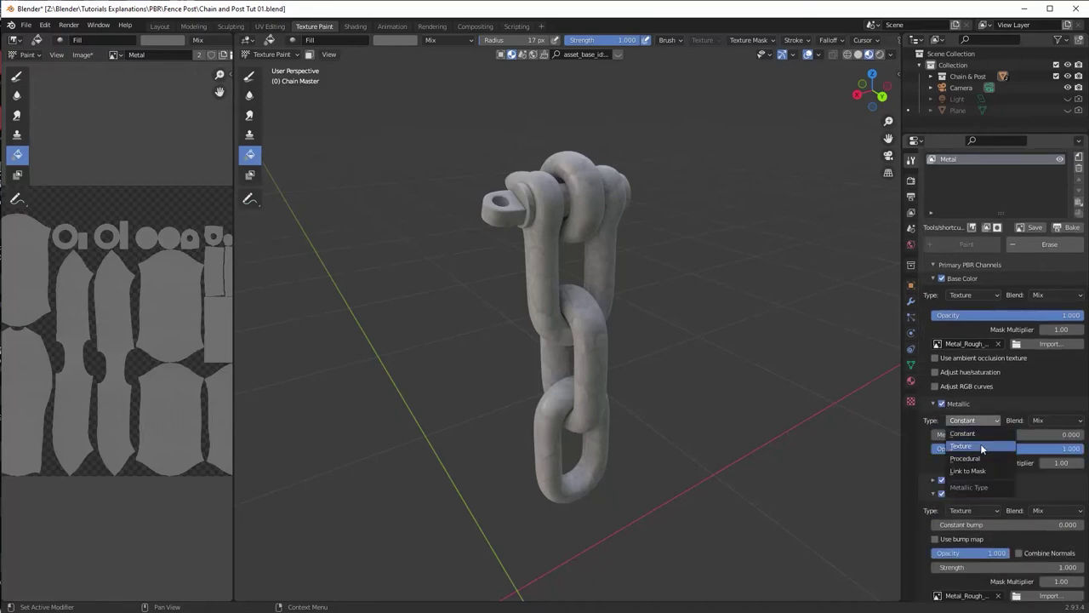
click(980, 443)
Step: Import Metal_Rough_01_metallic.jpg from the metal_rough_01 textures_1k folder as the Metallic channel's texture
click(1023, 470)
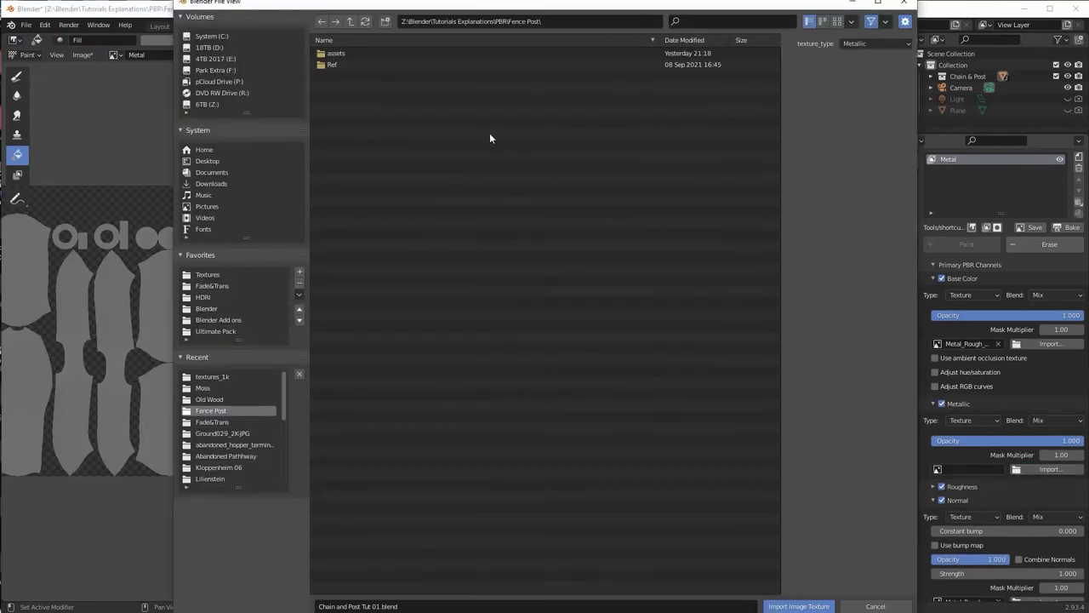
click(564, 21)
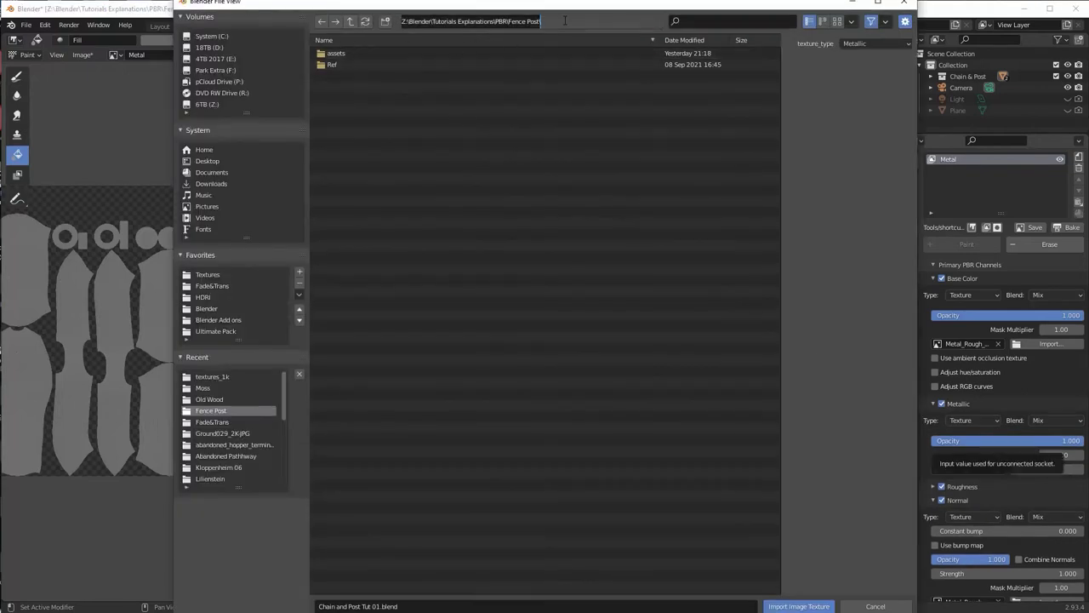
key(ctrl+v)
key(Return)
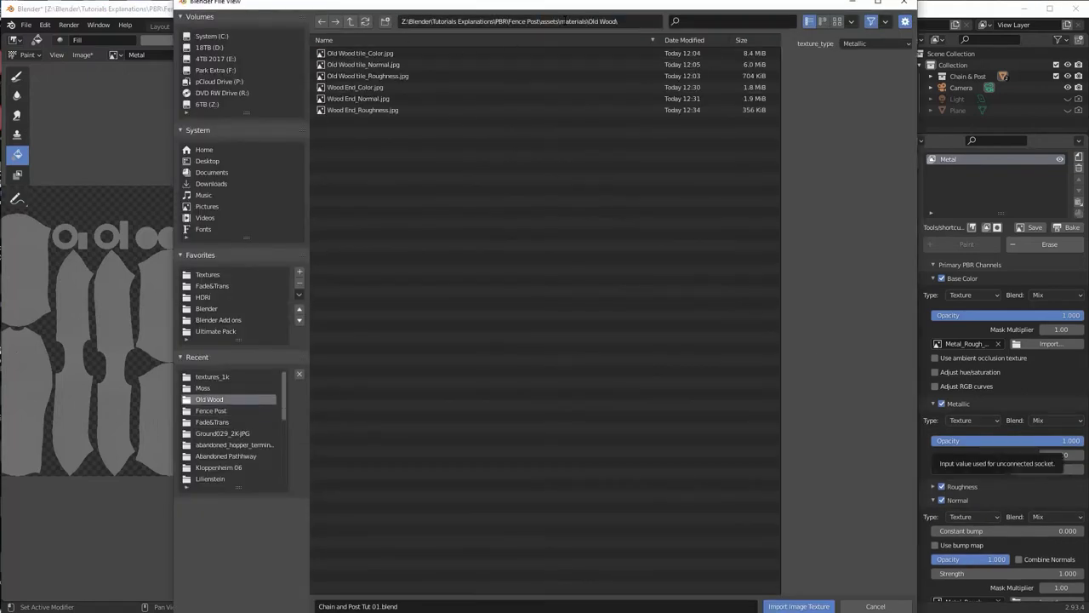
click(350, 25)
double_click(349, 52)
double_click(357, 53)
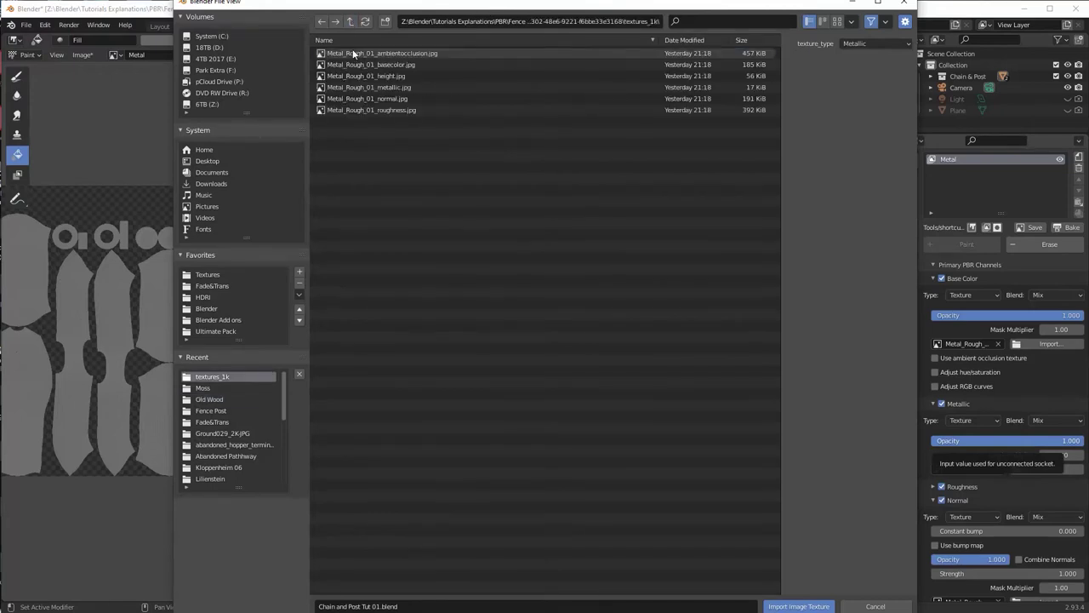
click(391, 88)
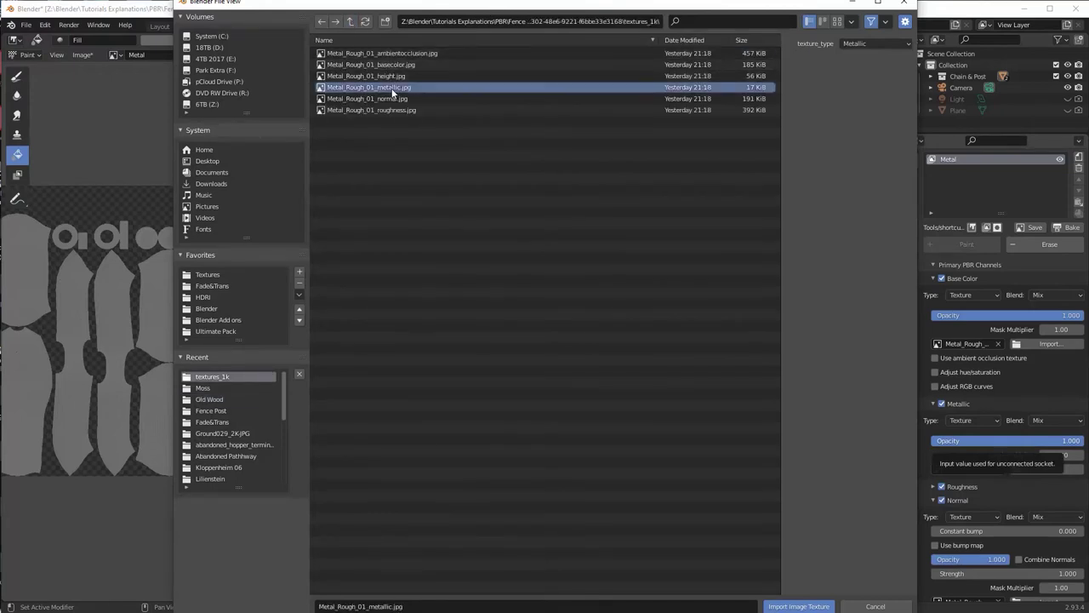
click(795, 606)
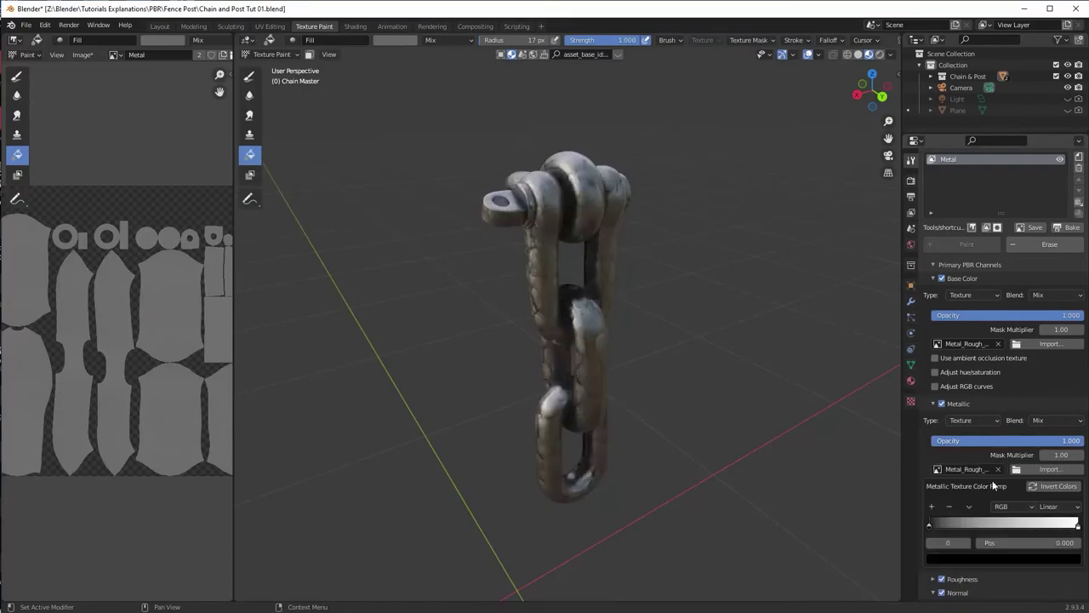
Step: Collapse the Metallic channel settings and set the Metal layer's texture mapping scale to 2 on both axes
scroll(681, 347, up, 4)
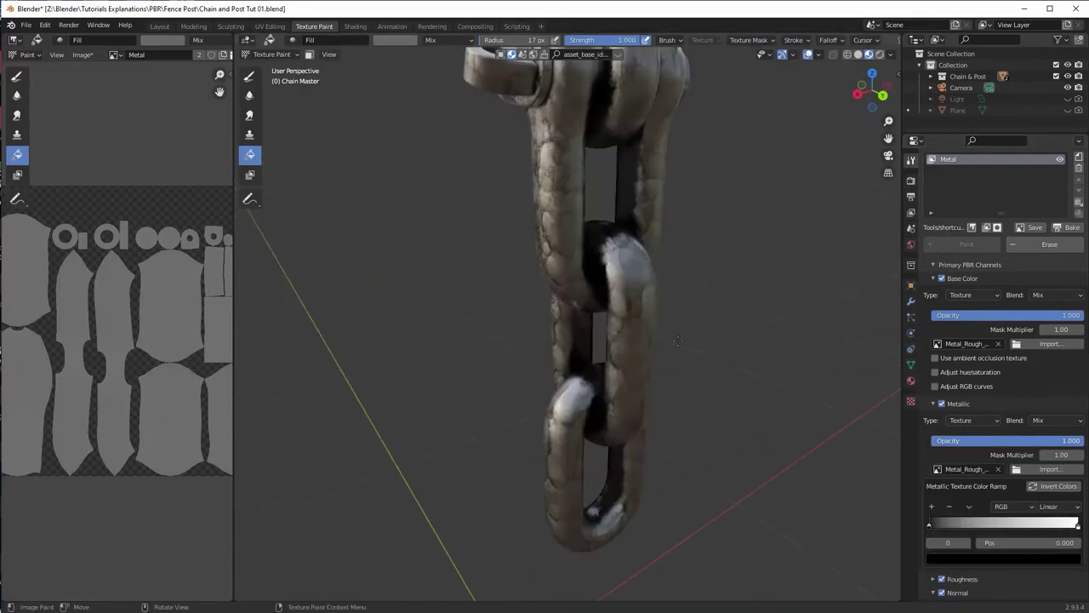
scroll(678, 341, down, 4)
middle_drag(681, 340, 749, 336)
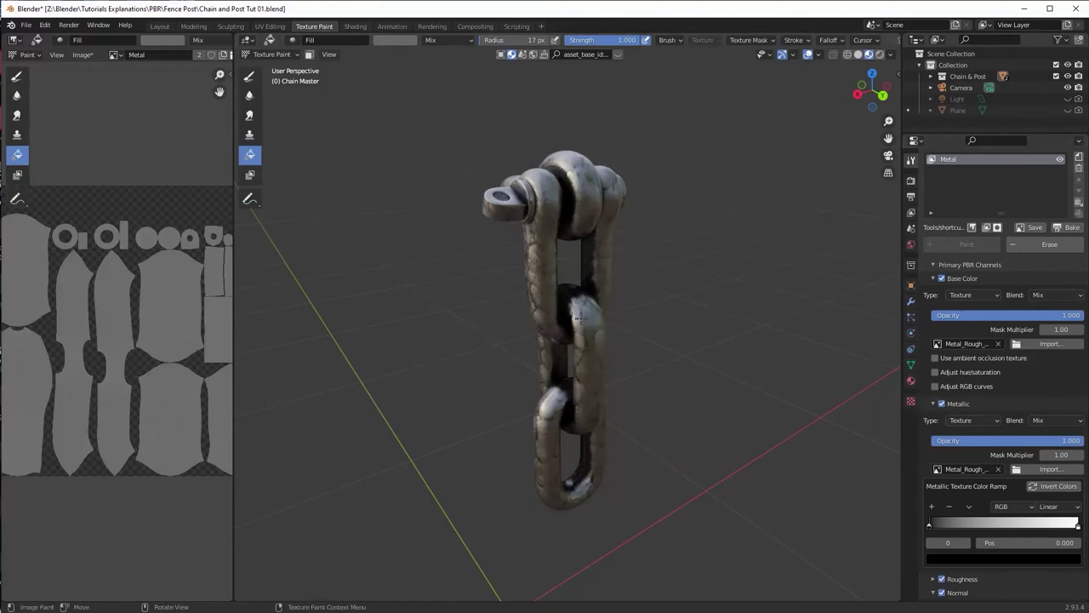
mouse_move(580, 318)
middle_down()
mouse_move(621, 298)
mouse_move(592, 317)
middle_up()
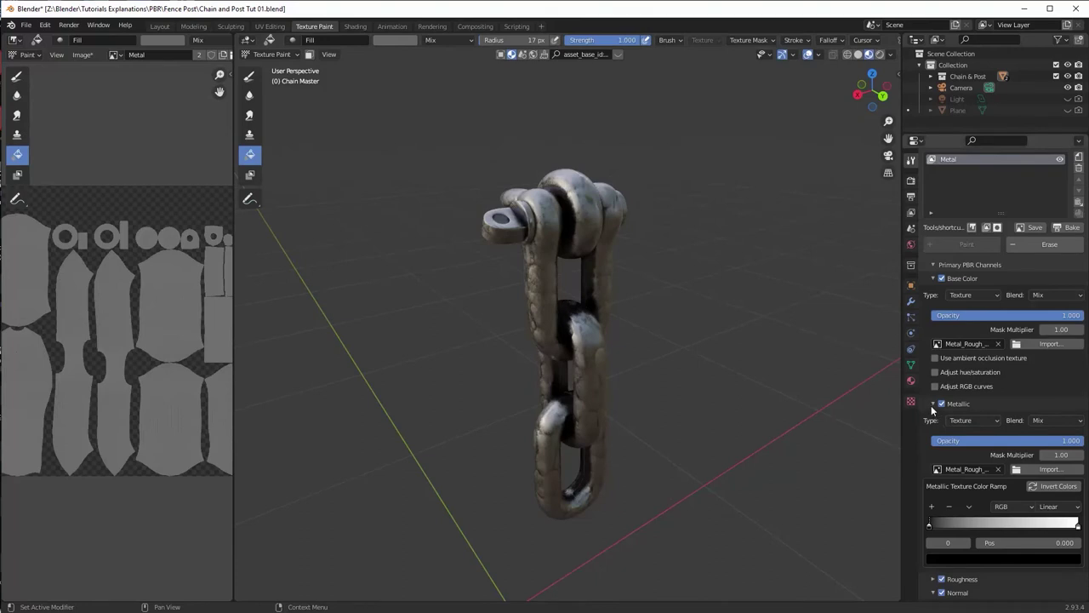
click(931, 405)
scroll(959, 417, down, 4)
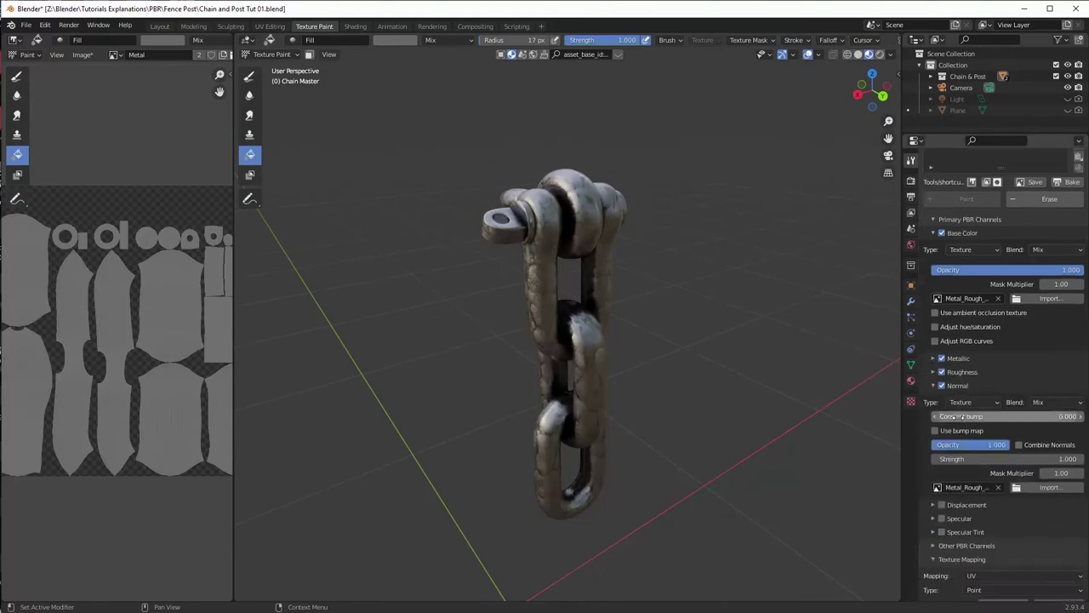
scroll(958, 417, down, 2)
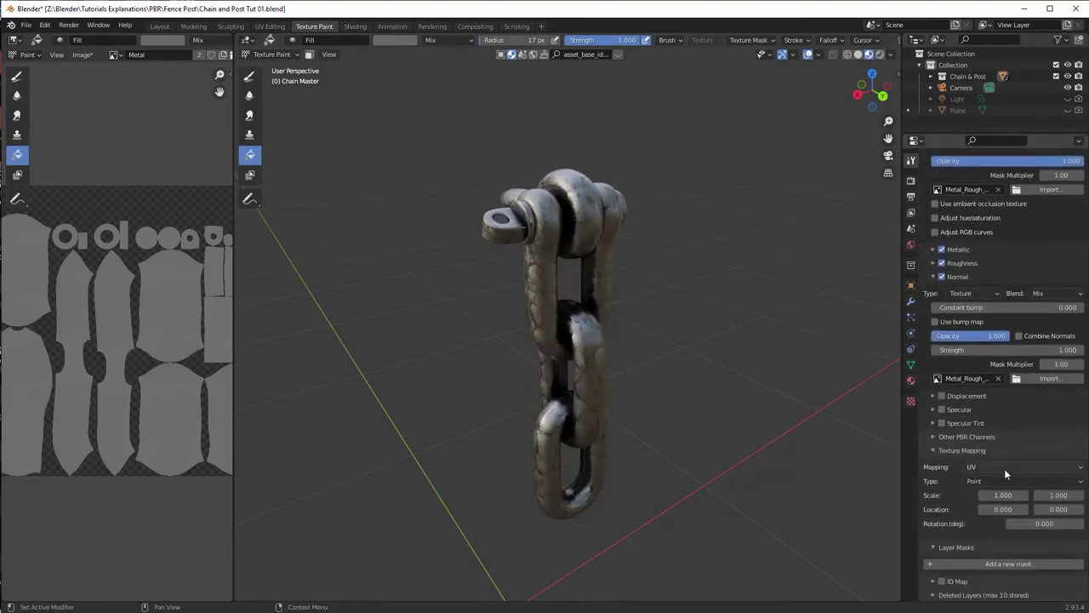
click(1004, 495)
text(2)
key(Tab)
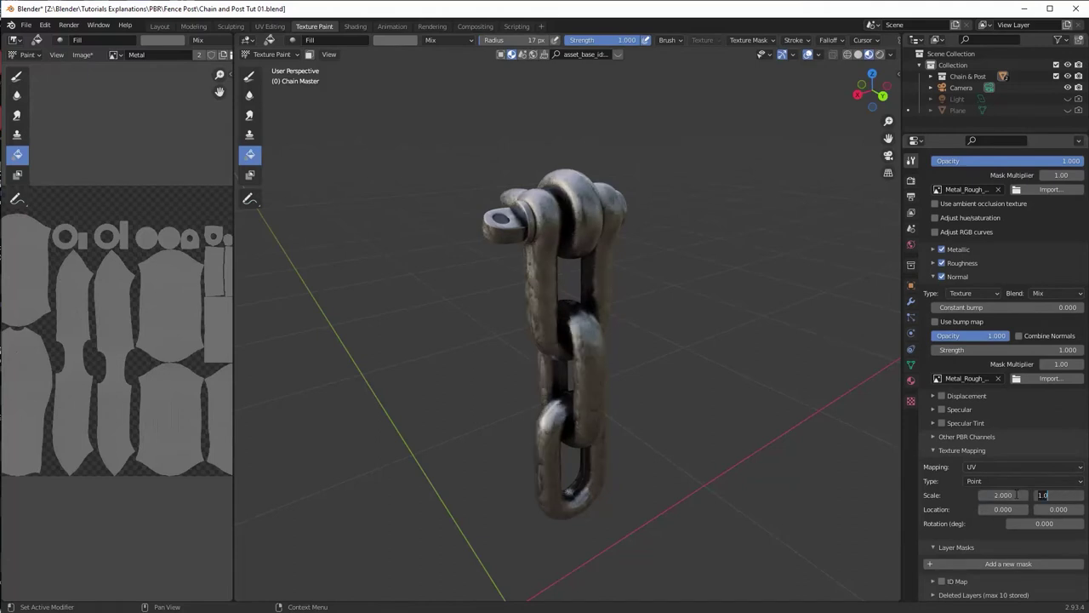
text(2)
key(Tab)
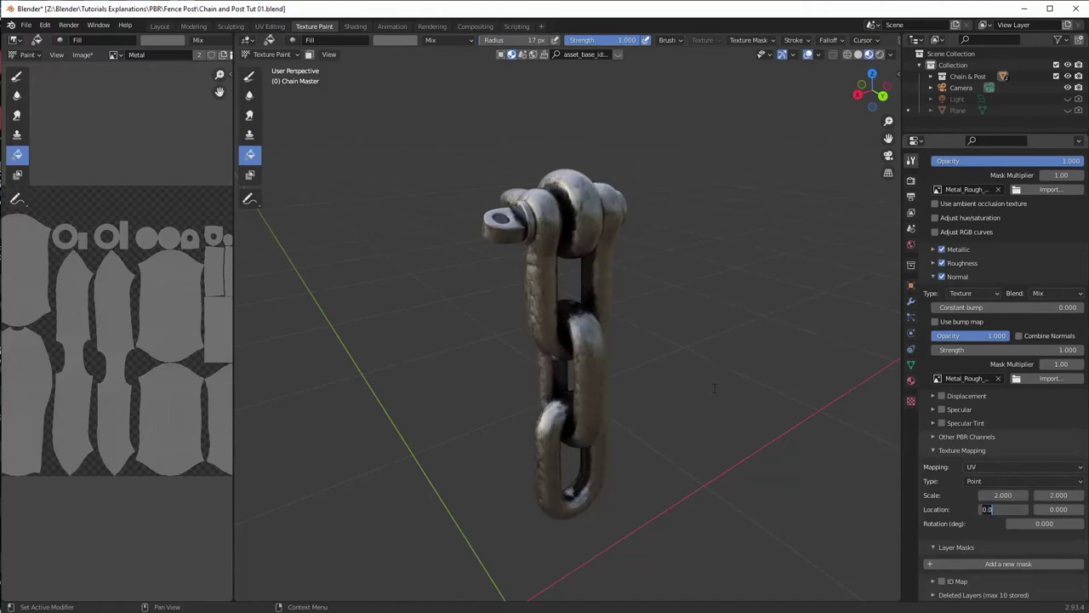
key(Return)
Step: Disable Screen Space Reflections and Ambient Occlusion in the render settings and check the chain from another angle
middle_drag(710, 372, 678, 358)
scroll(682, 386, up, 3)
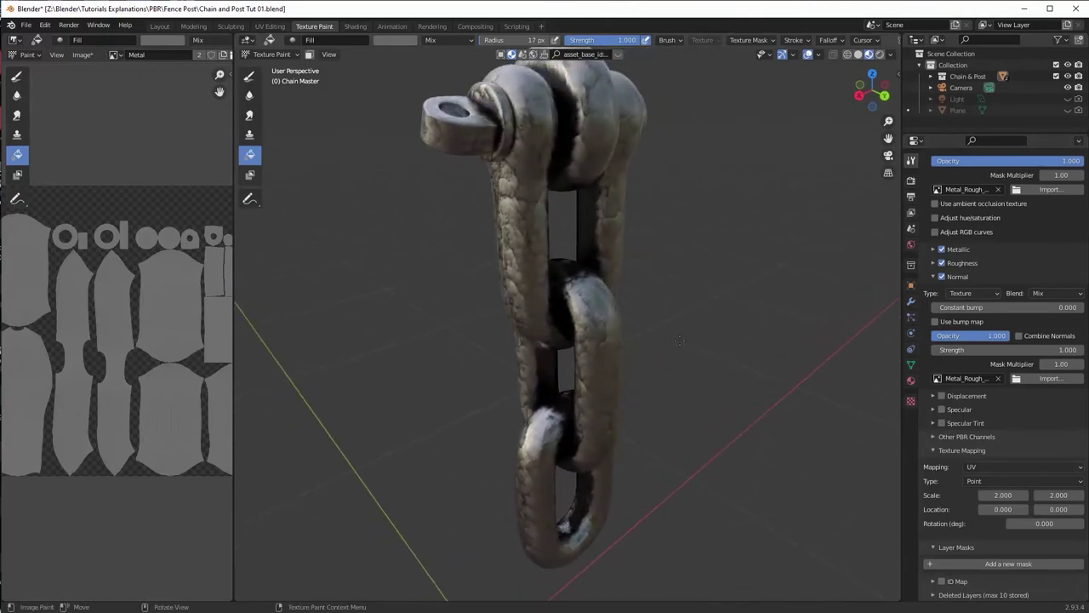
scroll(760, 380, down, 3)
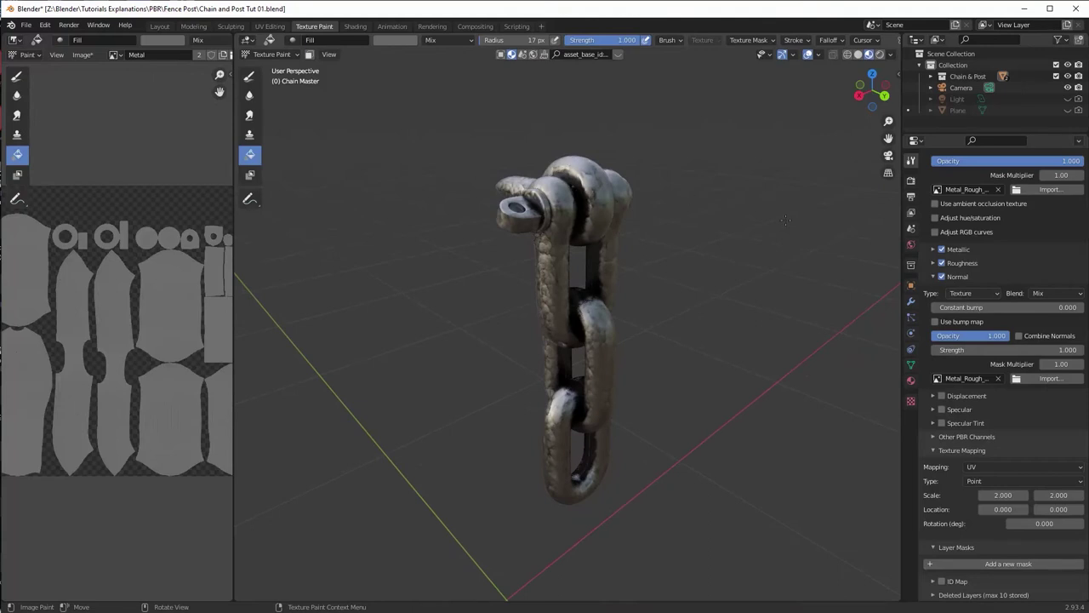
click(911, 179)
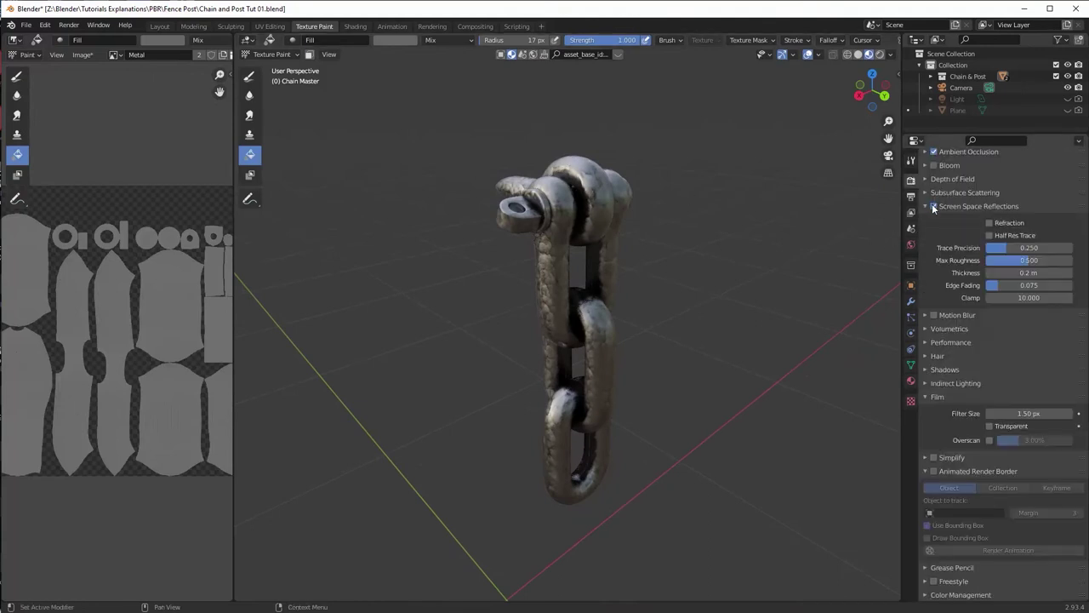
click(934, 206)
click(934, 151)
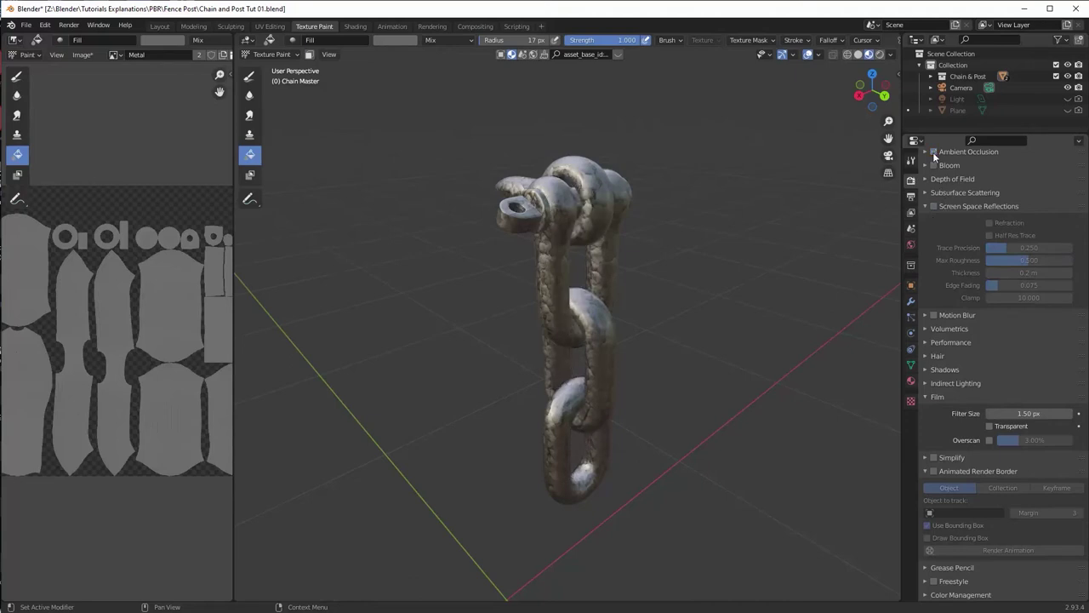
middle_drag(634, 230, 656, 226)
middle_drag(653, 228, 549, 269)
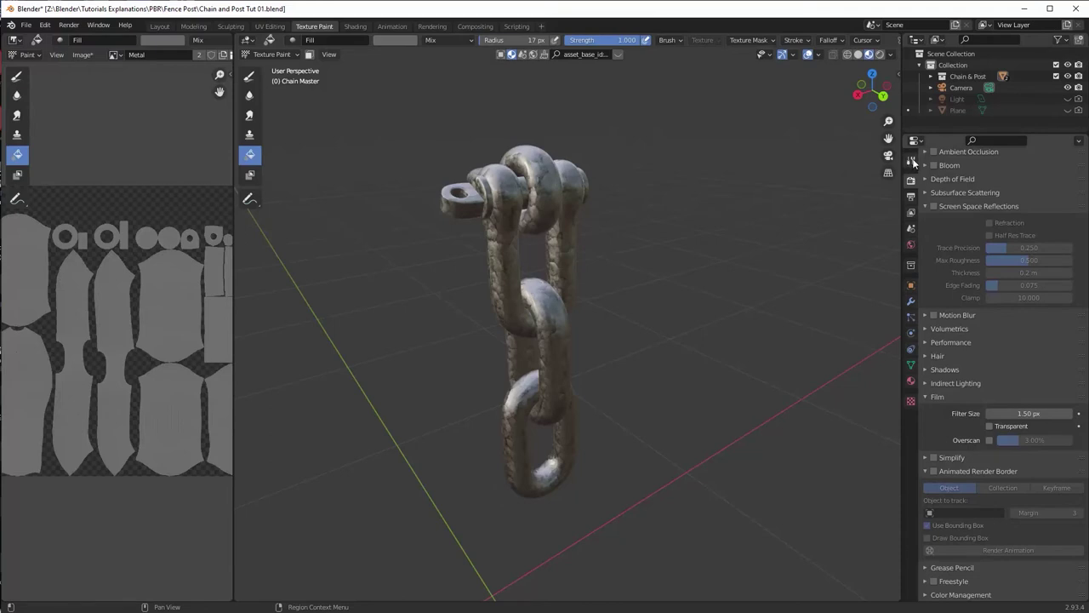
Step: Return to the PBR Painter settings and add a 2048 x 2048 multichannel layer named Rust to the chain material
click(913, 161)
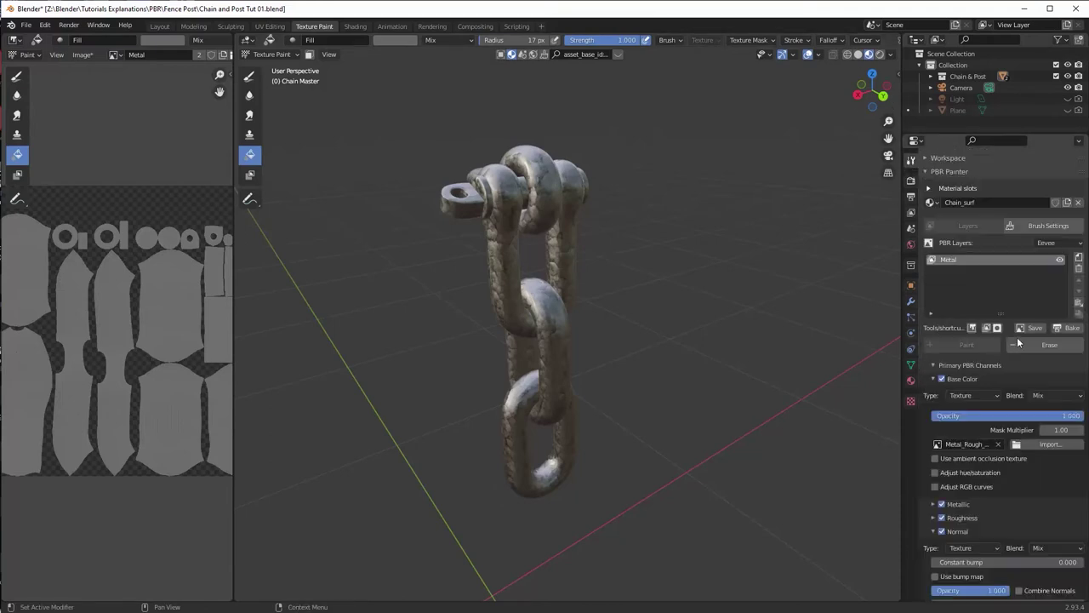
scroll(1014, 334, down, 1)
mouse_move(556, 268)
middle_down()
mouse_move(587, 276)
mouse_move(573, 286)
middle_up()
scroll(573, 285, up, 2)
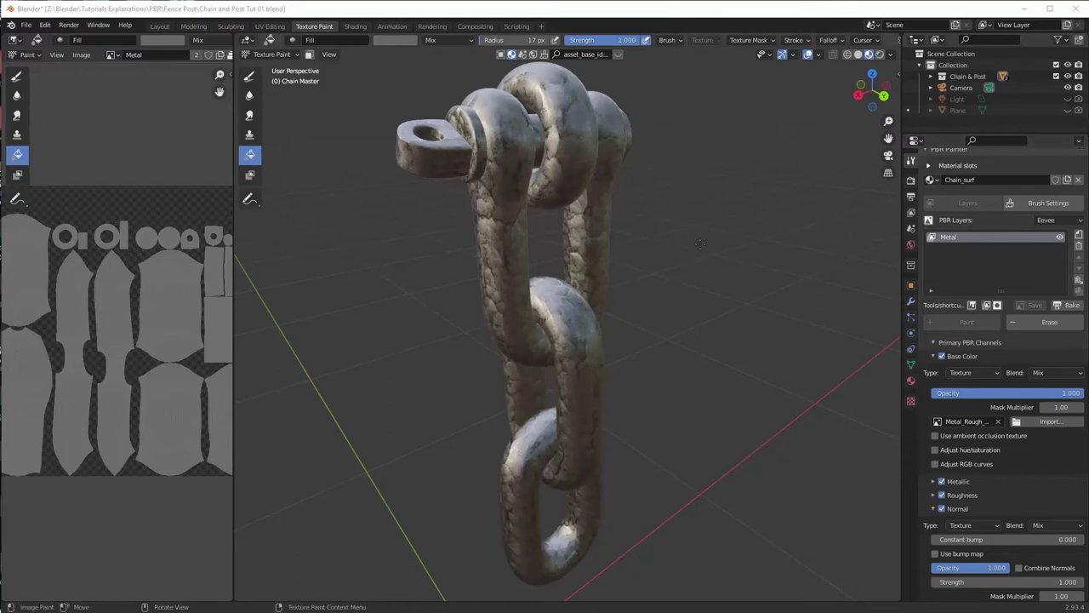
click(723, 15)
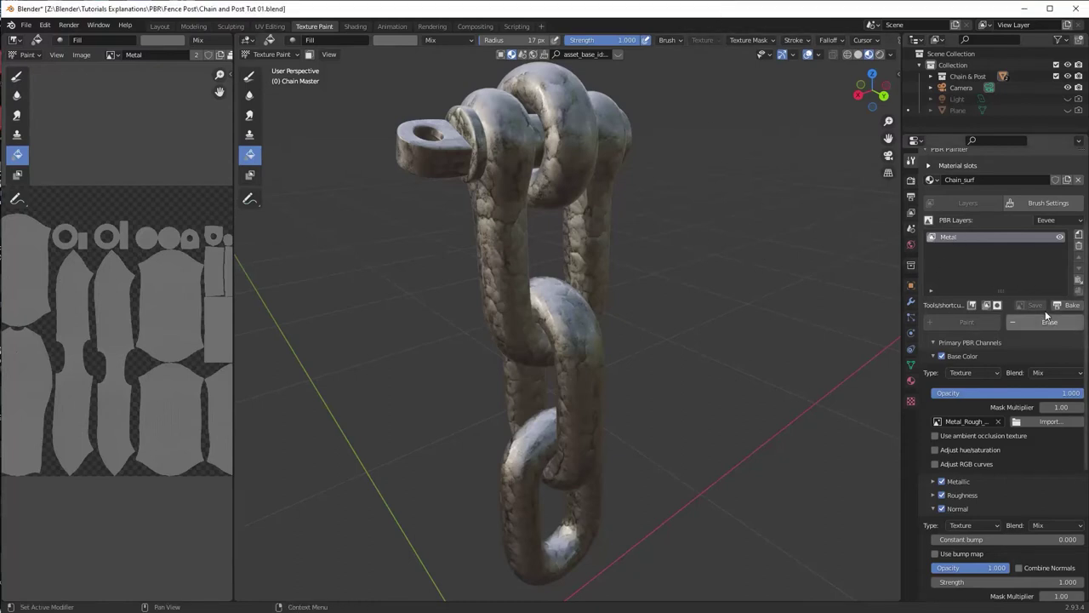
click(1079, 237)
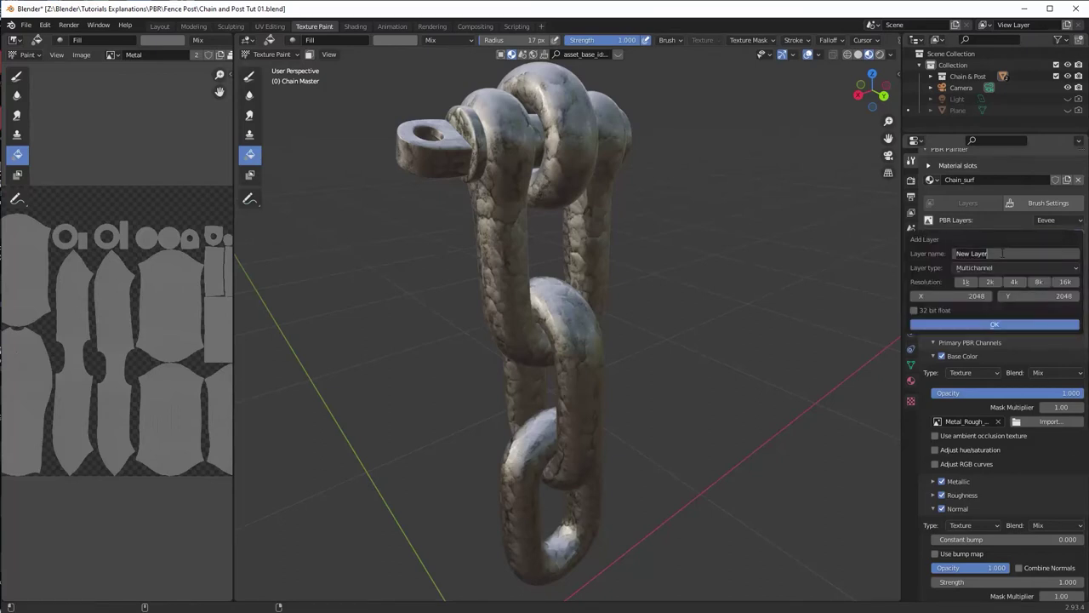
text(Rus)
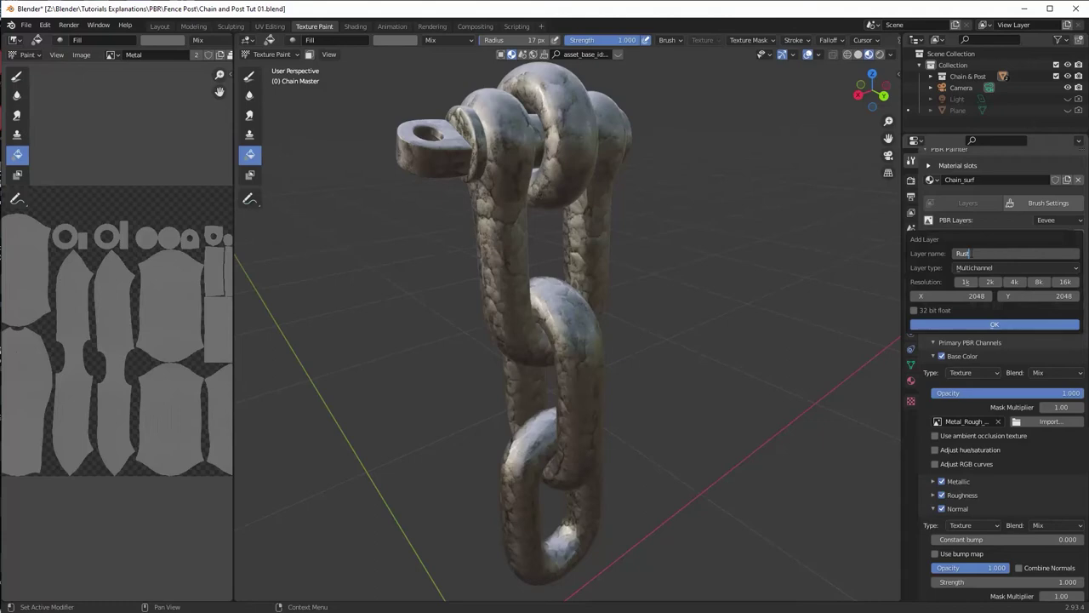
text(t)
key(Return)
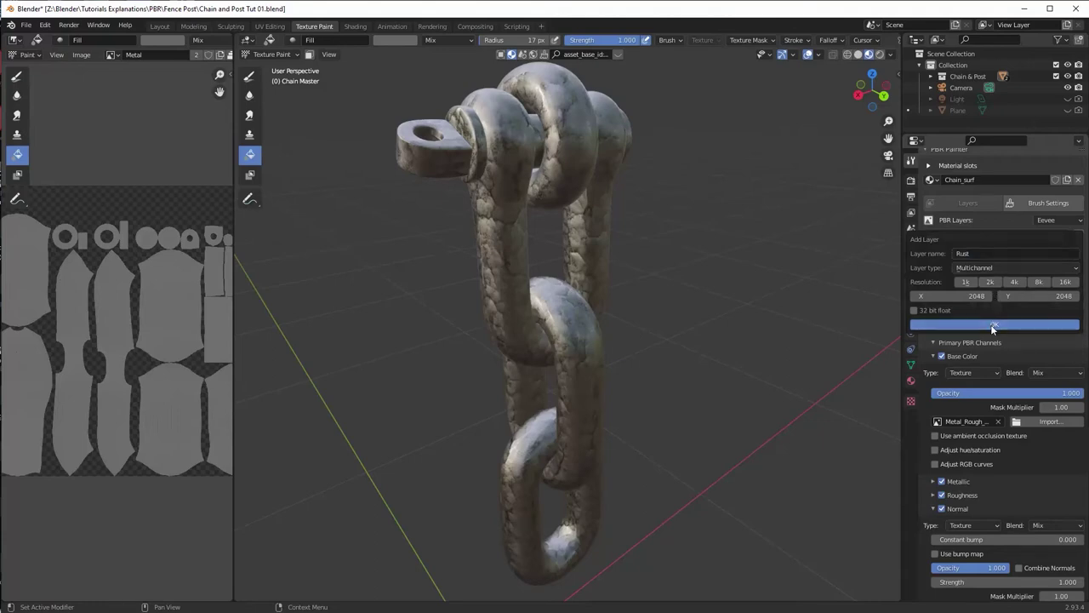
click(991, 324)
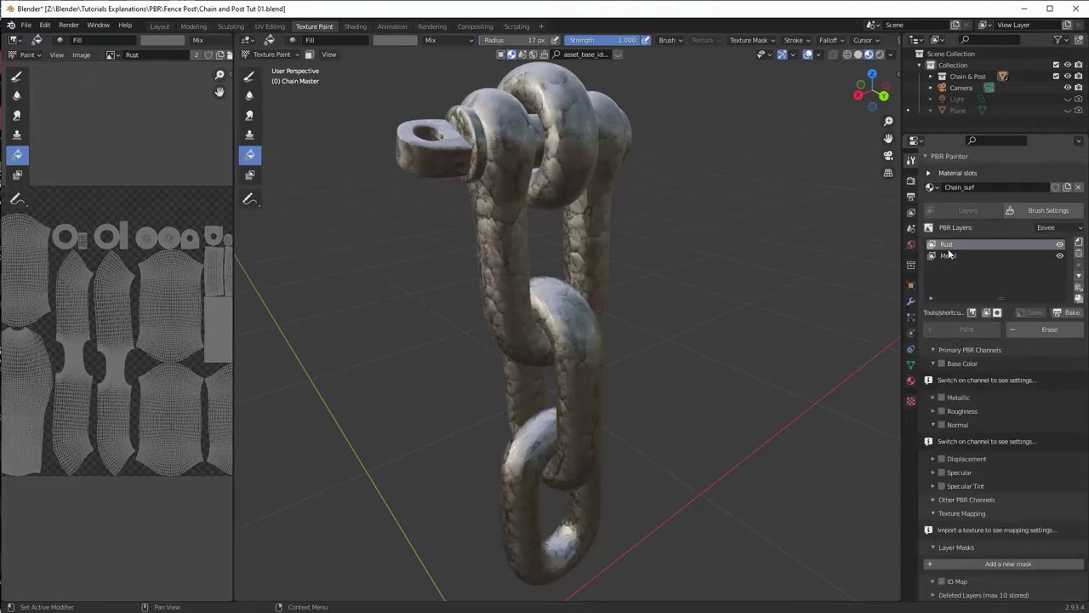
Step: Enable the Rust layer's Base Color channel and set its type to Procedural
click(941, 364)
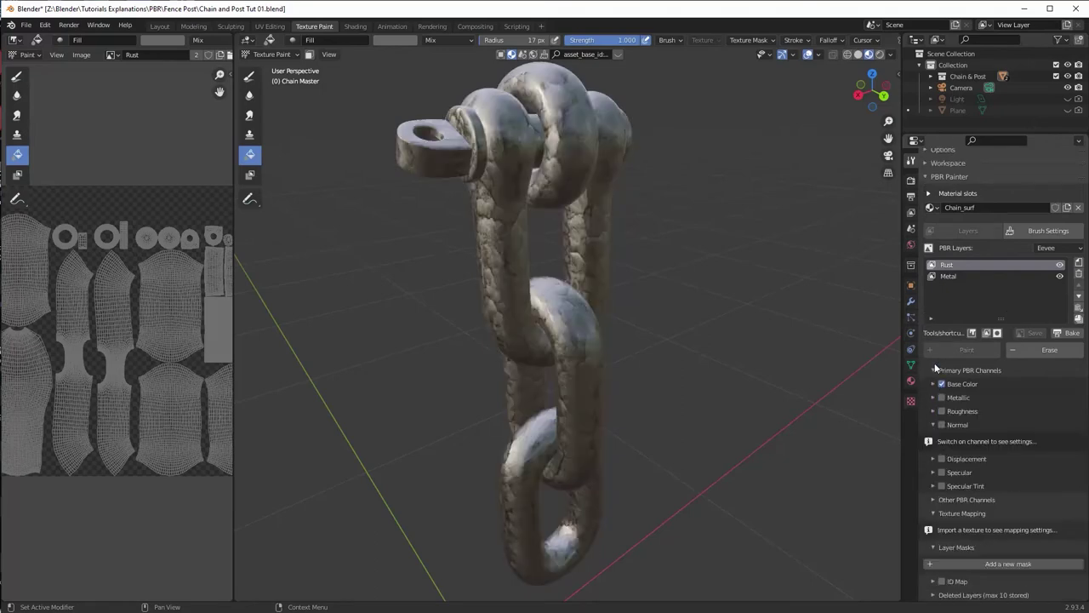
click(937, 384)
scroll(1042, 406, down, 2)
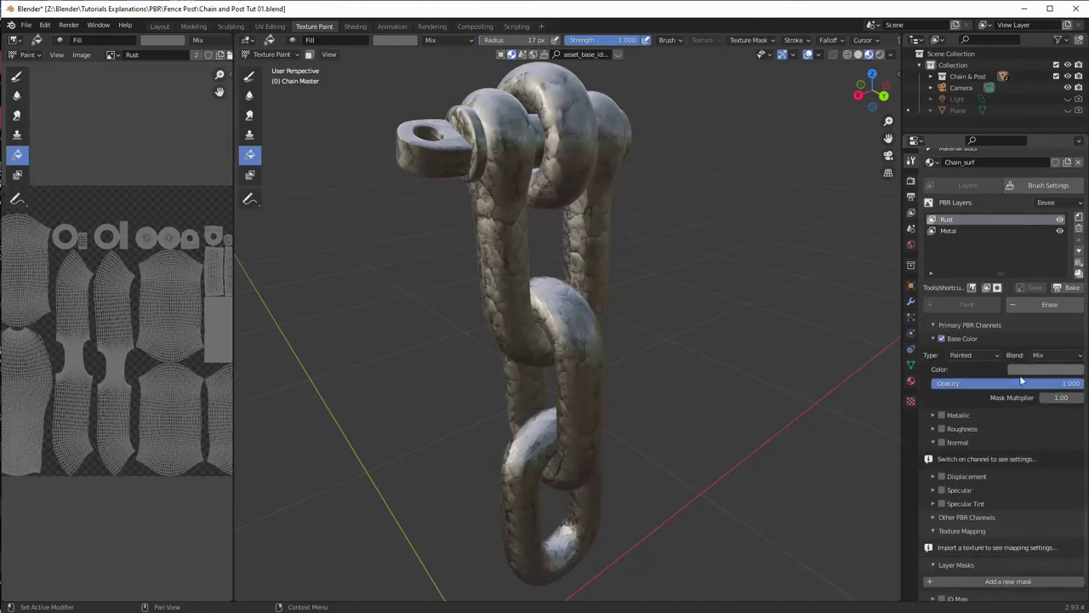
click(979, 355)
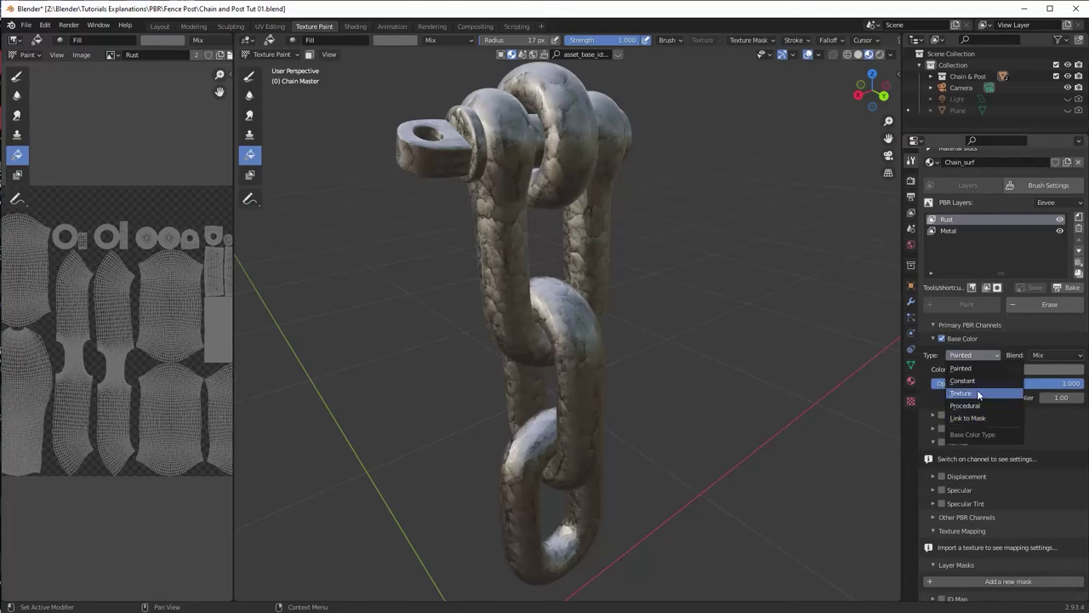
click(977, 380)
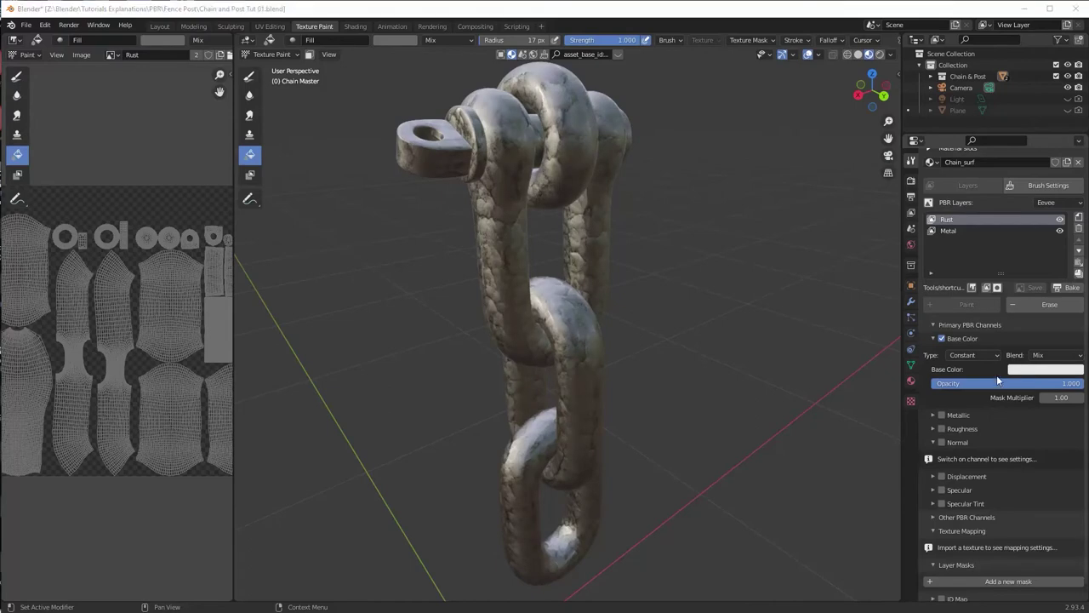
click(973, 354)
click(973, 407)
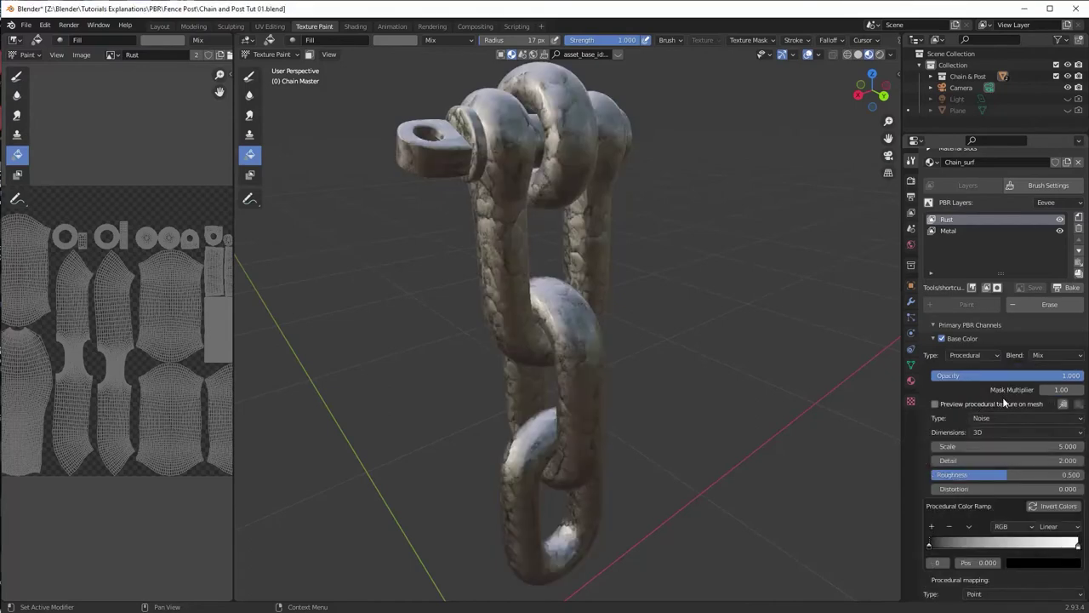
scroll(1005, 405, down, 2)
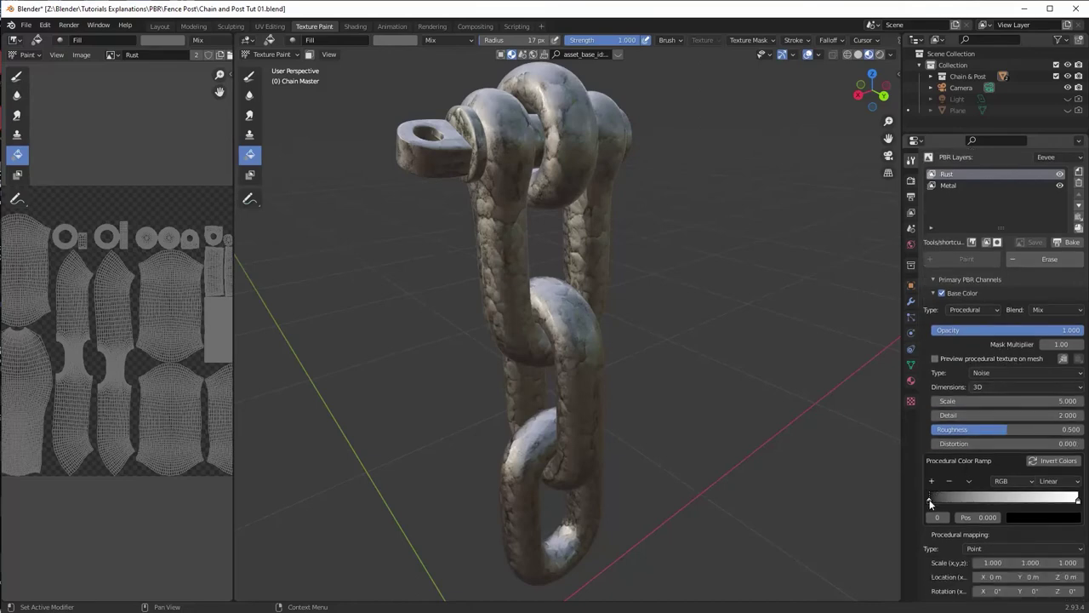
Step: Preview the procedural noise on the chain and move the color ramp's black and white stops inward, with white at 0.705
click(935, 358)
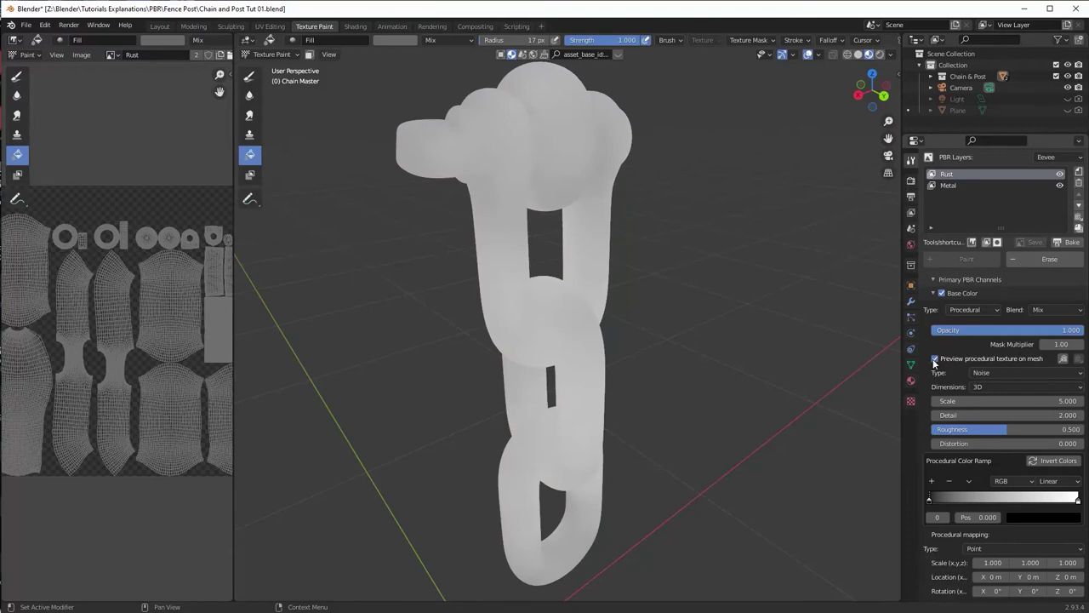
middle_drag(651, 306, 438, 88)
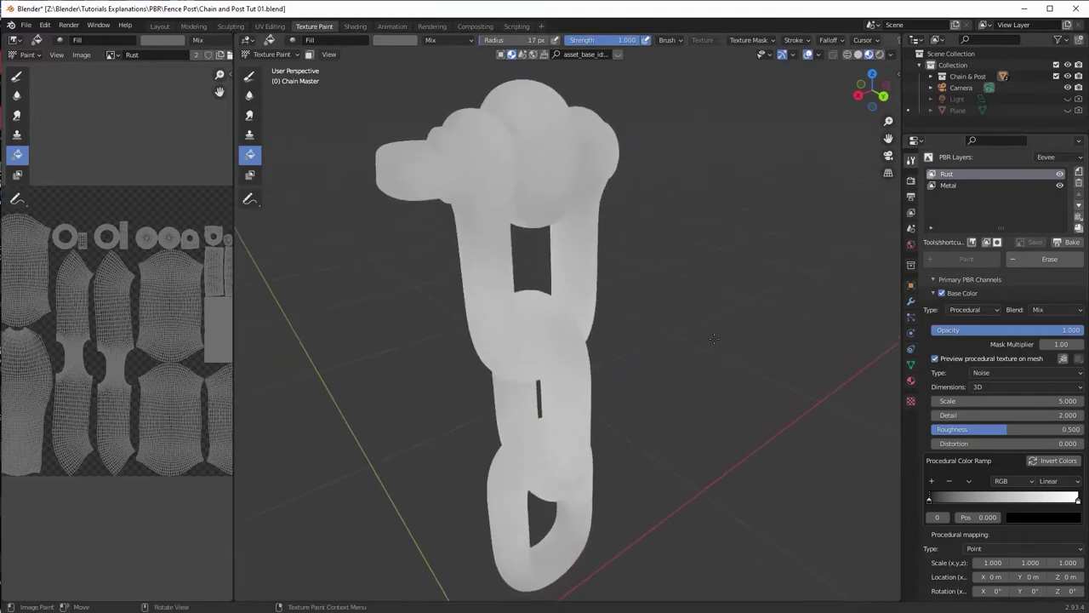
scroll(1001, 432, down, 2)
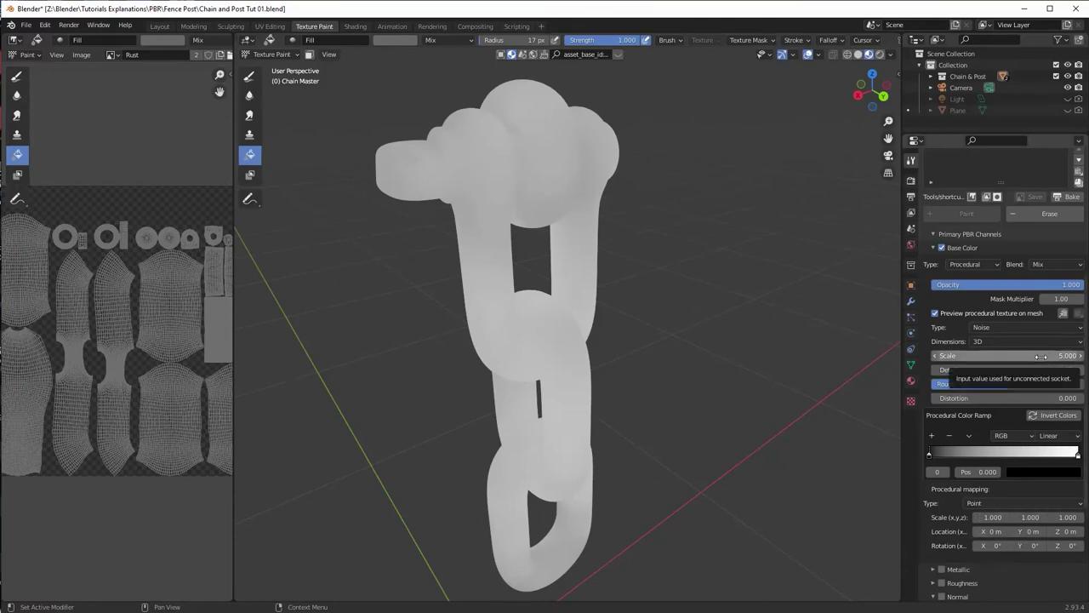
drag(936, 460, 981, 457)
mouse_move(1077, 457)
mouse_down()
mouse_move(987, 457)
mouse_move(1035, 455)
mouse_up()
Step: Try an X scale of 1.3 in the noise texture's procedural mapping
click(994, 517)
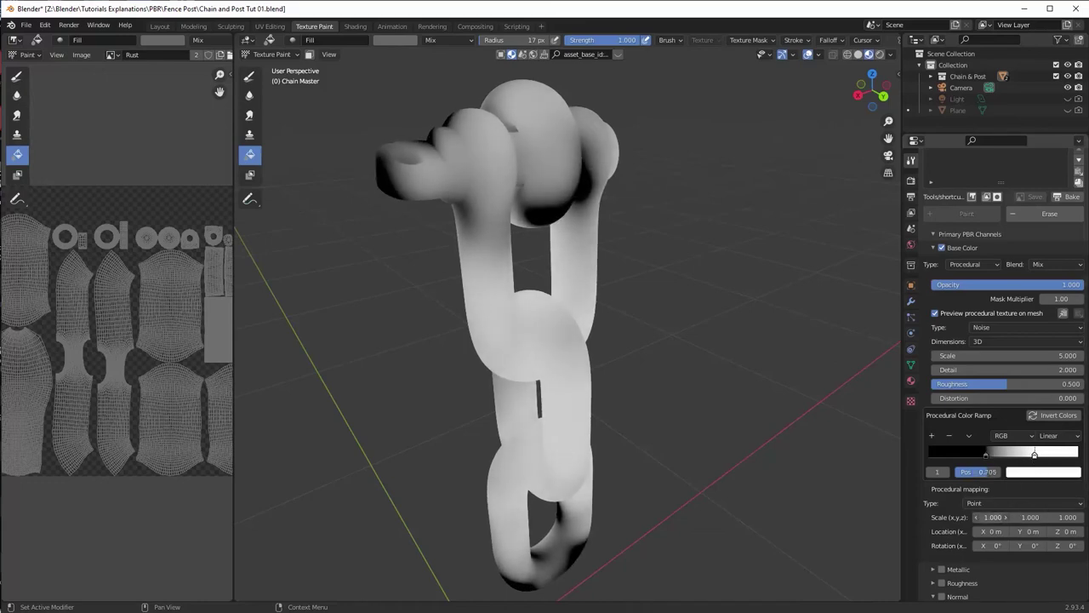
text(1.3)
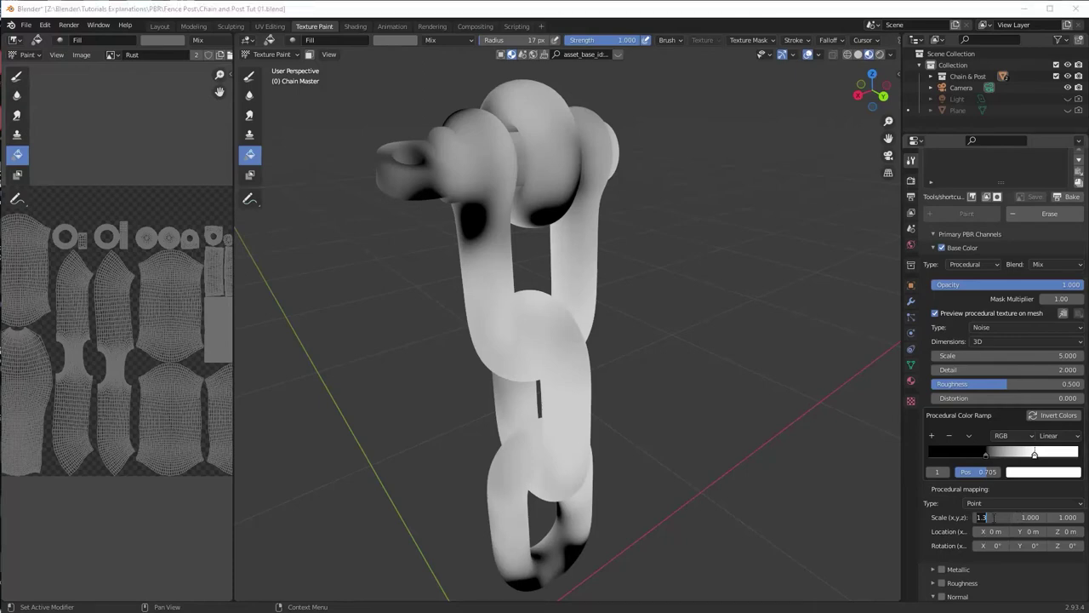
key(Return)
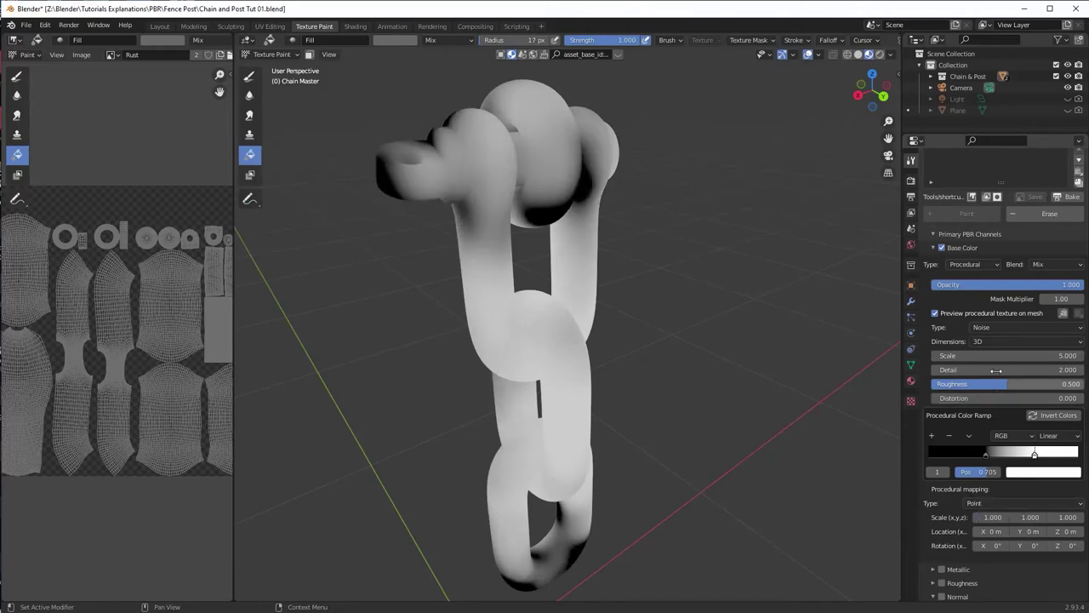
Step: Set the noise scale to 52.5, detail to 6.6 and roughness to 0.648, and move the ramp's white stop to 0.622
drag(996, 355, 1033, 384)
drag(988, 457, 1022, 461)
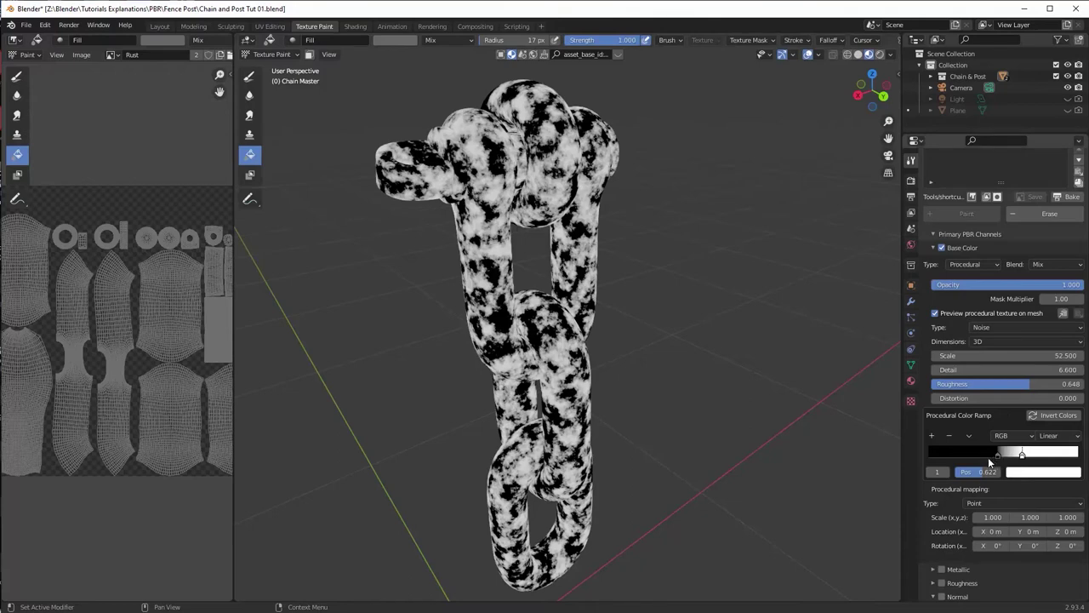
Step: Build a four-stop rust color ramp running from ochre through dark brown and dark red to reddish orange, with the ochre stop at 0.393
drag(997, 458, 1032, 457)
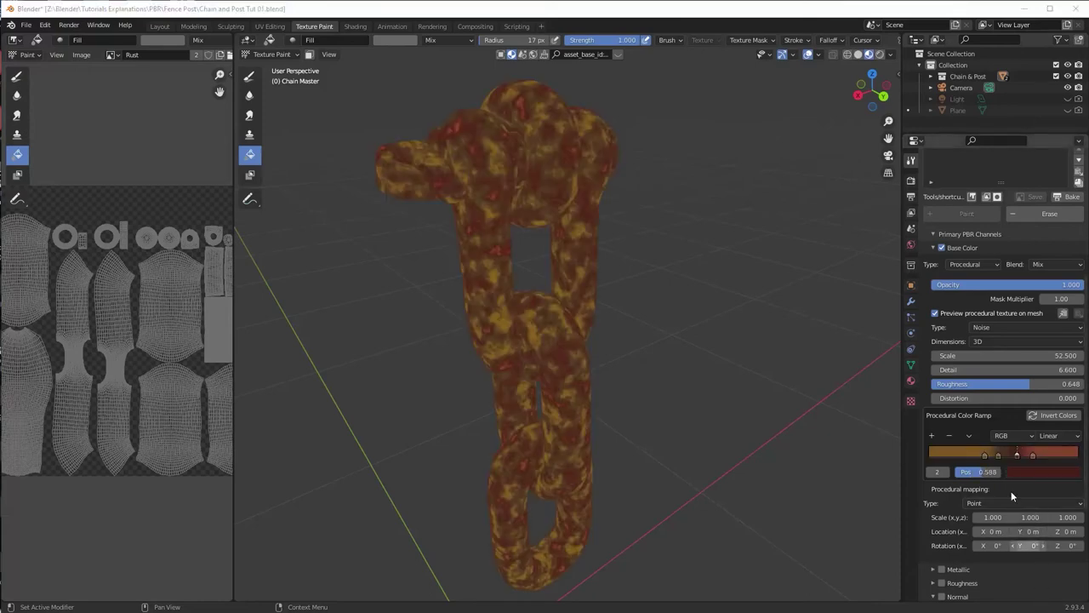
click(986, 455)
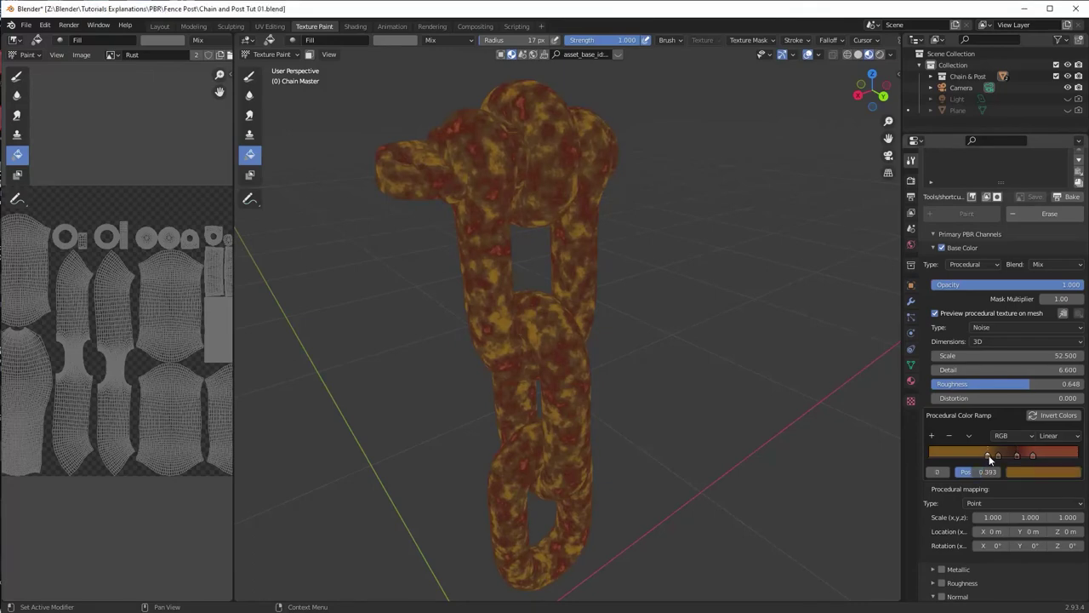